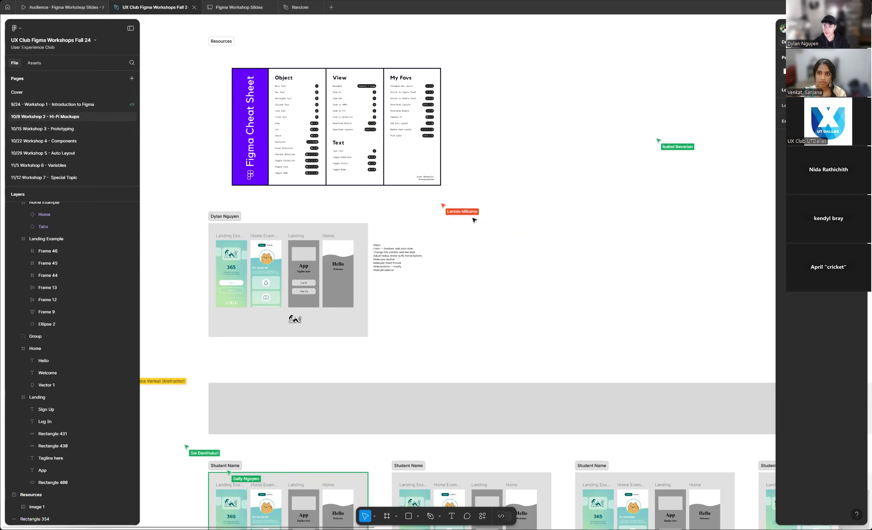
- Examine the Hi-Fi Mockups page's cheat sheet, instructor example and grid of student sections
scroll(421, 259, "down", 3)
scroll(357, 231, "up", 2)
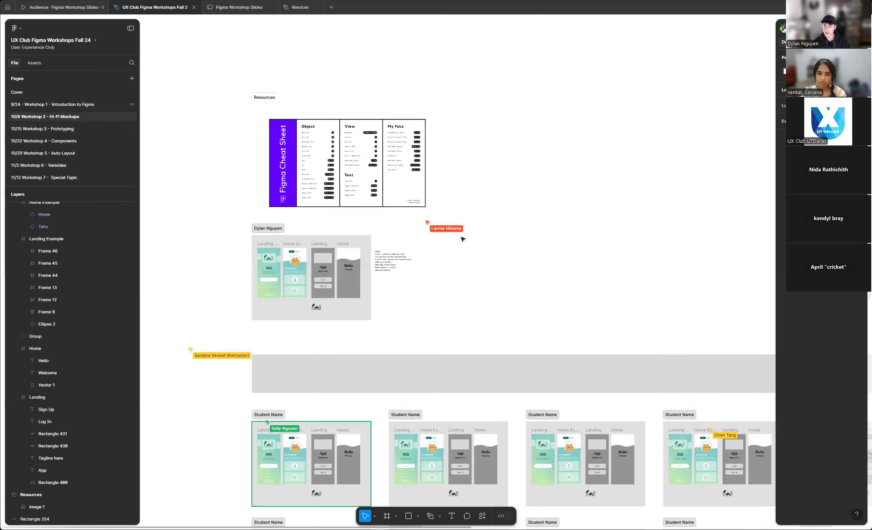
scroll(357, 232, "down", 3)
scroll(364, 243, "up", 2)
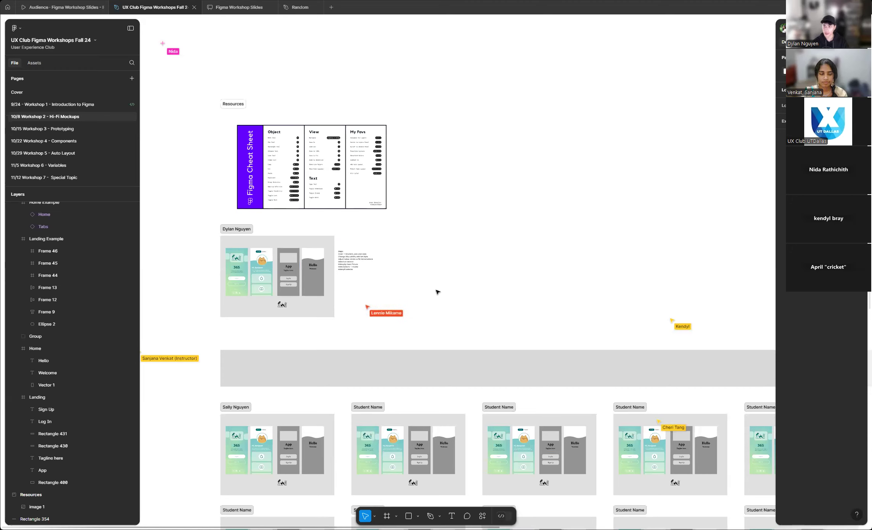
scroll(274, 229, "down", 3)
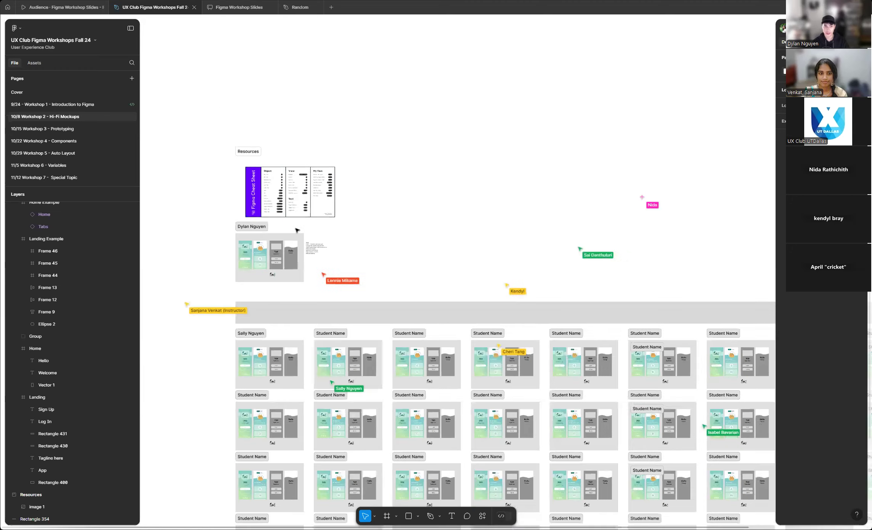
scroll(343, 238, "down", 5)
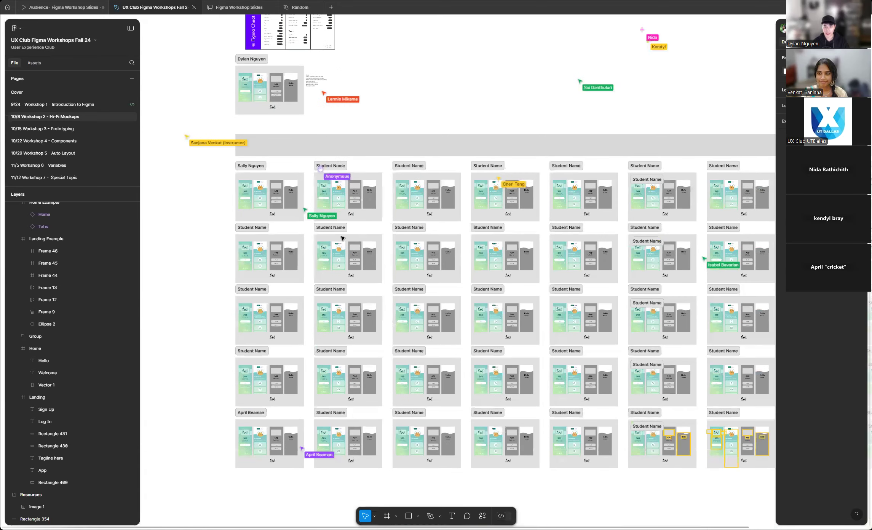
scroll(316, 254, "down", 2)
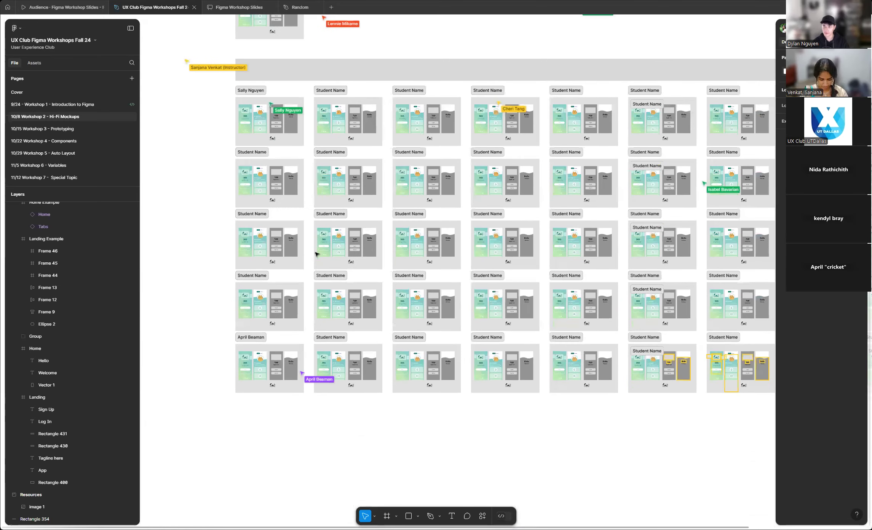
scroll(321, 250, "up", 3)
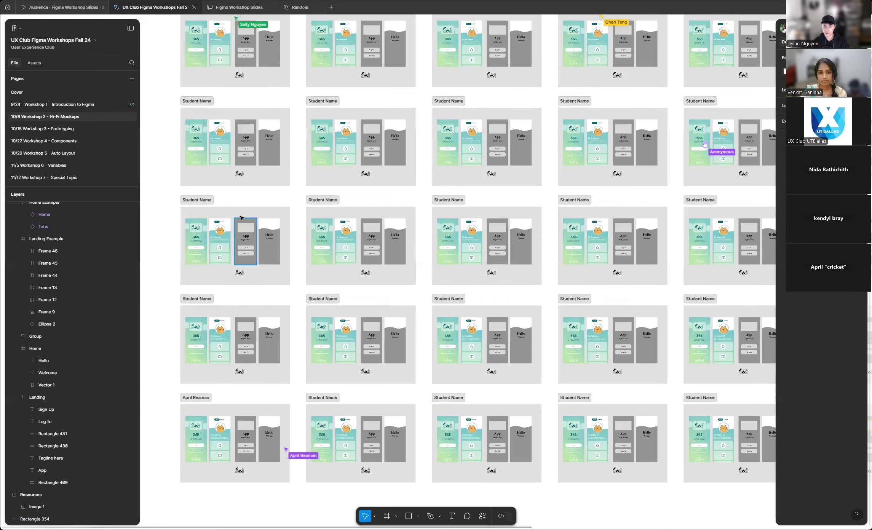
scroll(242, 218, "down", 3)
scroll(242, 218, "up", 4)
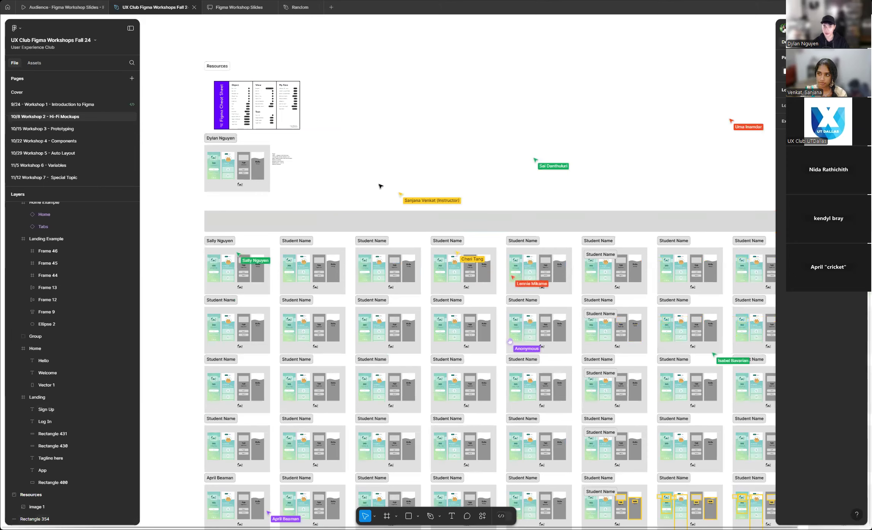
scroll(379, 187, "up", 2)
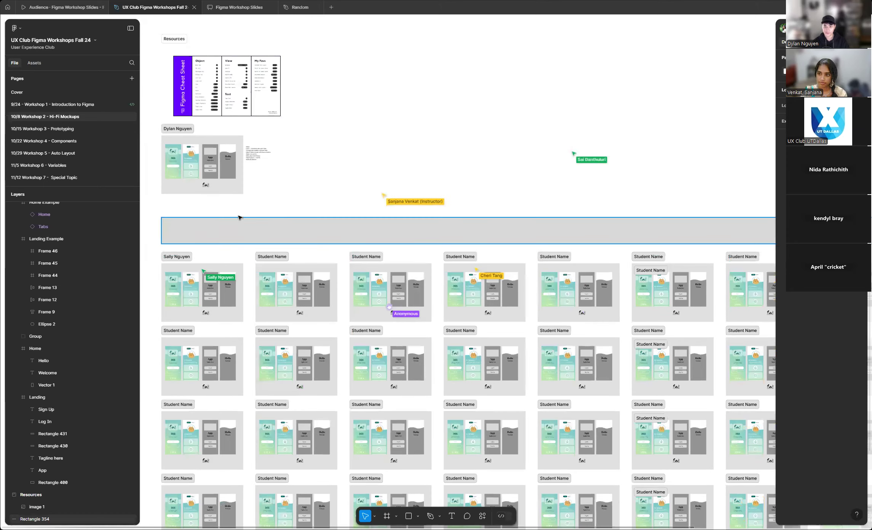
scroll(242, 217, "down", 5)
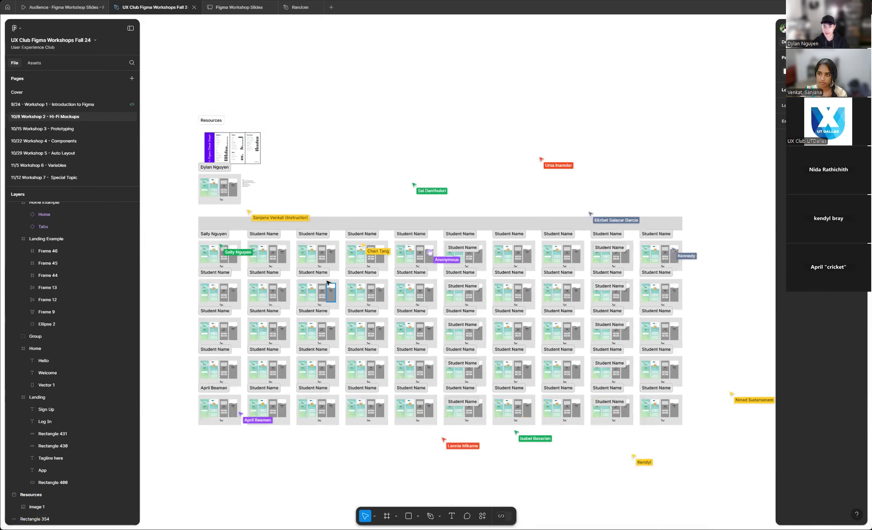
- Open the name of the third student section in the second row for editing
scroll(296, 274, "up", 4)
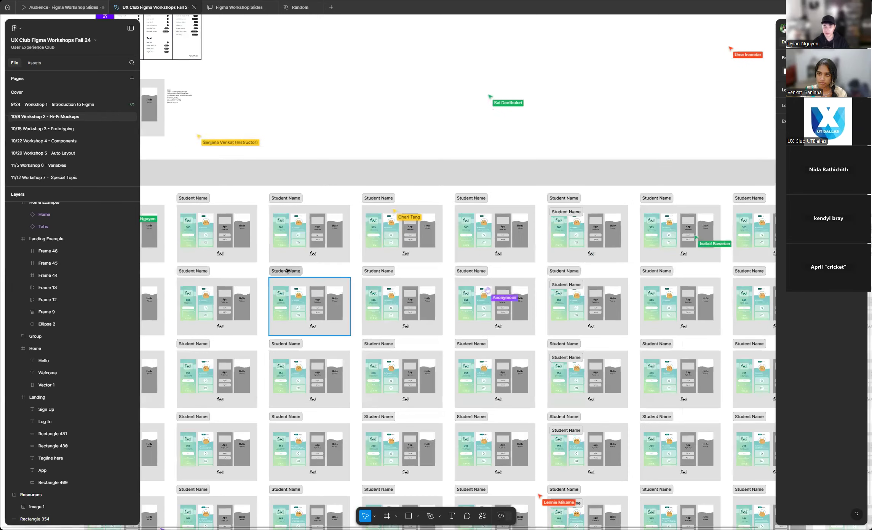
scroll(296, 274, "up", 4)
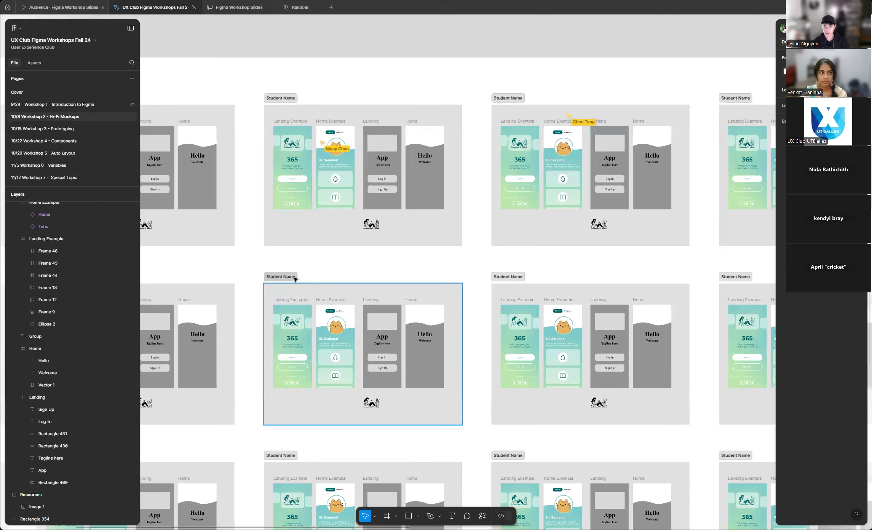
left_click(280, 278)
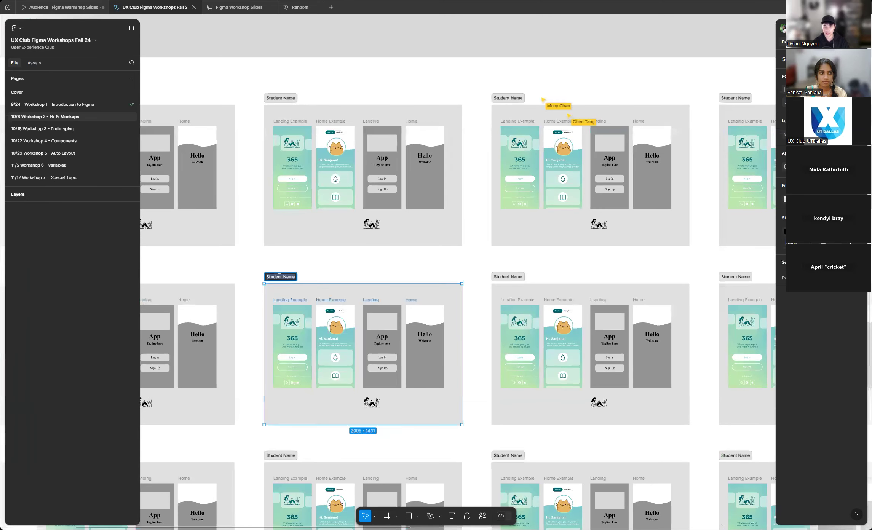
left_click(318, 273)
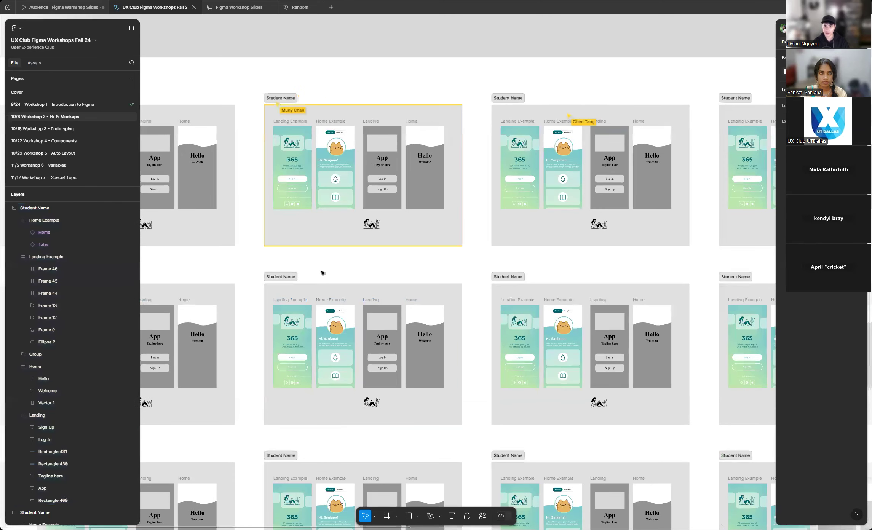
- Select the second student section in the second row of the grid
scroll(323, 273, "down", 10)
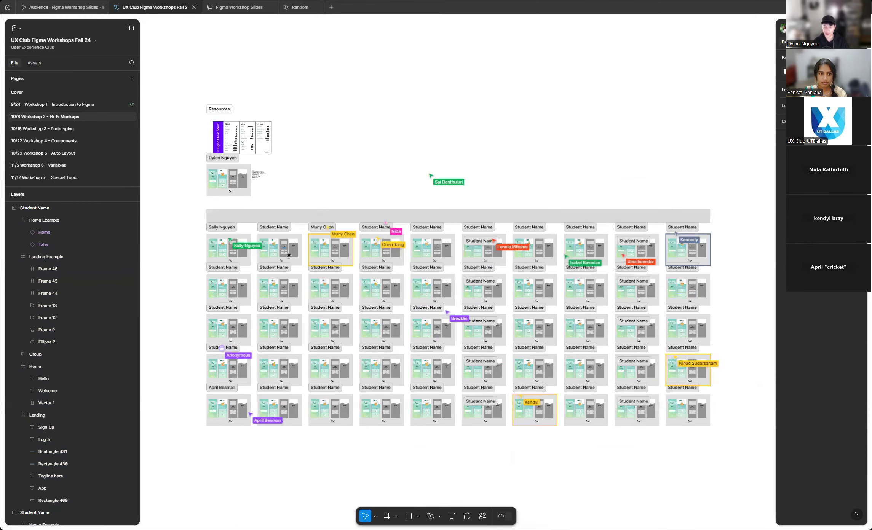
scroll(288, 256, "up", 5)
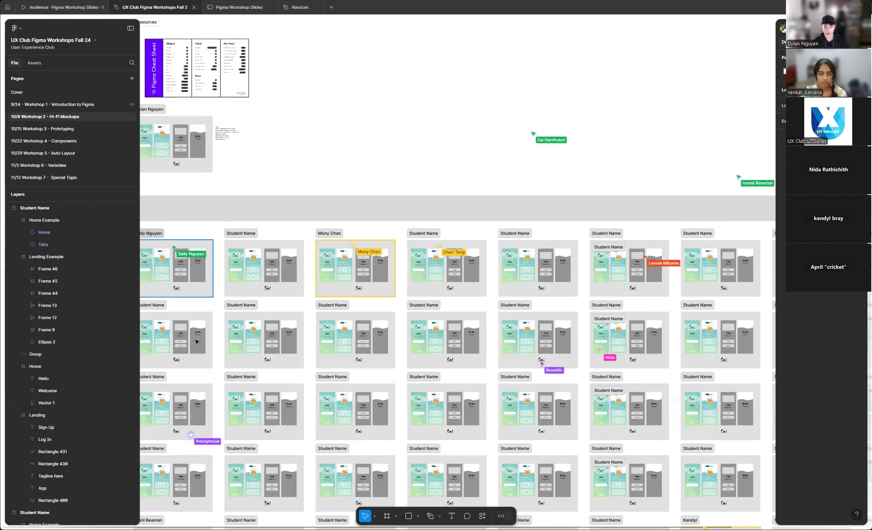
scroll(213, 320, "up", 6)
scroll(282, 272, "down", 1)
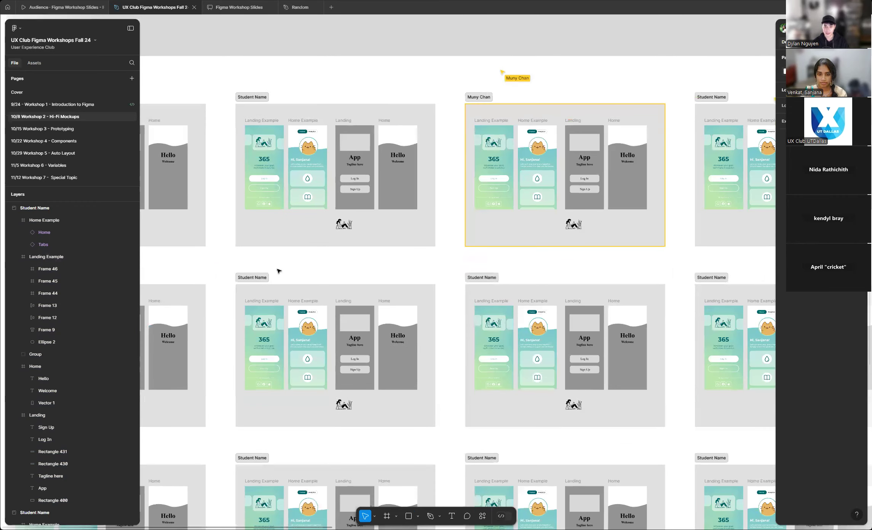
scroll(260, 274, "down", 4)
scroll(257, 277, "up", 4)
left_click(256, 278)
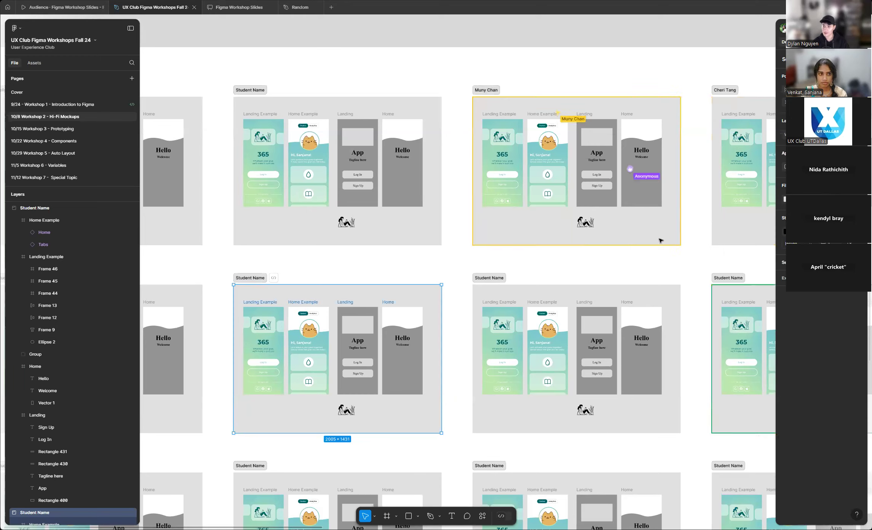
left_click(425, 266)
- Open the fill colour picker for the second student section in the second row
scroll(425, 266, "down", 6)
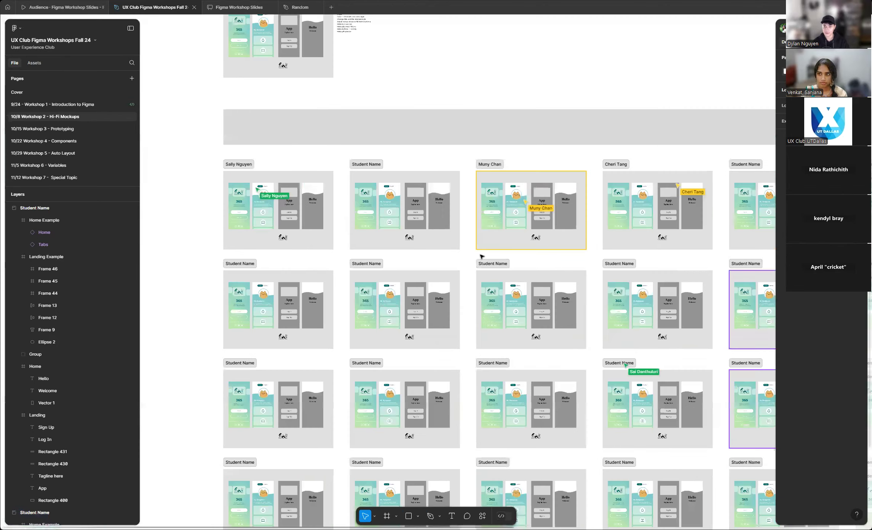
scroll(431, 266, "up", 6)
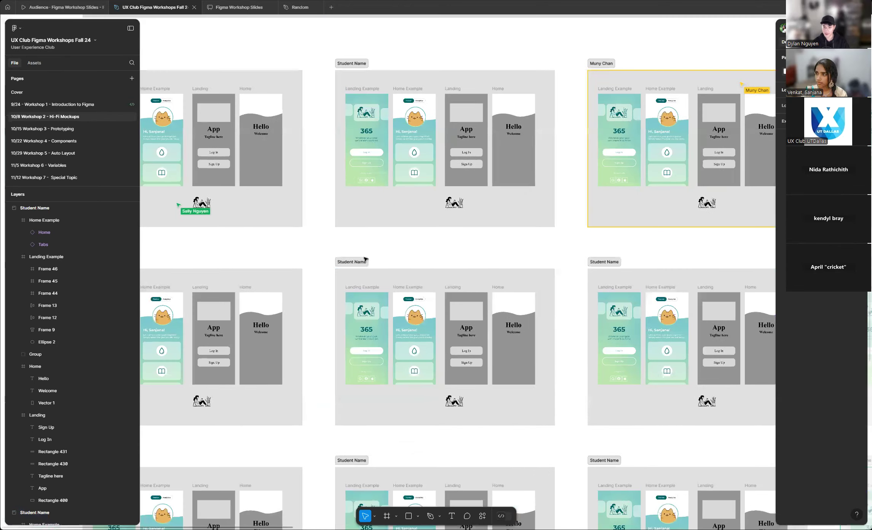
left_click(364, 261)
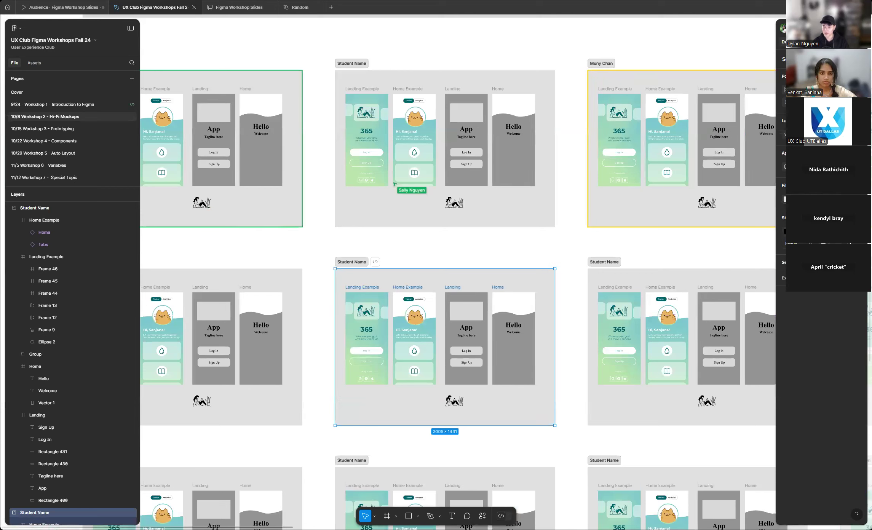
left_click(785, 199)
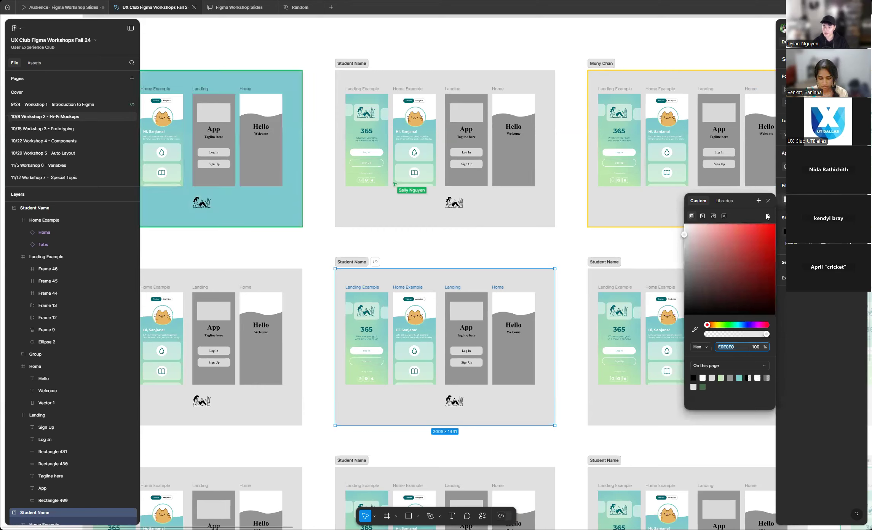
left_click(505, 250)
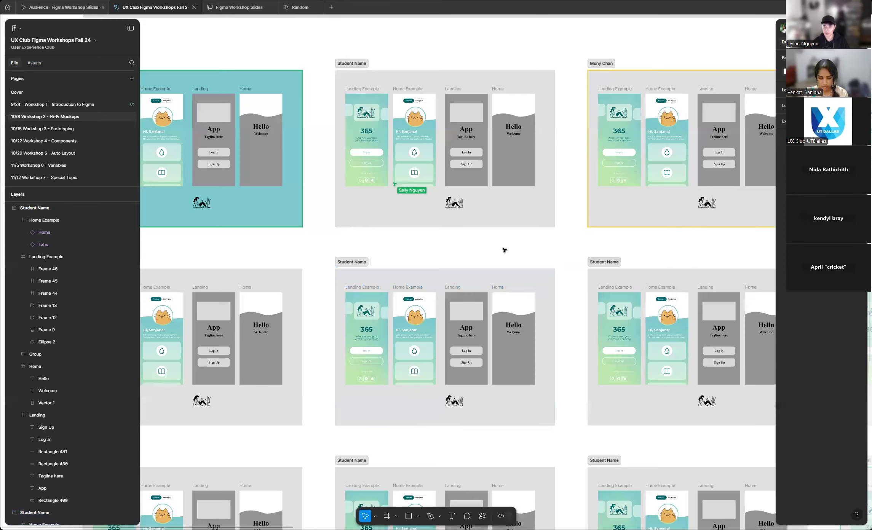
- Examine the whole grid of student sections for the names and fill colours participants have added
scroll(505, 251, "down", 3)
scroll(275, 252, "down", 10)
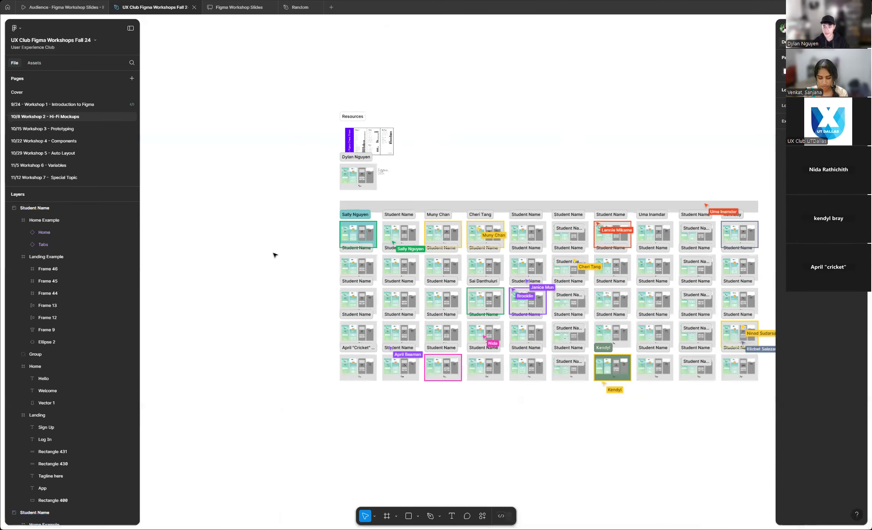
scroll(281, 248, "down", 3)
scroll(433, 273, "up", 3)
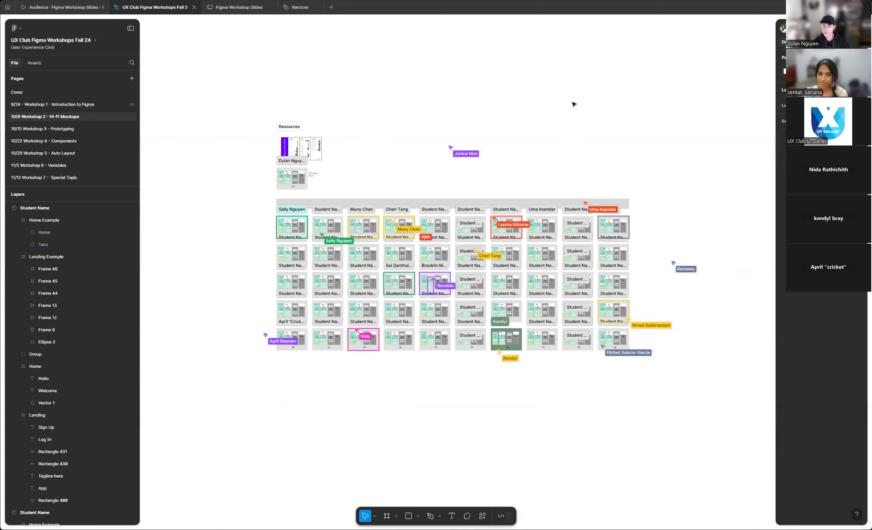
right_click(569, 101)
left_click(526, 148)
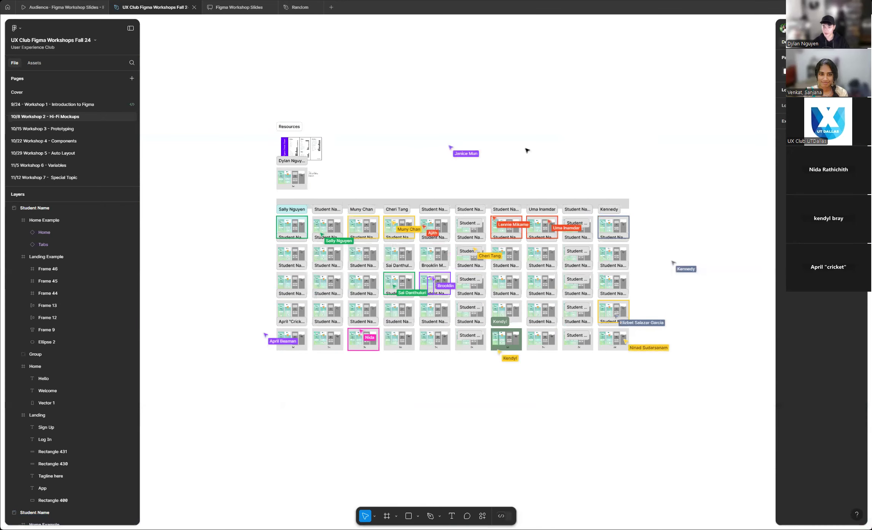
scroll(432, 187, "up", 5)
scroll(450, 238, "up", 3)
left_click(396, 249)
scroll(493, 131, "down", 5)
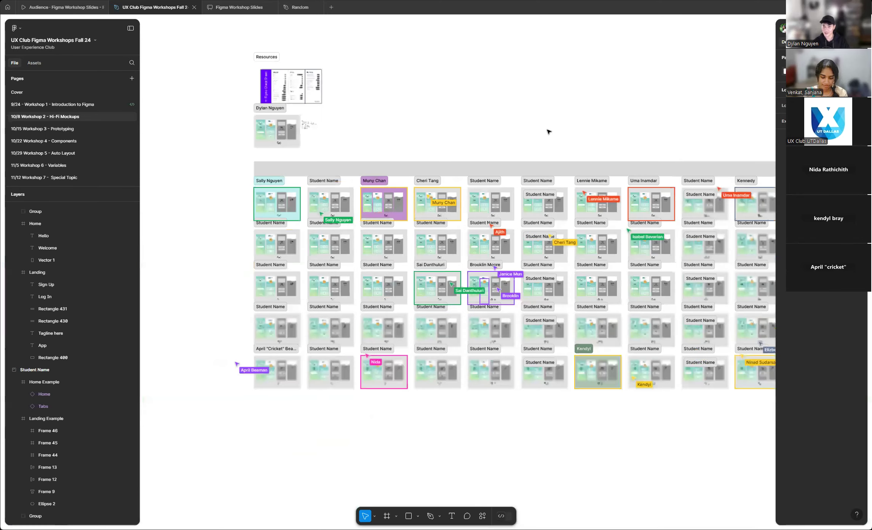
scroll(414, 135, "down", 1)
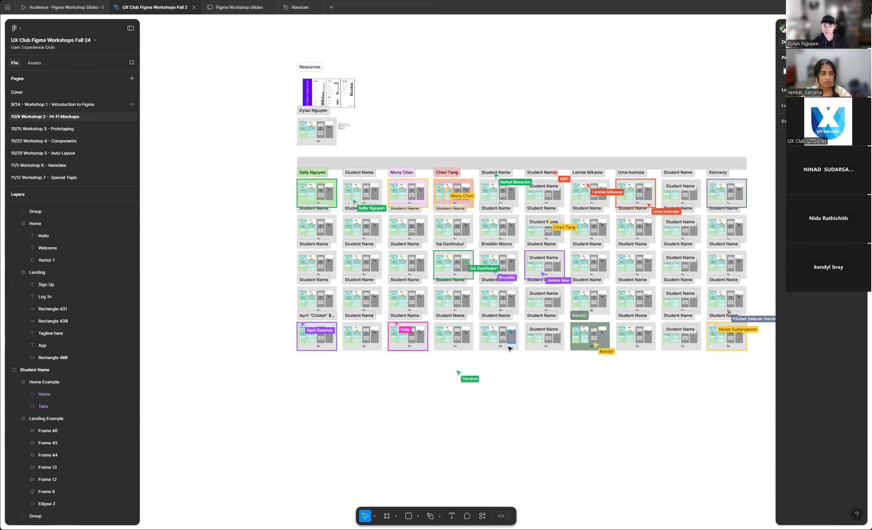
- Open the name of the fifth student section in the last row for editing
scroll(511, 349, "up", 3)
scroll(469, 295, "up", 2)
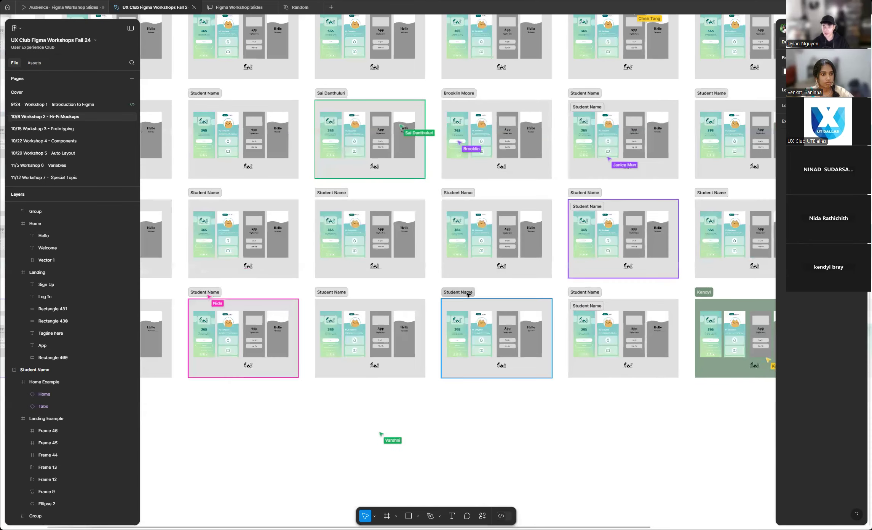
scroll(468, 295, "up", 2)
left_click(461, 292)
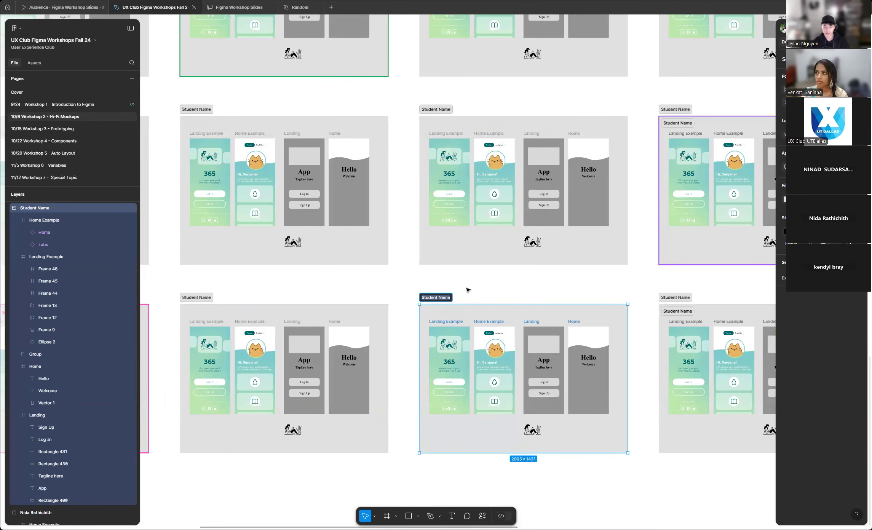
scroll(468, 290, "up", 2)
scroll(411, 292, "down", 4)
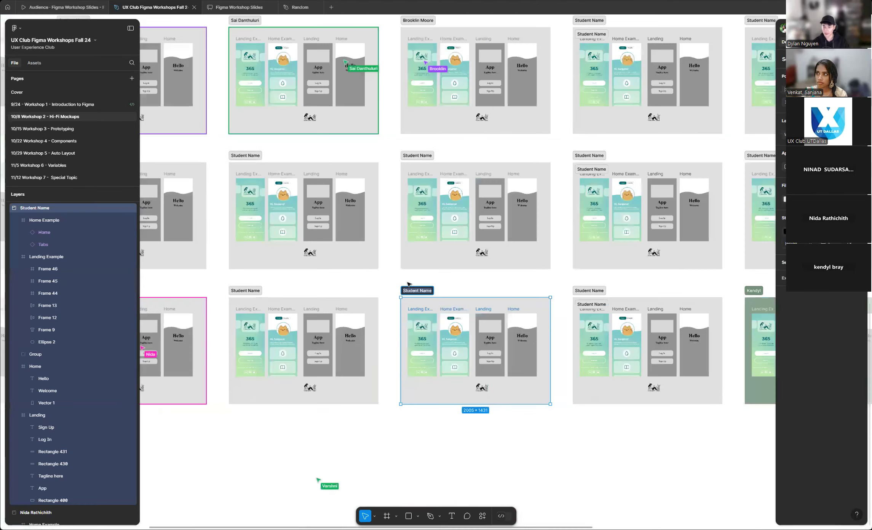
scroll(409, 284, "down", 2)
left_click(476, 388)
- Open the name of the last student section in the bottom row for editing, and leave it without entering a name
scroll(483, 381, "down", 3)
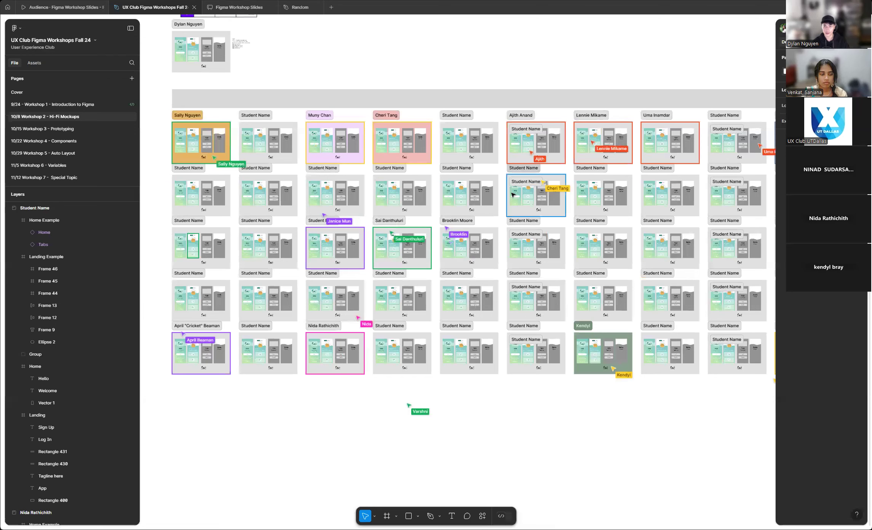
scroll(603, 227, "down", 2)
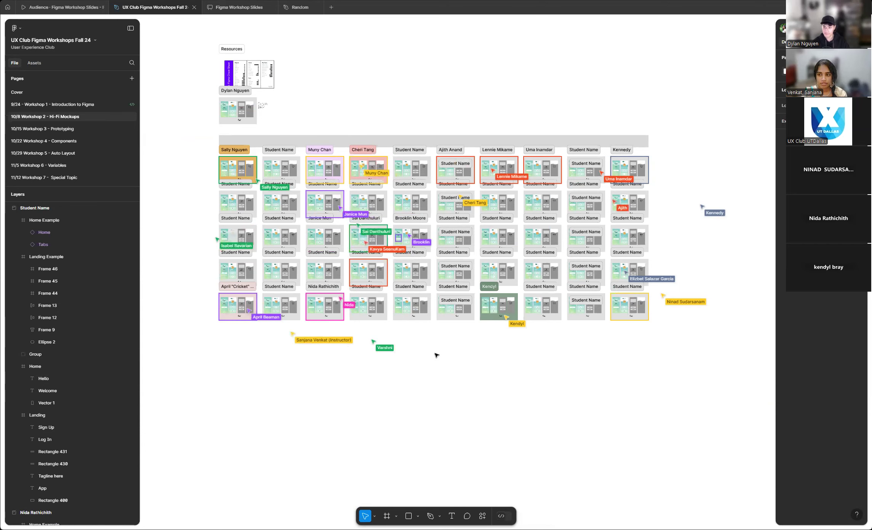
scroll(703, 297, "up", 5, "ctrl")
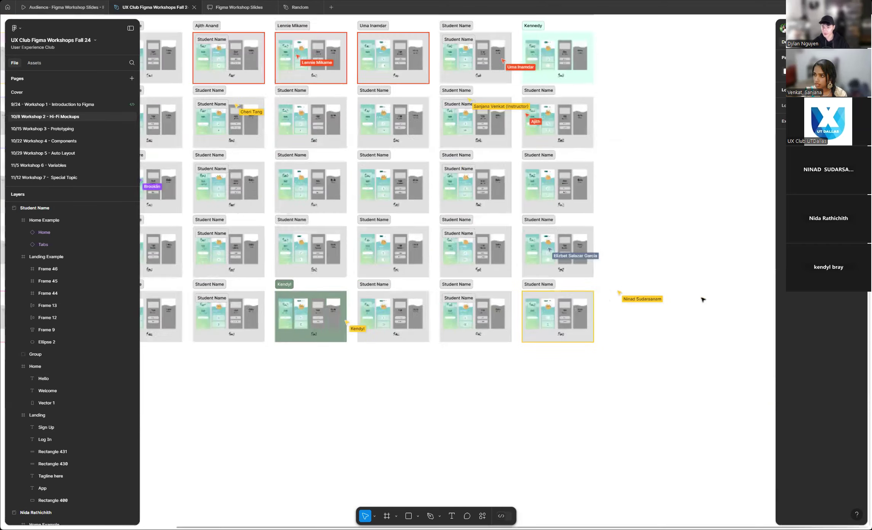
scroll(514, 286, "up", 2, "ctrl")
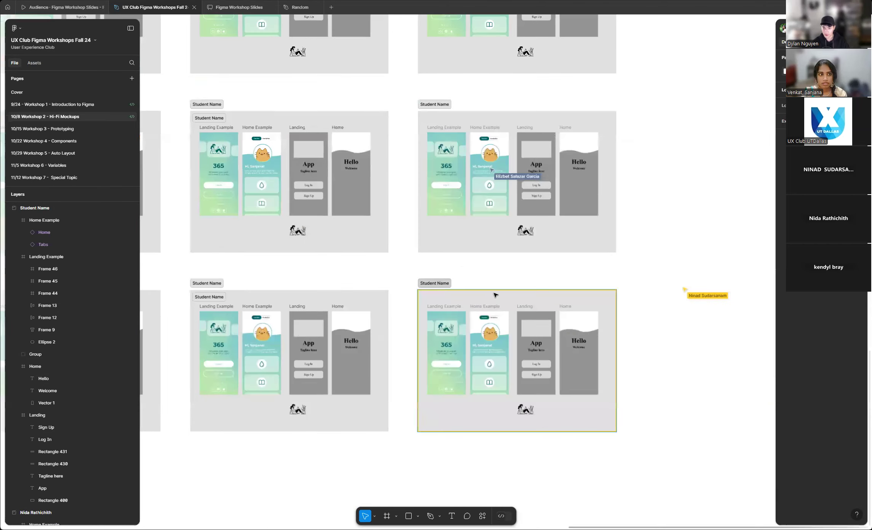
left_click(419, 283)
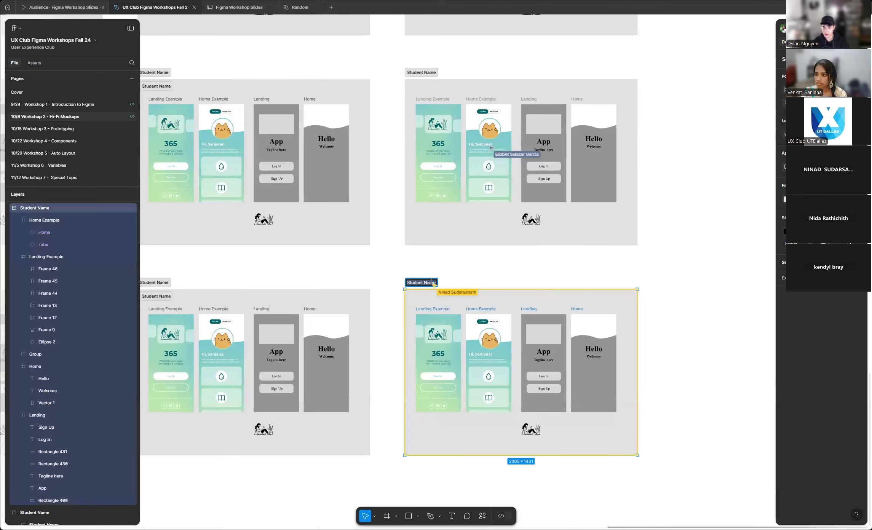
left_click(445, 285)
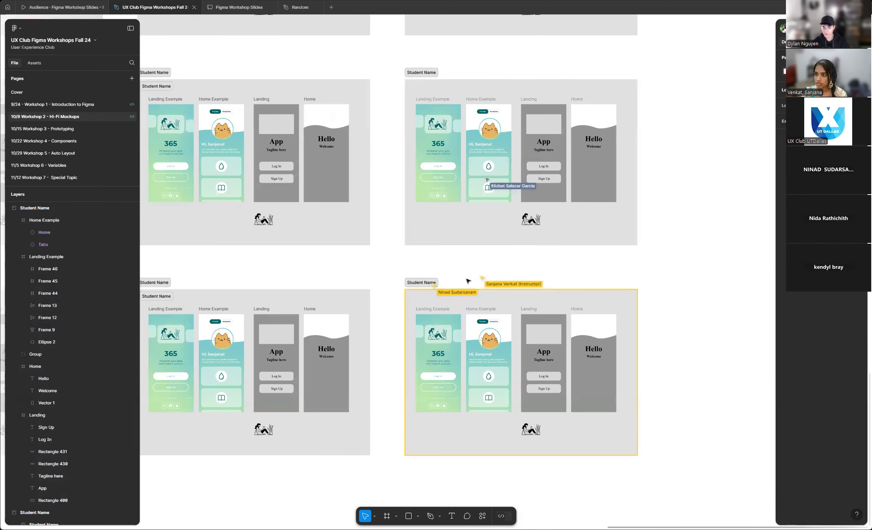
left_click(414, 283)
left_click(492, 274)
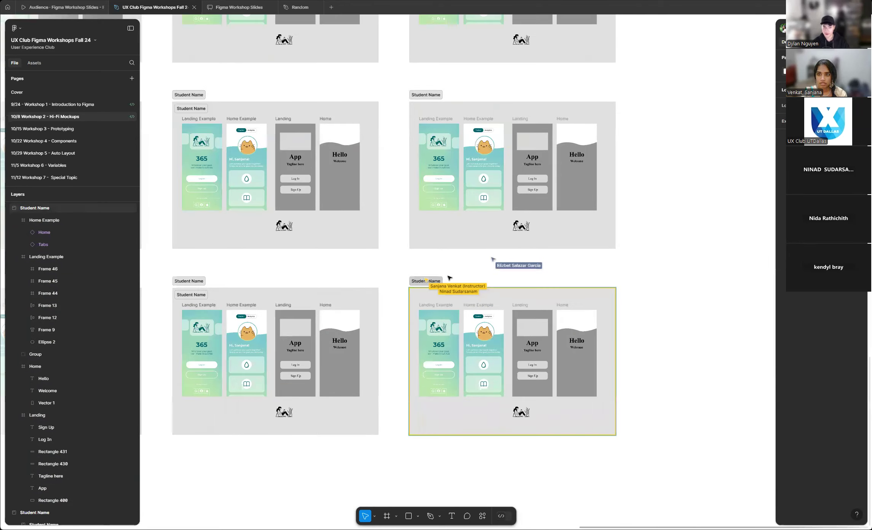
scroll(448, 278, "up", 3)
left_click(382, 292)
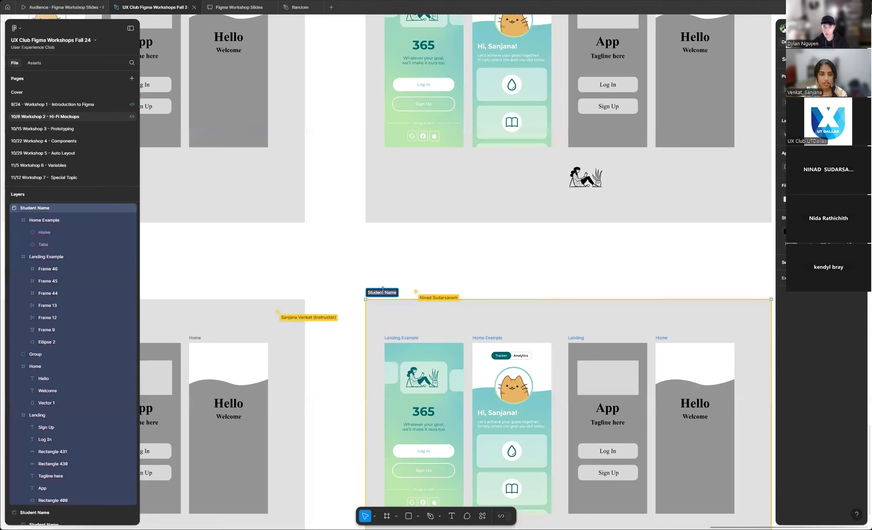
left_click(458, 277)
- Select the Home Example frame inside the last student section of the bottom row
scroll(458, 276, "down", 5)
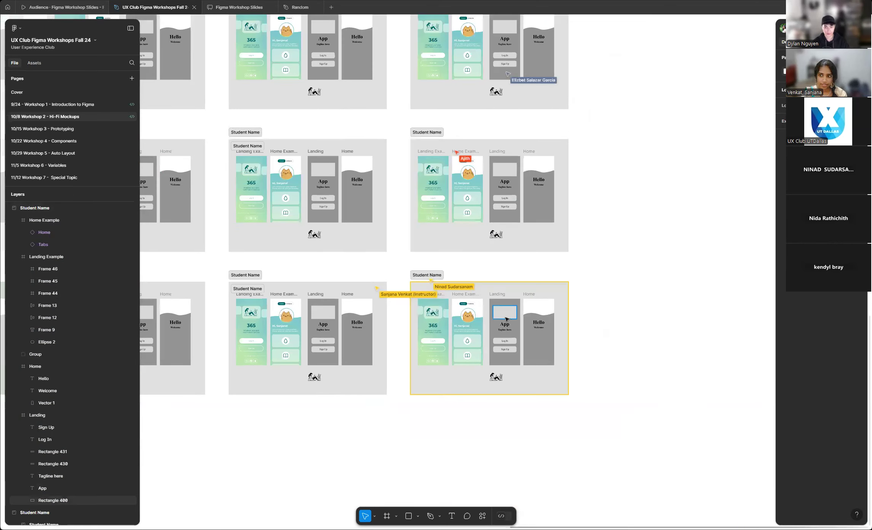
scroll(488, 302, "up", 3)
left_click(462, 295)
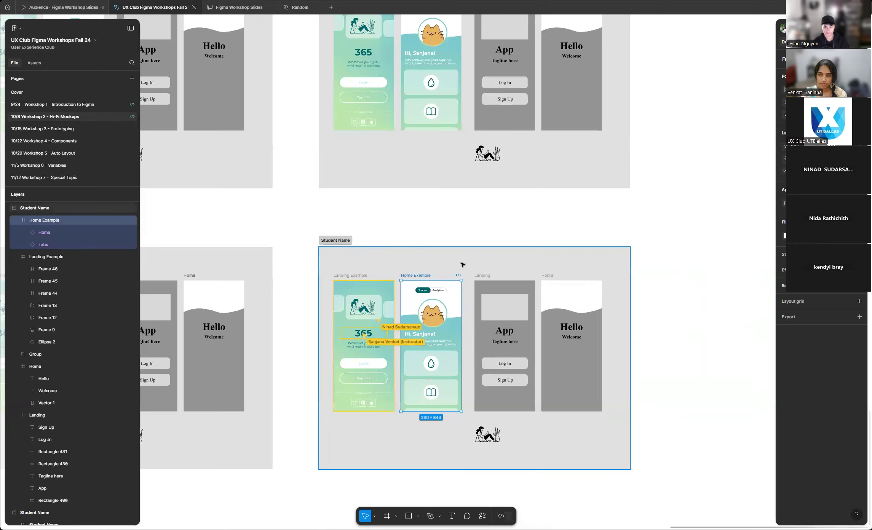
scroll(376, 241, "up", 3)
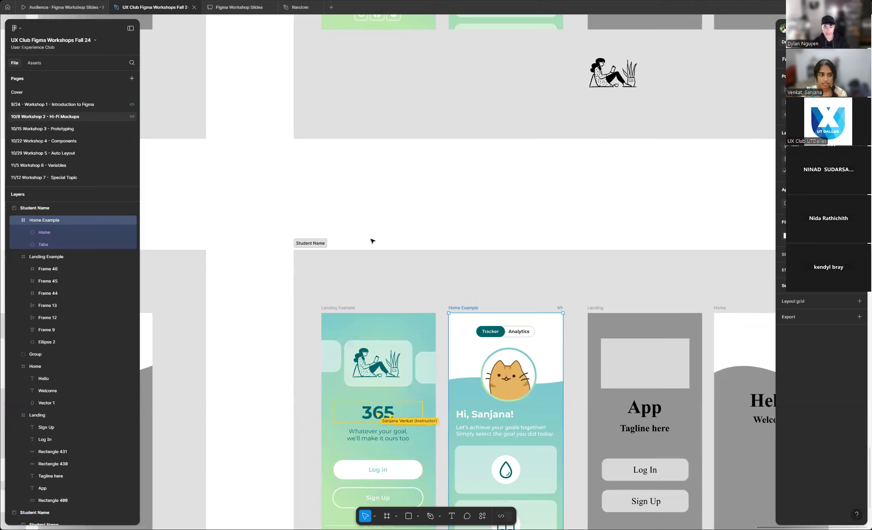
scroll(462, 241, "down", 3)
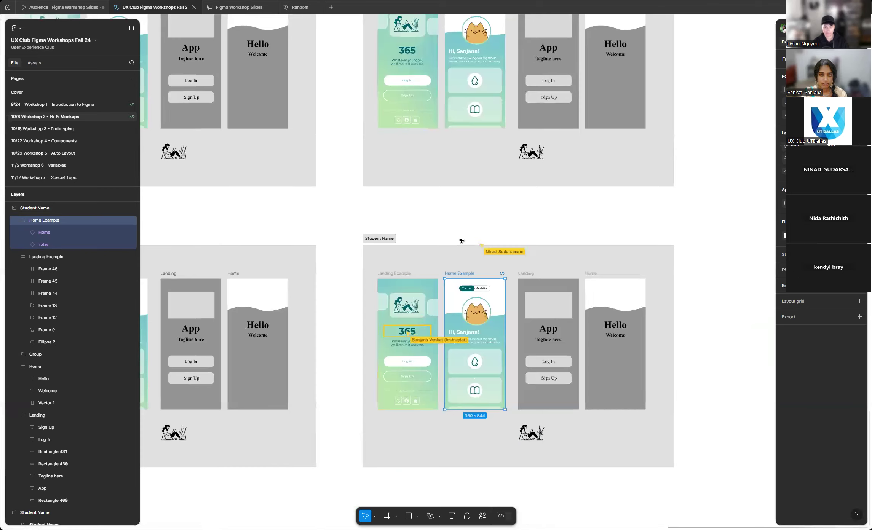
- Select the whole last student section in the bottom row, and clear the selection
scroll(403, 252, "up", 2)
left_click(395, 250)
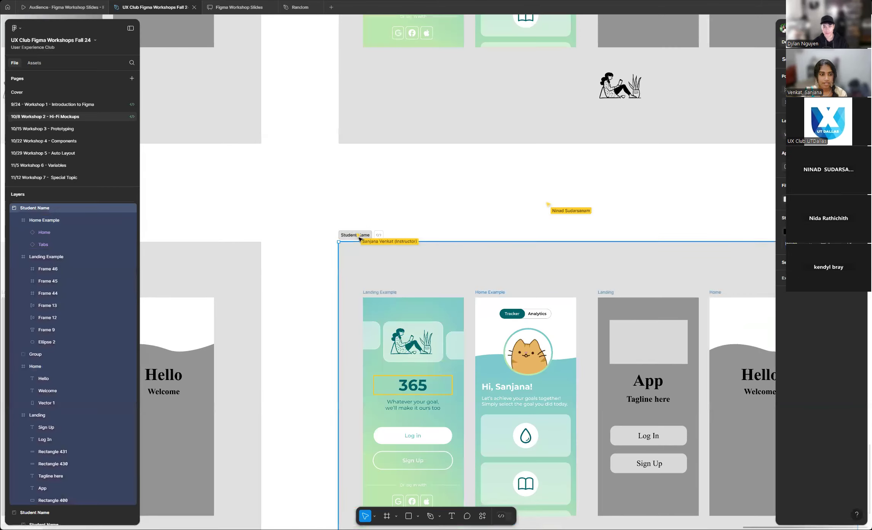
left_click(403, 232)
- Examine the grid of student sections for claimed names and colours, along with the presenter's own section above it
scroll(493, 254, "down", 10)
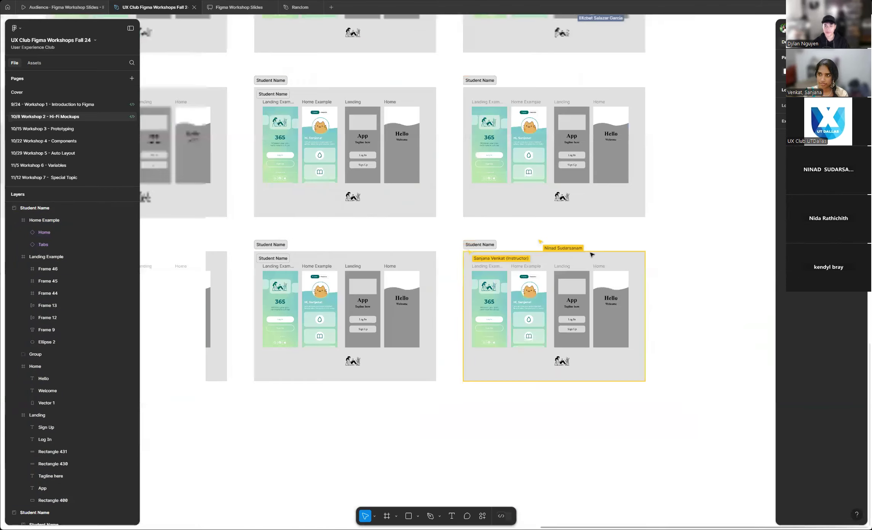
scroll(610, 244, "down", 3)
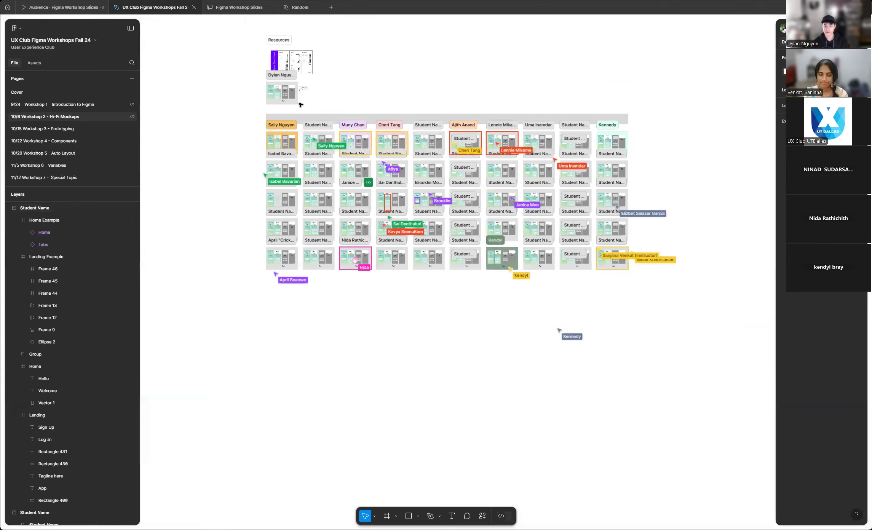
scroll(176, 122, "up", 10)
scroll(173, 119, "up", 6)
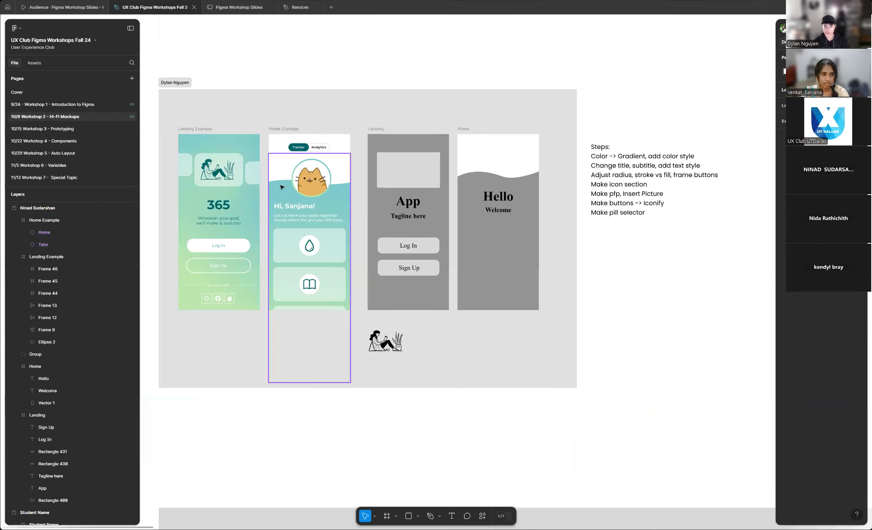
scroll(211, 188, "up", 1)
scroll(215, 183, "up", 1)
scroll(229, 168, "down", 10)
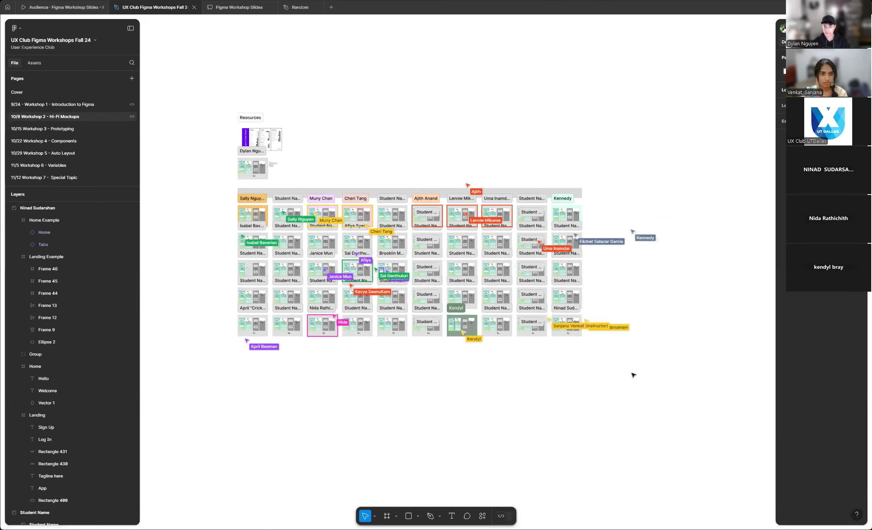
scroll(546, 327, "up", 5)
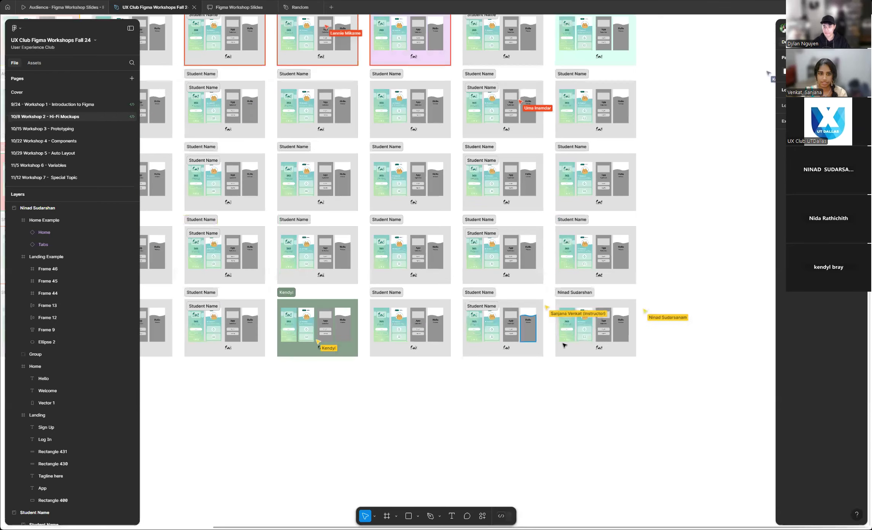
scroll(665, 376, "down", 5)
- Examine the example frames, the grey Landing and Home wireframes and the list of steps at the presenter's section
scroll(335, 204, "up", 10)
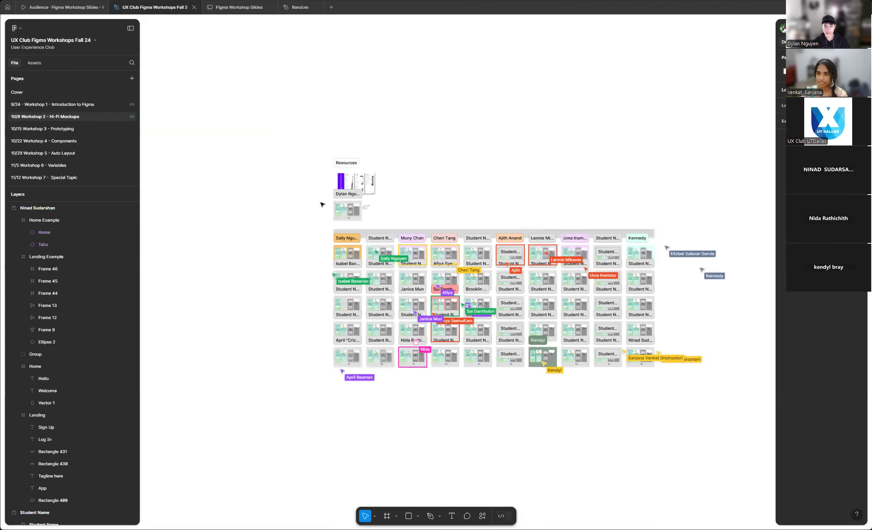
scroll(344, 204, "up", 8)
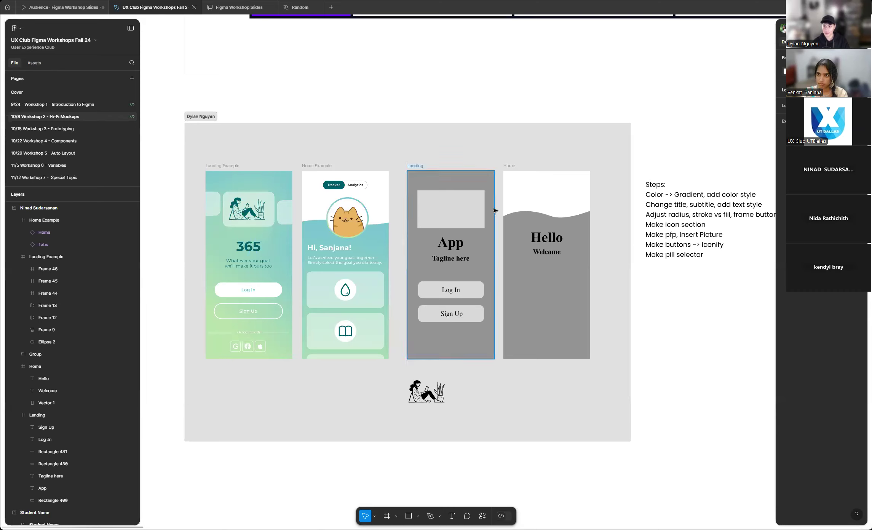
scroll(409, 254, "down", 3)
scroll(409, 253, "up", 2)
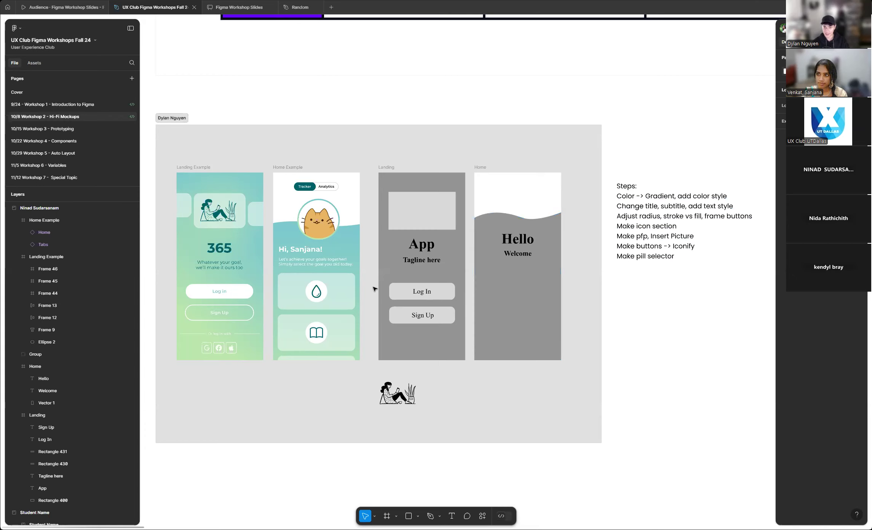
scroll(374, 288, "down", 3)
scroll(406, 291, "up", 3)
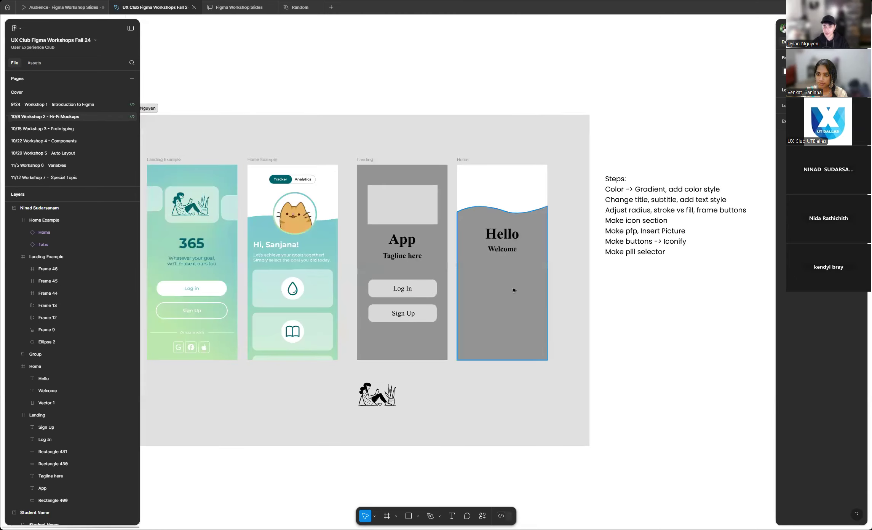
scroll(596, 215, "down", 2)
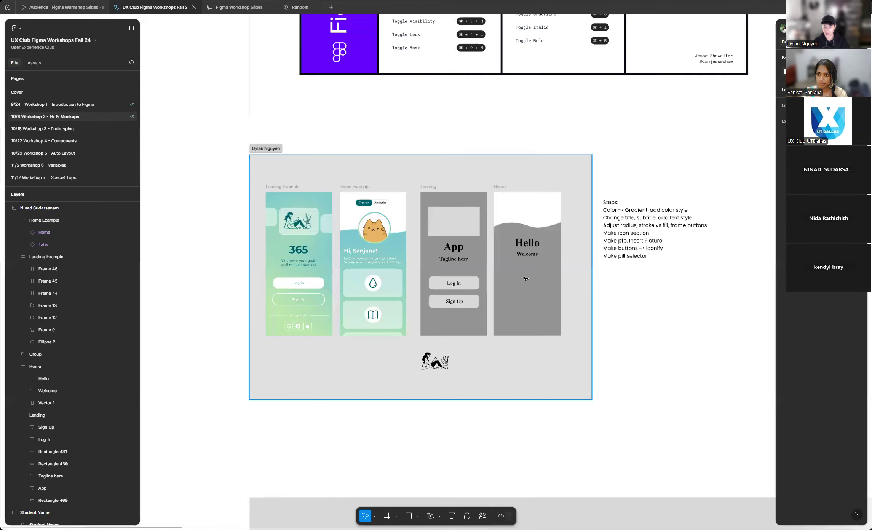
scroll(431, 286, "up", 3)
scroll(646, 271, "up", 1)
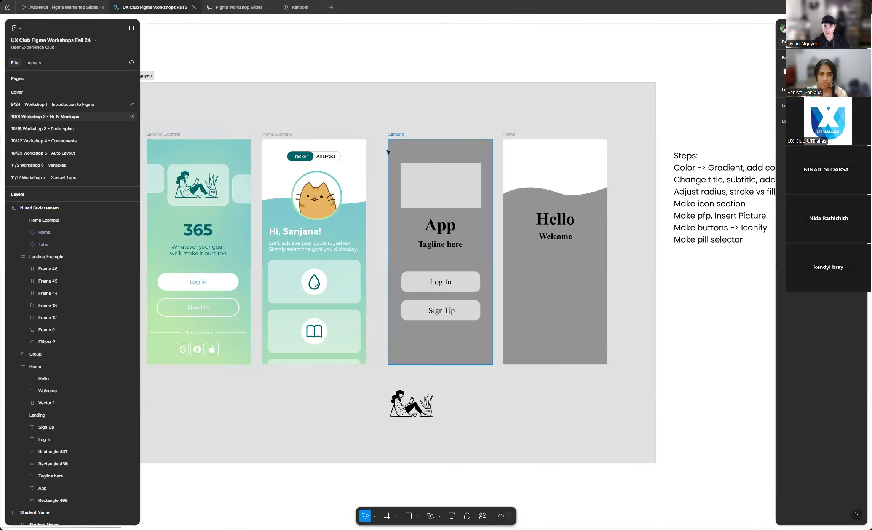
scroll(385, 149, "up", 2)
scroll(461, 162, "down", 3)
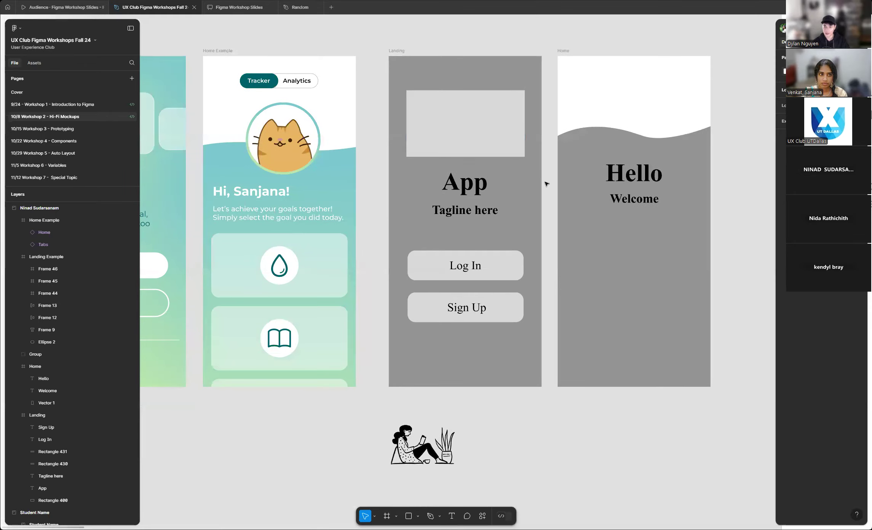
scroll(547, 184, "up", 1)
scroll(546, 184, "down", 3)
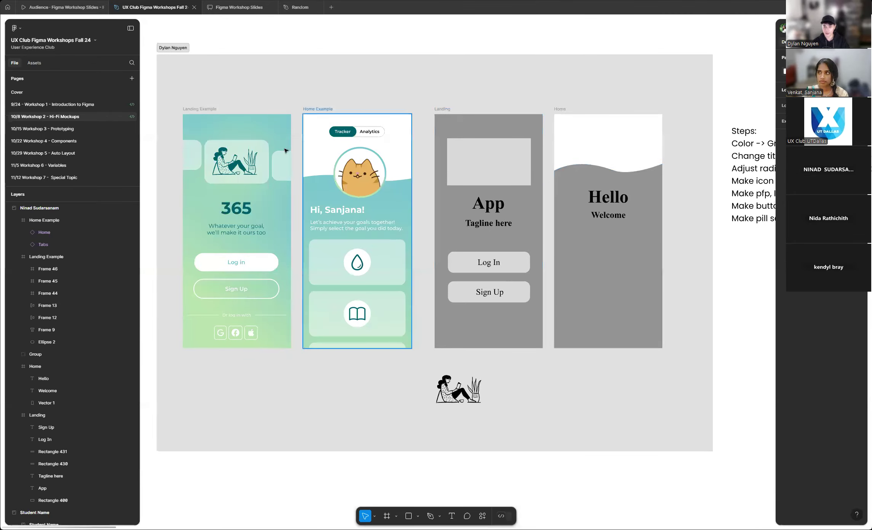
scroll(240, 204, "up", 2)
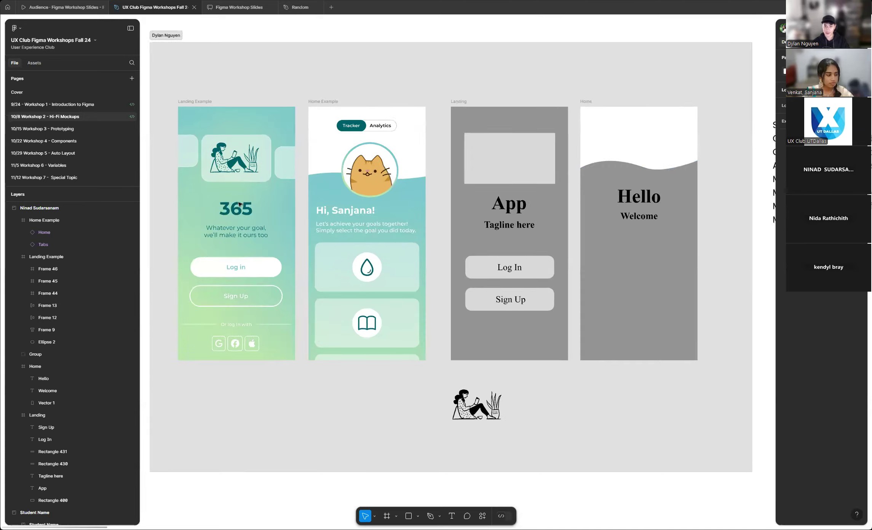
scroll(330, 172, "up", 2)
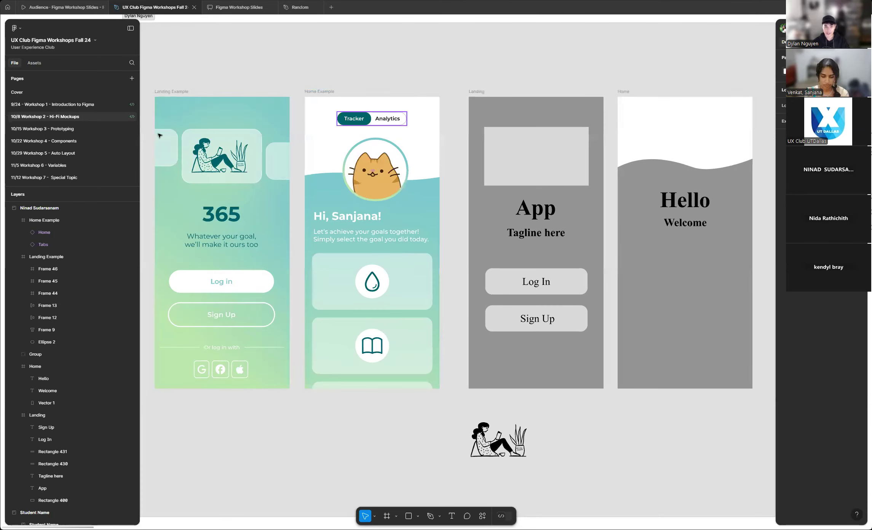
- Point out the Landing Example and Home Example frames in the presenter's section by selecting each, and clear the selection
left_click(173, 92)
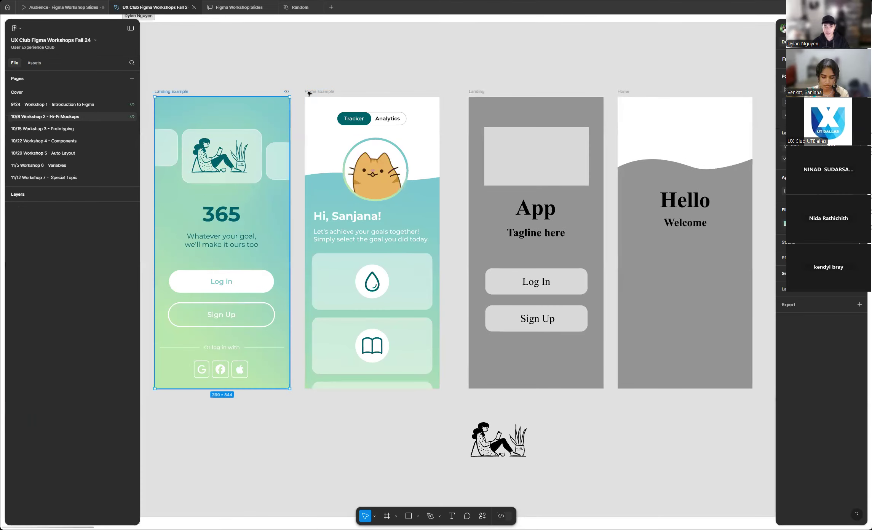
left_click(332, 91)
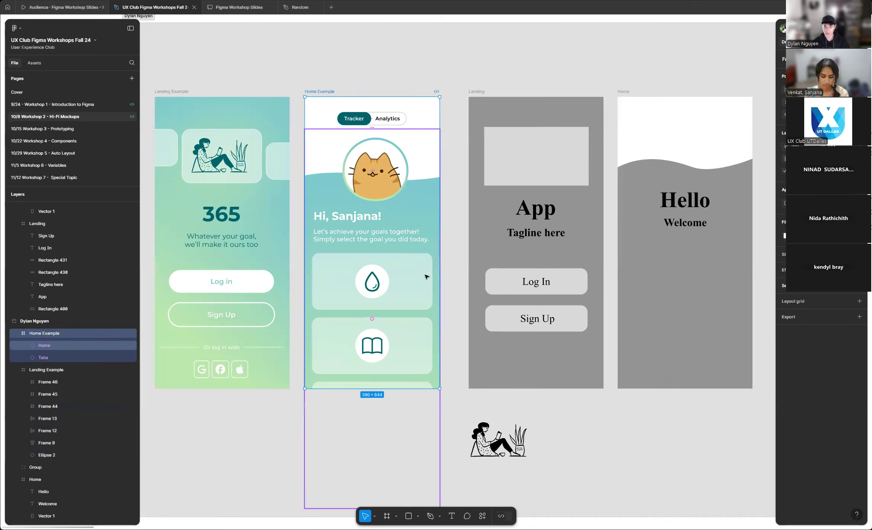
left_click(460, 160)
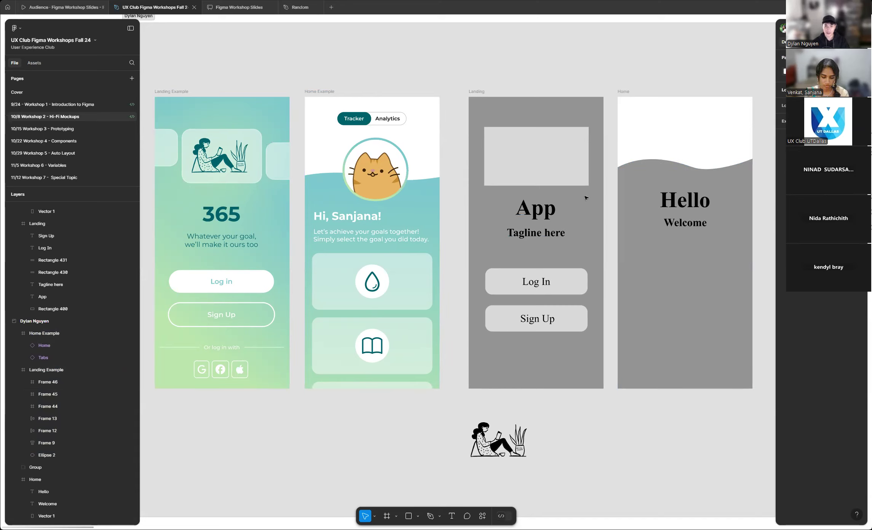
- Select the grey Landing wireframe frame in the presenter's section
scroll(458, 77, "up", 2)
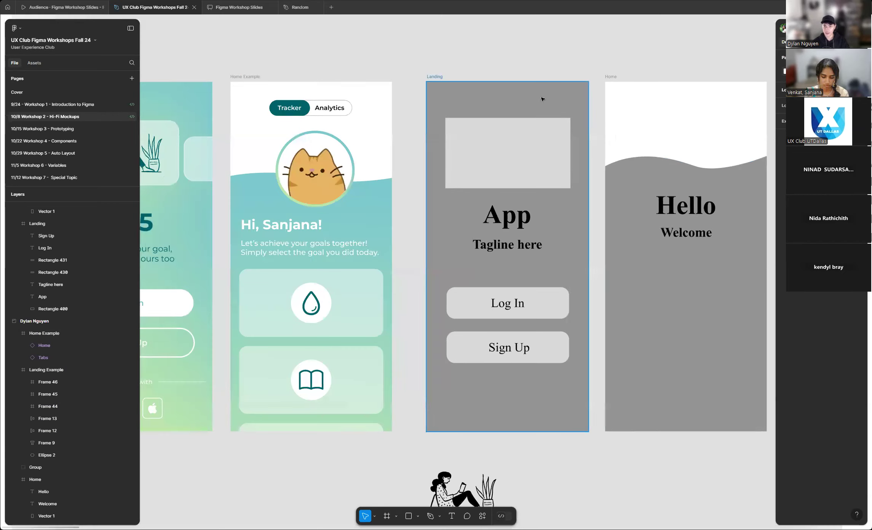
left_click(444, 78)
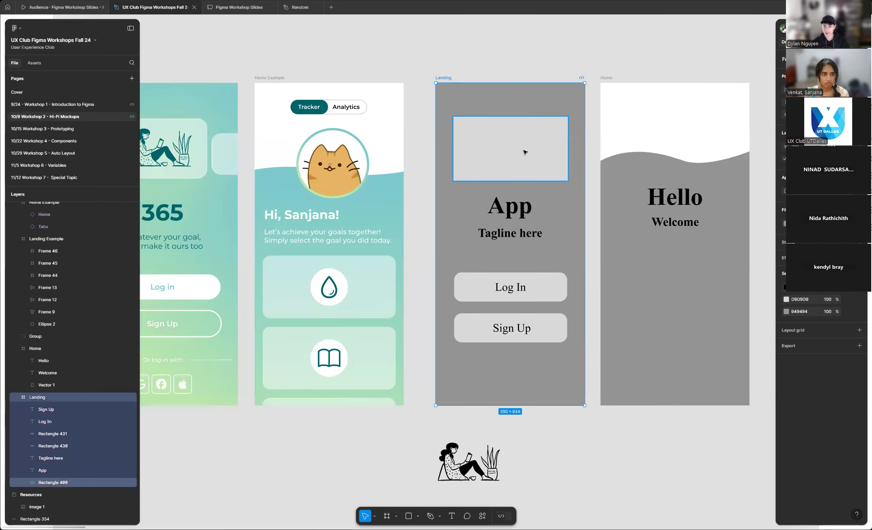
scroll(525, 153, "up", 2)
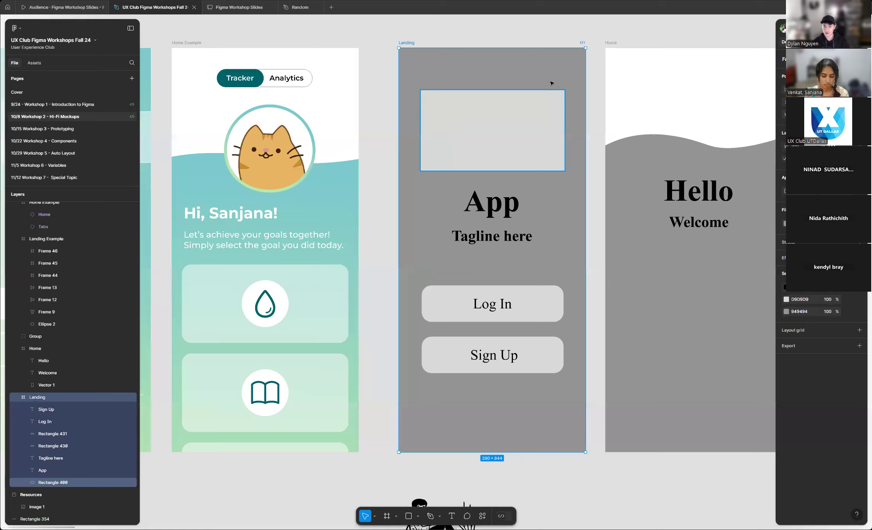
scroll(598, 202, "down", 3)
scroll(602, 198, "up", 3)
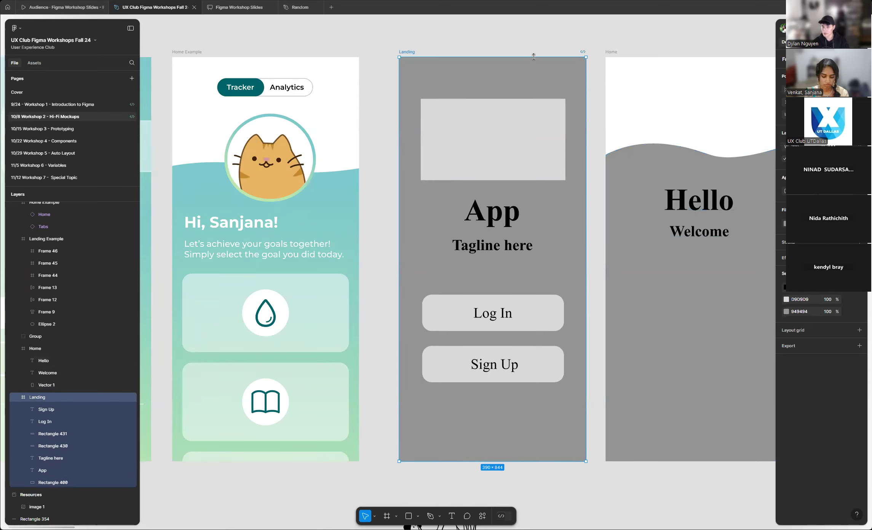
- Give the Landing frame's background the red fill AC5353 and convert that fill to a linear gradient
left_click(448, 44)
left_click(410, 52)
left_click(787, 312)
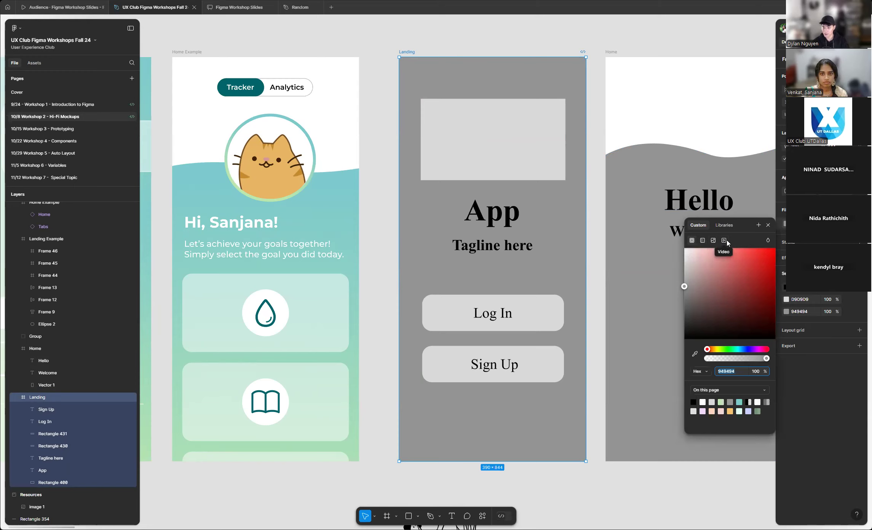
mouse_move(725, 280)
left_mouse_down()
mouse_move(712, 273)
mouse_move(740, 292)
mouse_move(728, 308)
mouse_move(732, 278)
left_mouse_up()
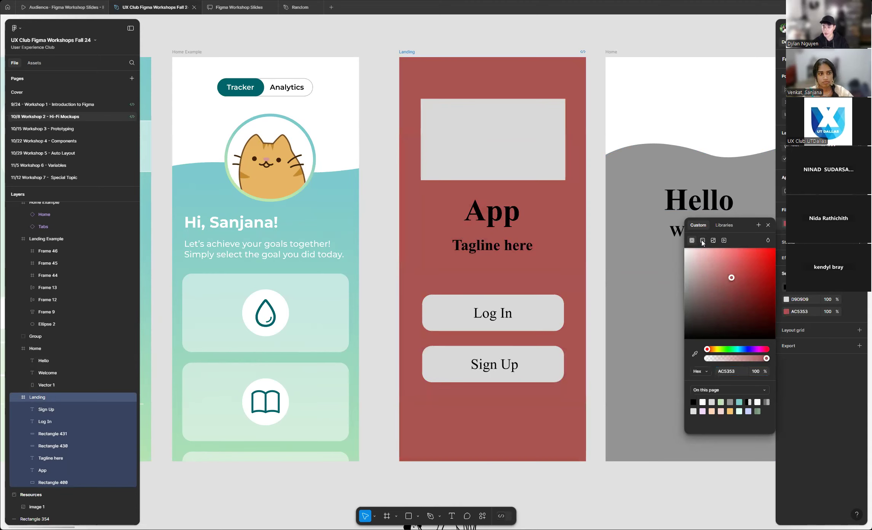
left_click(703, 242)
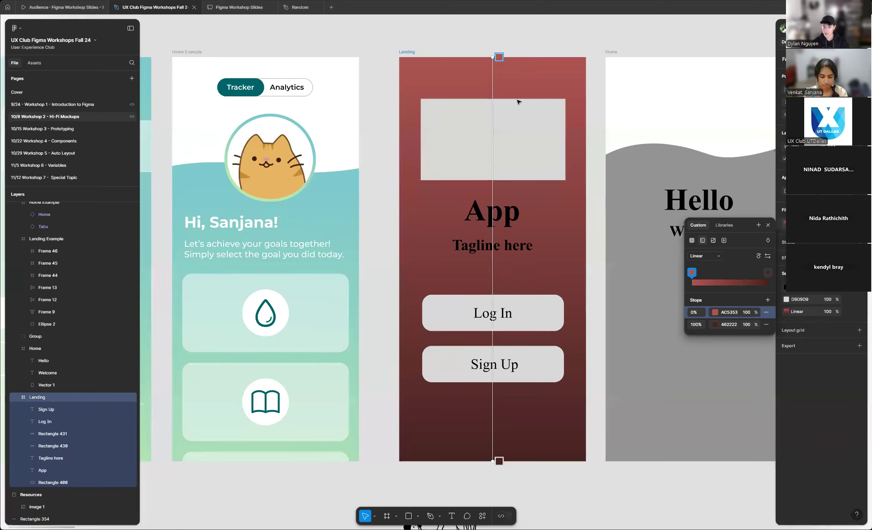
left_click(718, 259)
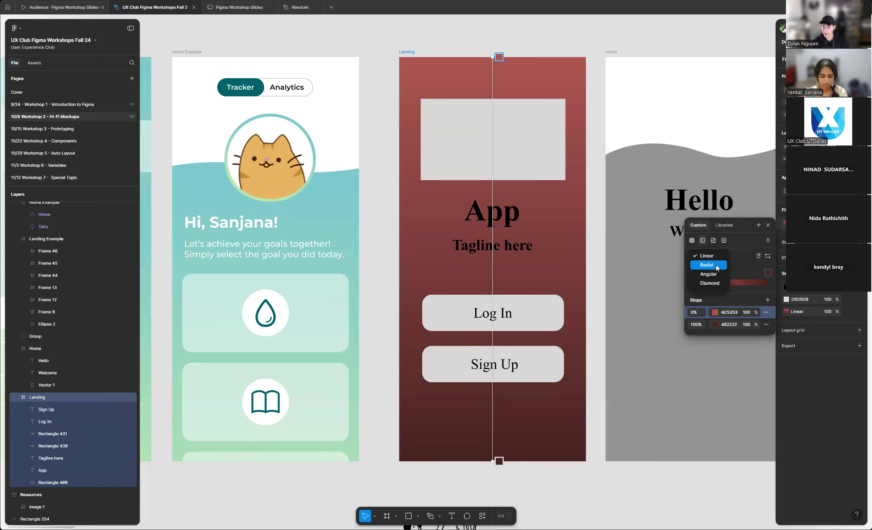
left_click(715, 257)
left_click(715, 258)
left_click(724, 258)
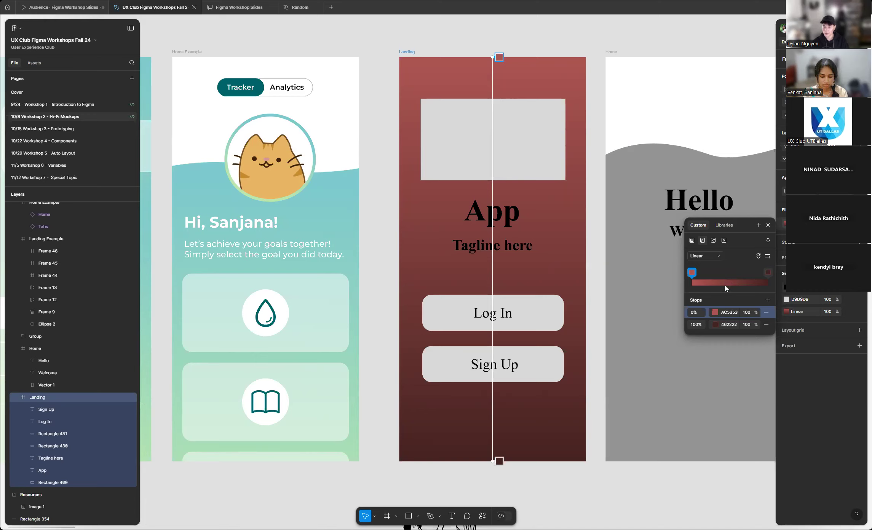
- Set the 0% stop of the Landing frame's gradient to light orange FFAF84
left_click(715, 313)
left_click(638, 367)
left_click_drag(626, 422, 620, 423)
left_click_drag(630, 375, 637, 321)
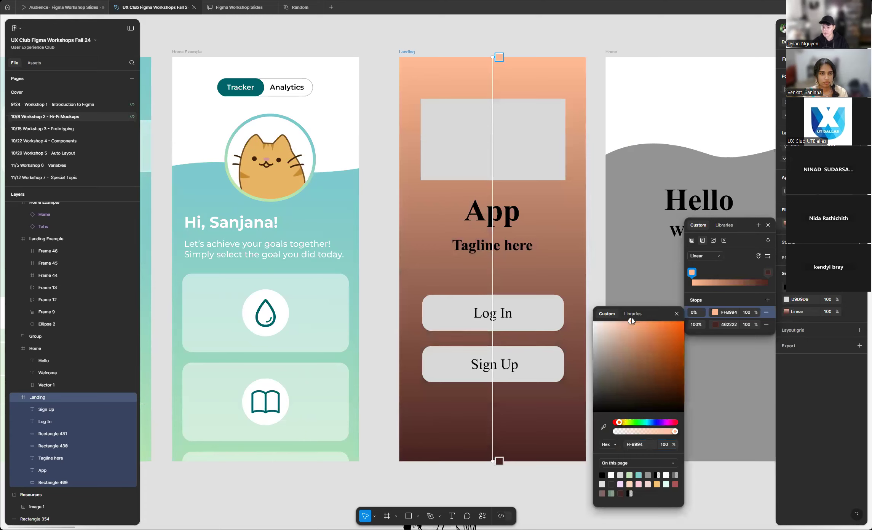
- Set the gradient's 100% stop to brown 865938 and deselect the Landing frame
left_click(767, 273)
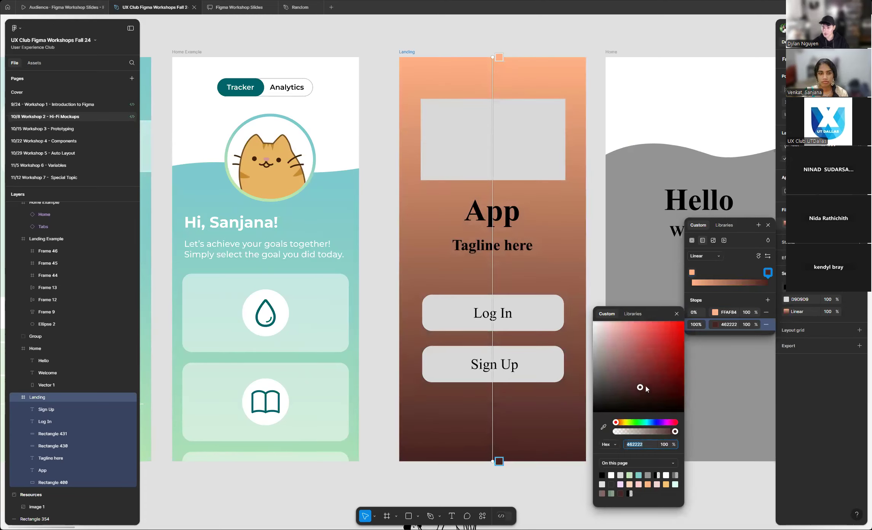
left_click_drag(628, 422, 621, 424)
left_click_drag(651, 357, 647, 369)
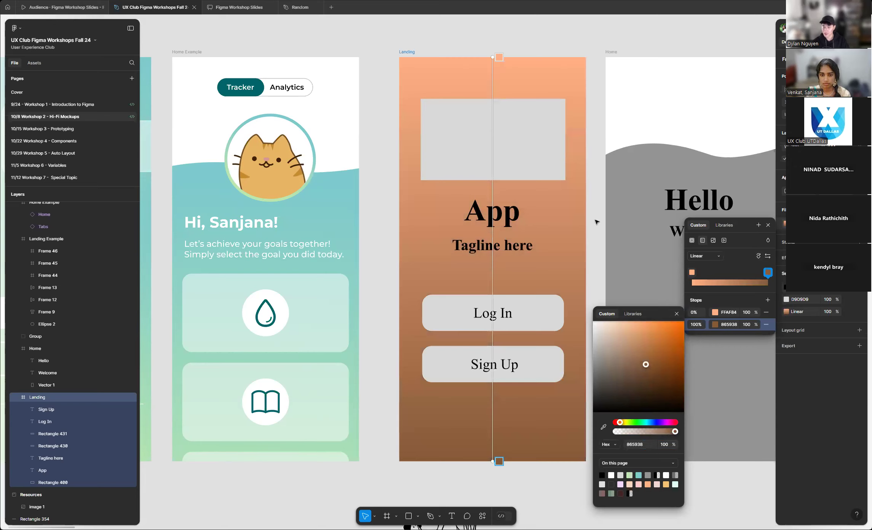
key("Escape")
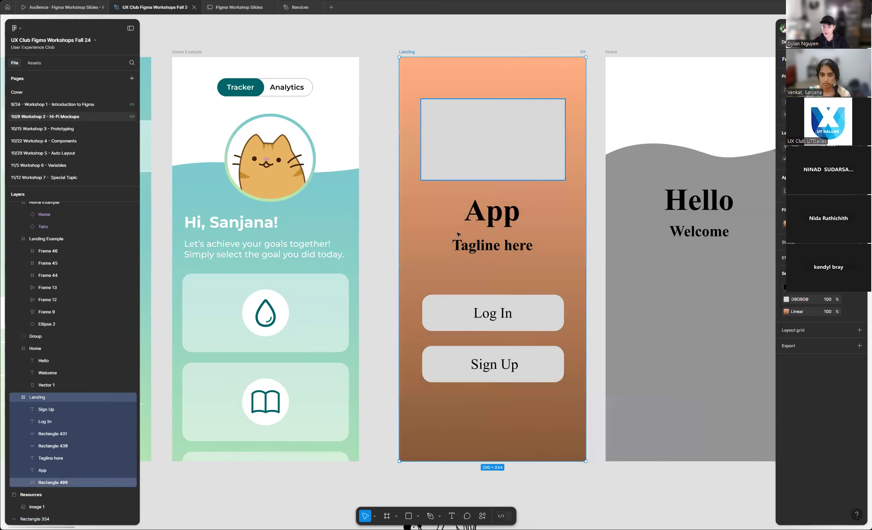
left_click(391, 240)
- Survey the grid of student sections to check each participant's progress on the Landing background
scroll(391, 240, "down", 3)
scroll(391, 240, "down", 5)
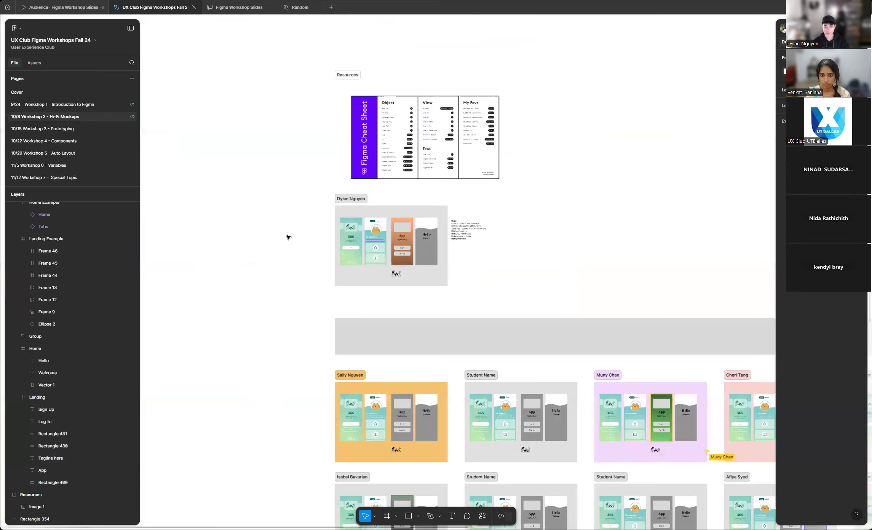
scroll(282, 243, "down", 3)
scroll(255, 250, "down", 2)
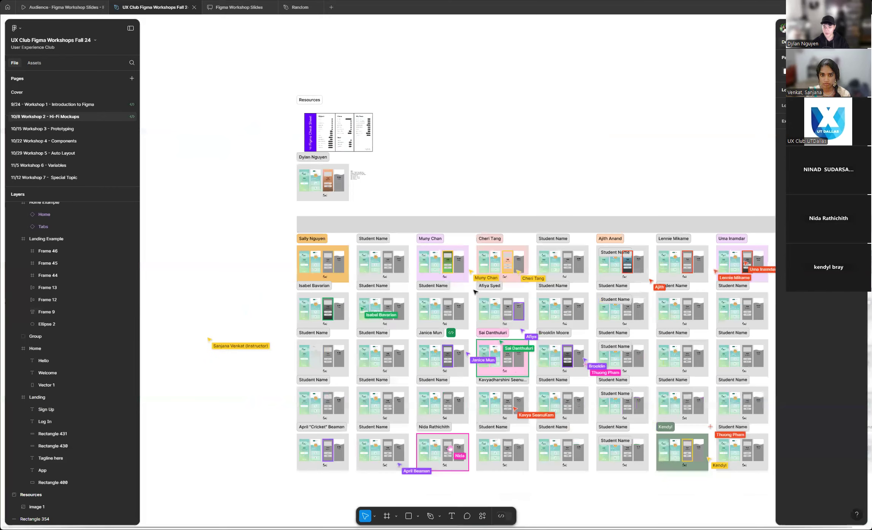
scroll(298, 287, "down", 2)
scroll(298, 289, "down", 2)
scroll(692, 300, "up", 3)
scroll(692, 300, "up", 1)
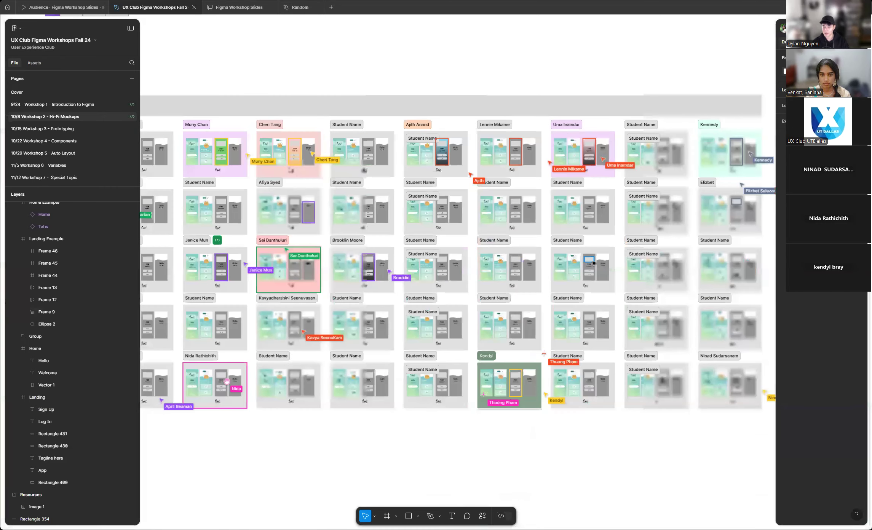
scroll(610, 254, "up", 3)
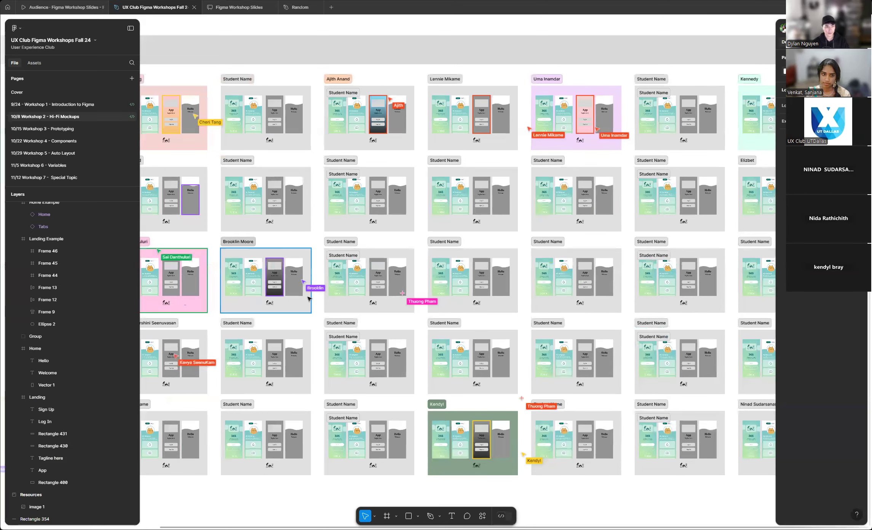
scroll(309, 299, "up", 1)
scroll(308, 299, "down", 3)
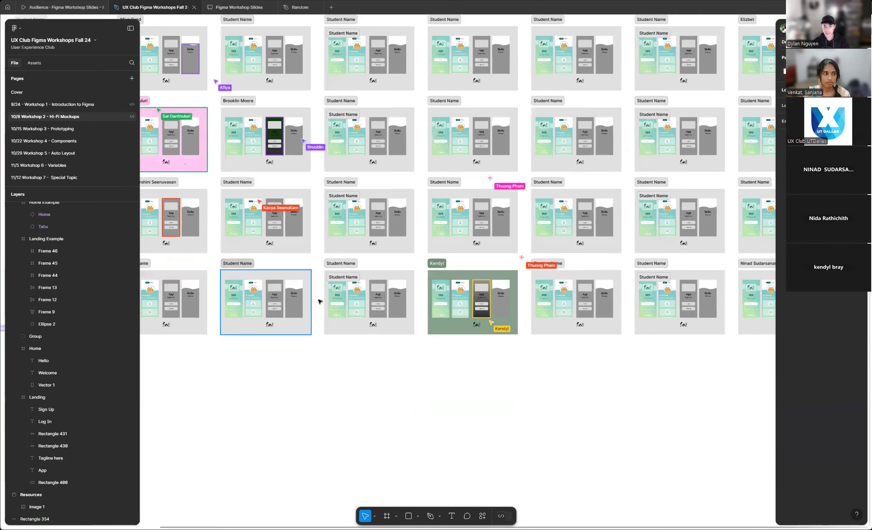
scroll(581, 331, "down", 3)
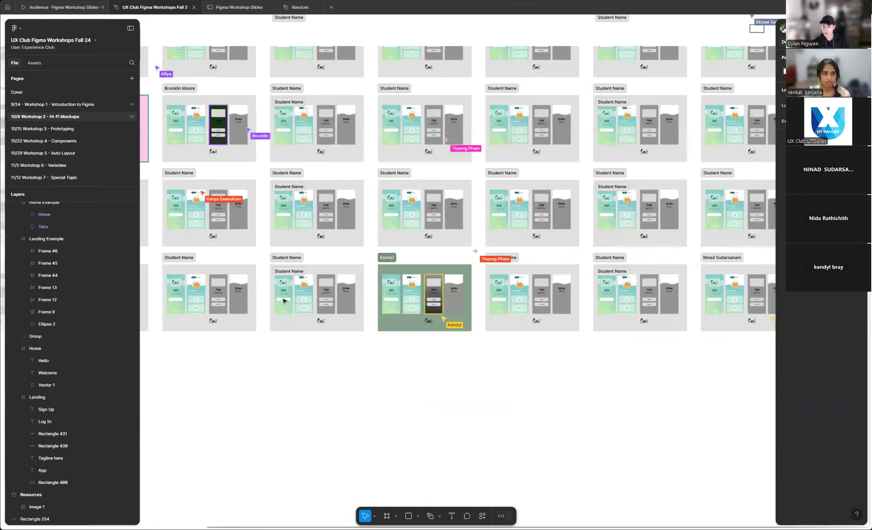
- Inspect the last student section in the bottom row by selecting its grey Landing frame, and clear the selection
scroll(608, 310, "up", 6)
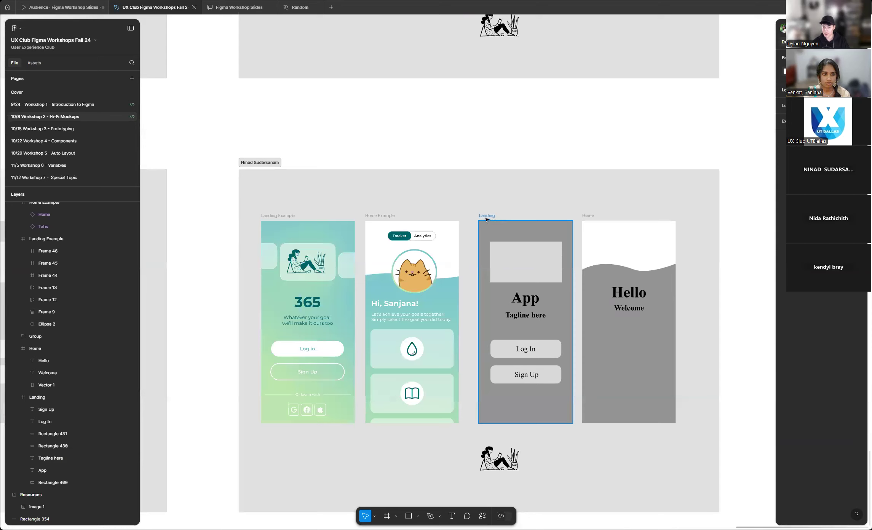
left_click(488, 216)
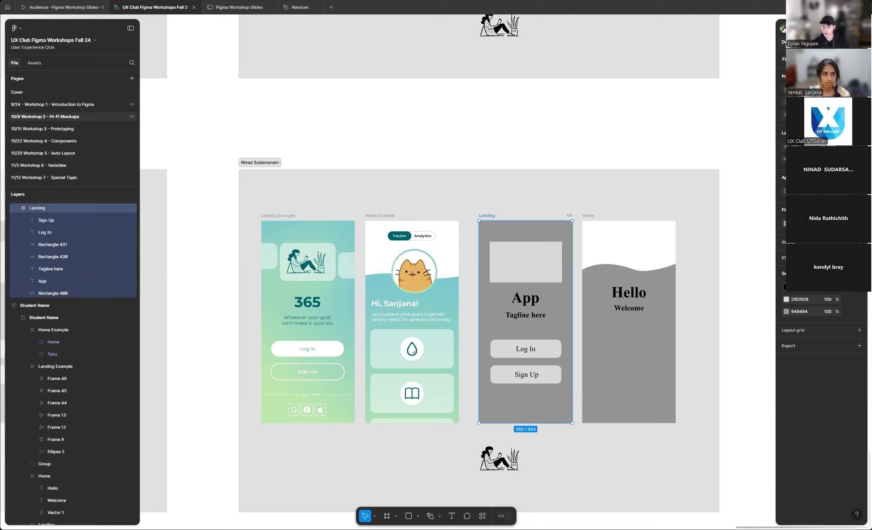
left_click(648, 126)
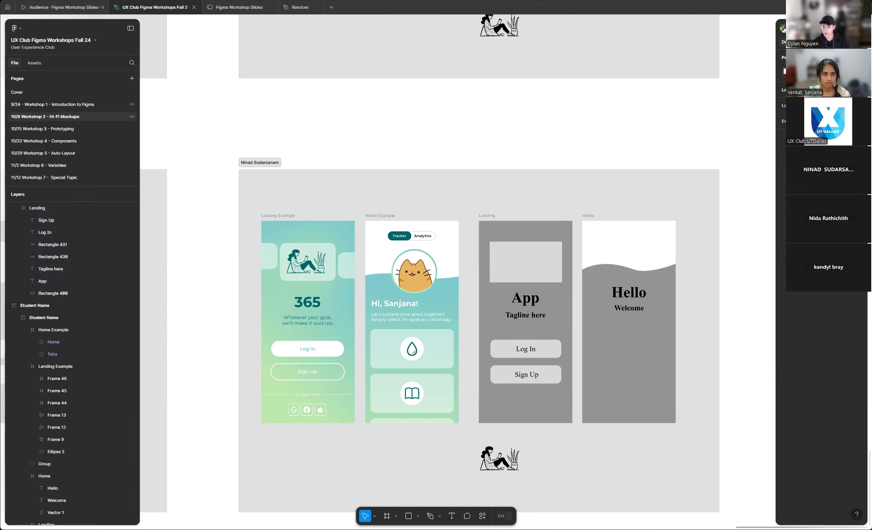
- Examine all rows of the student grid for sections whose Landing frame still has the plain grey background
scroll(753, 234, "down", 5)
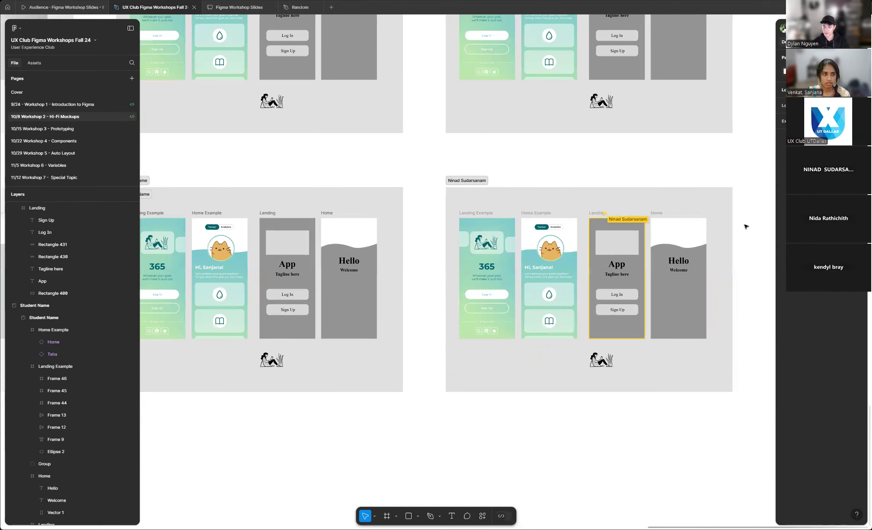
scroll(746, 225, "down", 2)
scroll(748, 224, "down", 3)
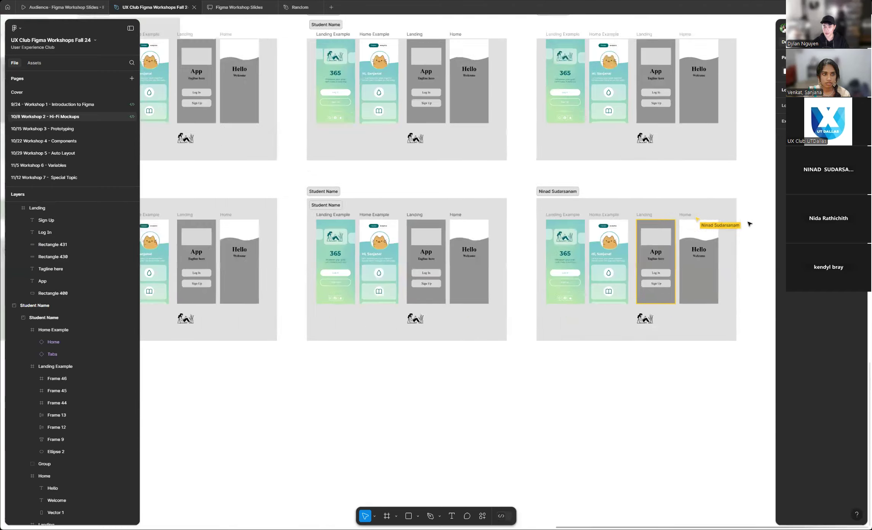
scroll(674, 312, "down", 4)
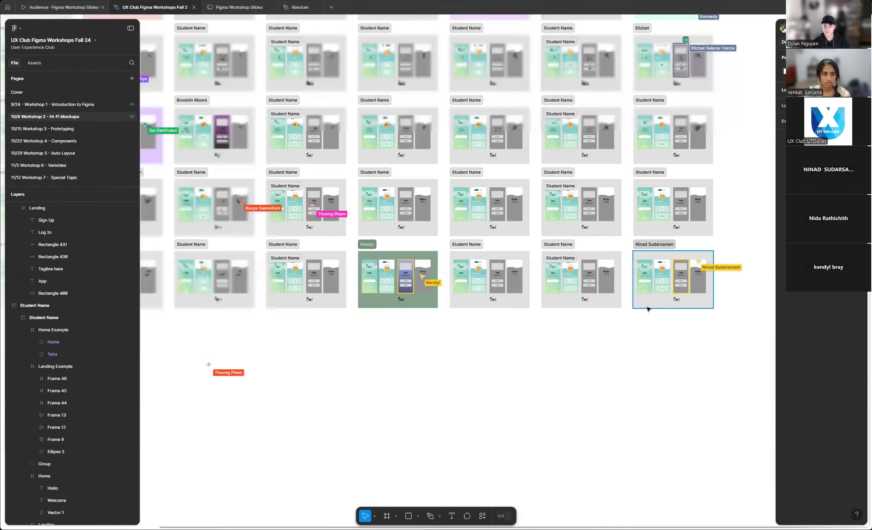
scroll(671, 347, "down", 1)
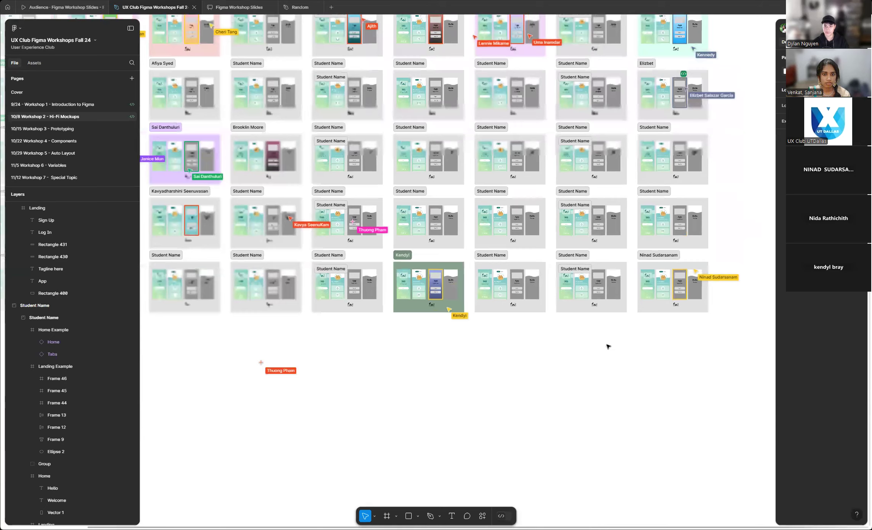
scroll(330, 224, "up", 2)
scroll(663, 195, "down", 3)
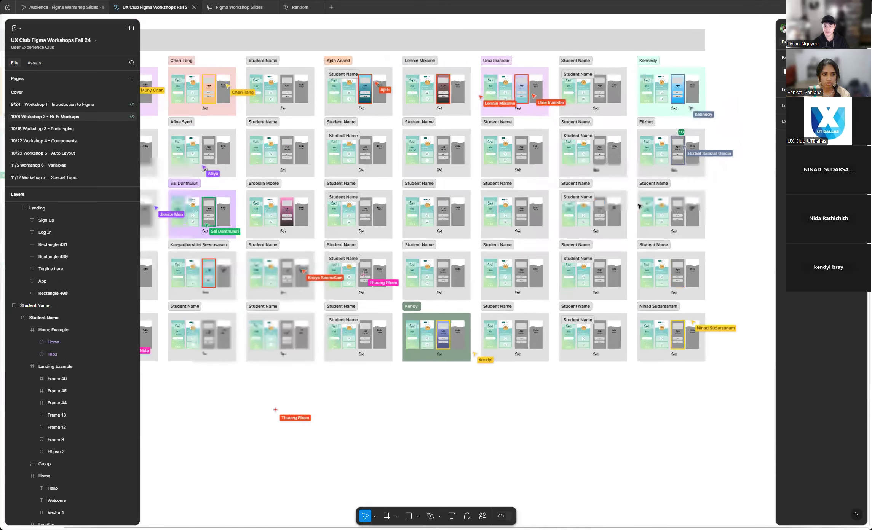
scroll(664, 195, "down", 3)
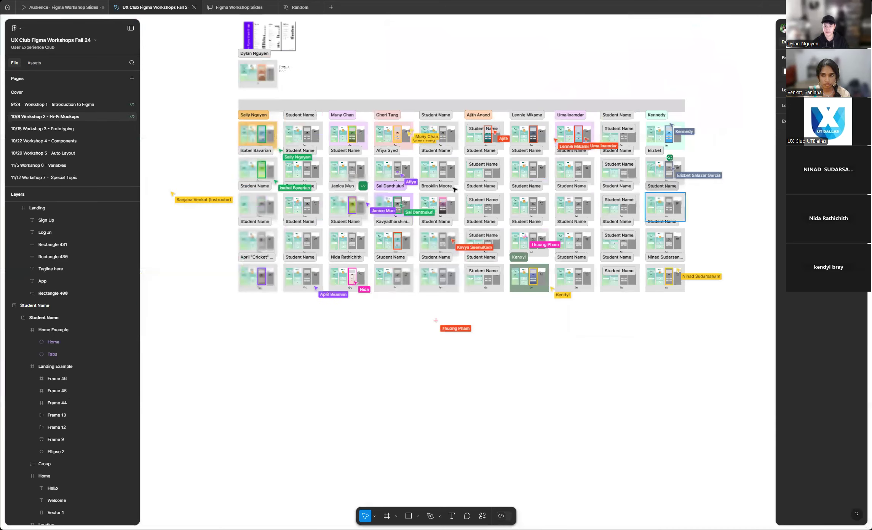
scroll(281, 99, "up", 2)
scroll(280, 98, "up", 3)
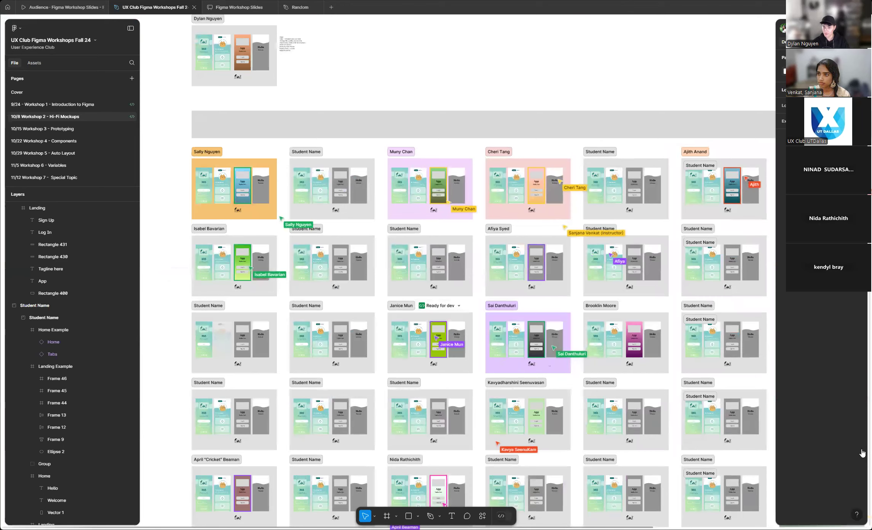
scroll(290, 249, "down", 3)
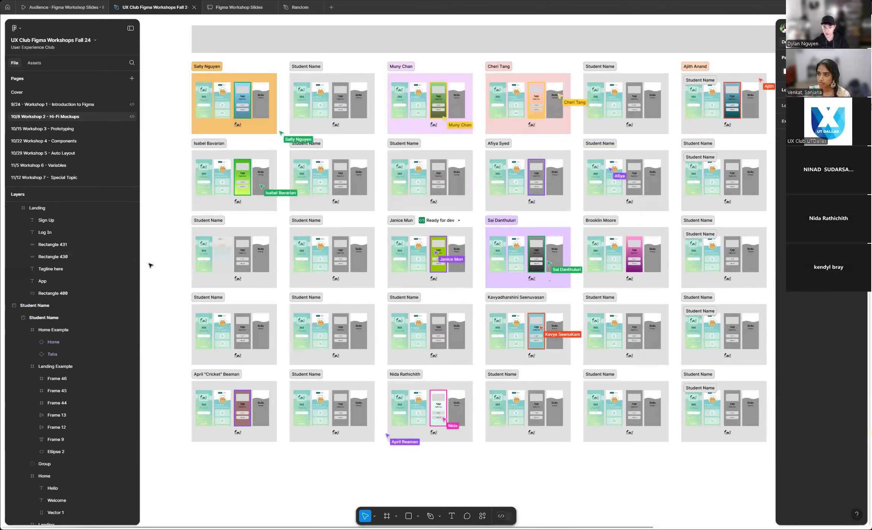
scroll(171, 277, "down", 6)
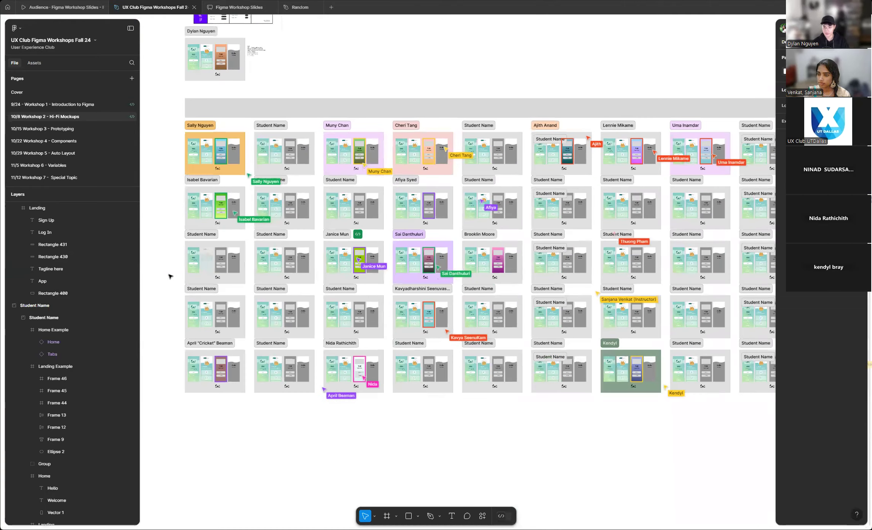
- Return to the last section of the bottom row and point out its Landing frame by selecting it
scroll(683, 360, "up", 8)
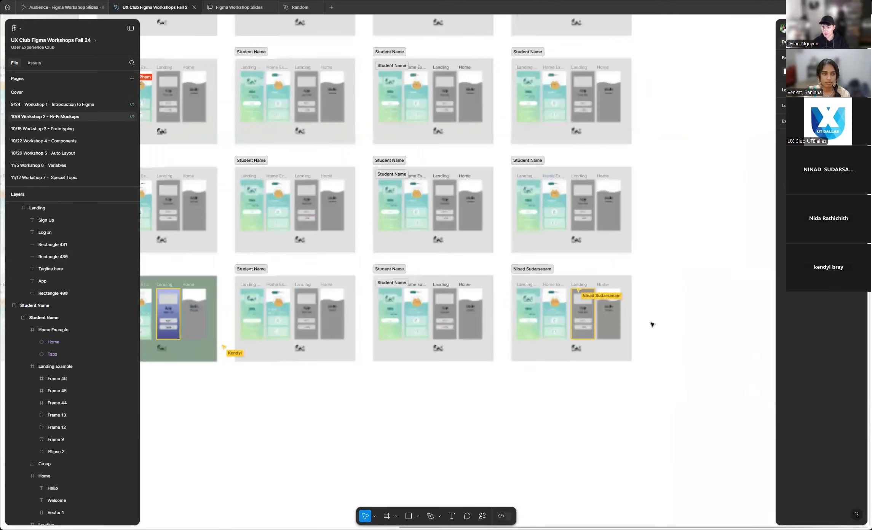
left_click(406, 229)
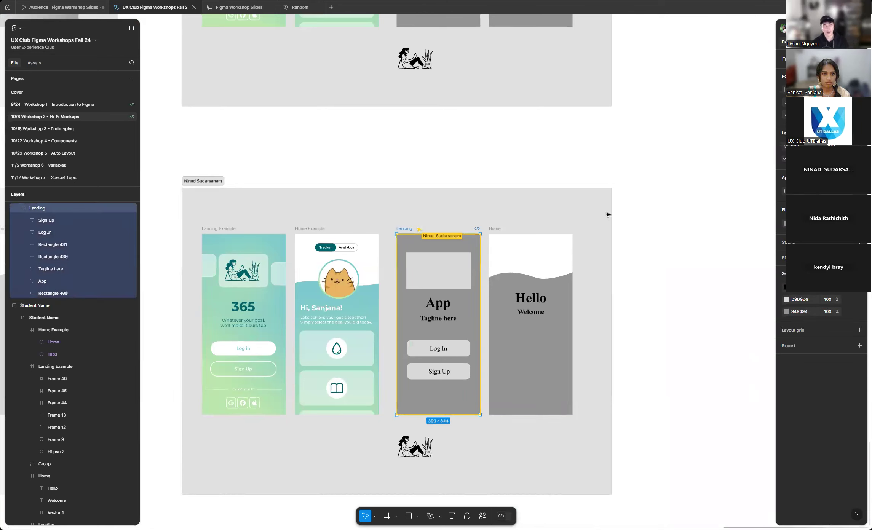
left_click(660, 211)
scroll(578, 315, "up", 3)
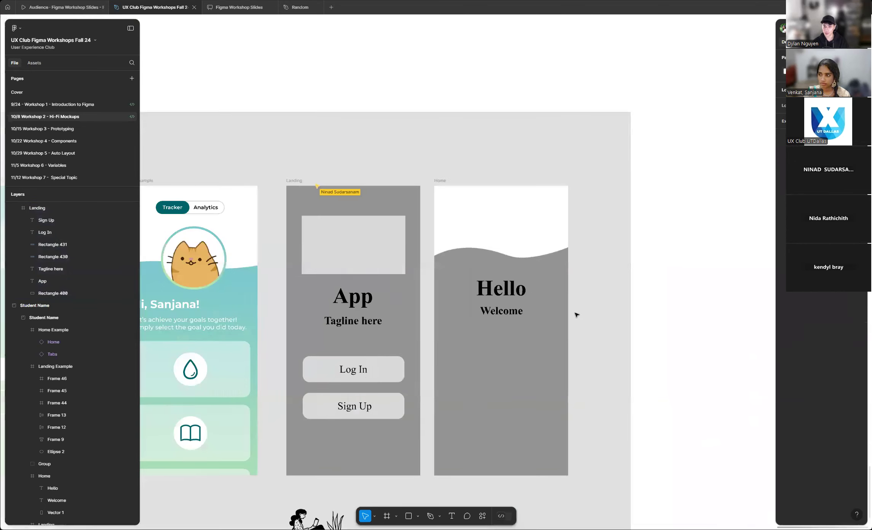
left_click(295, 181)
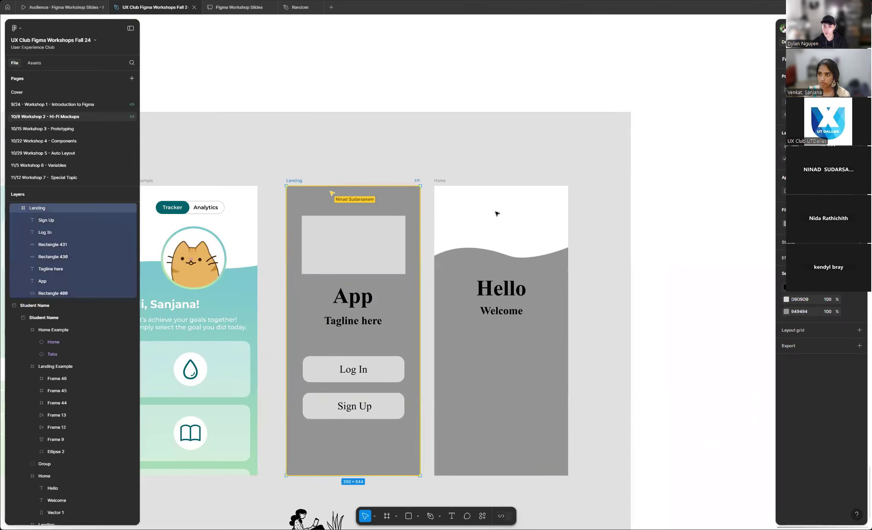
scroll(375, 304, "up", 2)
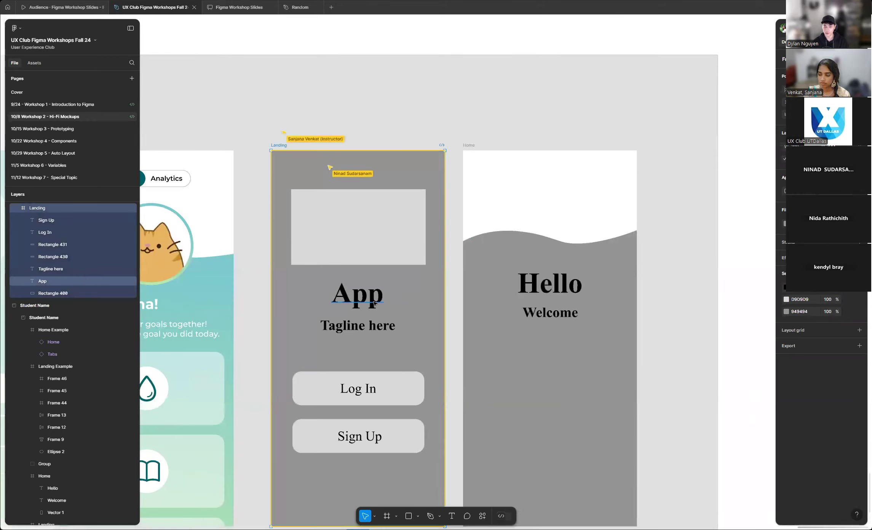
- Inspect the App title text in that student's Landing frame, clear its selection and select the whole section
double_click(371, 301)
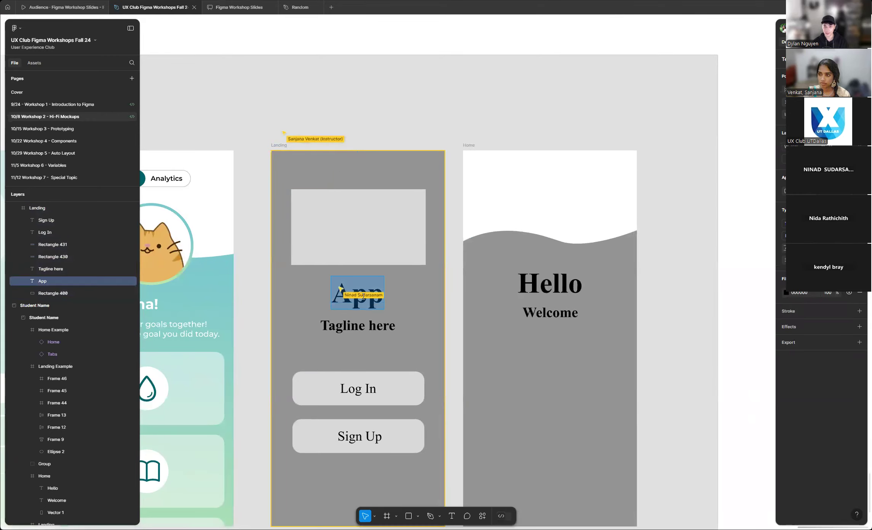
key("Escape")
left_click(456, 283)
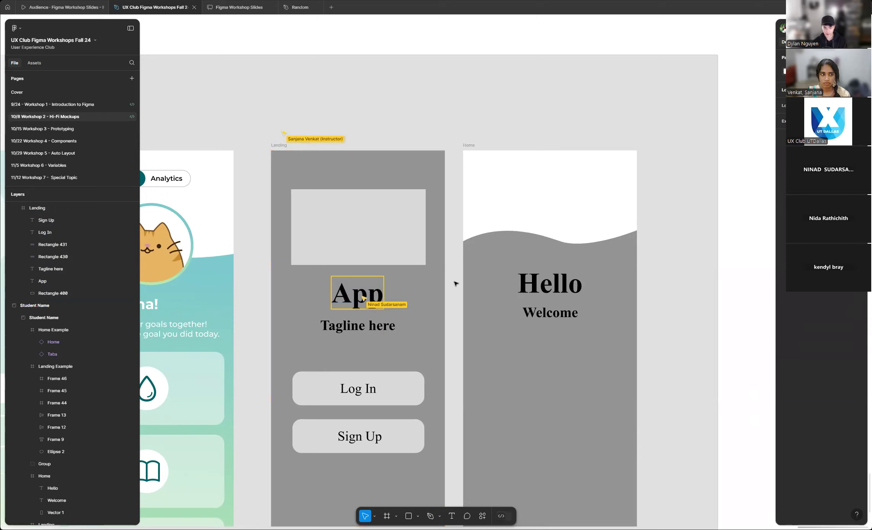
left_click(456, 283)
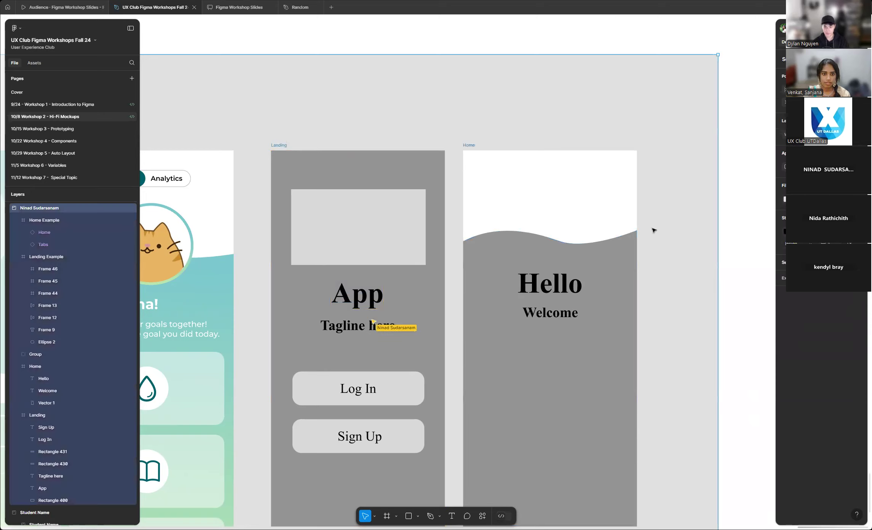
- Clear the section selection and examine the whole student grid for the progress on the Landing frame gradients
scroll(655, 231, "down", 5)
left_click(736, 220)
scroll(736, 220, "down", 2)
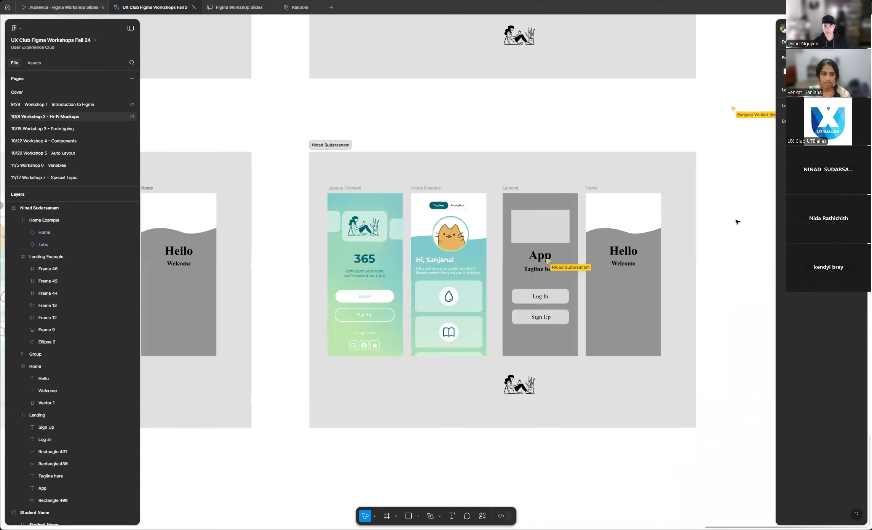
scroll(737, 222, "down", 10)
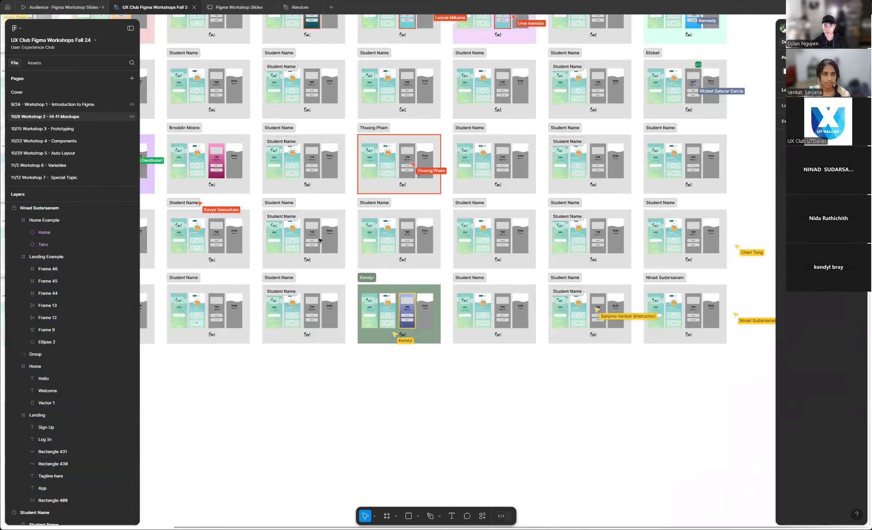
scroll(623, 247, "down", 5)
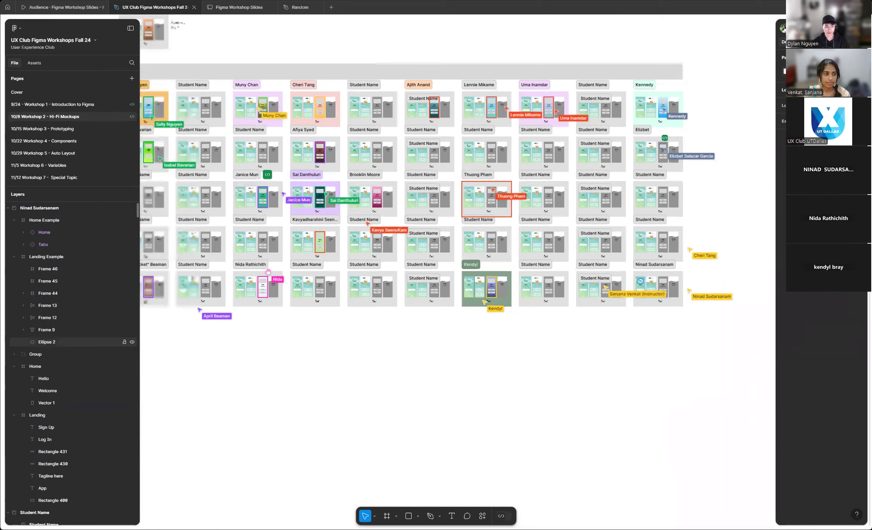
scroll(666, 261, "down", 2)
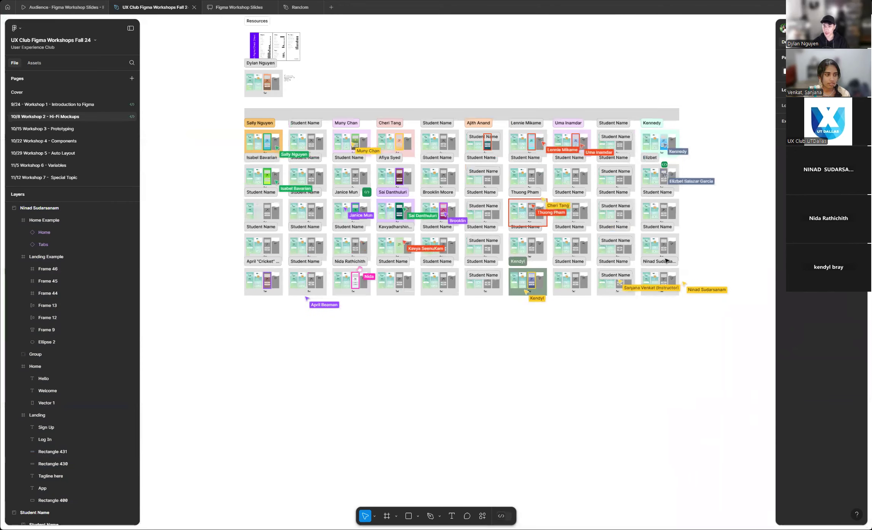
scroll(438, 139, "up", 3)
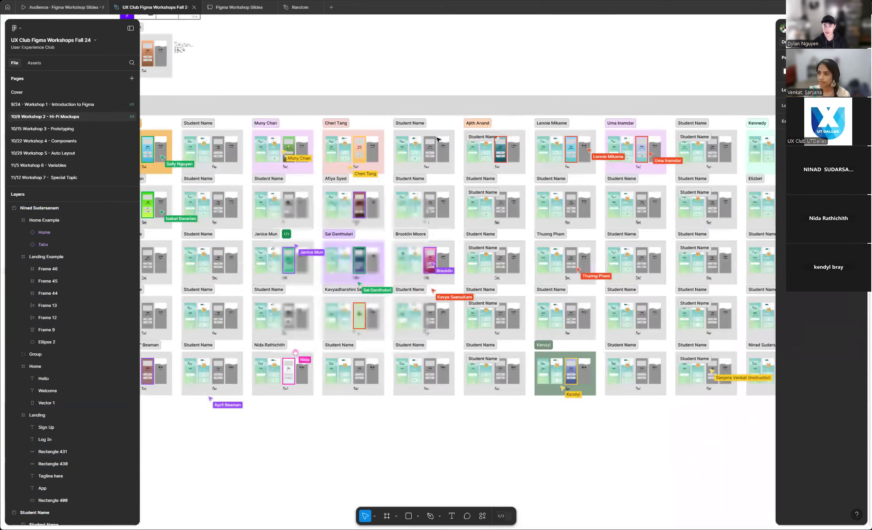
scroll(438, 139, "up", 5)
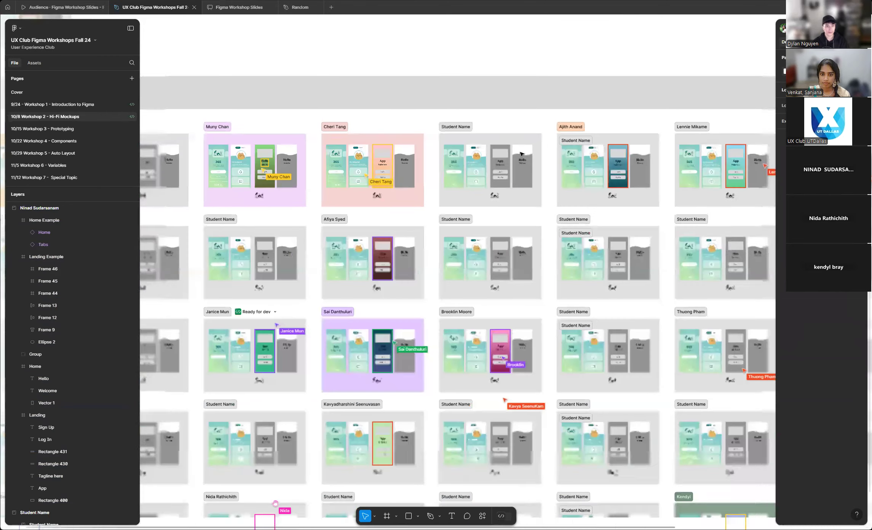
scroll(522, 154, "down", 2)
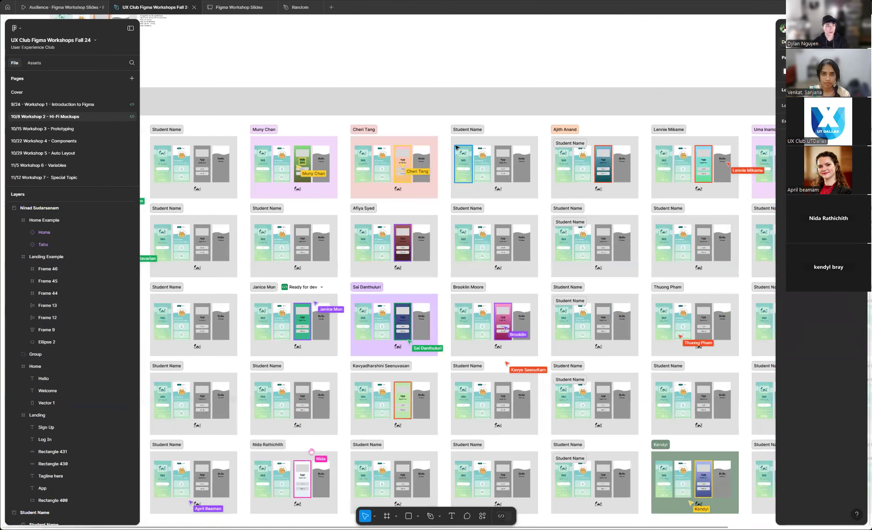
scroll(444, 149, "up", 3)
scroll(527, 152, "down", 1)
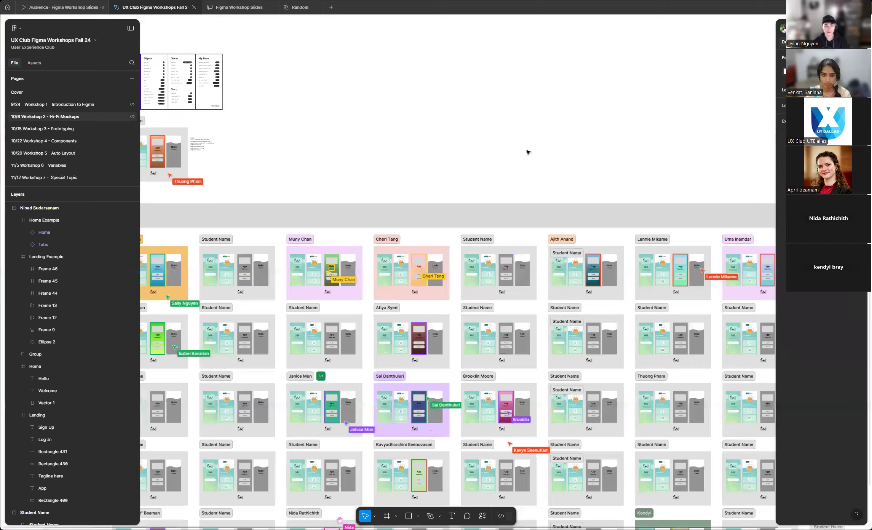
- Demonstrate on the instructor's orange Landing frame how to replace the fill with a linear gradient from FFFFFF to 999999, and open its first stop's color
key("shift+2")
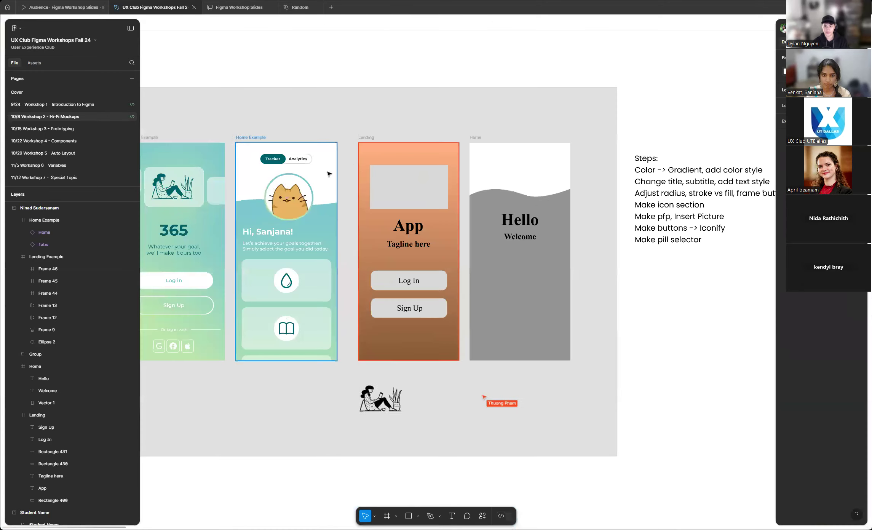
scroll(384, 176, "up", 3)
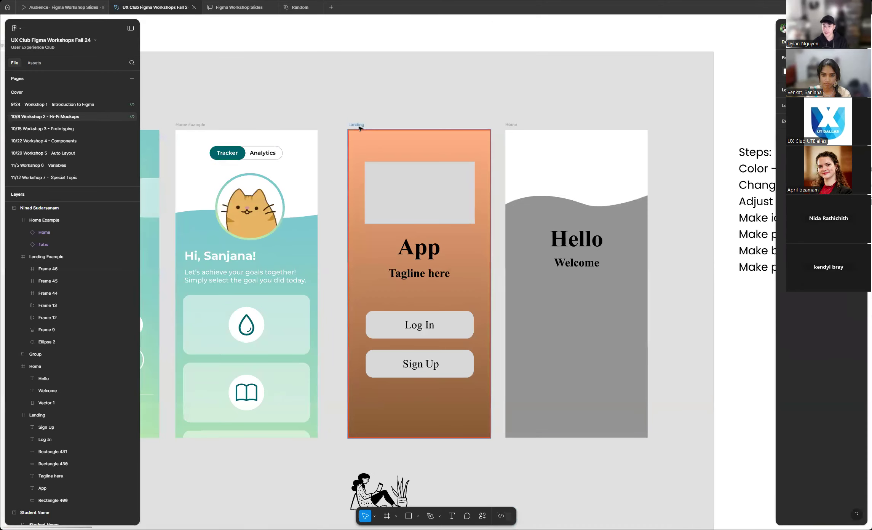
left_click(359, 128)
scroll(405, 121, "up", 5)
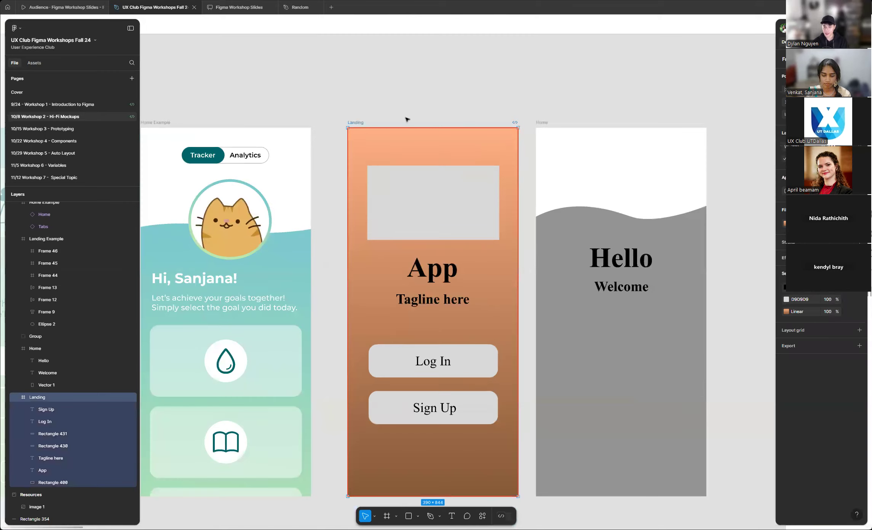
scroll(405, 67, "down", 1)
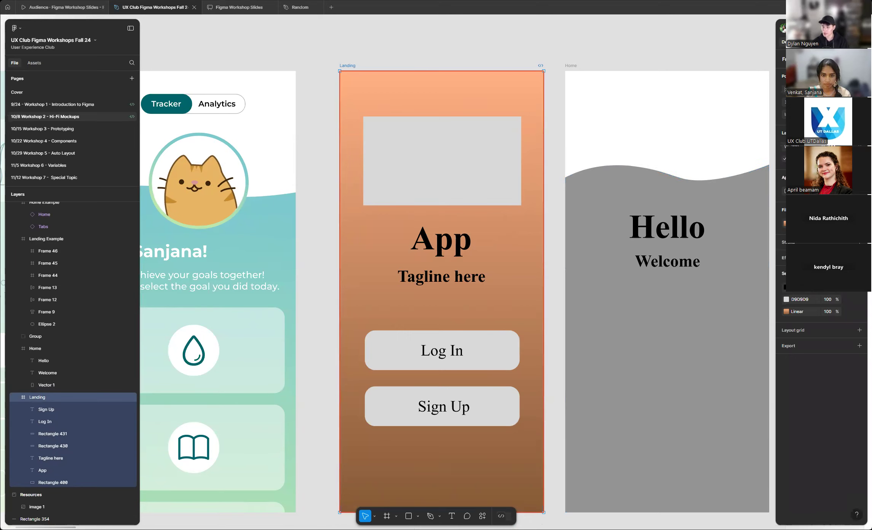
left_click(860, 224)
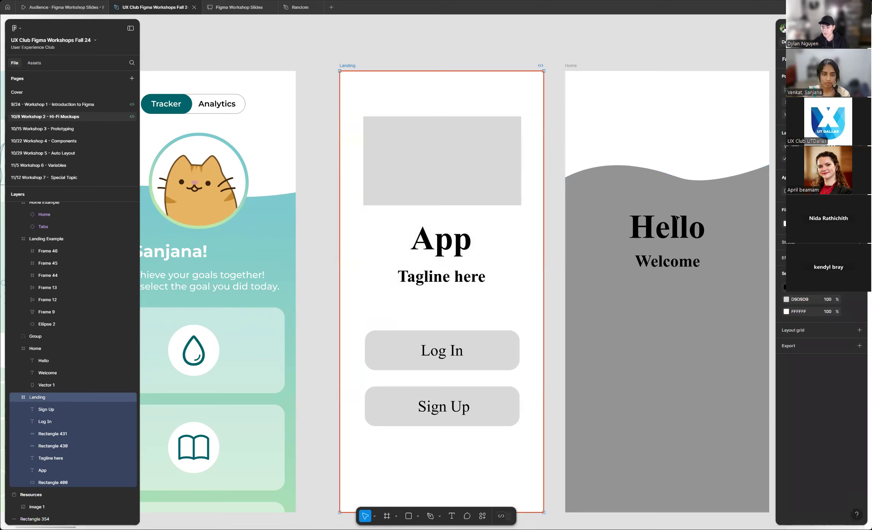
left_click(787, 311)
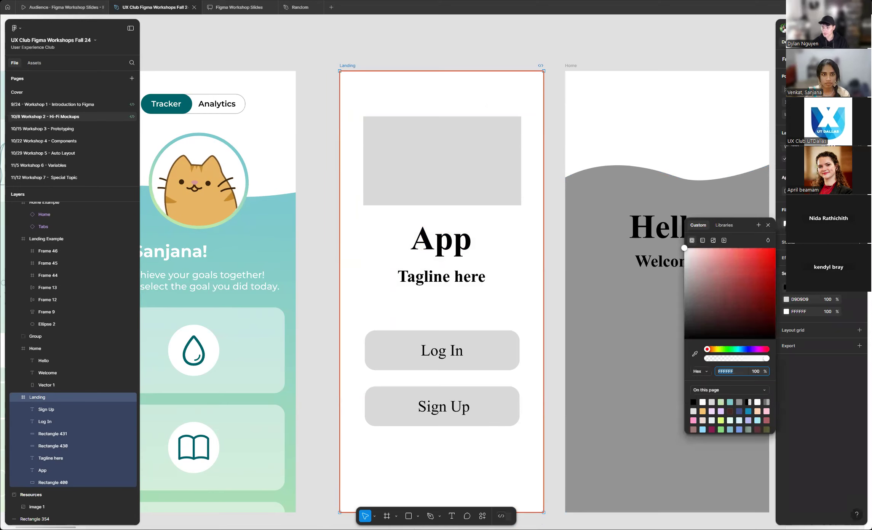
left_click(703, 241)
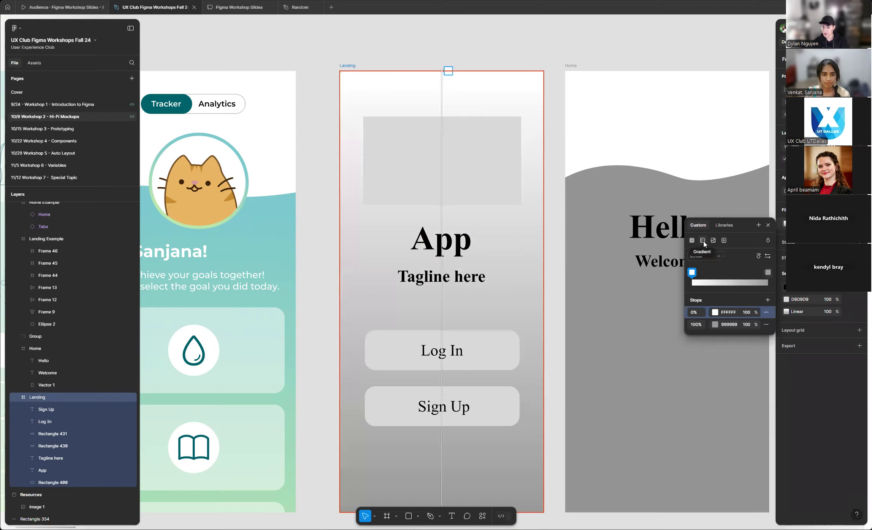
left_click(716, 313)
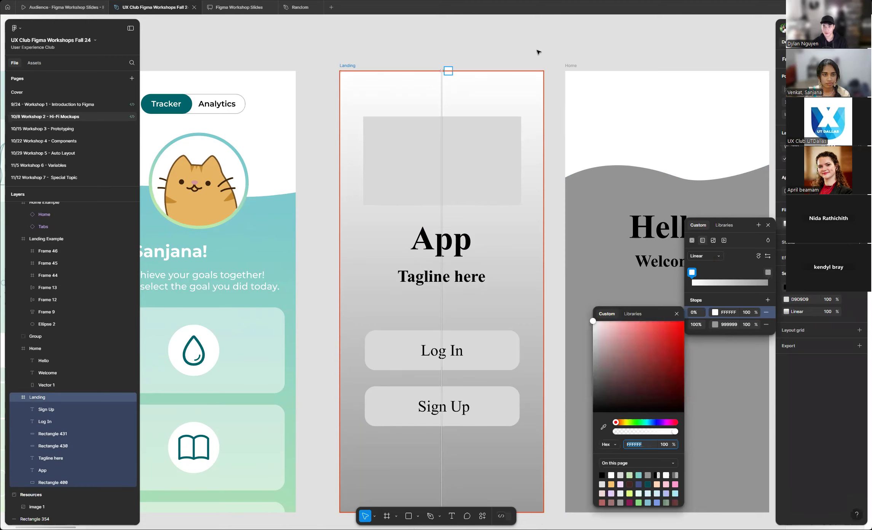
- Delete the instructor's Landing frame and undo back to its original orange-to-brown gradient fill
key("Escape")
key("Delete")
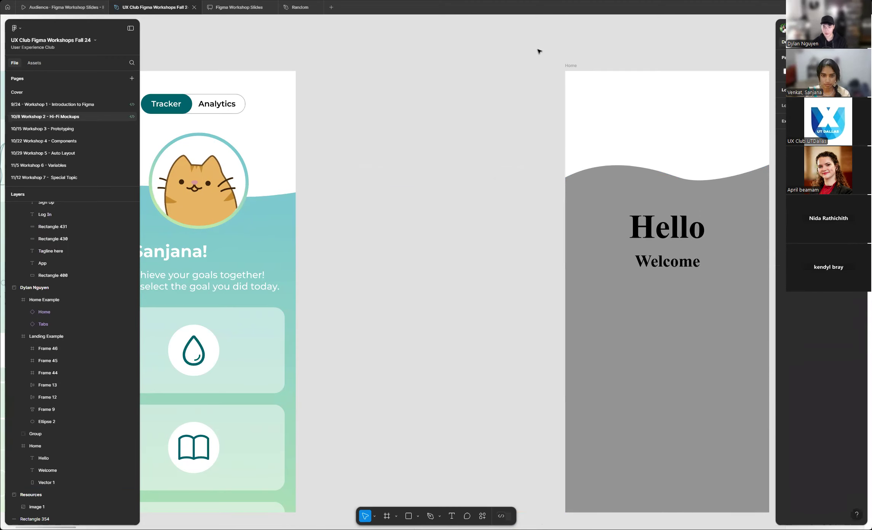
key("ctrl+z")
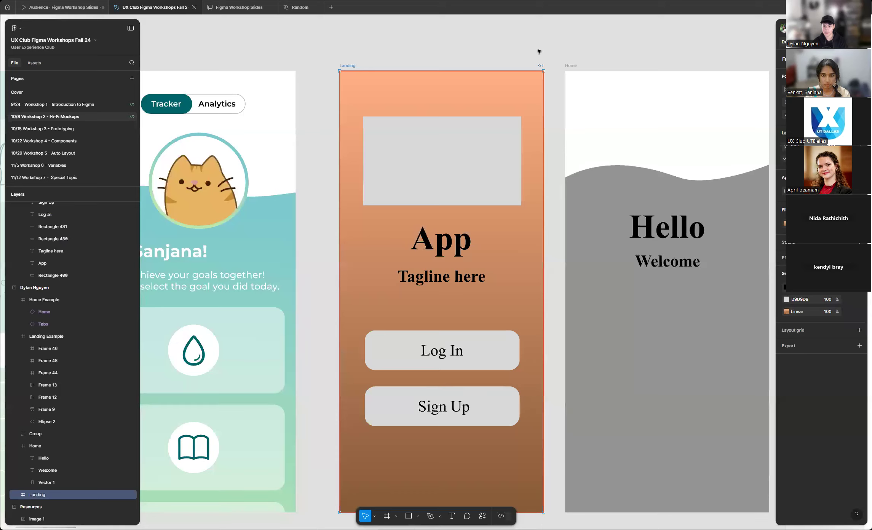
- Check the student grid once more, return to the instructor's orange Landing frame and clear its selection
scroll(312, 214, "down", 5)
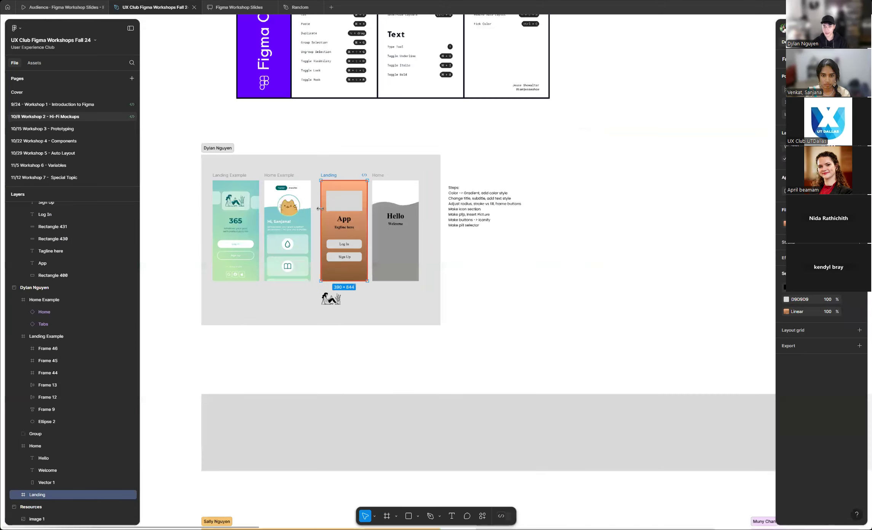
scroll(320, 208, "down", 5)
scroll(255, 208, "down", 1)
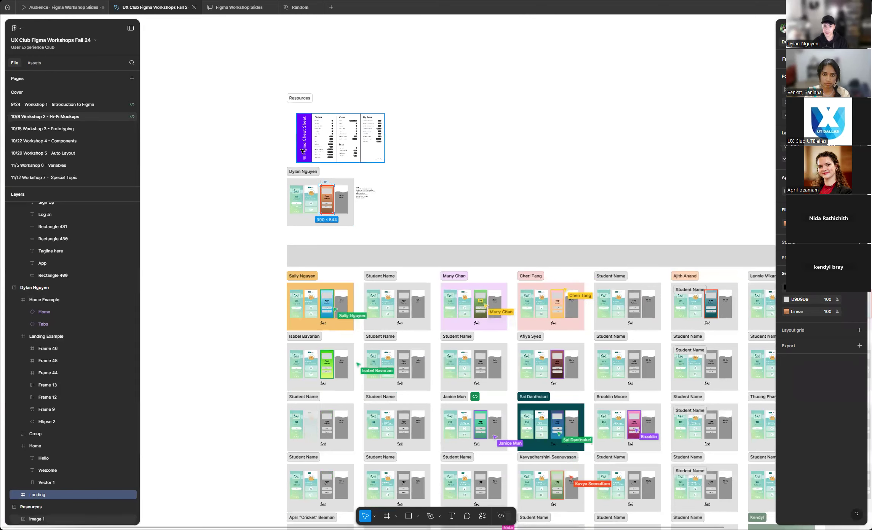
scroll(314, 190, "up", 10)
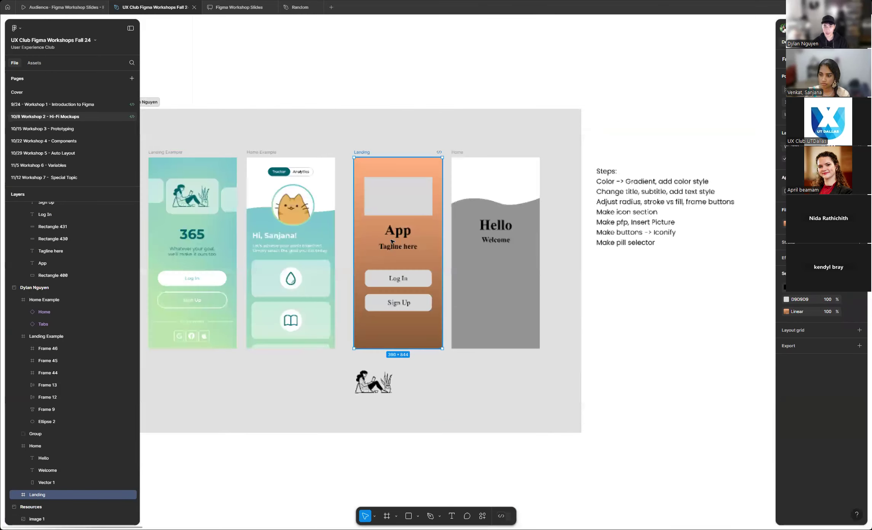
scroll(392, 241, "up", 2)
scroll(421, 235, "up", 6)
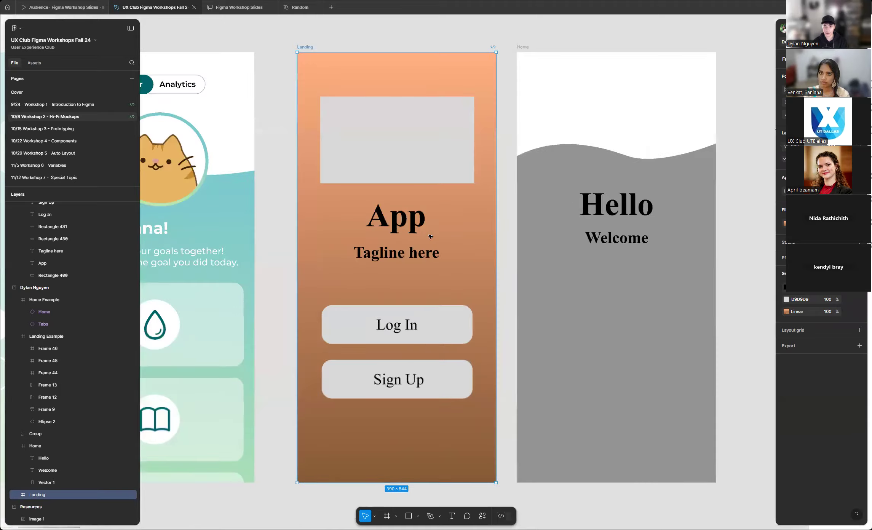
scroll(430, 237, "down", 3)
scroll(473, 195, "left", 2)
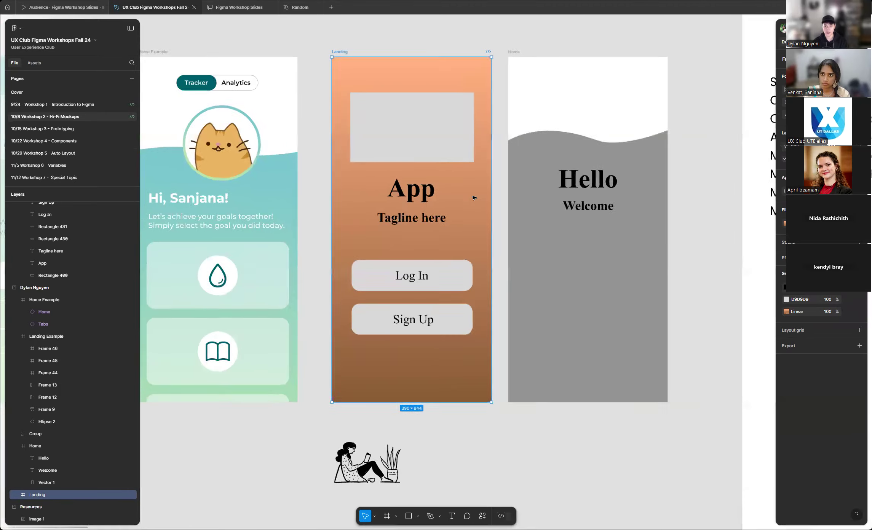
scroll(475, 198, "down", 1)
scroll(482, 193, "up", 1)
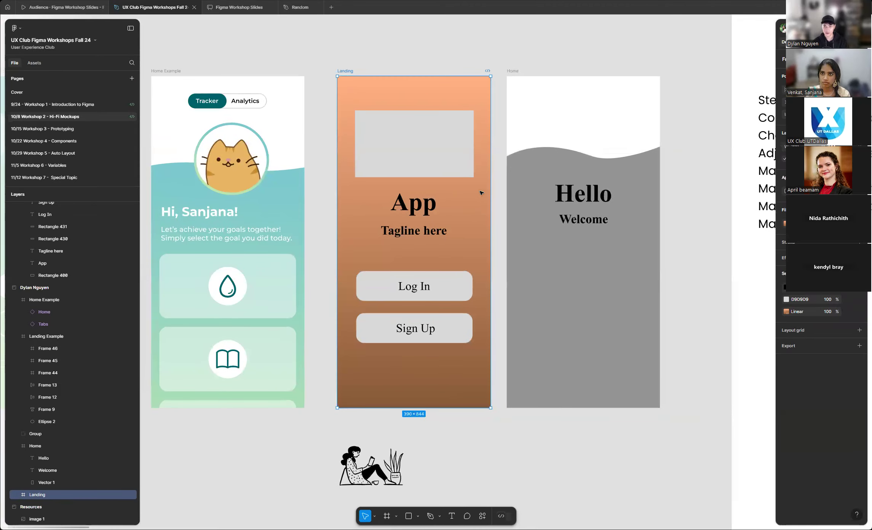
left_click(503, 179)
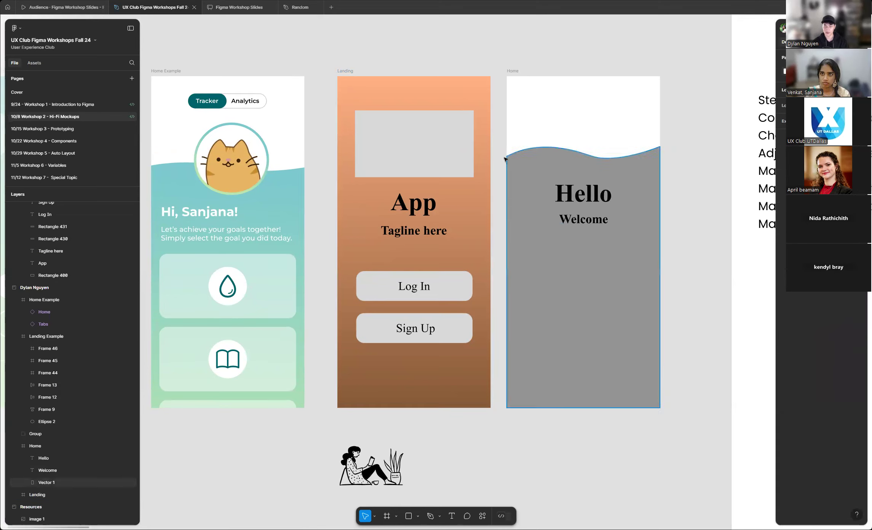
- Select the orange Landing frame, inspect the stops of its linear gradient fill and close the color settings
left_click(351, 72)
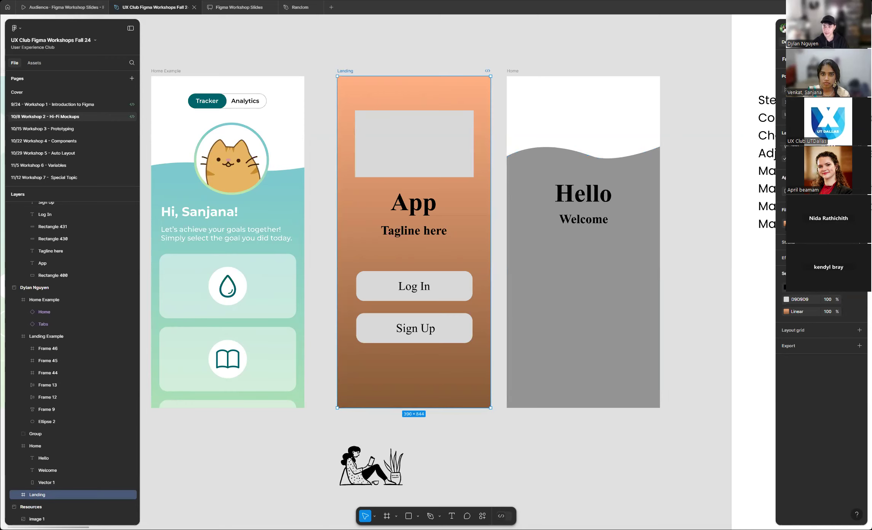
left_click(786, 312)
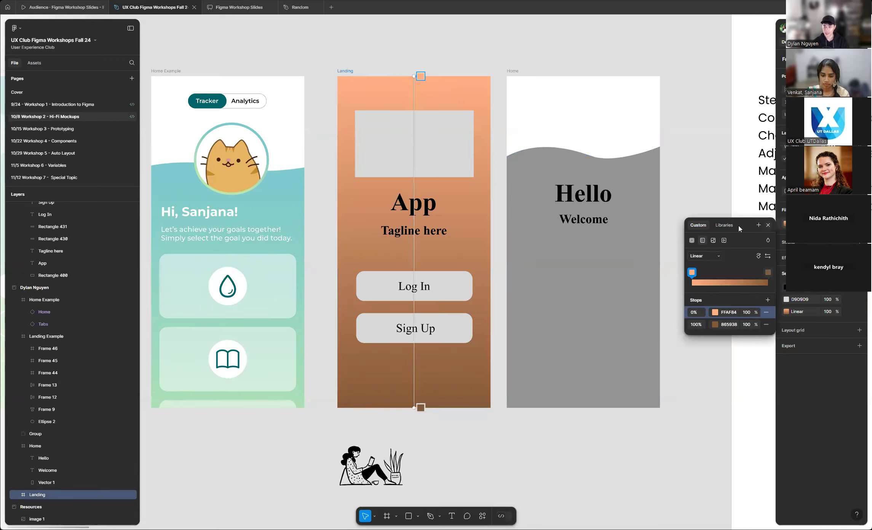
scroll(451, 231, "up", 3)
scroll(504, 221, "up", 1)
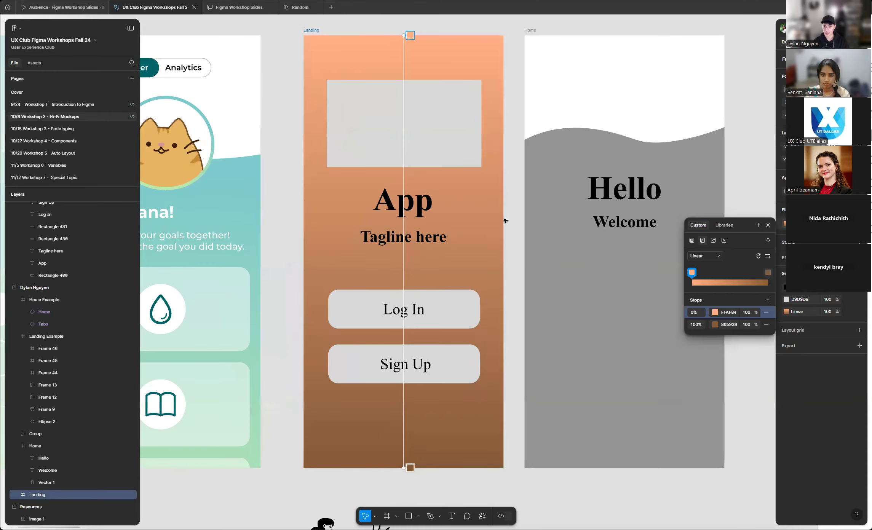
scroll(520, 214, "up", 2)
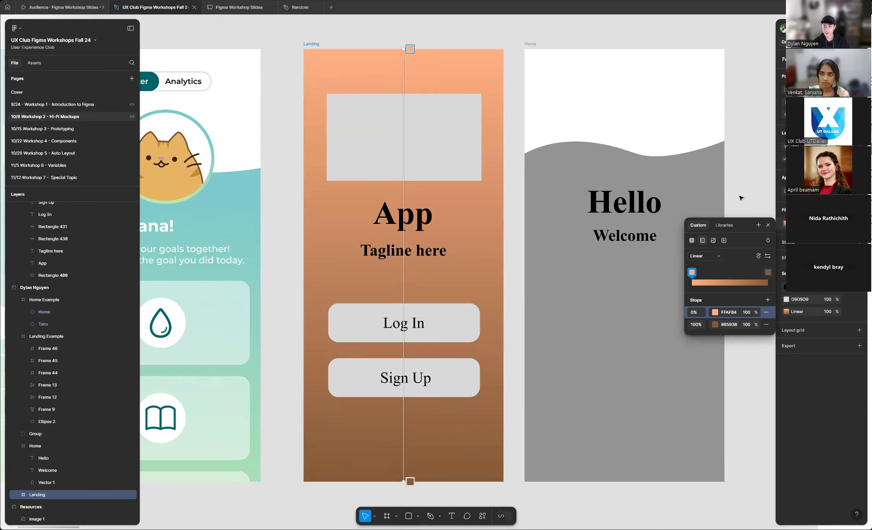
key("Escape")
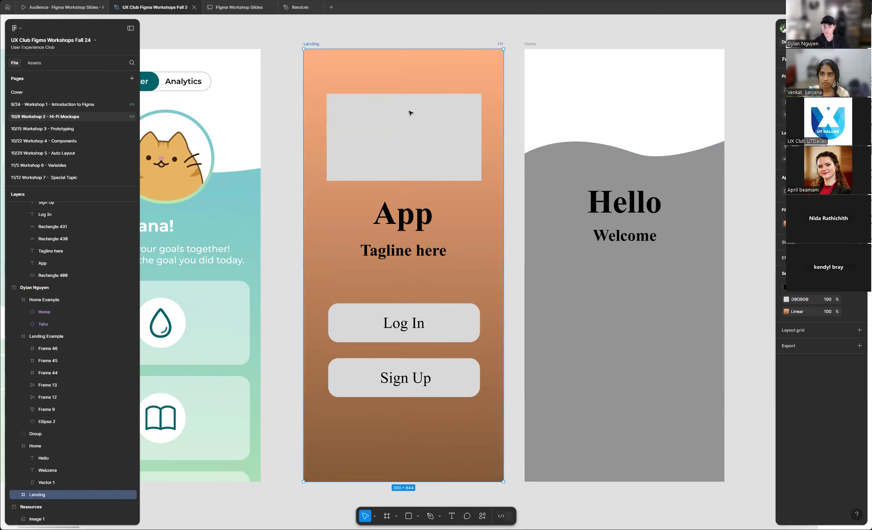
- Save the Landing frame's linear gradient as a color style named with the instructor's first name plus "Gradient", and clear the selection
left_click(787, 312)
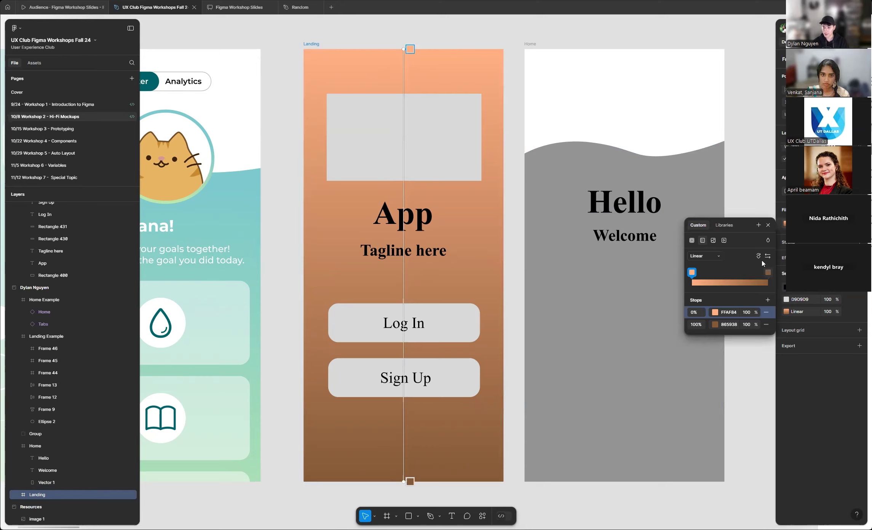
left_click(759, 225)
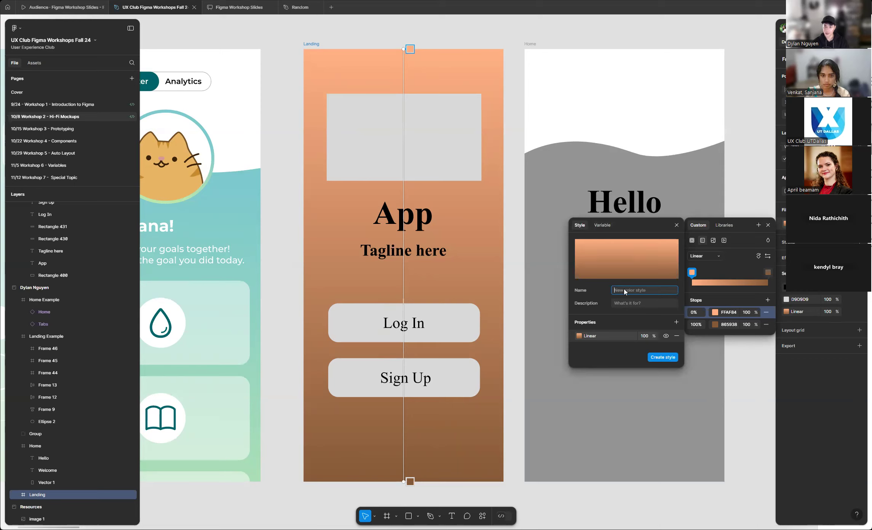
type("Dylan ")
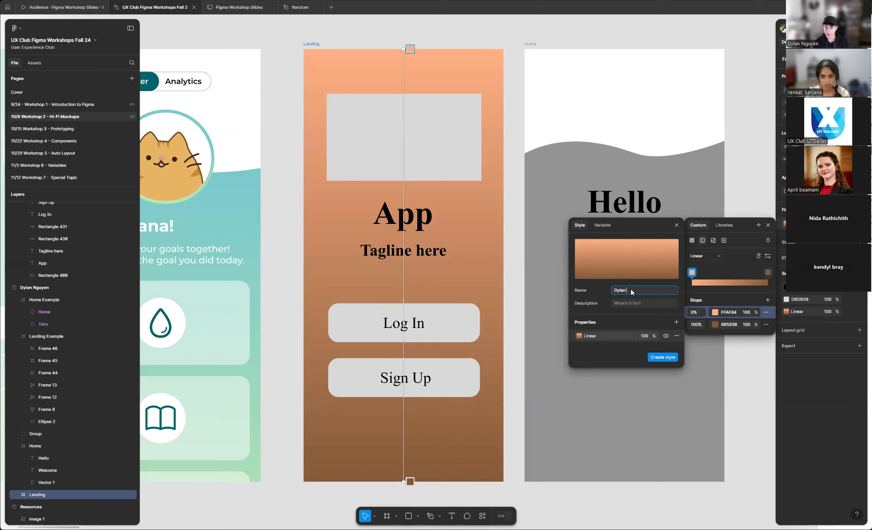
type("Gradient")
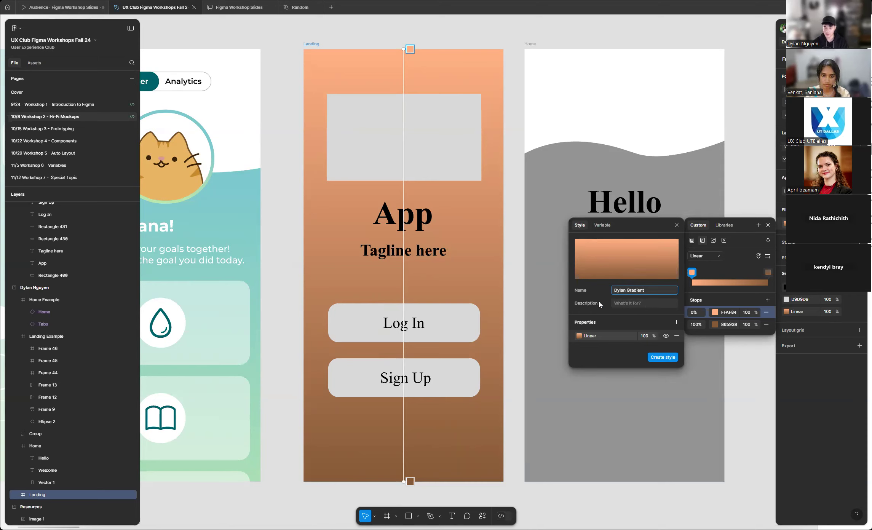
left_click(622, 314)
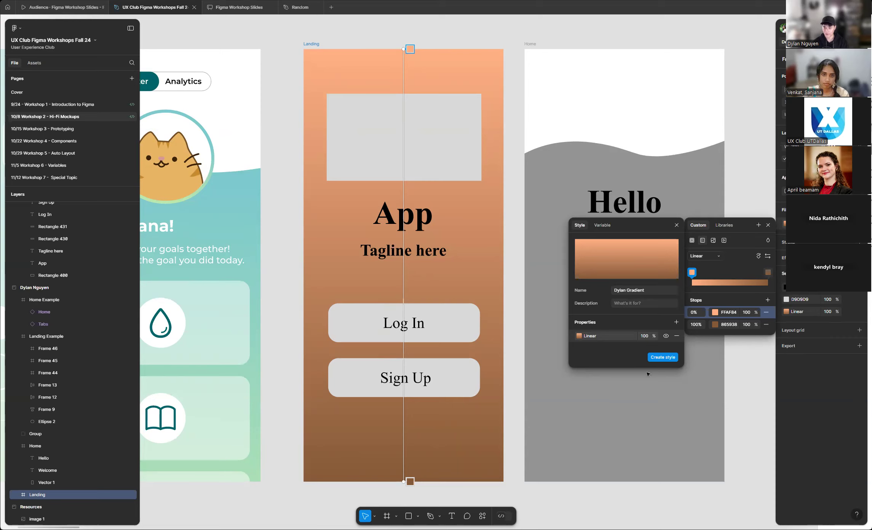
left_click(663, 357)
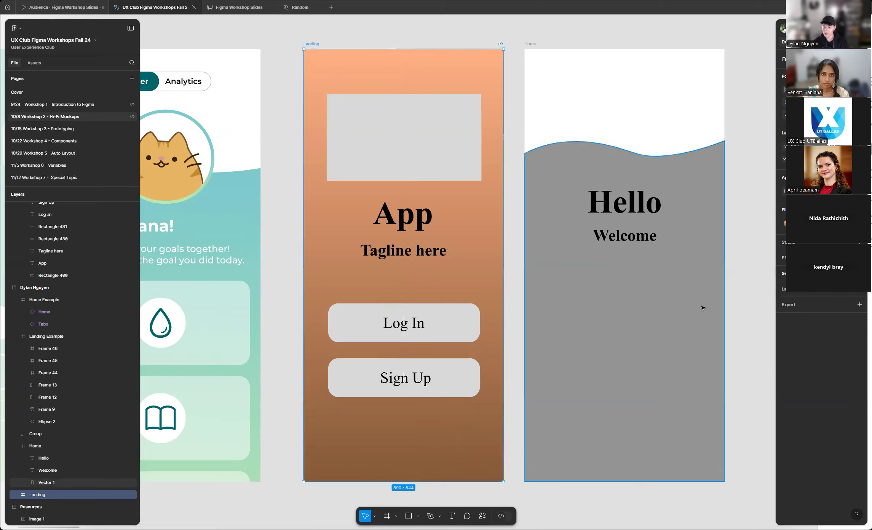
left_click(770, 292)
- Check the participants' Landing frames across the student grid and return to the instructor's section
scroll(405, 244, "down", 10)
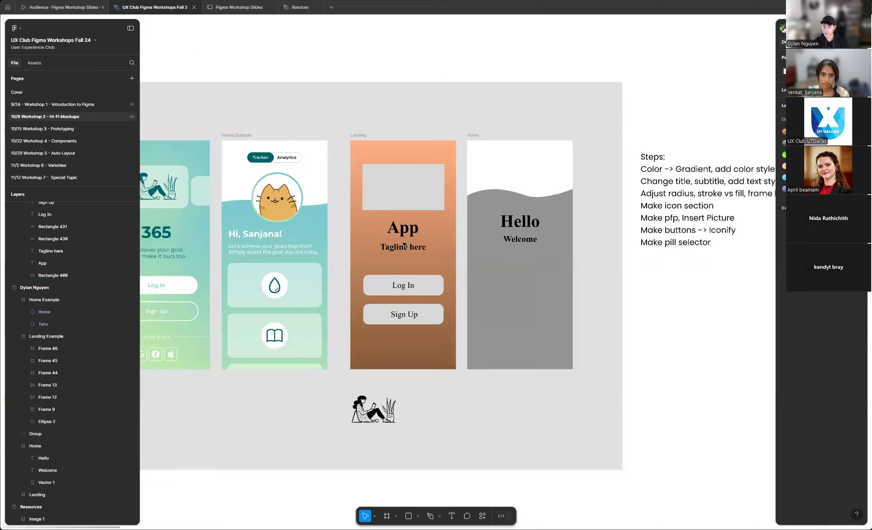
scroll(404, 244, "up", 3)
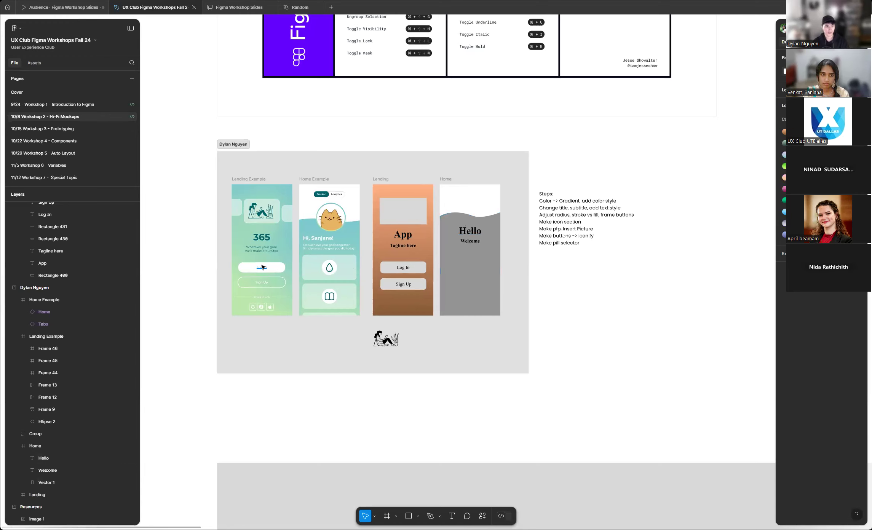
scroll(263, 266, "down", 5)
scroll(263, 266, "down", 3)
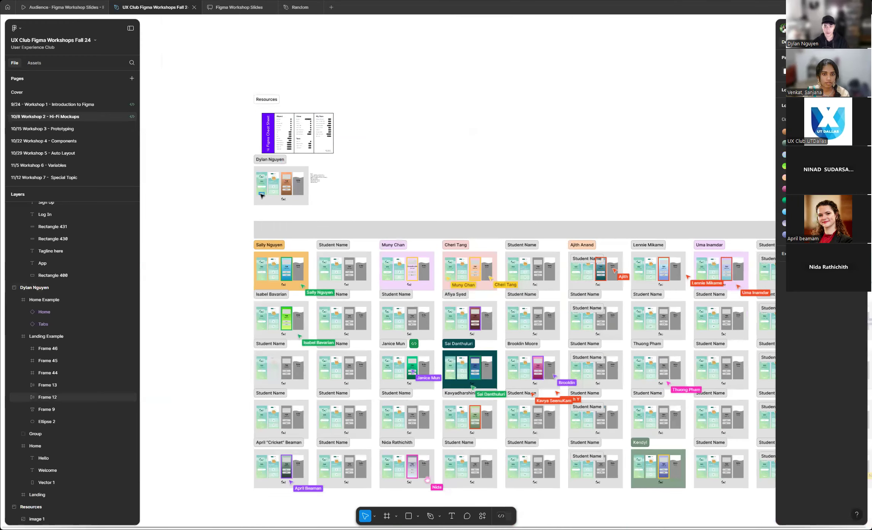
scroll(551, 373, "down", 2)
scroll(570, 346, "up", 6)
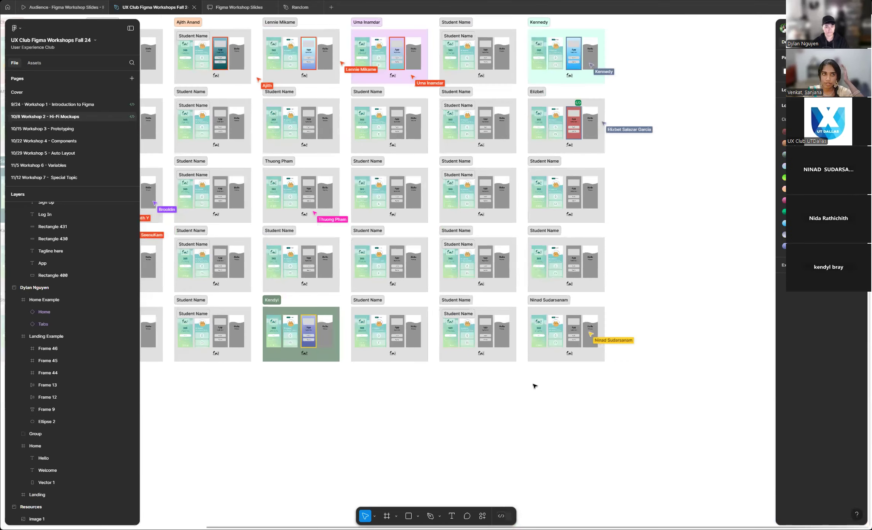
scroll(528, 385, "up", 5)
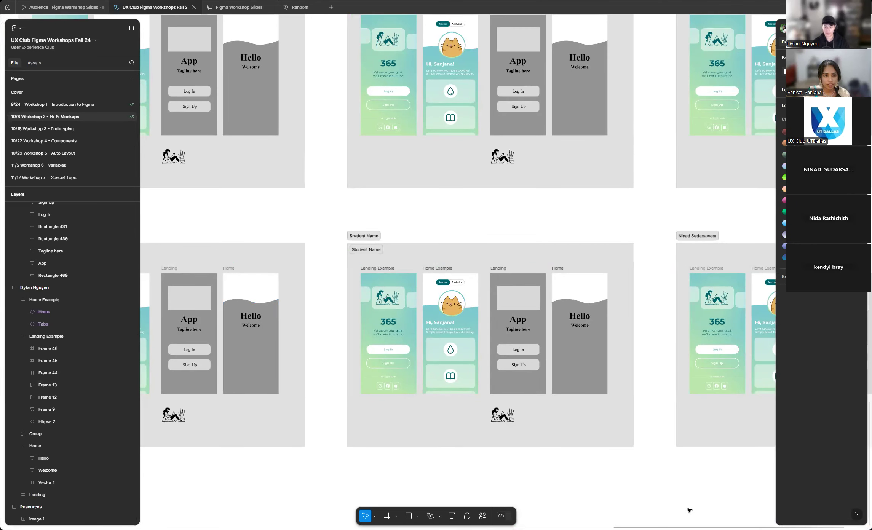
scroll(689, 510, "down", 10)
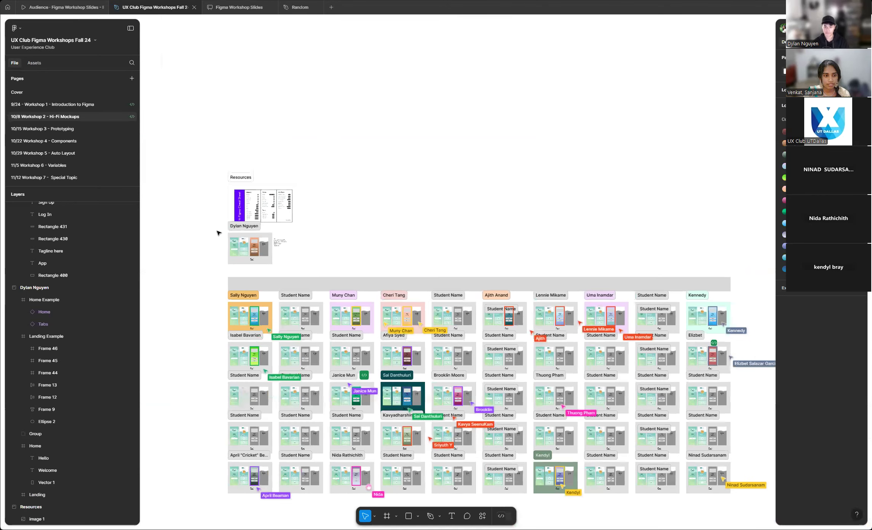
scroll(217, 233, "up", 10)
scroll(344, 274, "down", 1)
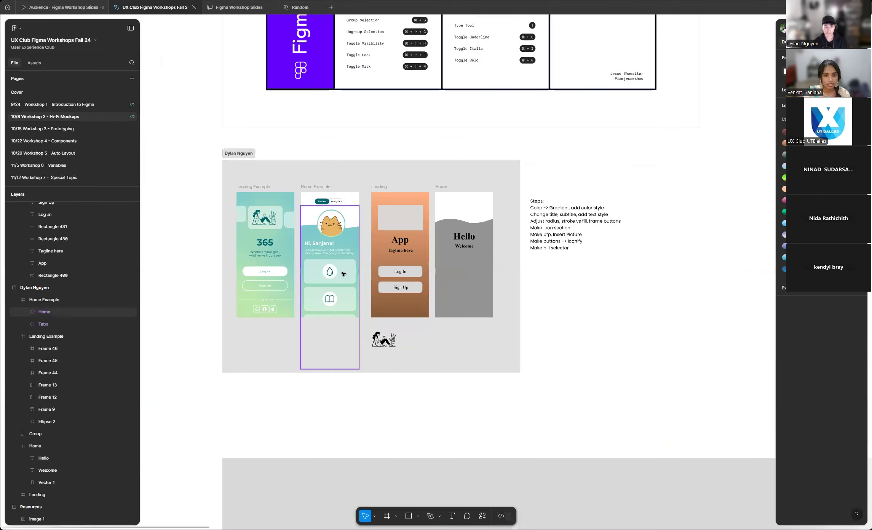
- Review the example screens, the Landing and Home wireframes and the steps list in the instructor's section
scroll(344, 275, "up", 3)
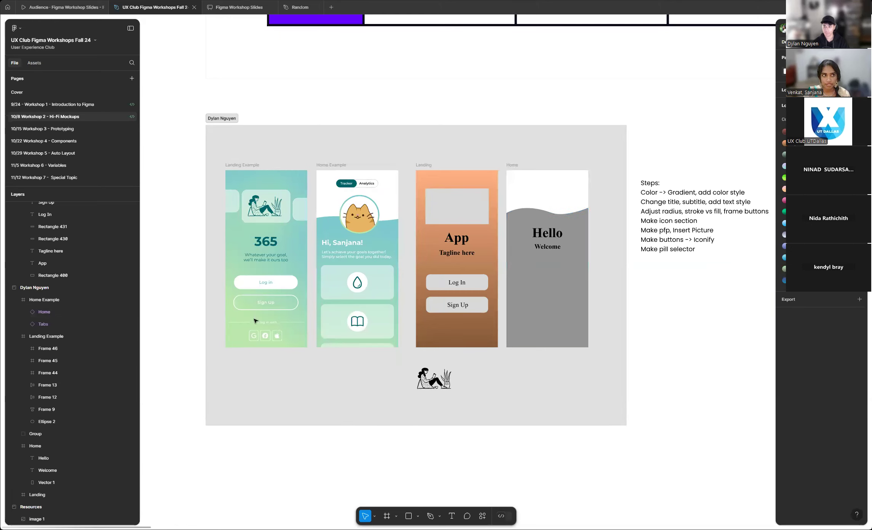
scroll(383, 322, "down", 2)
scroll(403, 320, "up", 2)
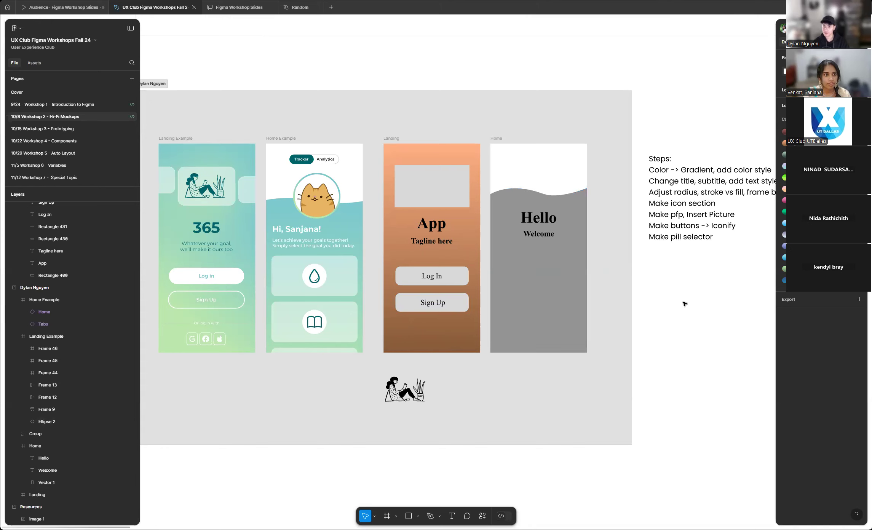
scroll(628, 289, "up", 3)
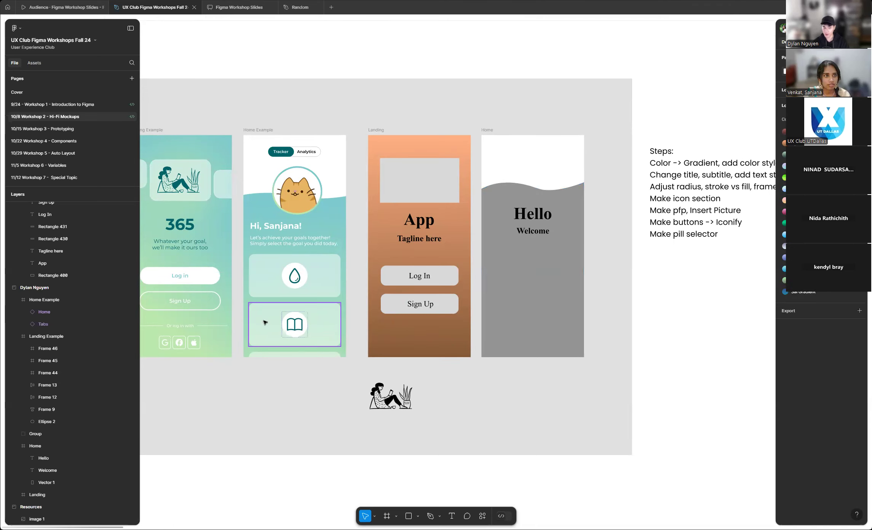
scroll(275, 310, "down", 3)
scroll(500, 230, "up", 3)
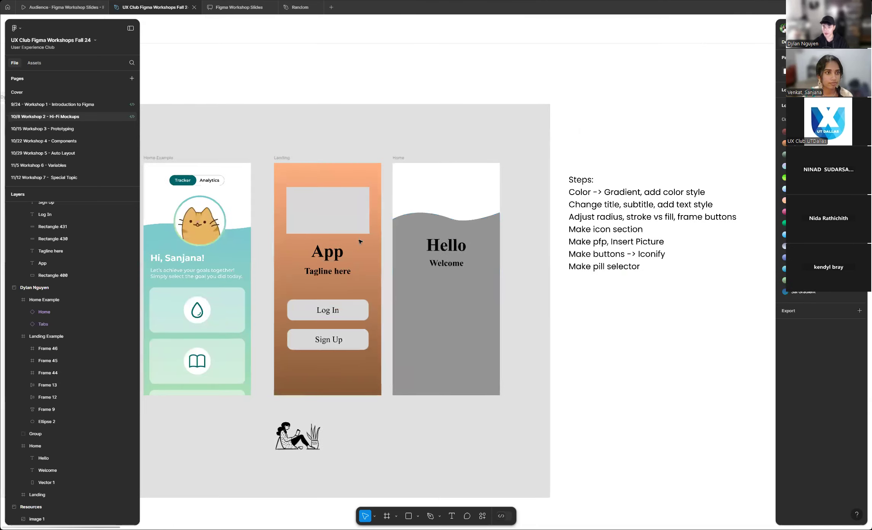
scroll(263, 259, "down", 3)
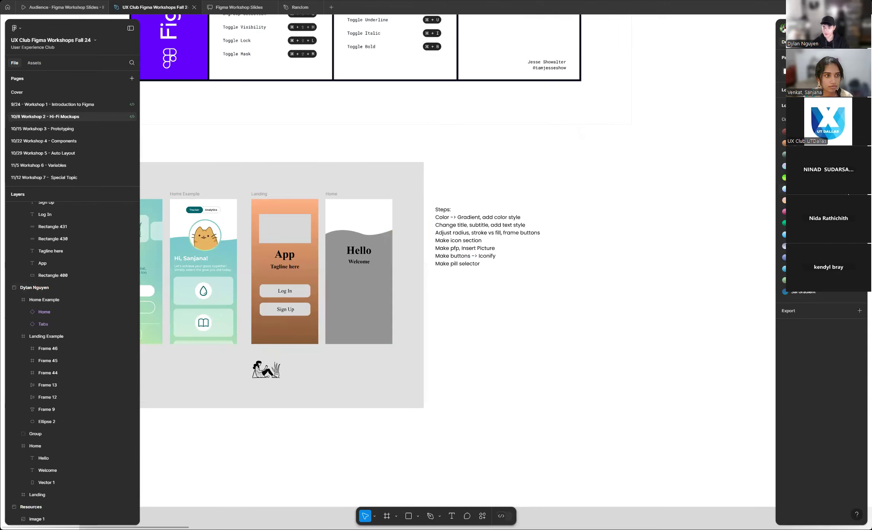
scroll(277, 276, "down", 2)
scroll(277, 267, "up", 6)
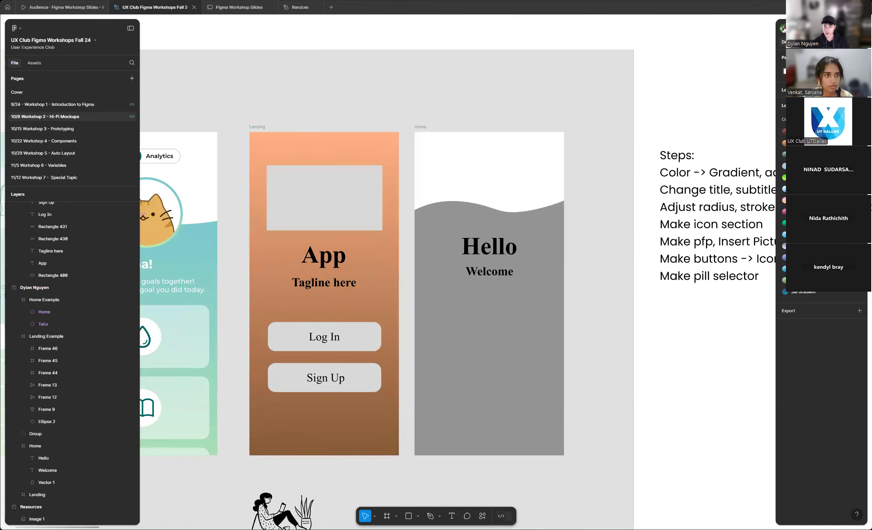
scroll(703, 343, "down", 3)
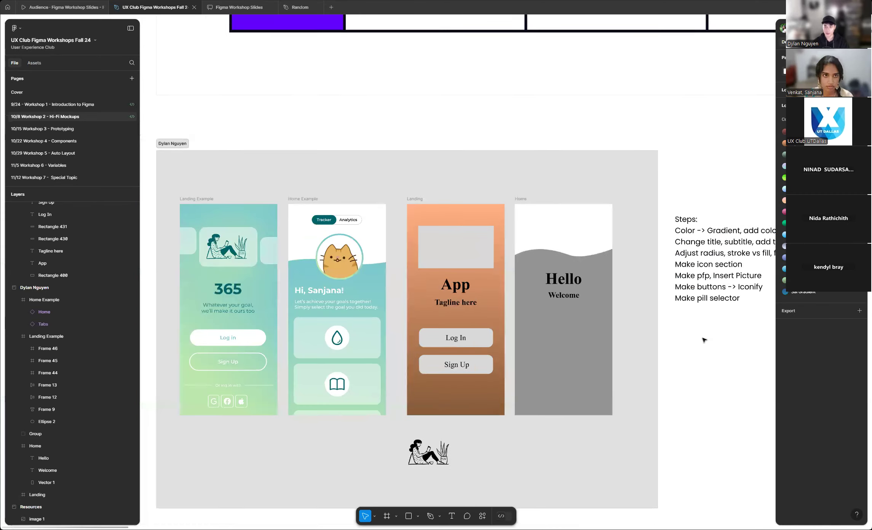
scroll(405, 390, "up", 3)
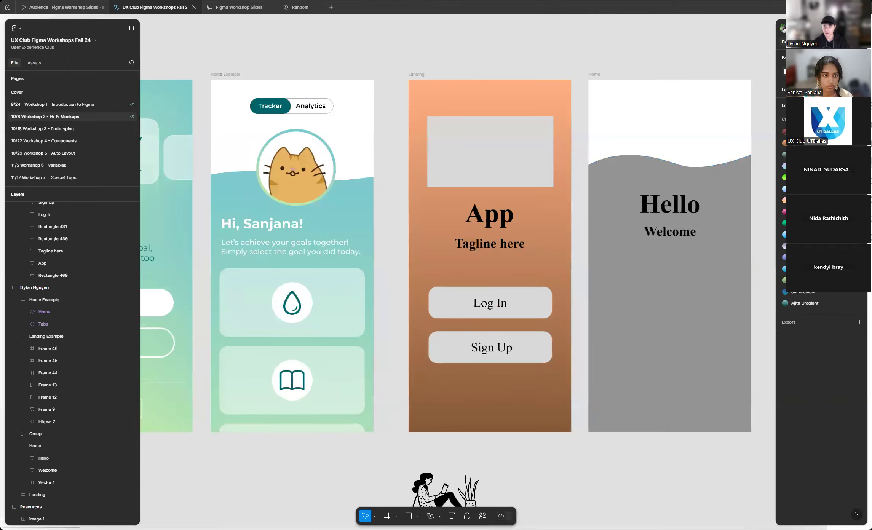
scroll(325, 264, "down", 3)
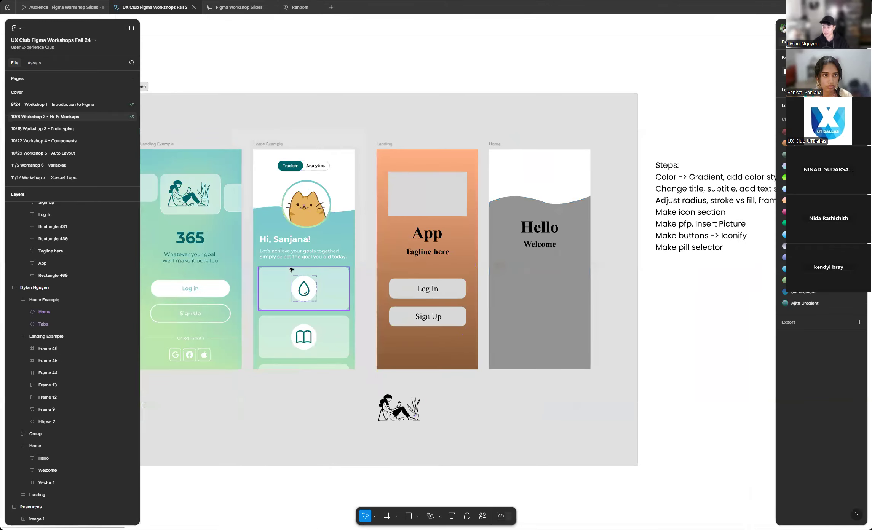
scroll(292, 269, "down", 2)
scroll(532, 271, "up", 3)
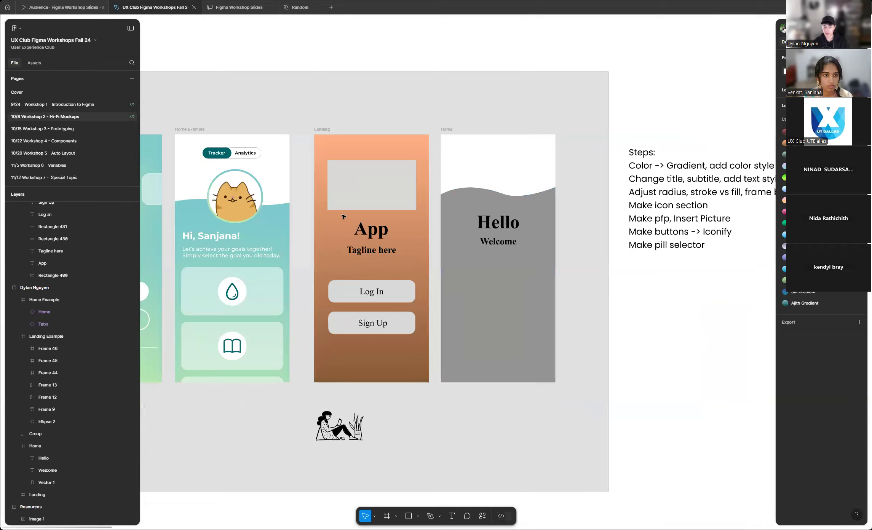
- Replace the "App" title on the orange Landing frame with "365"
scroll(344, 217, "up", 3)
double_click(390, 232)
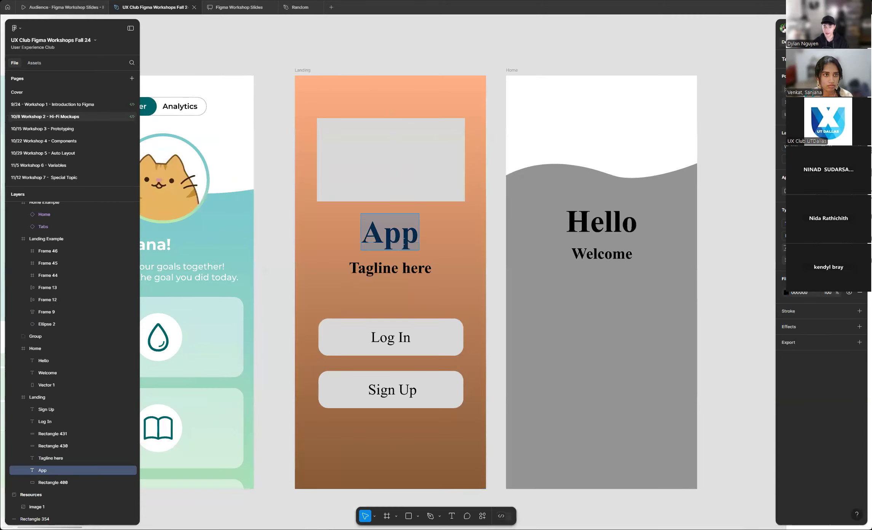
key("Escape")
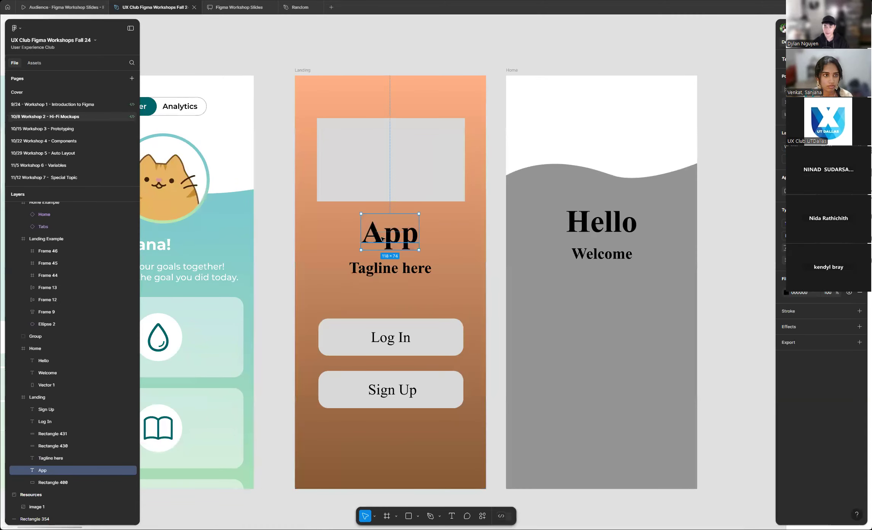
double_click(399, 239)
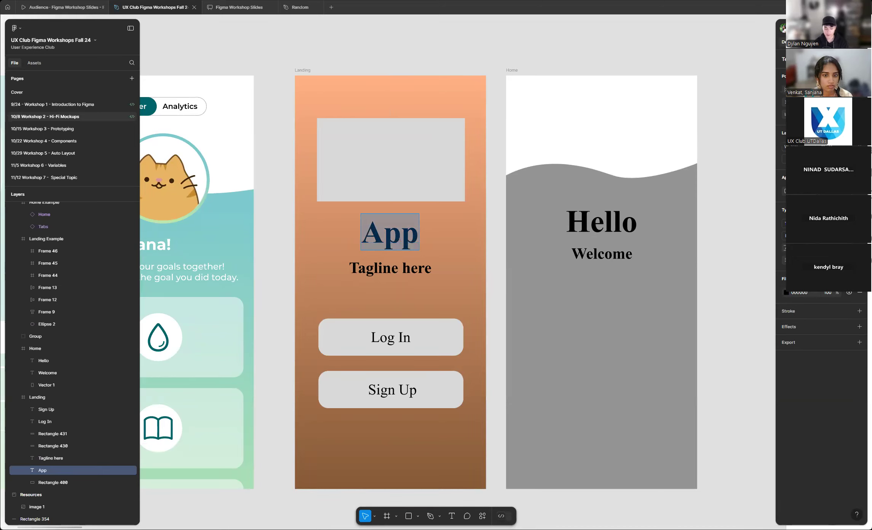
type("365")
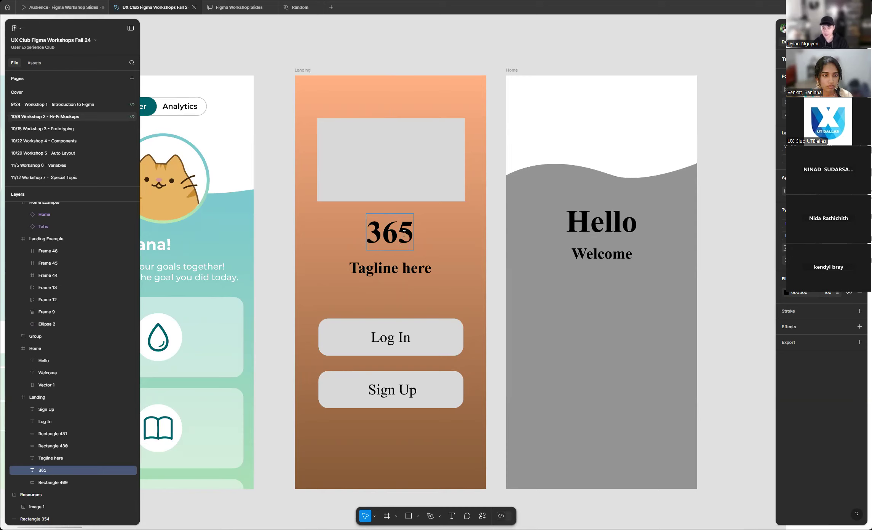
key("Escape")
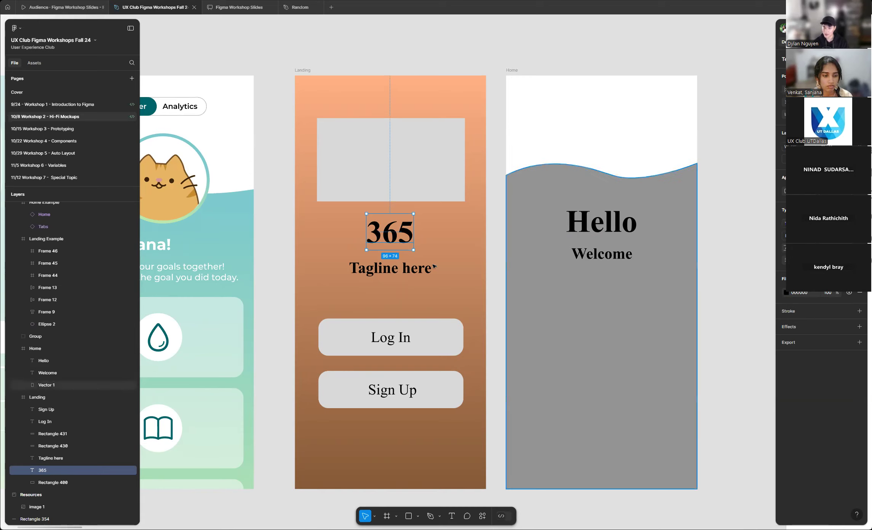
- Browse the font list for the "365" title on the Landing frame and set its font to Urbanist
left_click(443, 231)
left_click(397, 236)
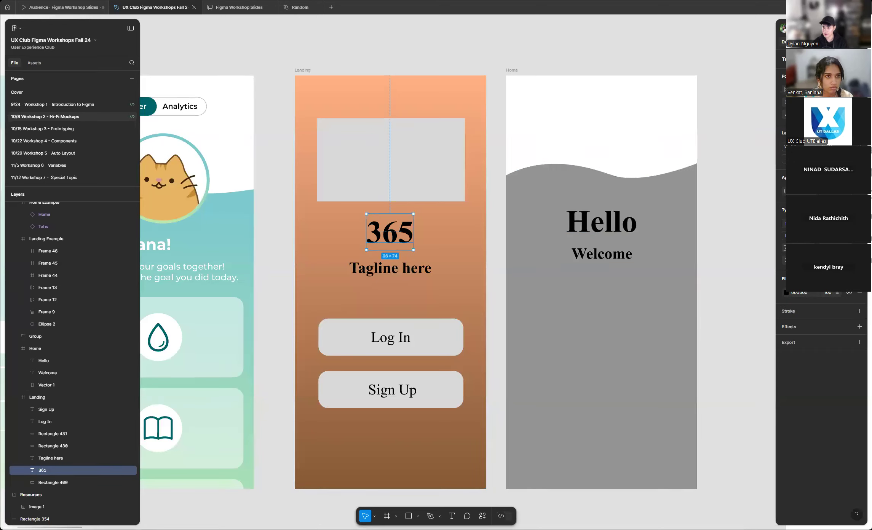
left_click(811, 223)
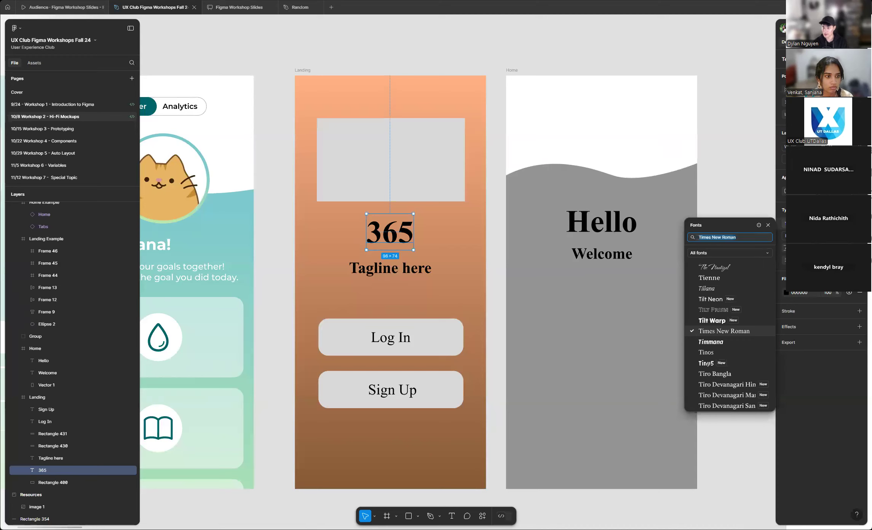
scroll(727, 321, "down", 5)
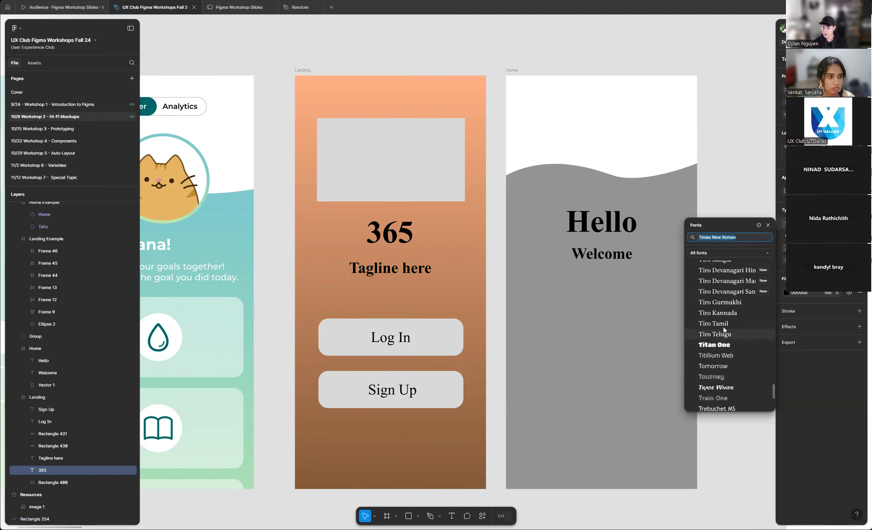
scroll(727, 322, "down", 8)
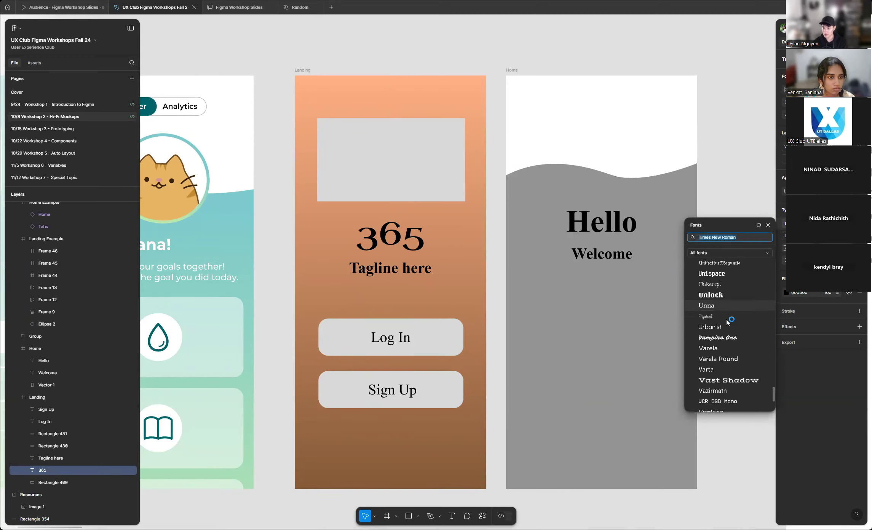
scroll(727, 317, "down", 2)
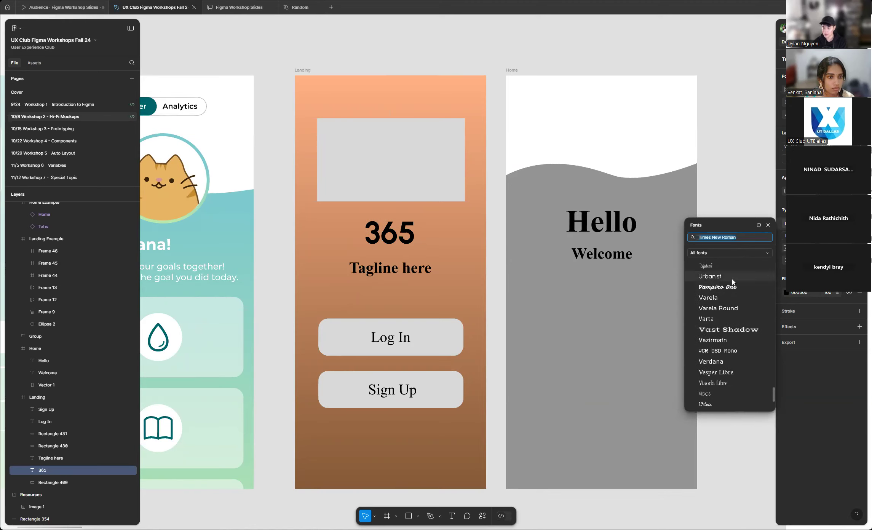
left_click(733, 282)
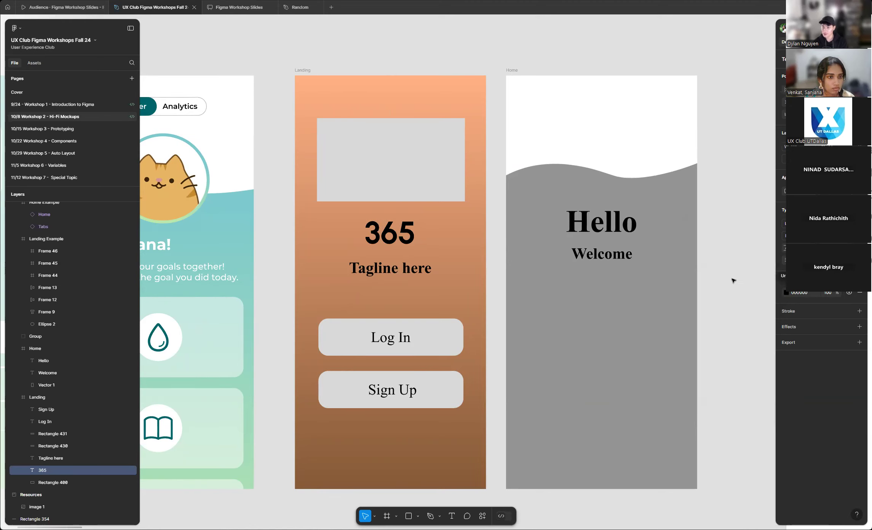
- Replace the "Tagline here" text on the orange Landing frame with "Whatever your goal, we’ll make it ours too" on two lines
left_click(398, 270)
double_click(397, 269)
scroll(525, 273, "down", 5)
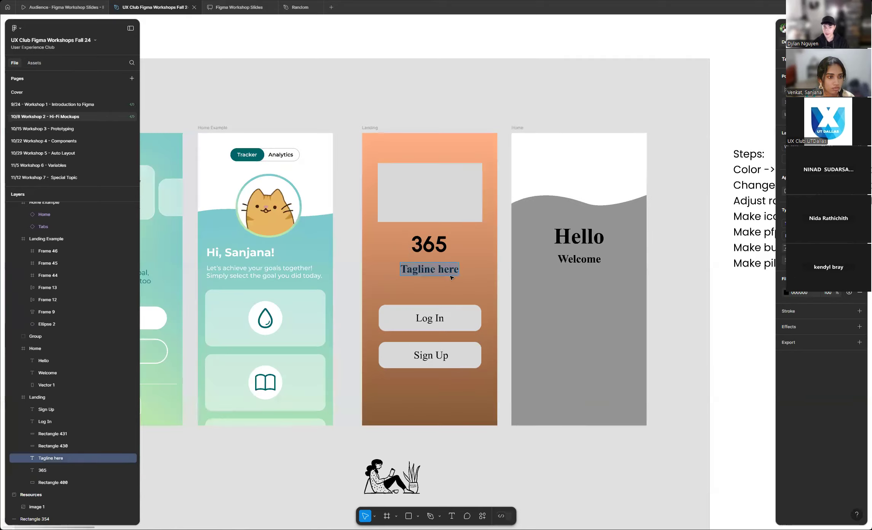
scroll(453, 272, "up", 3)
type("Whatever your")
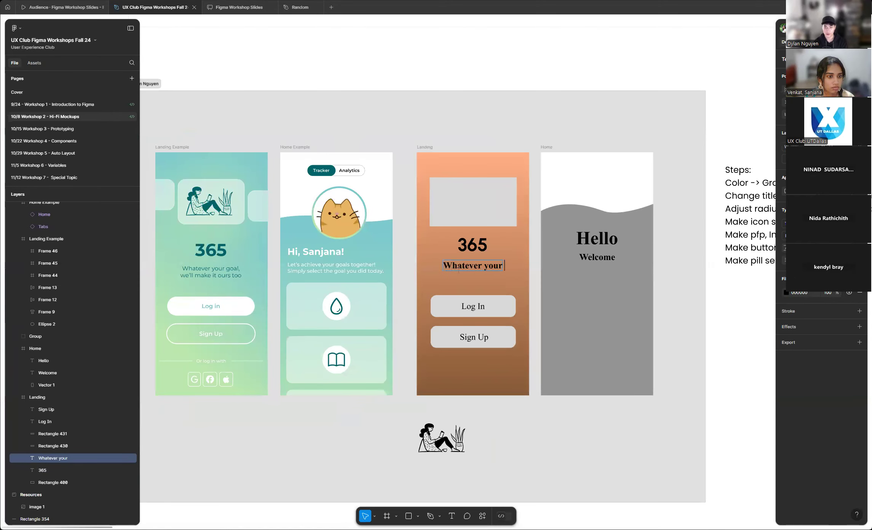
type("l, we’ll make it ours too")
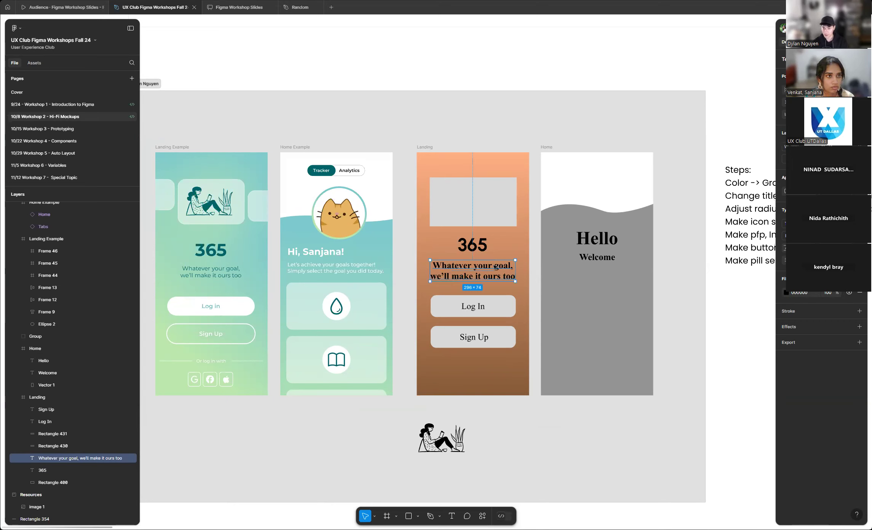
- Set the Landing tagline's font to Poppins and reduce its font size
scroll(496, 268, "up", 5)
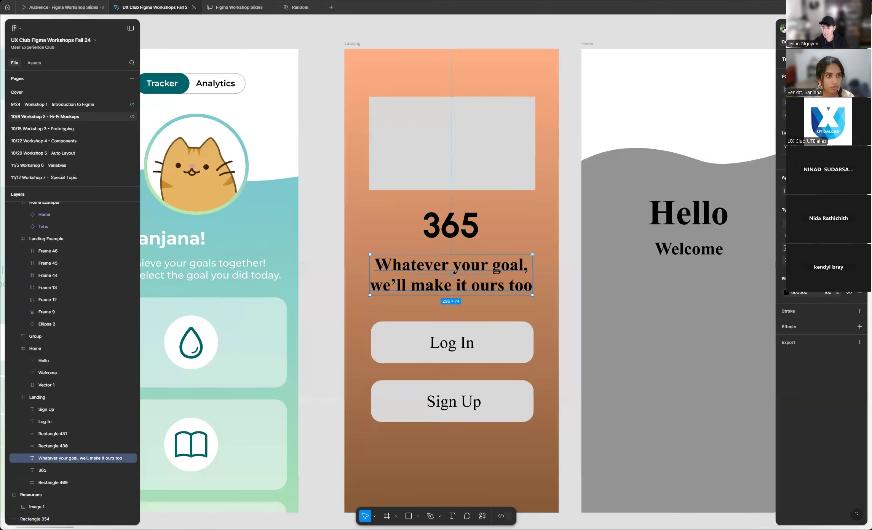
left_click(809, 224)
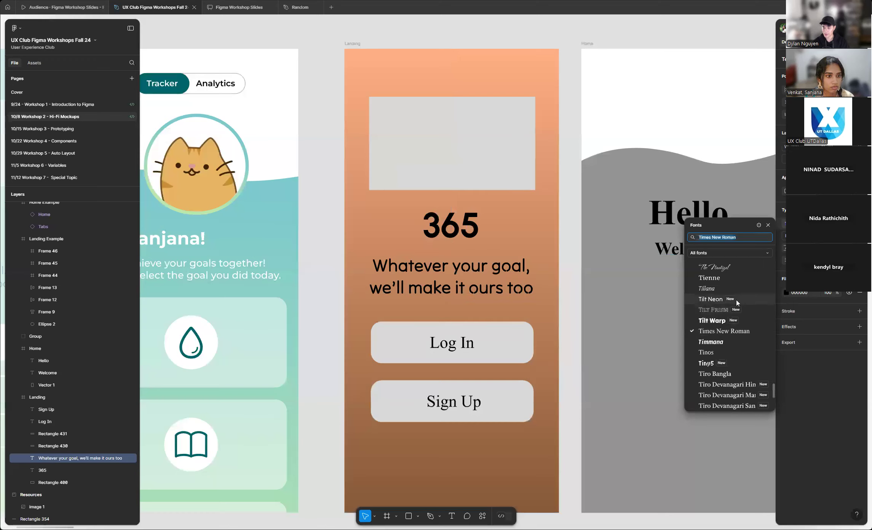
scroll(739, 304, "up", 1)
scroll(738, 303, "up", 5)
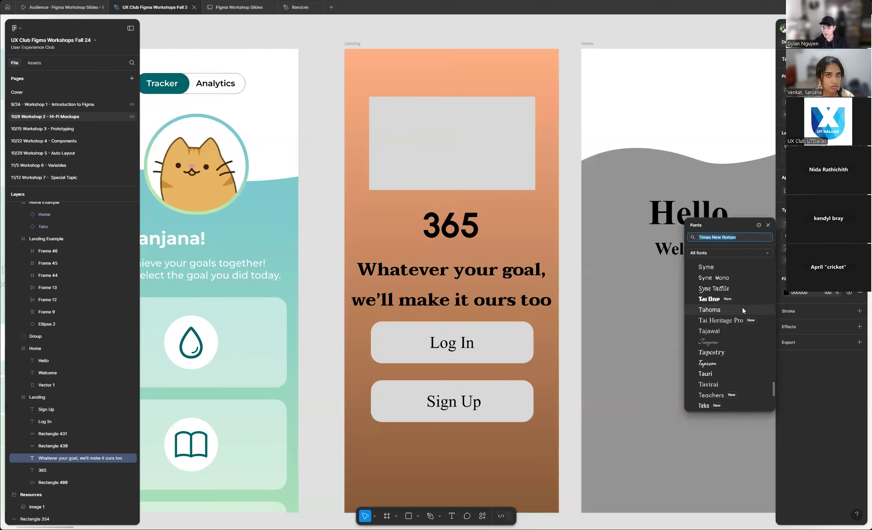
scroll(742, 302, "up", 5)
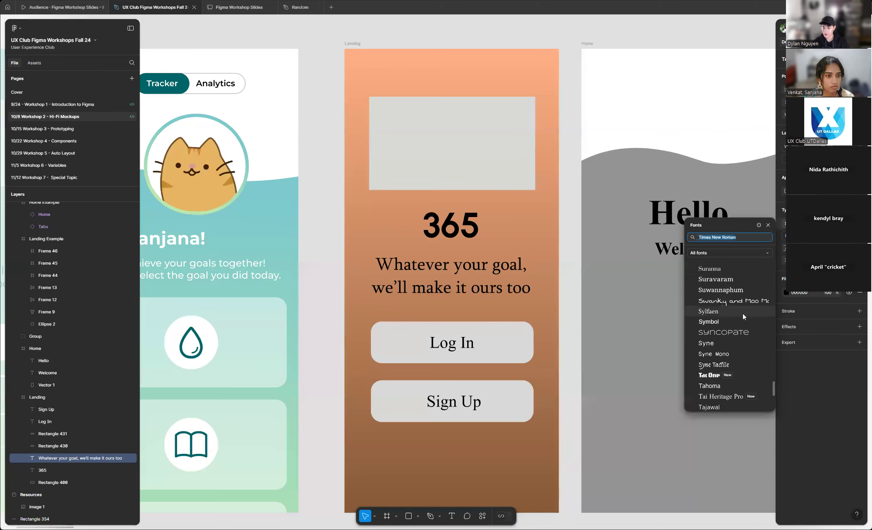
type("popp")
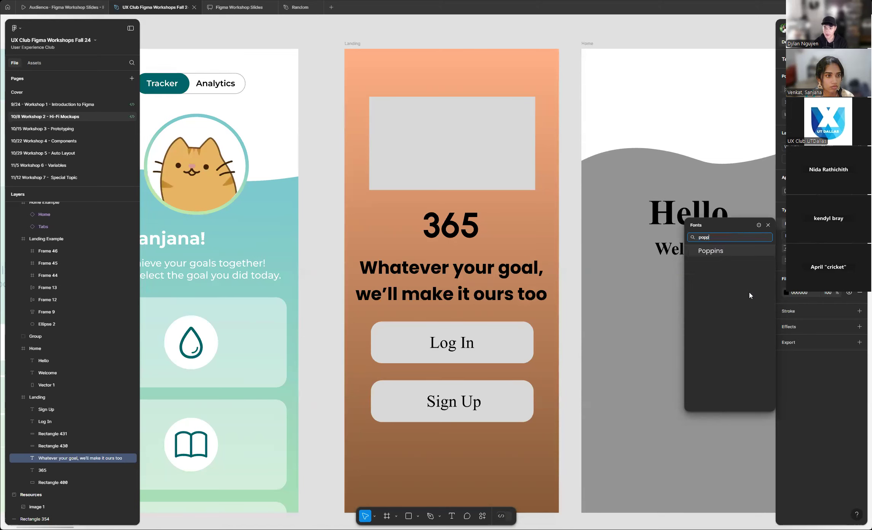
key("Return")
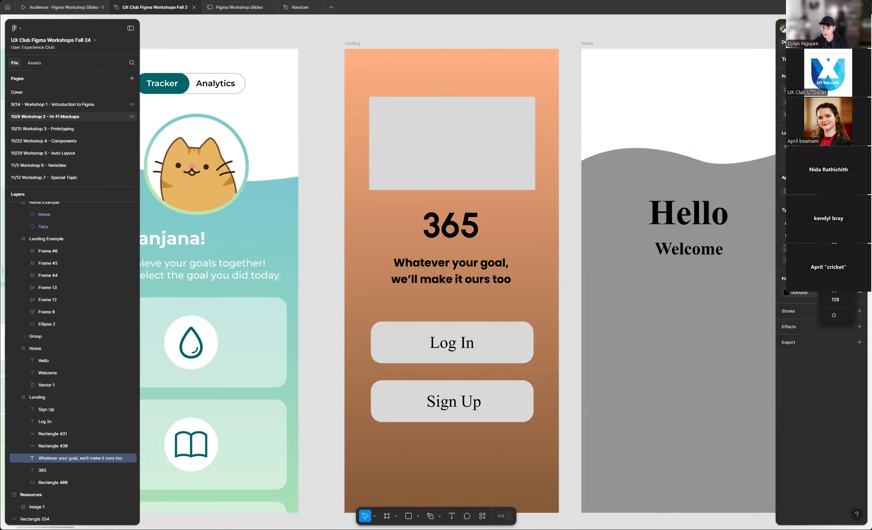
key("Return")
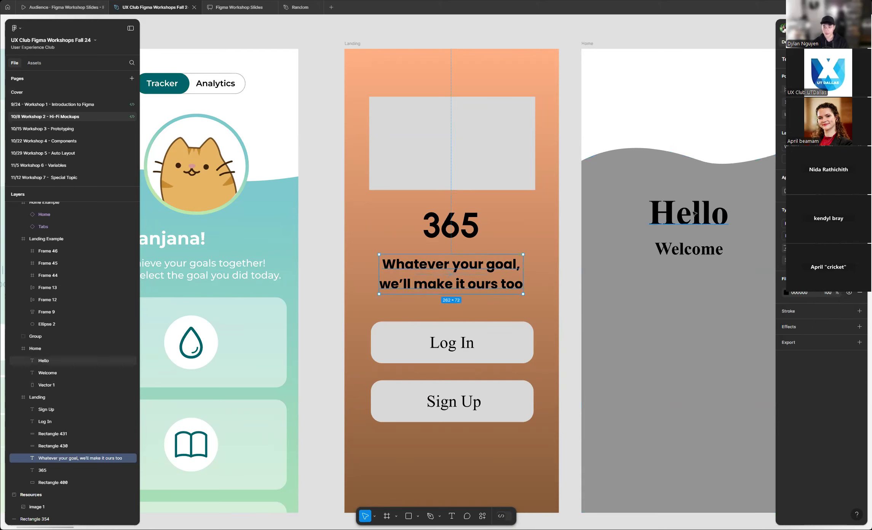
key("Escape")
- Examine the participants' Landing frames across the student grid, from the first column to the last
scroll(392, 228, "down", 3)
scroll(391, 228, "down", 10)
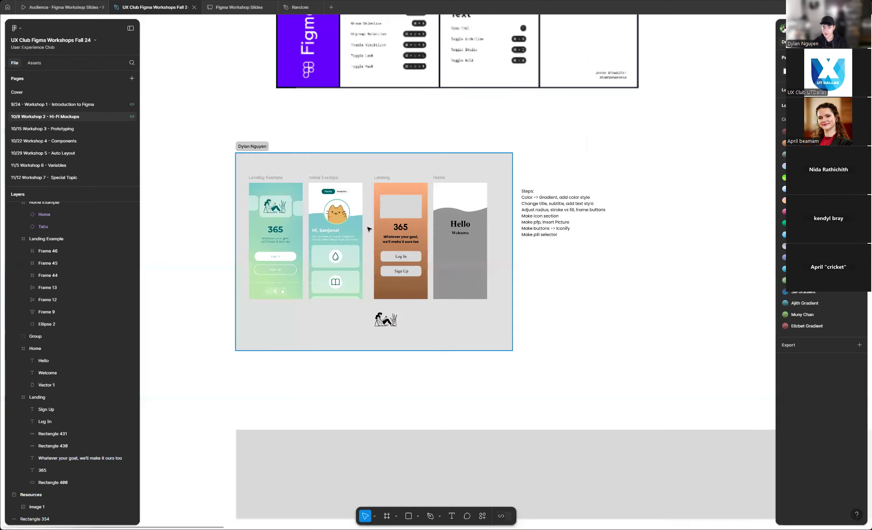
scroll(389, 190, "down", 3)
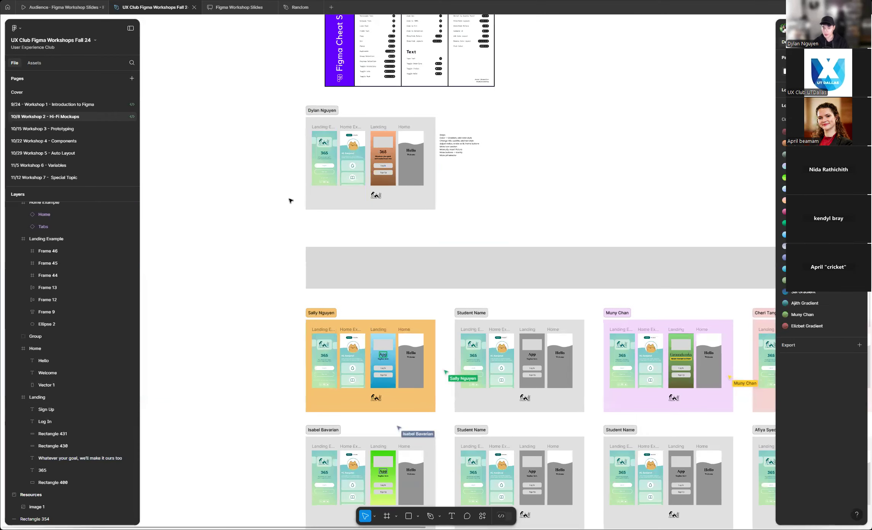
scroll(239, 209, "down", 1)
scroll(238, 210, "down", 4)
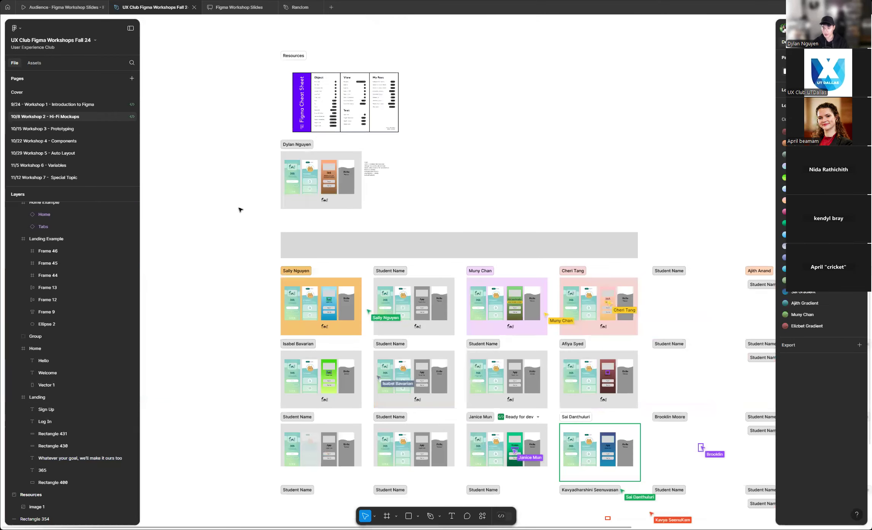
scroll(239, 210, "down", 1)
scroll(319, 250, "down", 1)
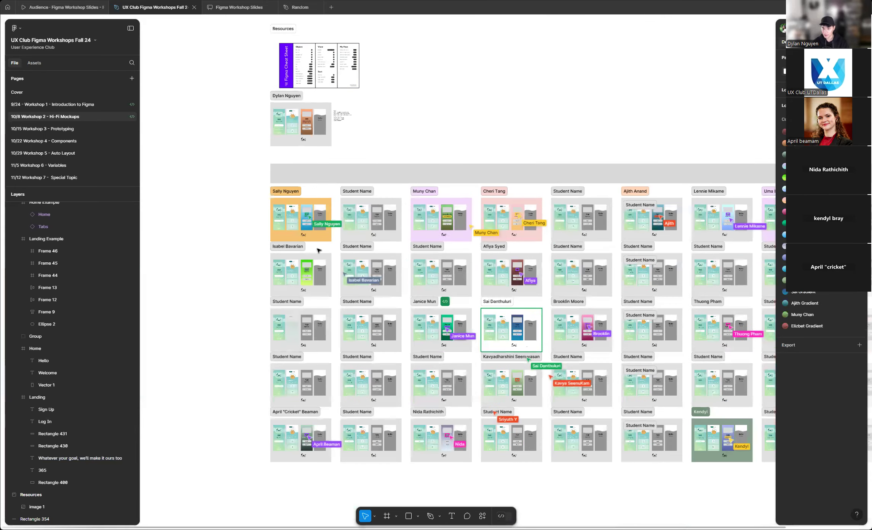
scroll(460, 475, "up", 3)
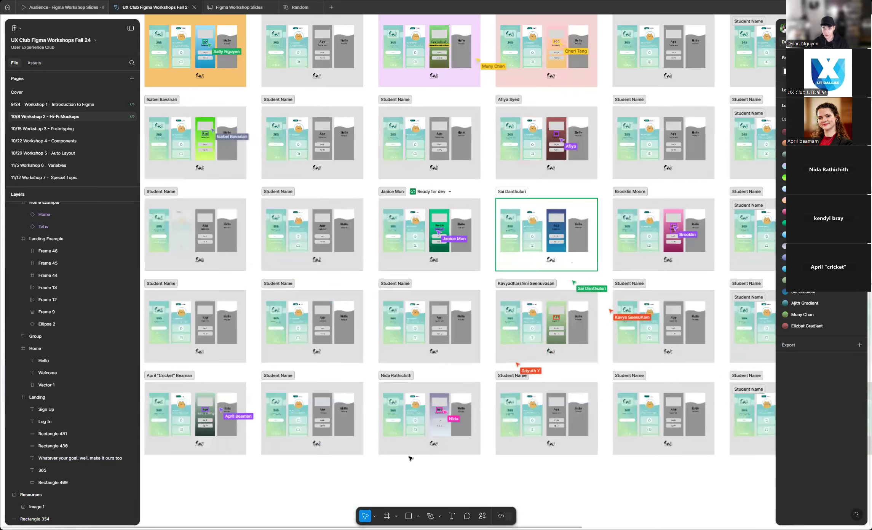
scroll(408, 453, "right", 7)
scroll(407, 453, "right", 8)
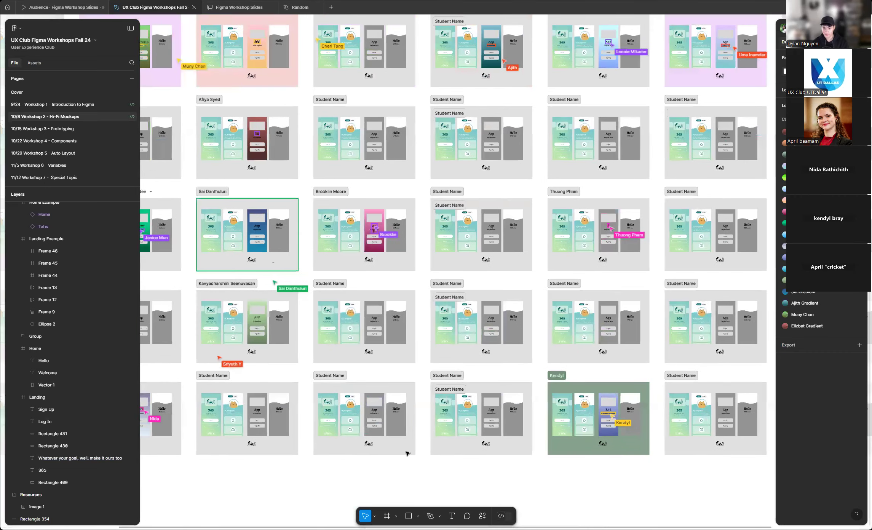
scroll(405, 449, "right", 4)
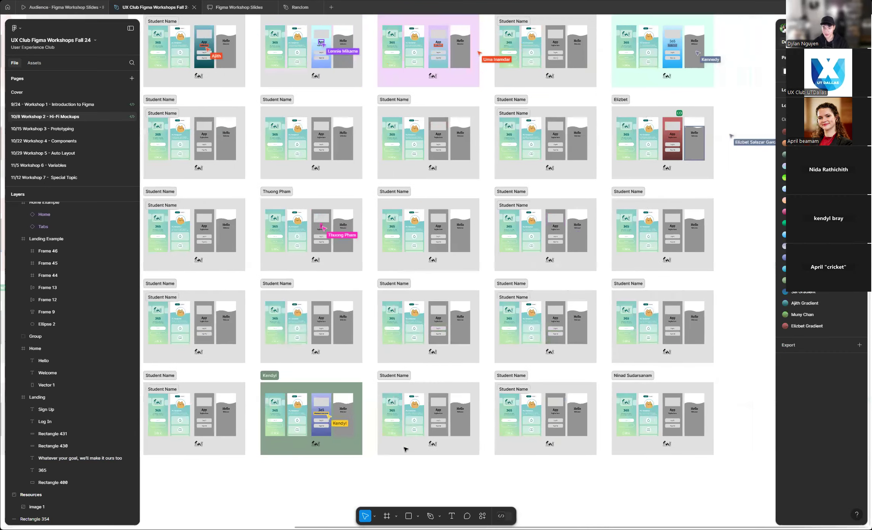
scroll(661, 228, "up", 3)
scroll(676, 181, "down", 3)
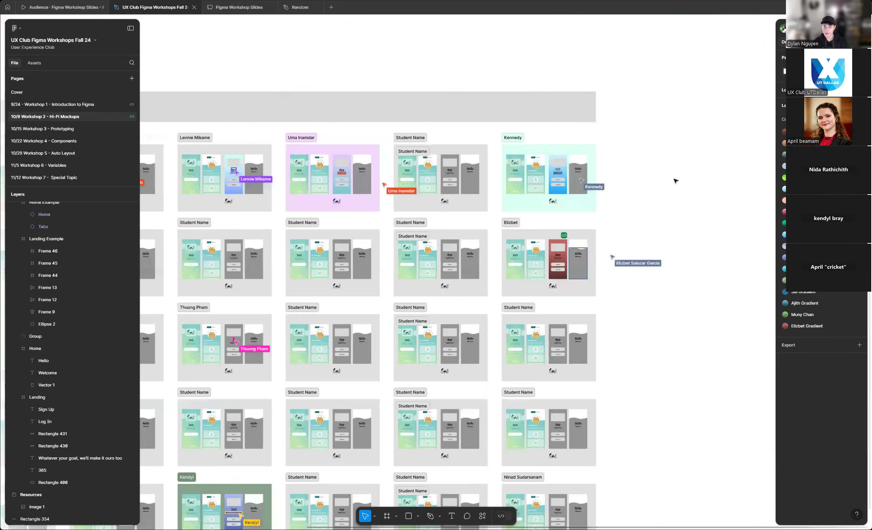
- Check the participants' title and tagline progress back across the grid's rows, ending at the instructor's section and steps list
scroll(244, 210, "up", 1)
scroll(244, 211, "up", 5)
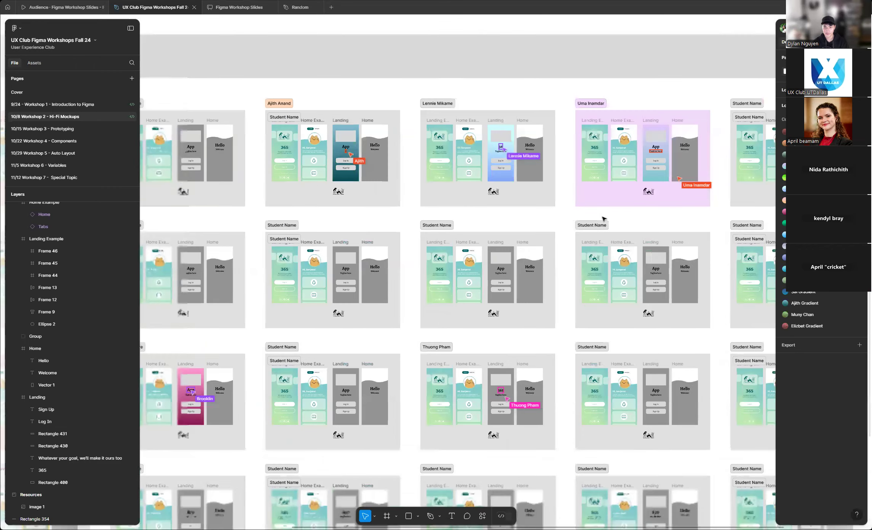
scroll(419, 248, "down", 3)
scroll(271, 252, "up", 1)
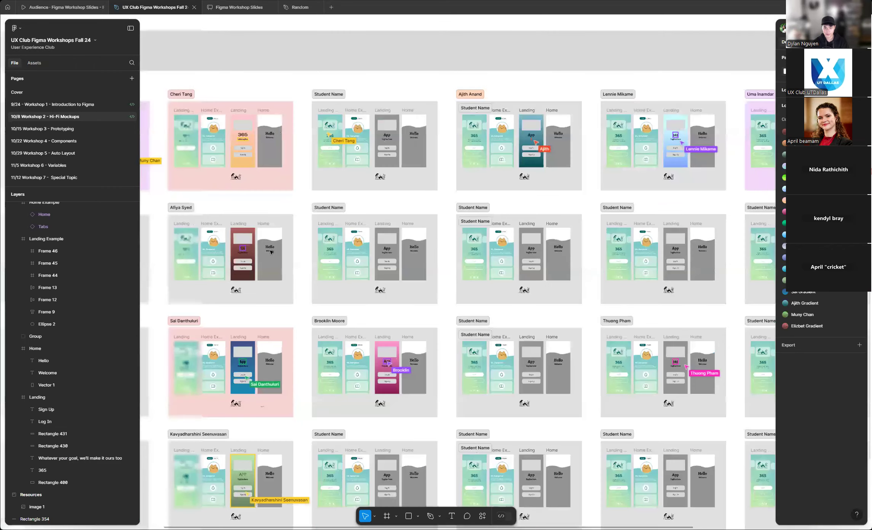
scroll(271, 252, "up", 2)
scroll(619, 185, "down", 4)
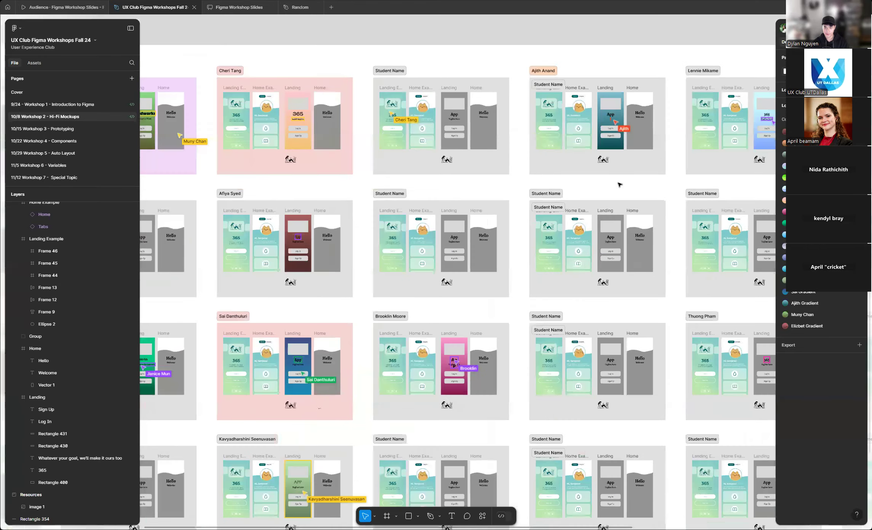
scroll(619, 185, "down", 1)
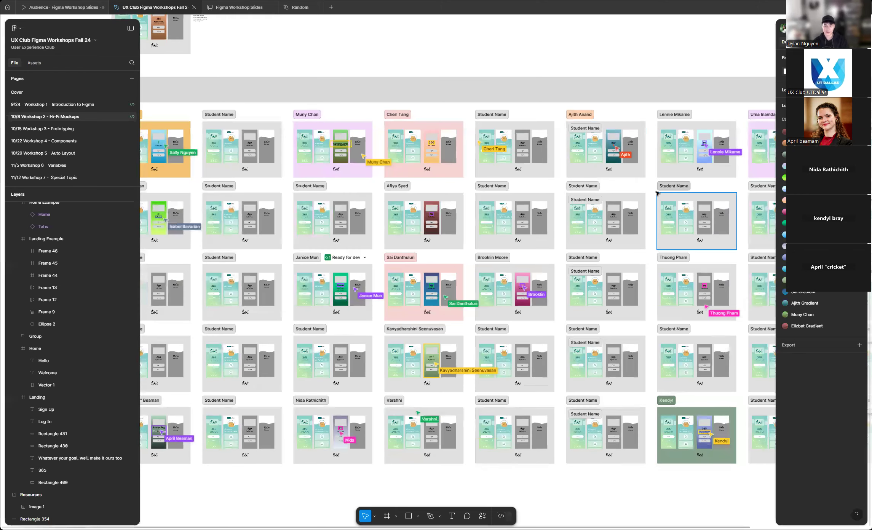
scroll(653, 199, "down", 3)
scroll(314, 247, "up", 5)
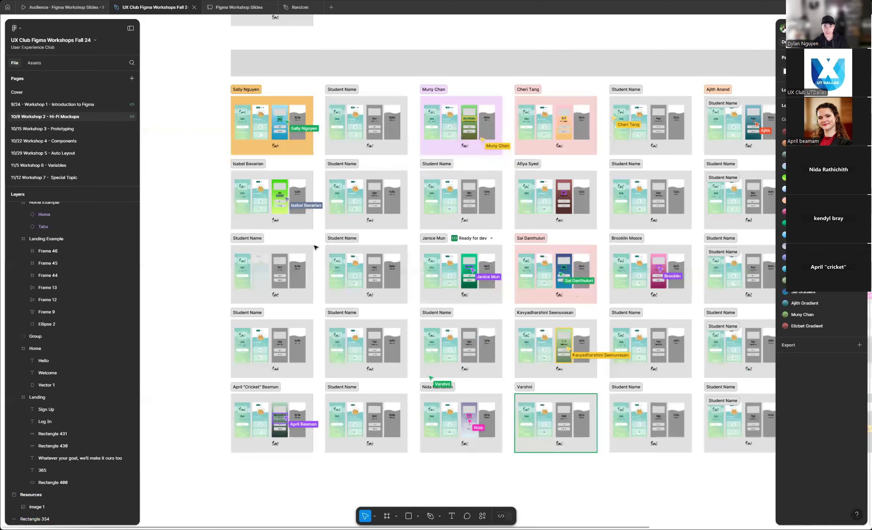
scroll(316, 240, "up", 1)
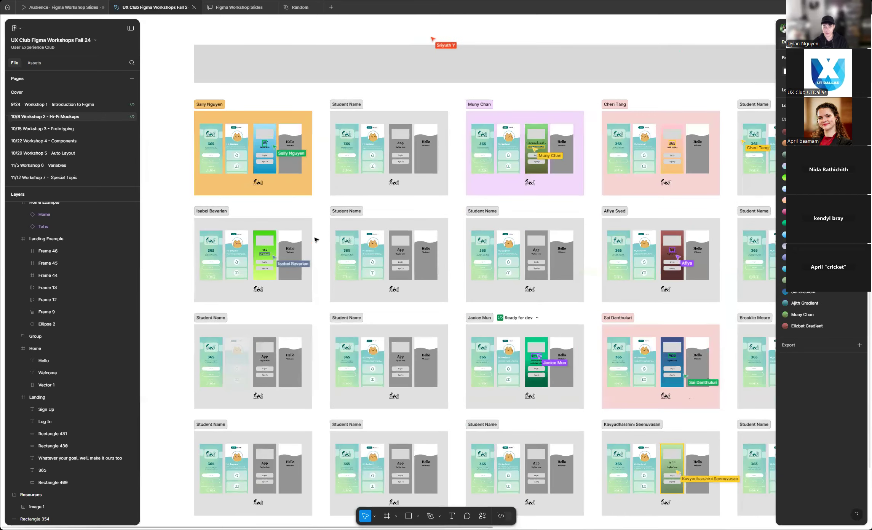
scroll(245, 208, "up", 1)
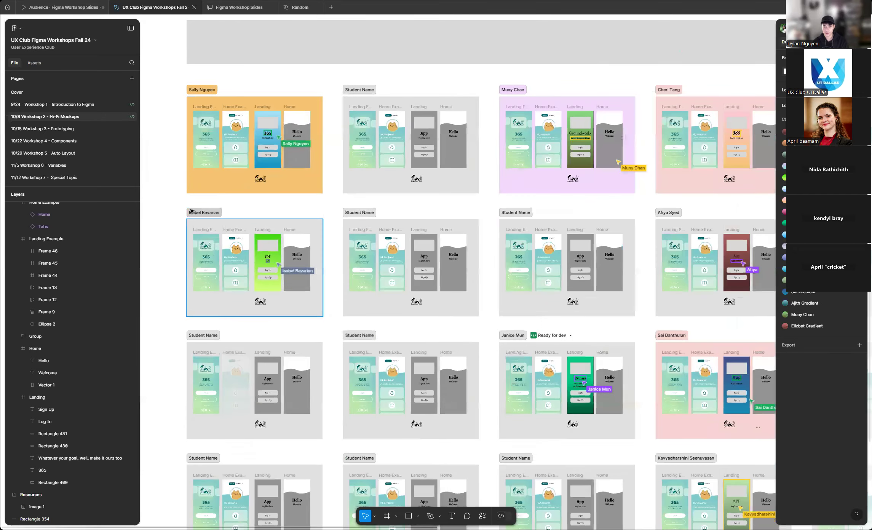
scroll(245, 209, "down", 4)
scroll(346, 243, "down", 1)
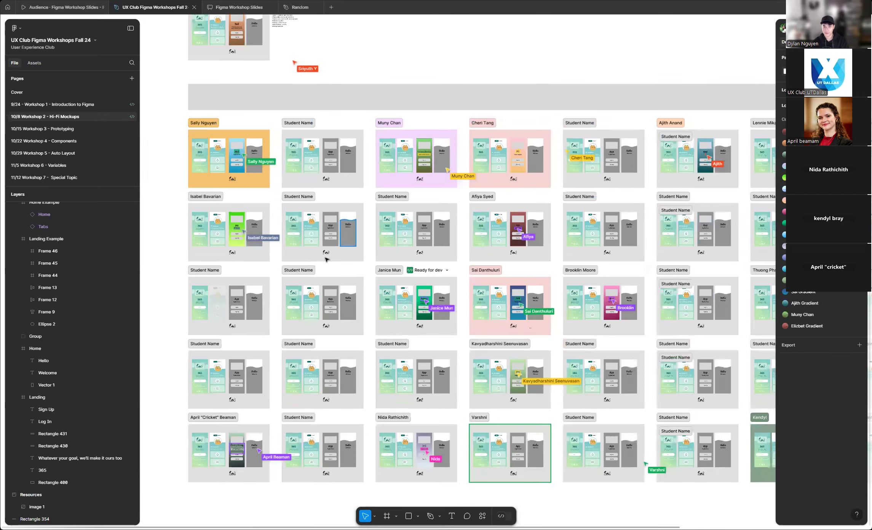
scroll(318, 263, "up", 3)
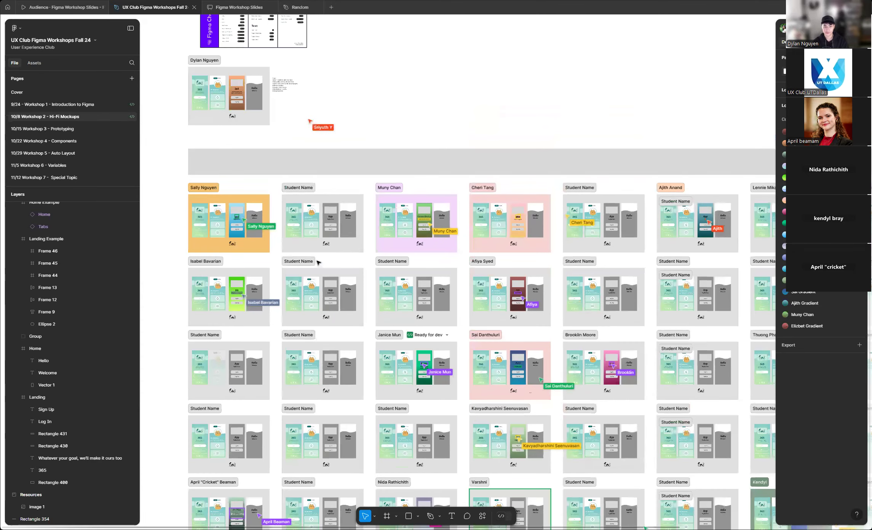
scroll(319, 263, "down", 5)
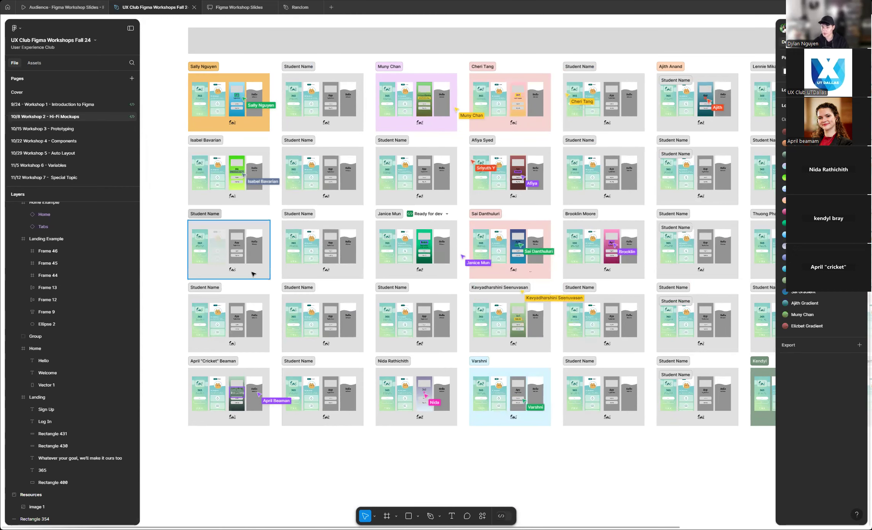
scroll(320, 307, "down", 3)
scroll(380, 286, "up", 2)
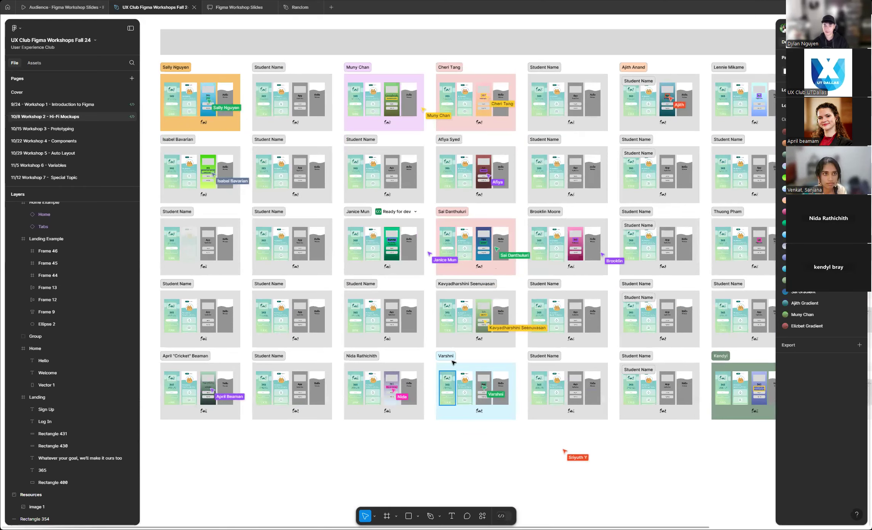
scroll(613, 198, "up", 1)
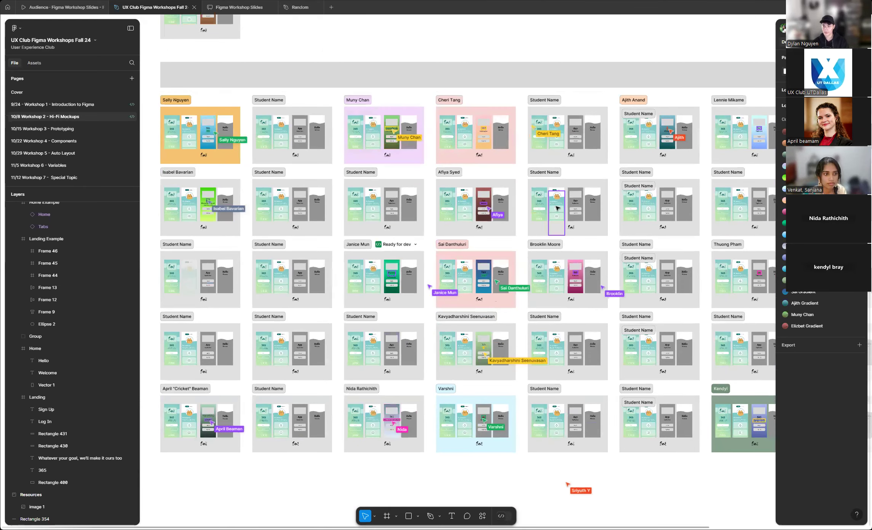
scroll(558, 199, "up", 1)
scroll(558, 199, "up", 3)
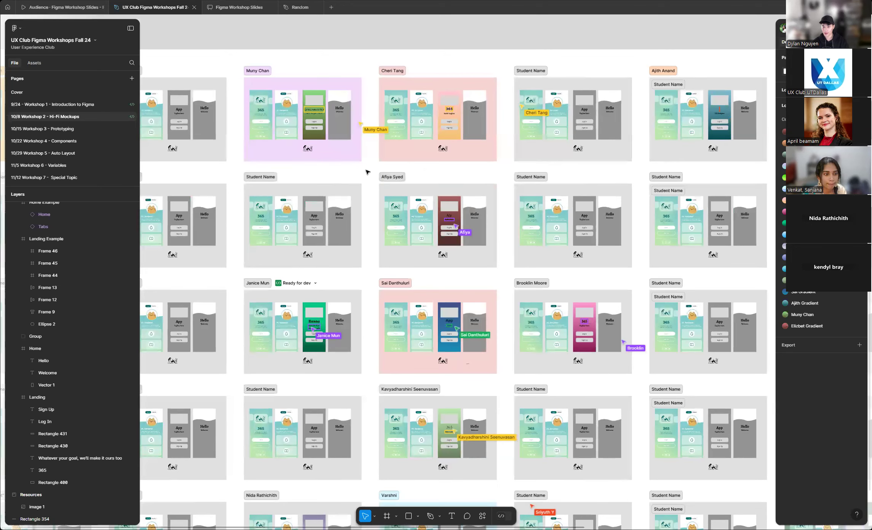
scroll(357, 174, "down", 1)
scroll(357, 173, "up", 1)
scroll(624, 235, "down", 2)
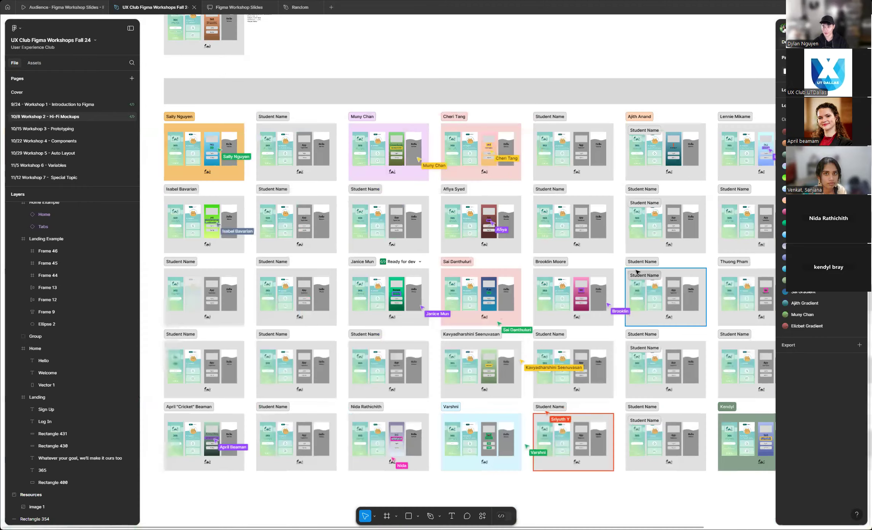
scroll(637, 272, "down", 2)
scroll(307, 183, "up", 4)
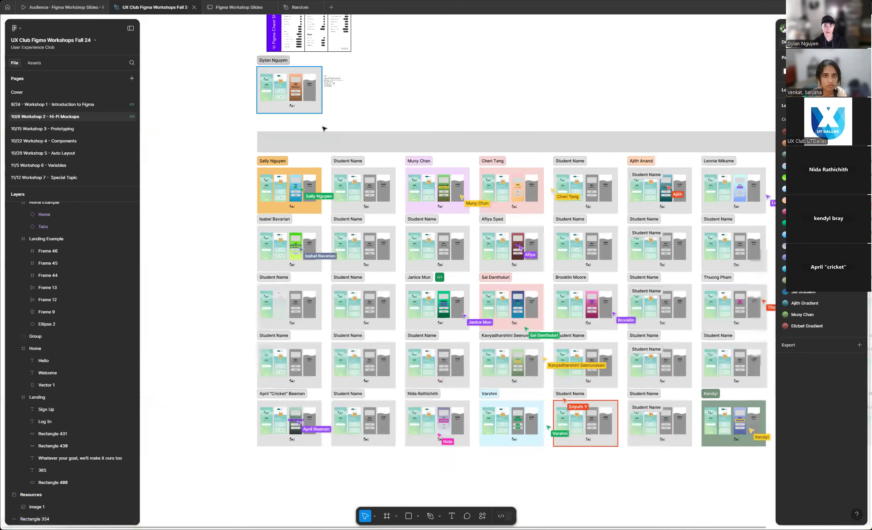
scroll(274, 221, "up", 8)
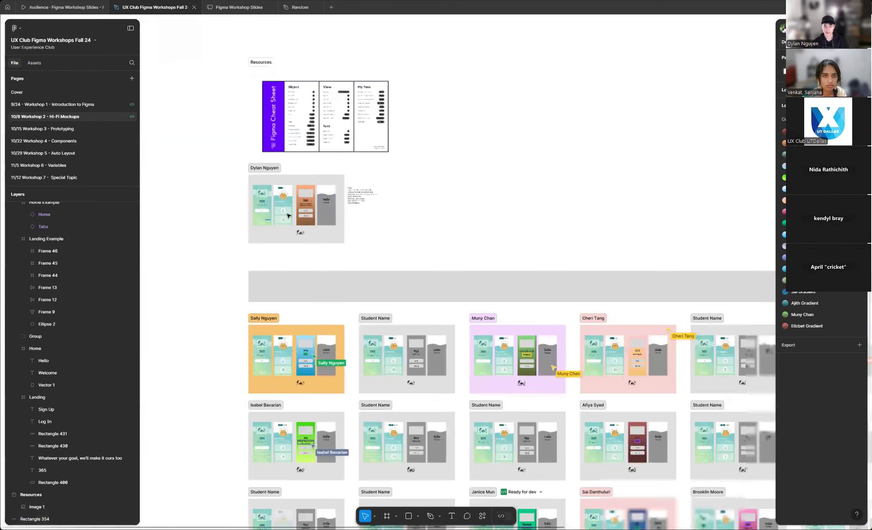
scroll(327, 200, "up", 15)
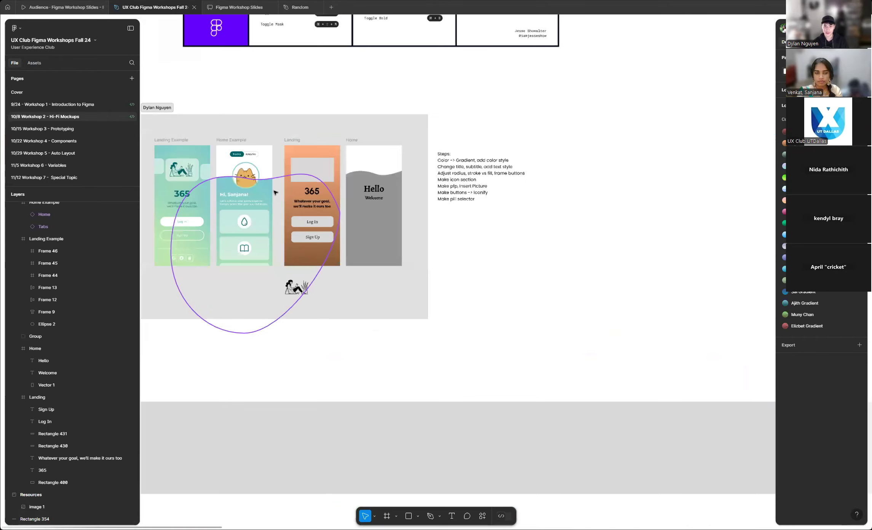
- Review the name and properties of the saved color style behind the orange Landing gradient
scroll(301, 190, "up", 5)
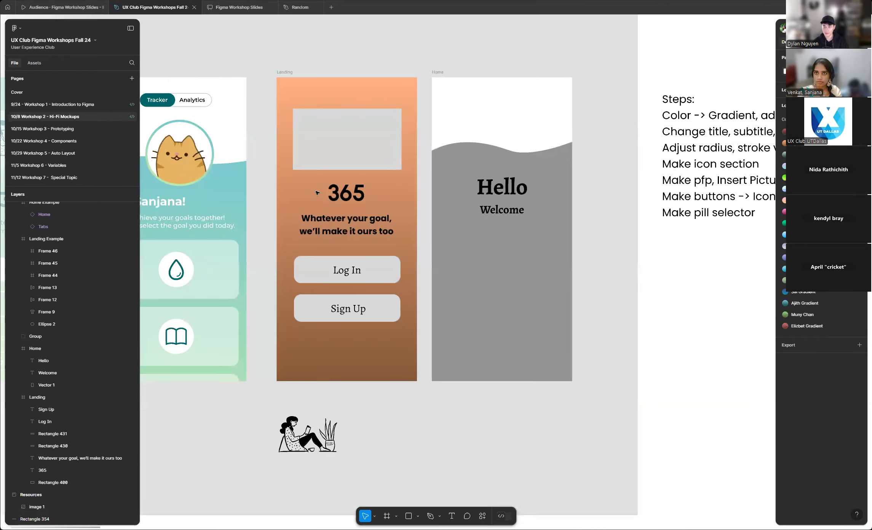
scroll(318, 193, "up", 1)
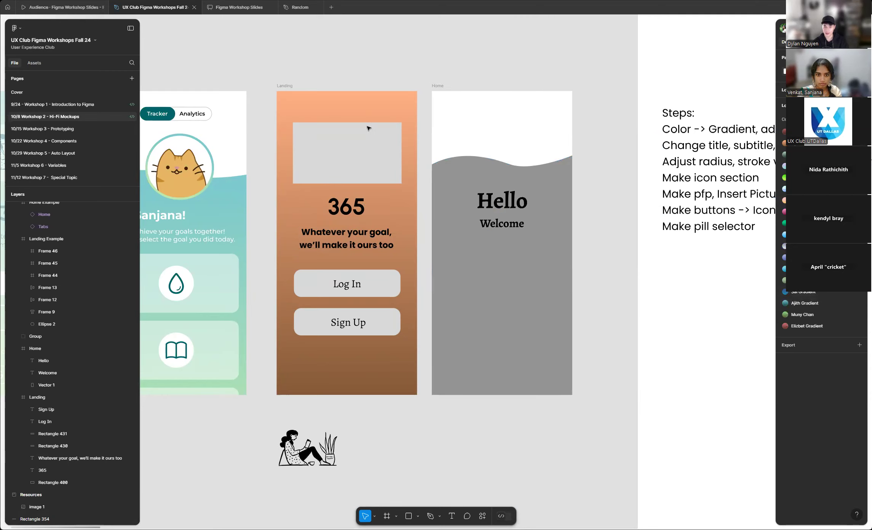
left_click(288, 92)
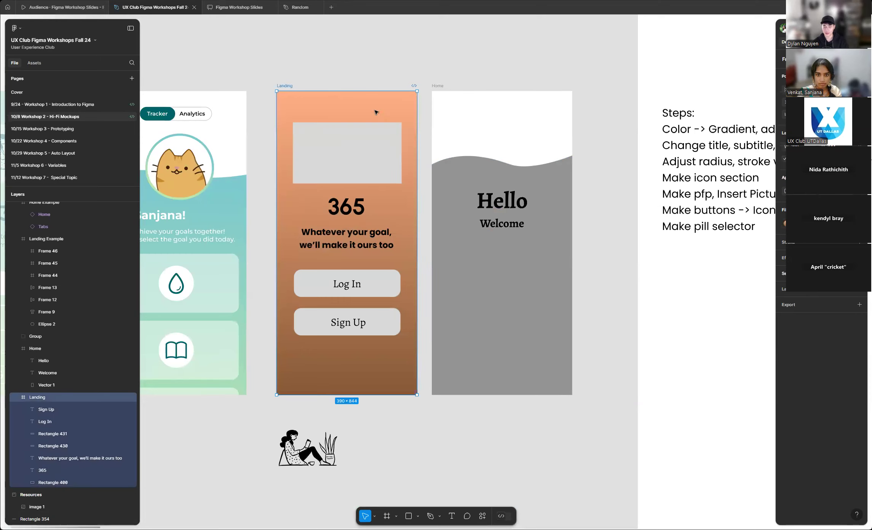
left_click(364, 247)
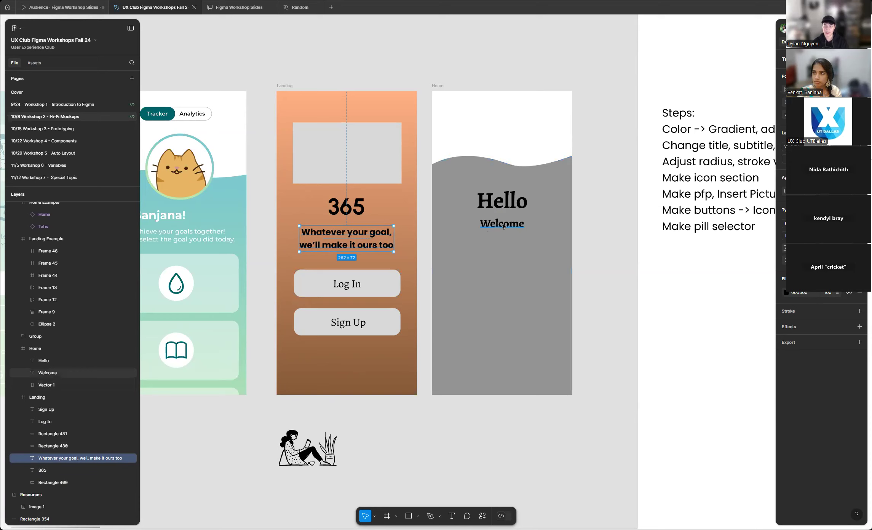
left_click(690, 295)
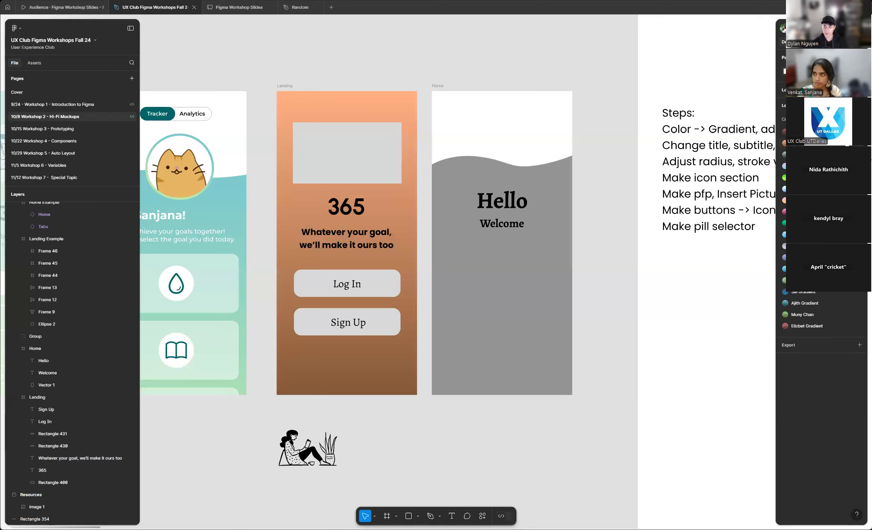
left_click(861, 144)
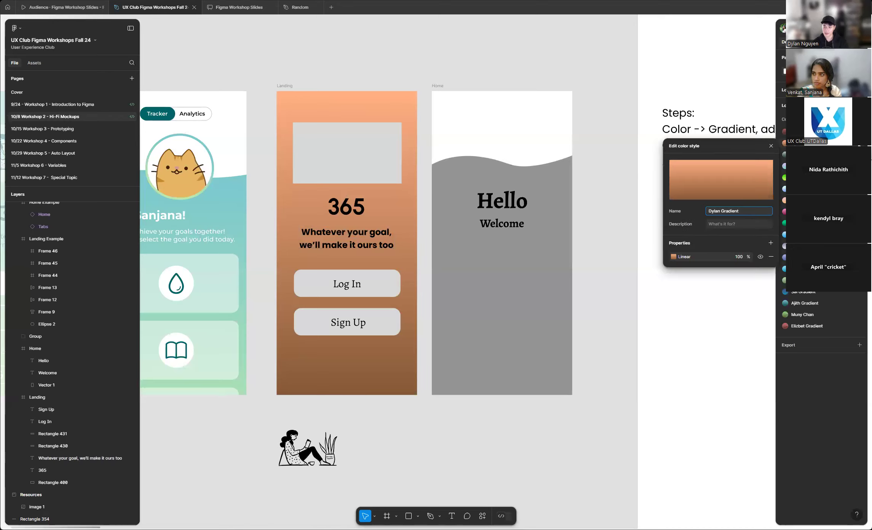
left_click(684, 300)
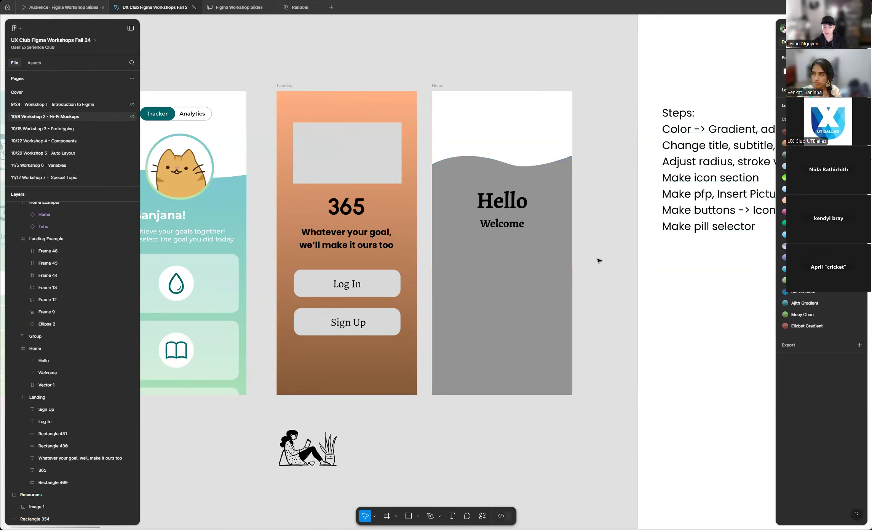
- Create a text style from the Landing tagline's font, named with the instructor's first name followed by "Body Font"
scroll(456, 236, "up", 2)
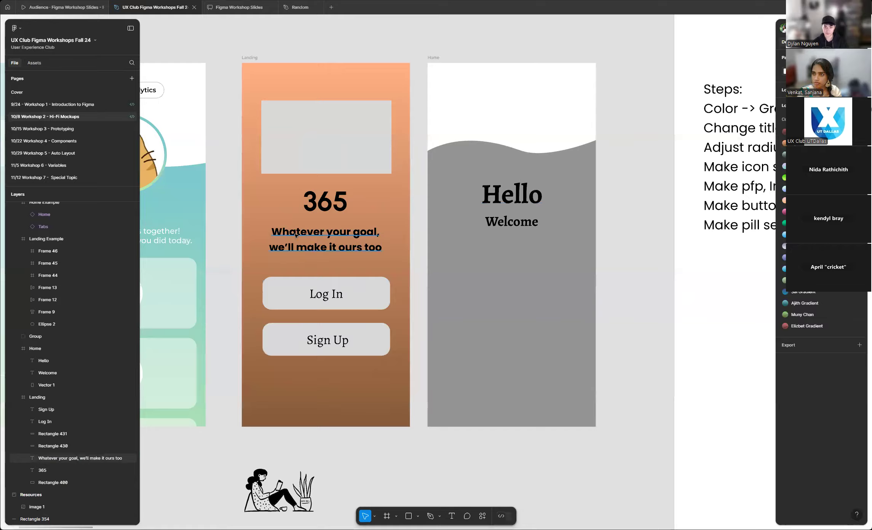
scroll(296, 236, "up", 3)
scroll(526, 214, "down", 2)
scroll(396, 233, "up", 3)
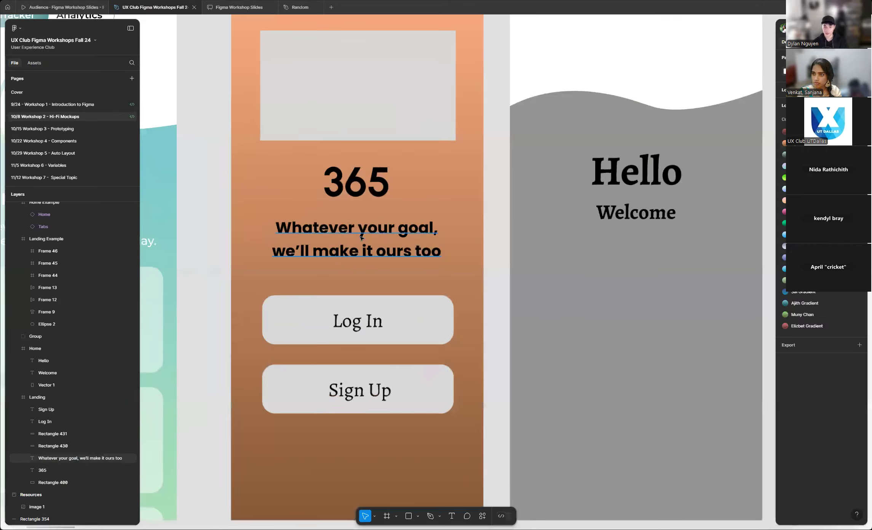
left_click(362, 237)
scroll(379, 226, "down", 1)
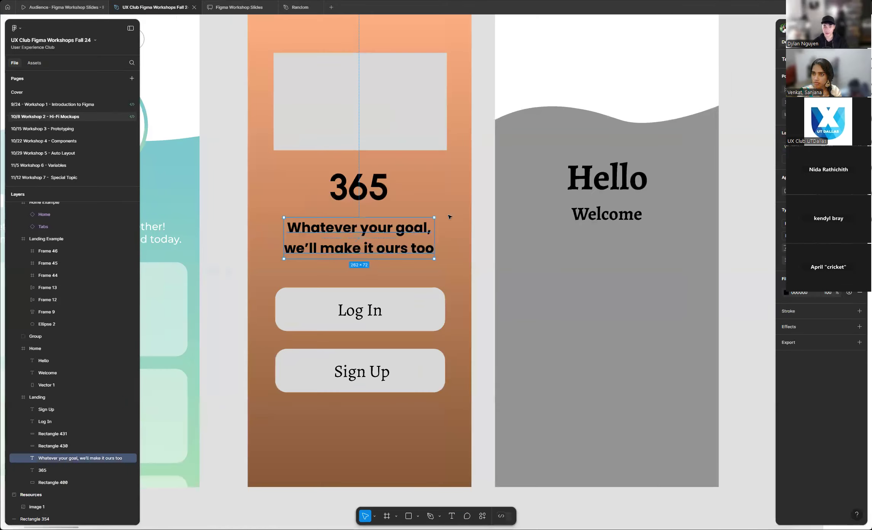
scroll(459, 218, "down", 2)
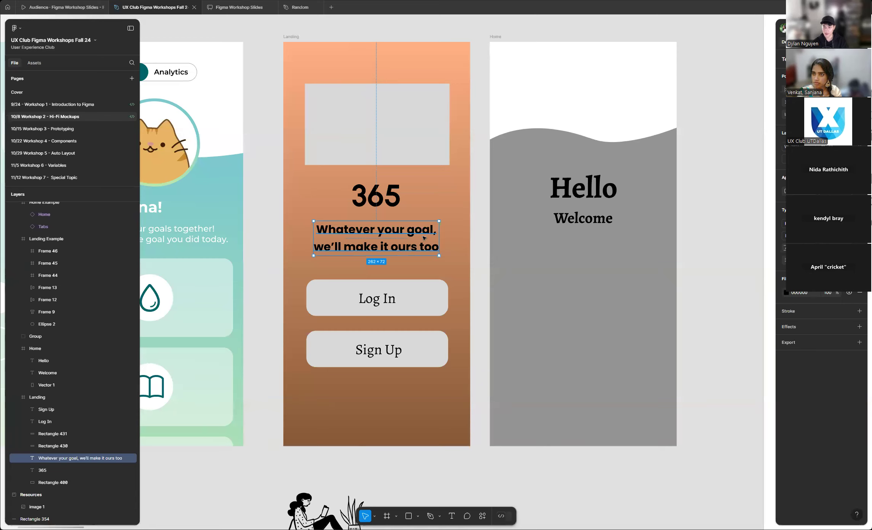
scroll(424, 238, "up", 1)
scroll(484, 242, "up", 1)
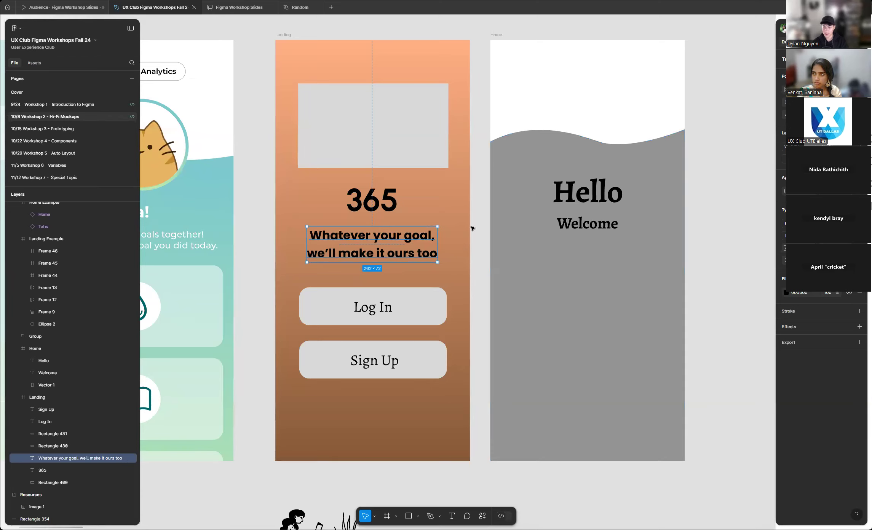
scroll(472, 239, "up", 1)
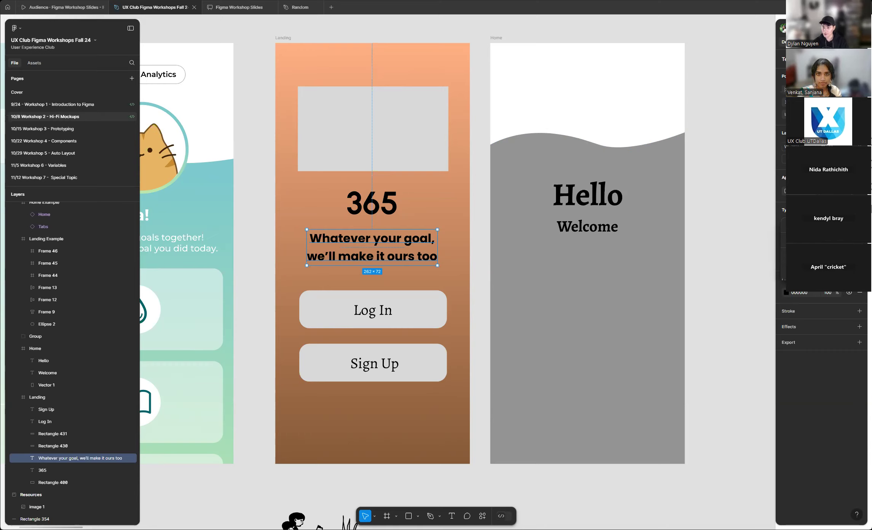
left_click(852, 225)
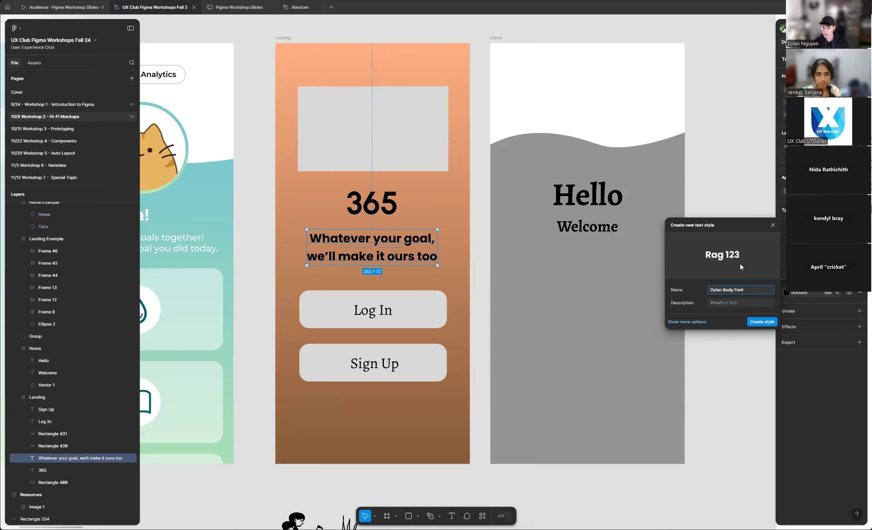
left_click(763, 323)
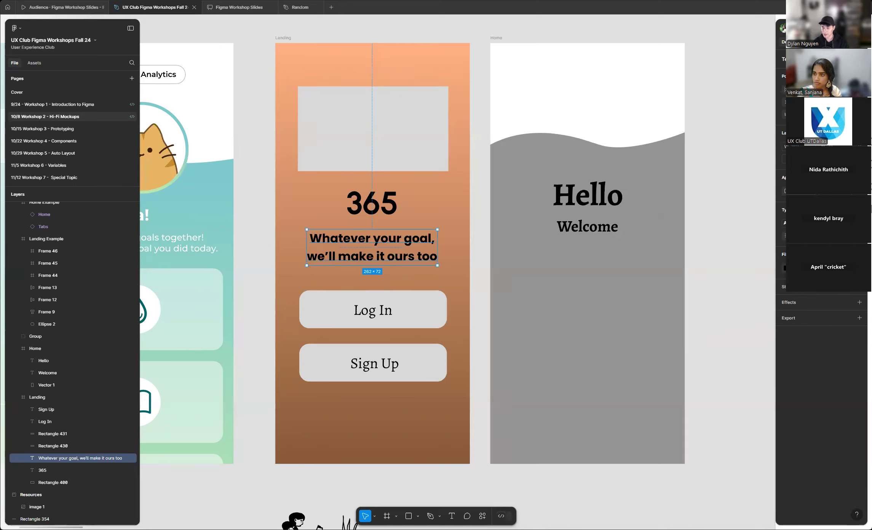
scroll(345, 244, "down", 5)
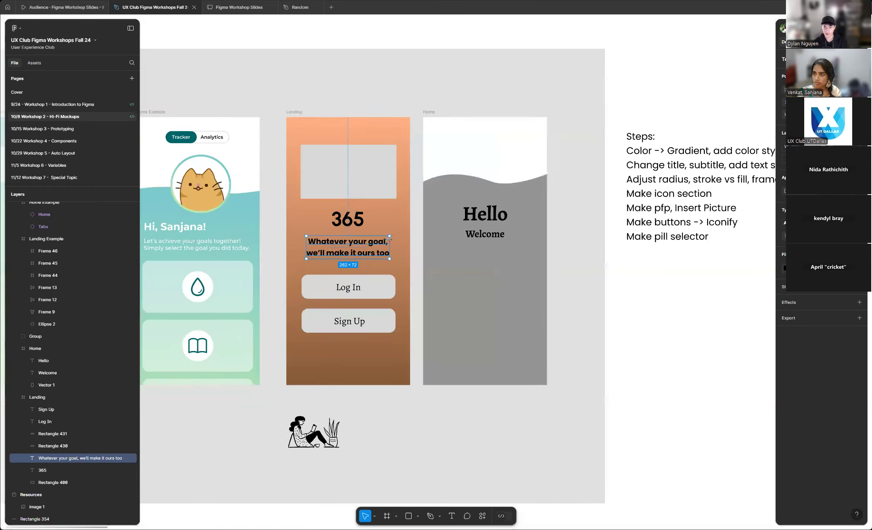
left_click(549, 267)
scroll(550, 267, "down", 3)
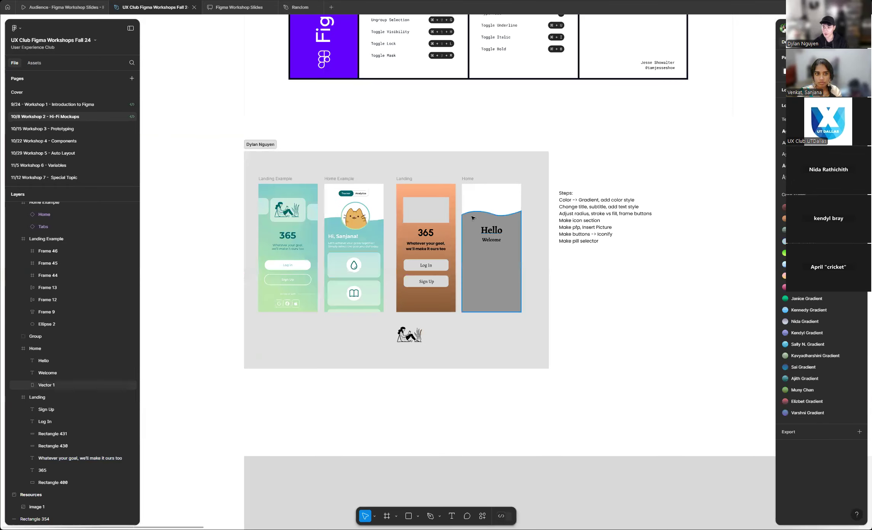
scroll(381, 252, "down", 2)
scroll(414, 250, "up", 4)
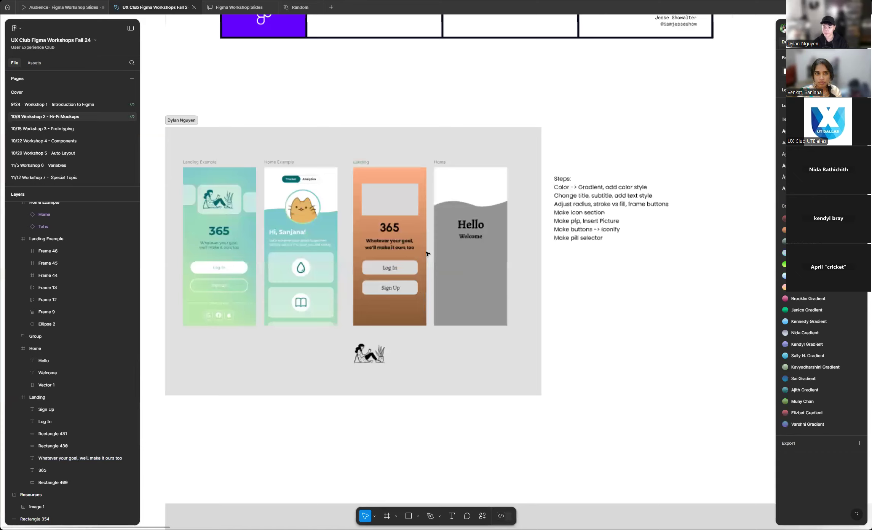
scroll(299, 260, "down", 3)
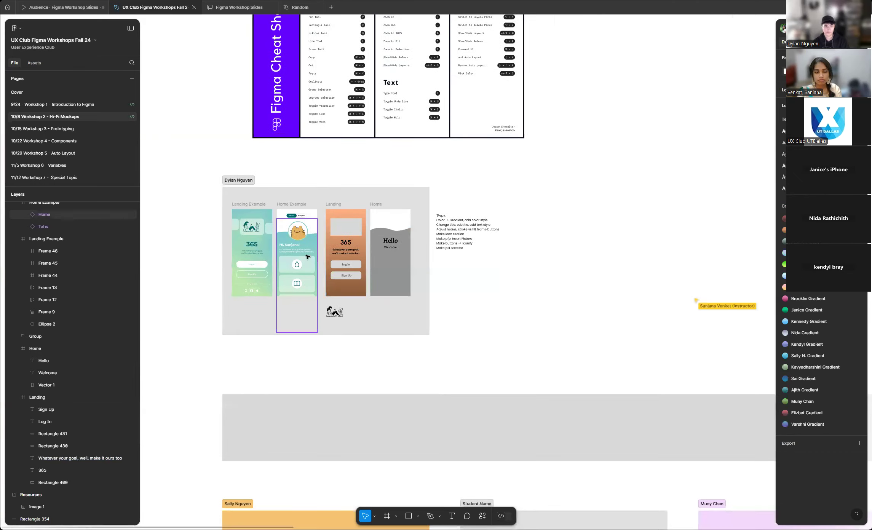
- Detach the text style from the Landing tagline and show the new text style dialog without creating another style
scroll(352, 246, "up", 8)
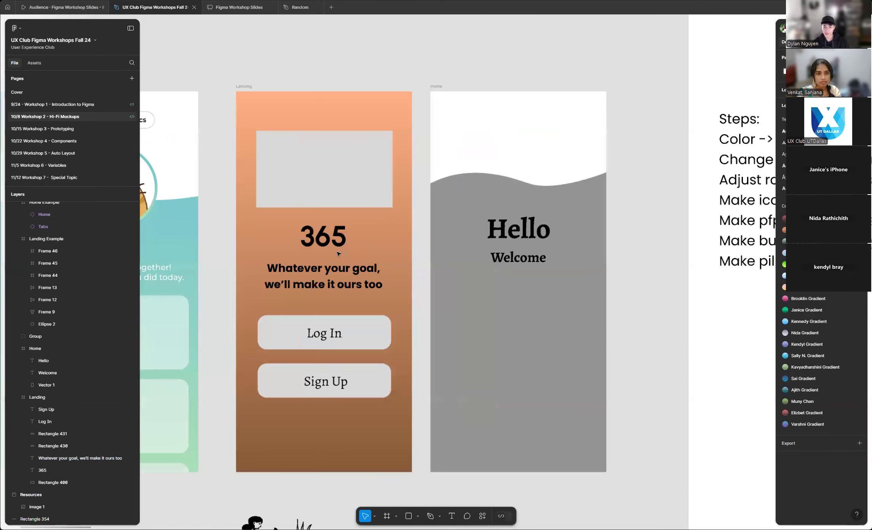
left_click(351, 281)
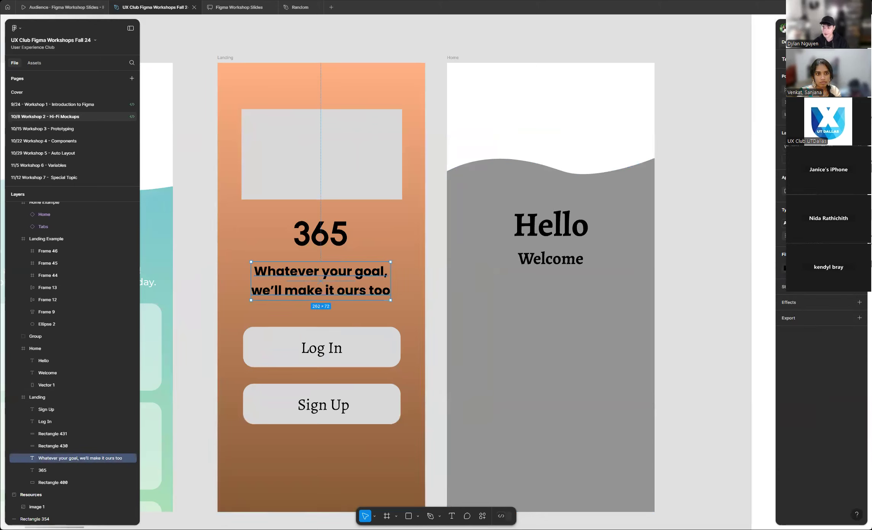
left_click(860, 224)
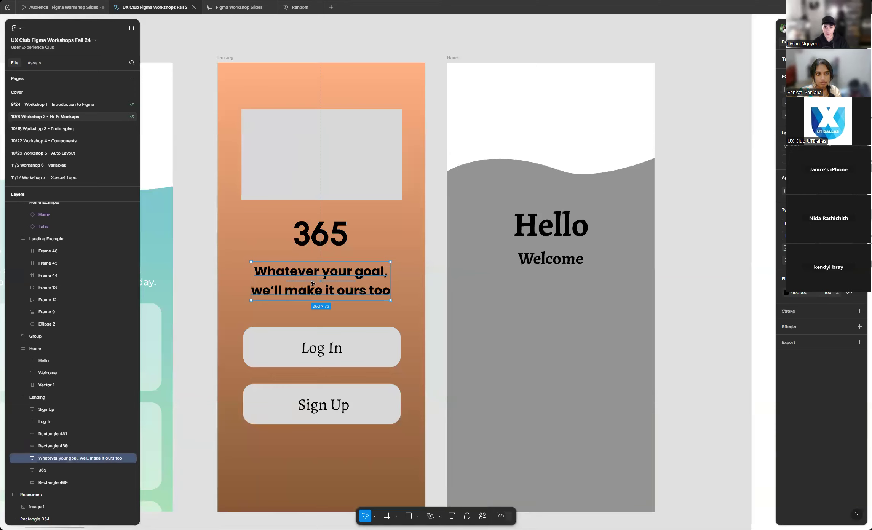
scroll(312, 283, "up", 3)
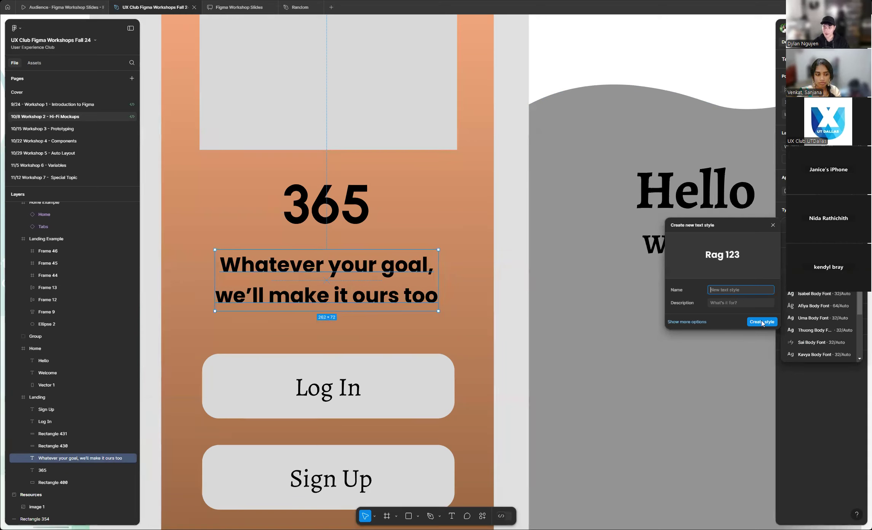
left_click(774, 226)
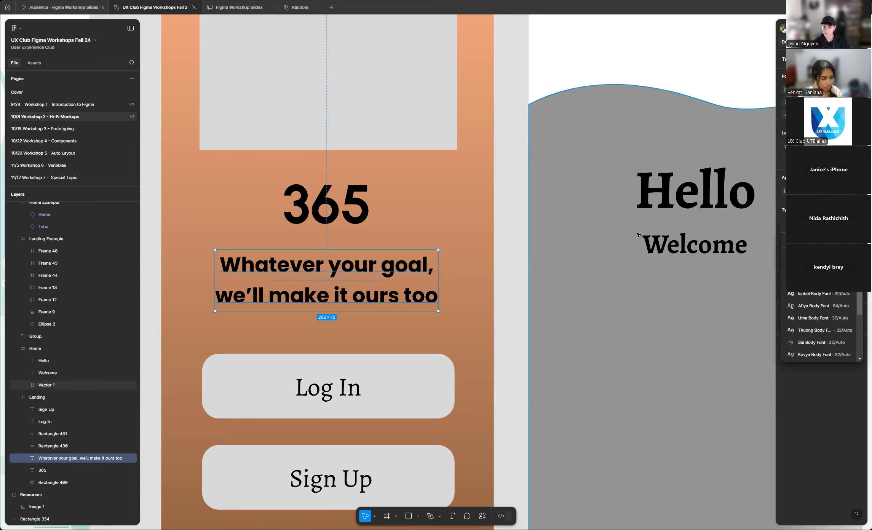
left_click(518, 210)
scroll(513, 213, "down", 5, "ctrl")
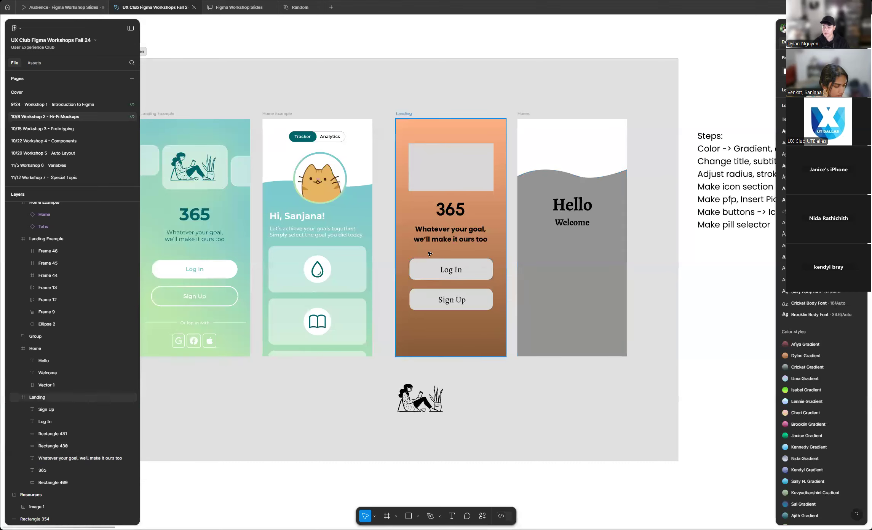
scroll(429, 250, "up", 2, "ctrl")
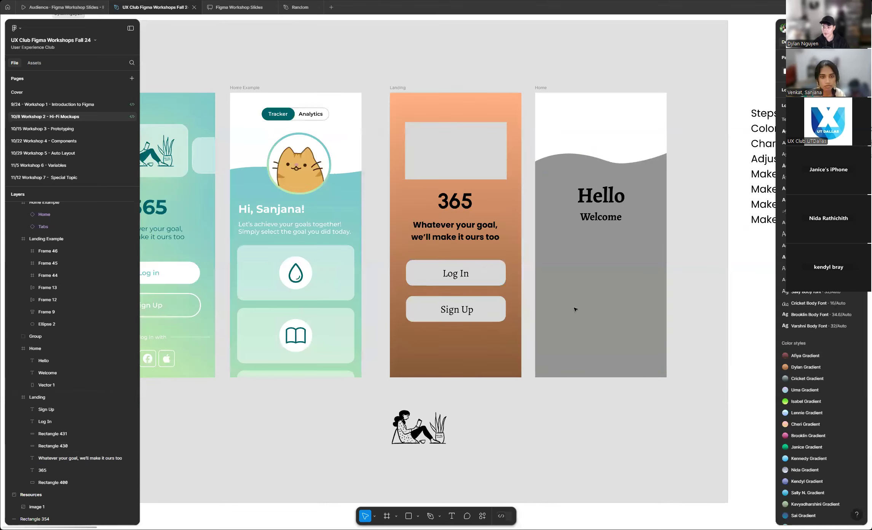
scroll(433, 276, "down", 3, "ctrl")
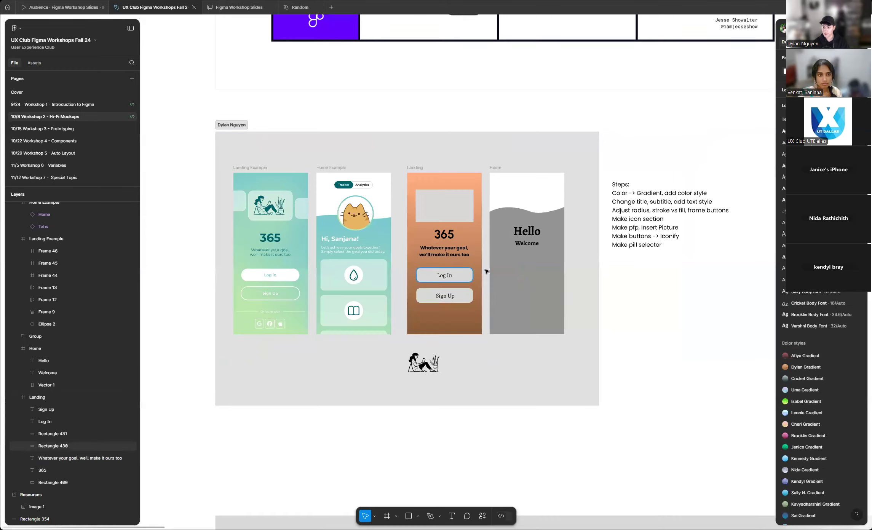
scroll(816, 384, "down", 3)
scroll(816, 378, "up", 3)
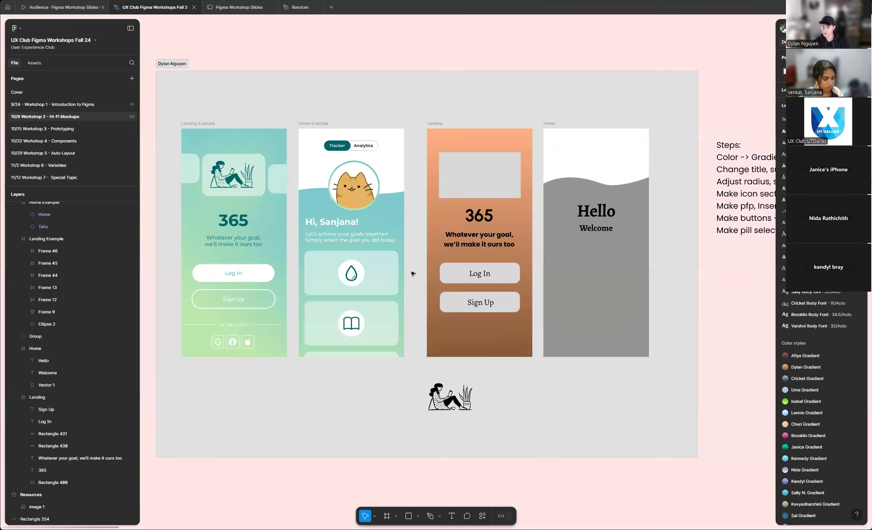
- Set the page's pink canvas background color back to white
scroll(413, 274, "down", 3)
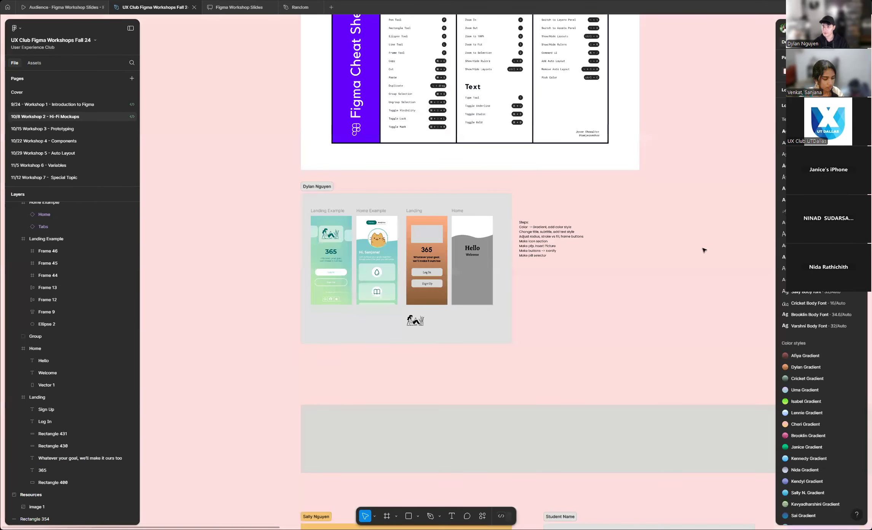
left_click(784, 76)
left_click_drag(721, 114, 675, 70)
left_click(663, 217)
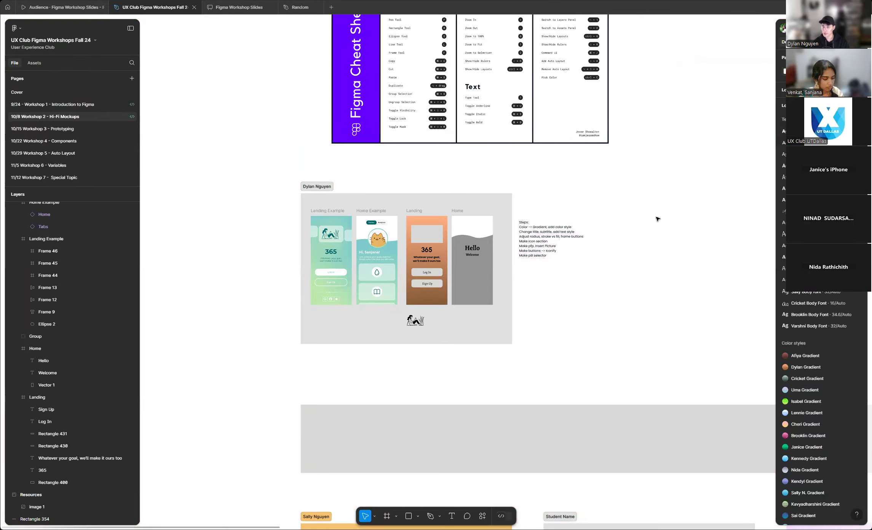
scroll(444, 272, "up", 3)
scroll(445, 271, "up", 5)
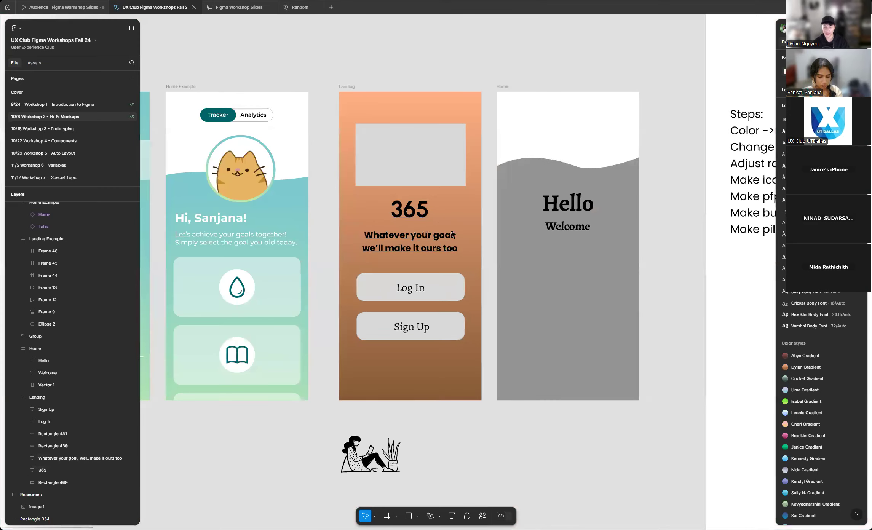
scroll(425, 216, "down", 5)
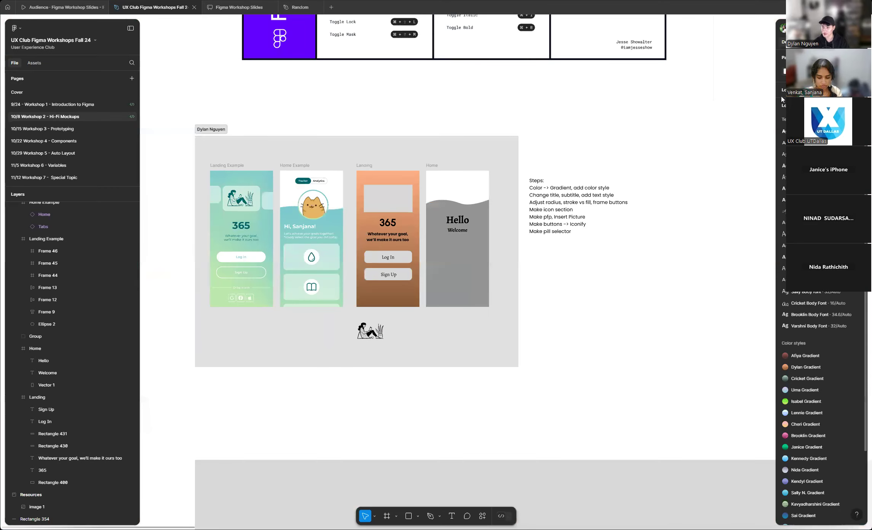
scroll(345, 240, "up", 5)
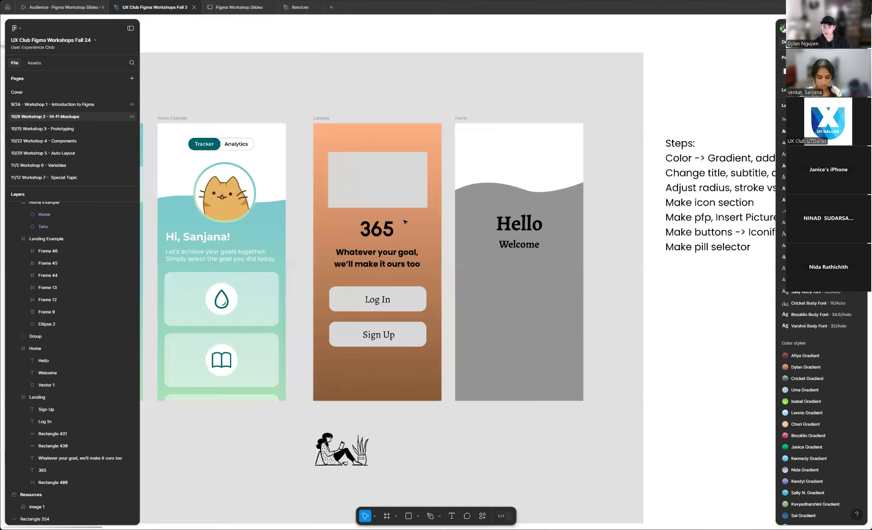
scroll(344, 240, "up", 3)
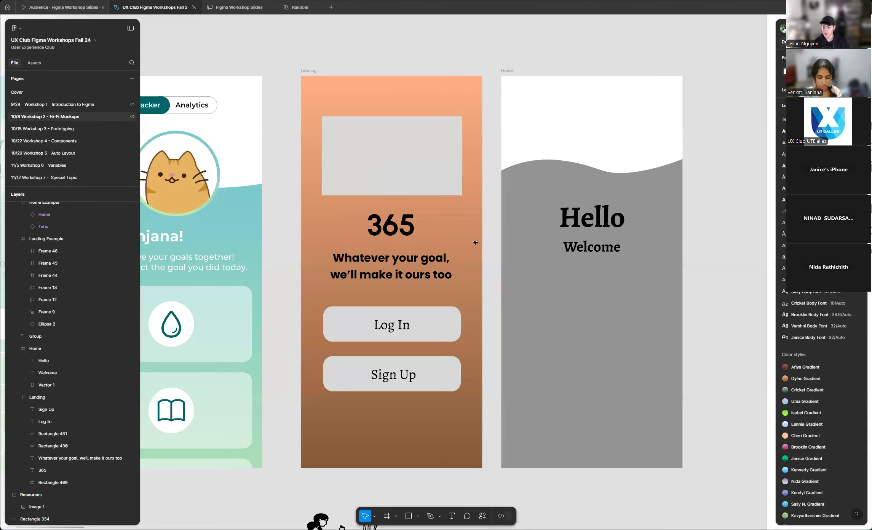
scroll(649, 252, "down", 2)
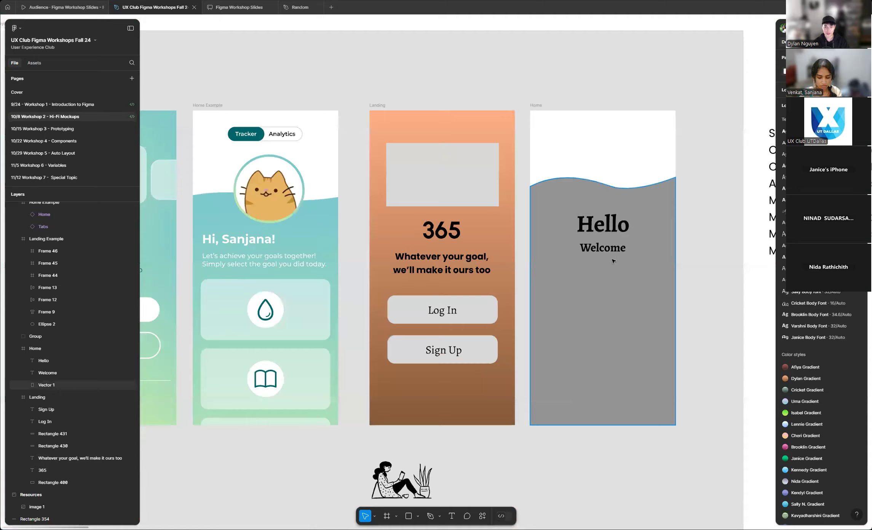
- Set the fill color of the Landing frame's "365" title and the tagline beneath it to white (FFFFFF)
scroll(353, 265, "up", 2)
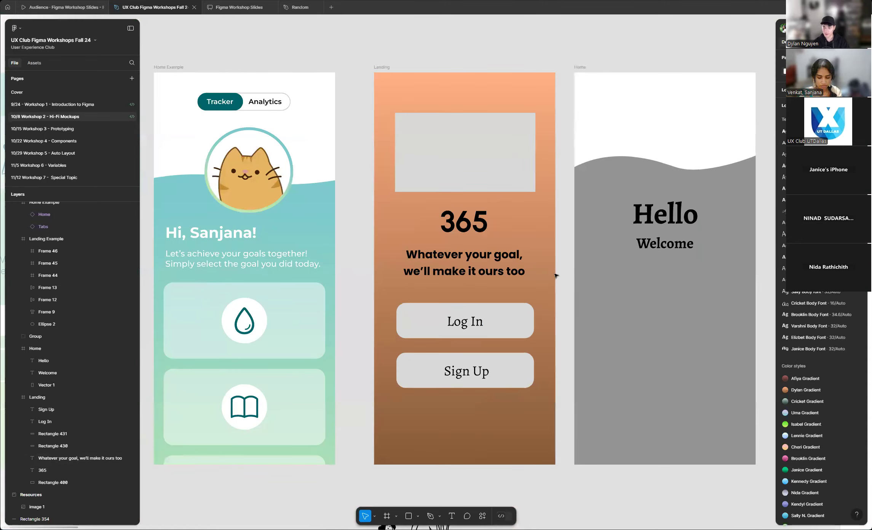
scroll(351, 276, "down", 3)
scroll(541, 272, "up", 1)
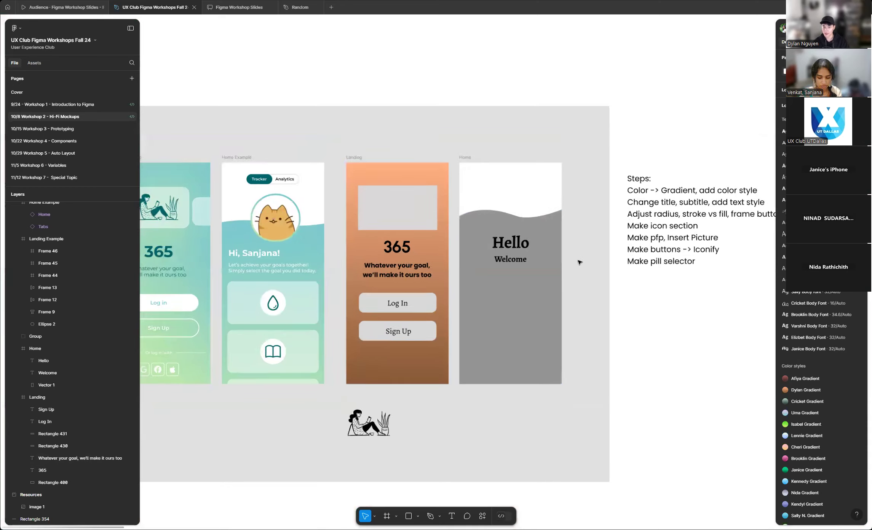
scroll(395, 255, "up", 5)
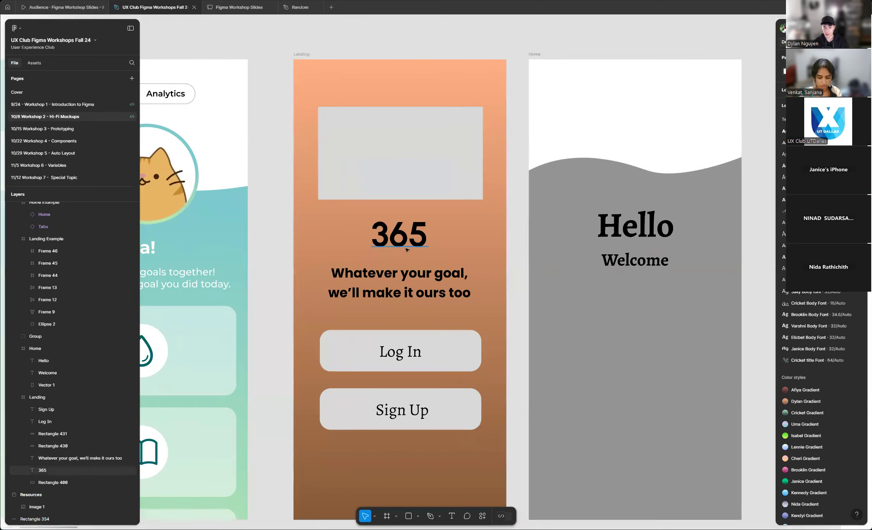
left_click(395, 254)
left_click(430, 285, "shift")
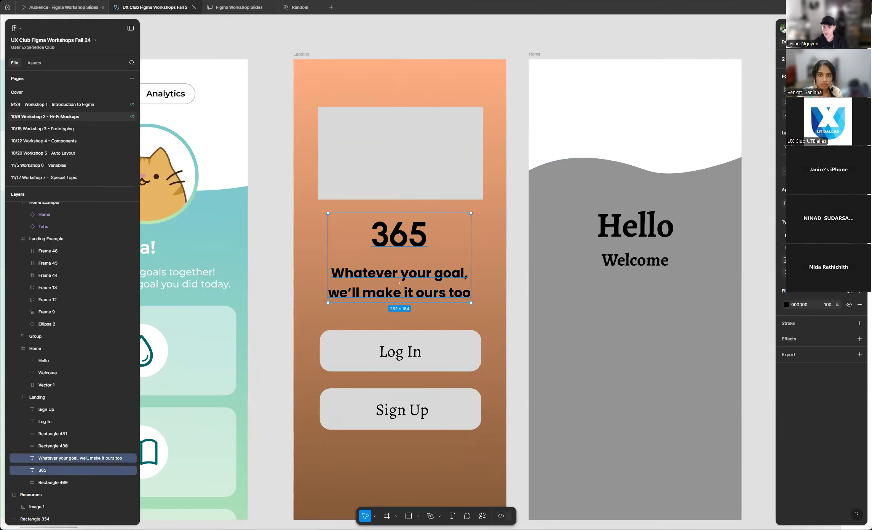
scroll(393, 287, "up", 2)
scroll(548, 266, "down", 2)
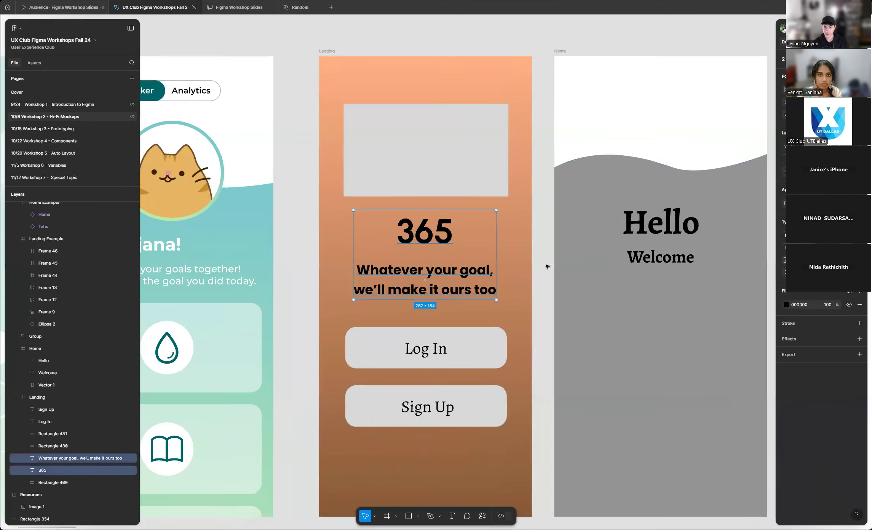
scroll(589, 279, "up", 1)
left_click(786, 305)
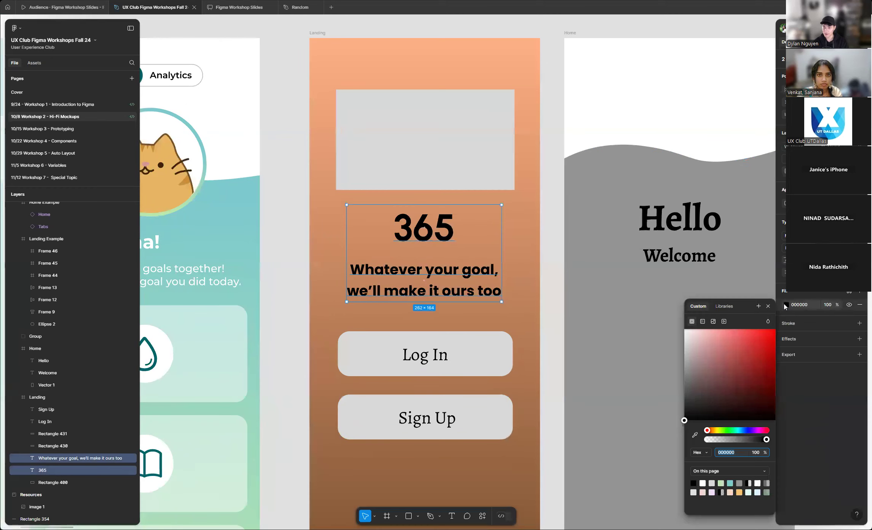
left_click_drag(720, 339, 650, 318)
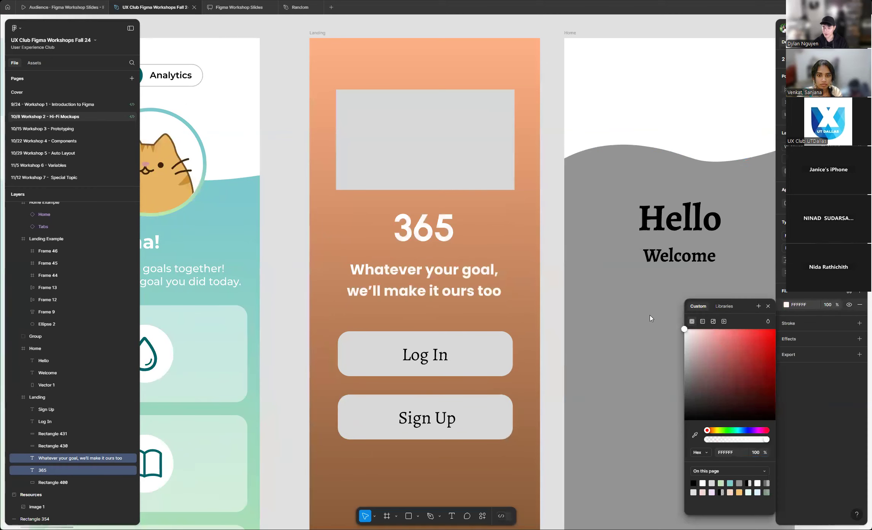
left_click(551, 246)
- Show the fill color picker for the Landing title and tagline again without changing their color
scroll(551, 245, "down", 3)
scroll(522, 238, "up", 2)
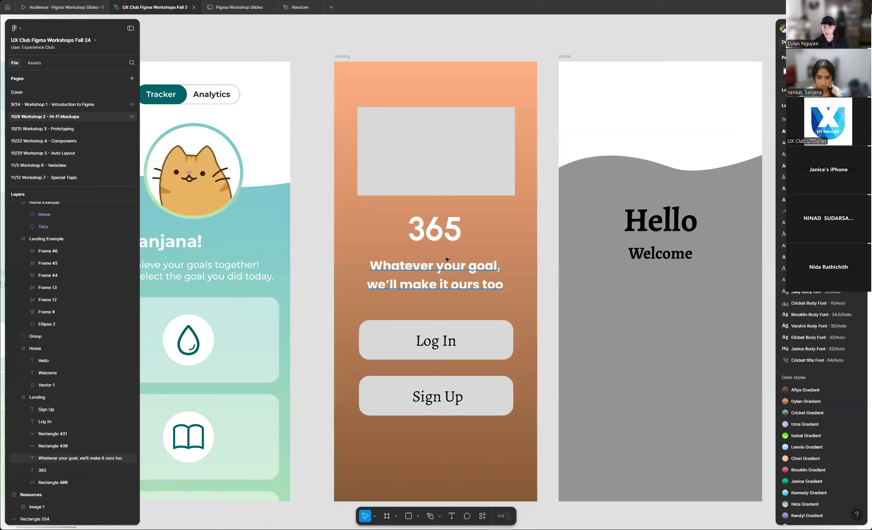
scroll(502, 261, "down", 3)
scroll(502, 261, "up", 3)
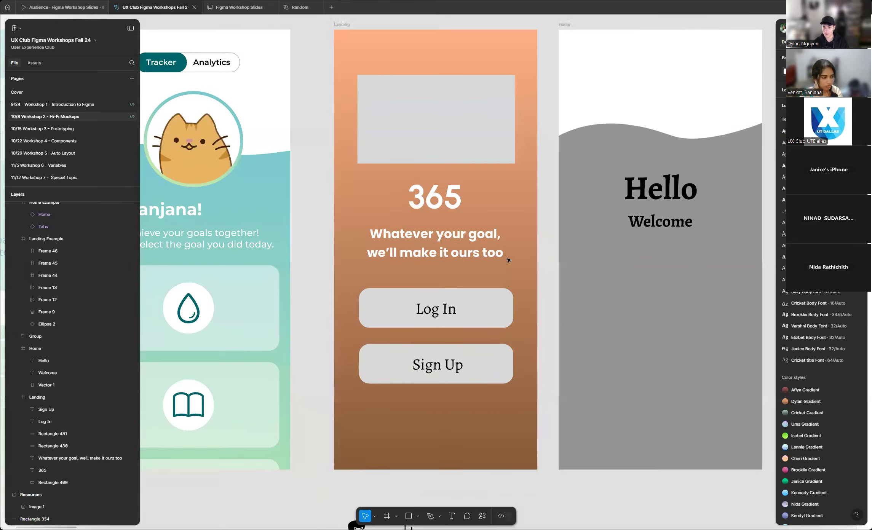
left_click(446, 221)
left_click(468, 275, "shift")
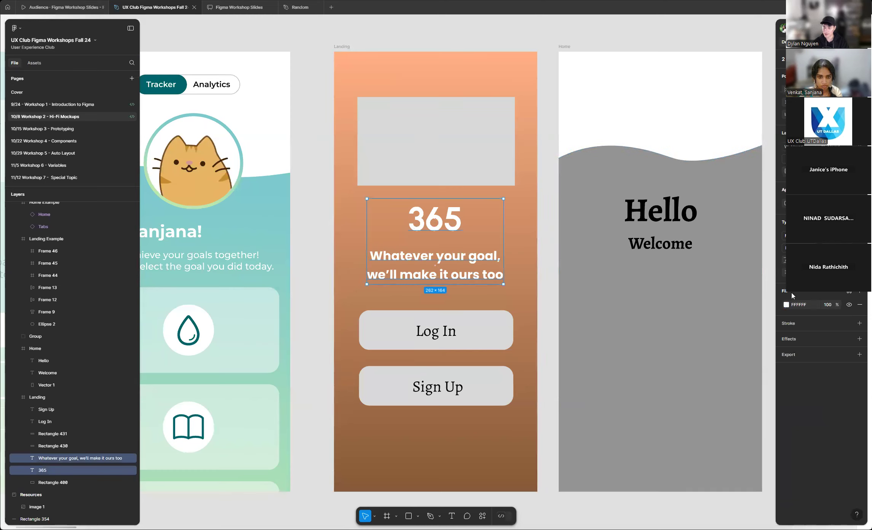
left_click(787, 305)
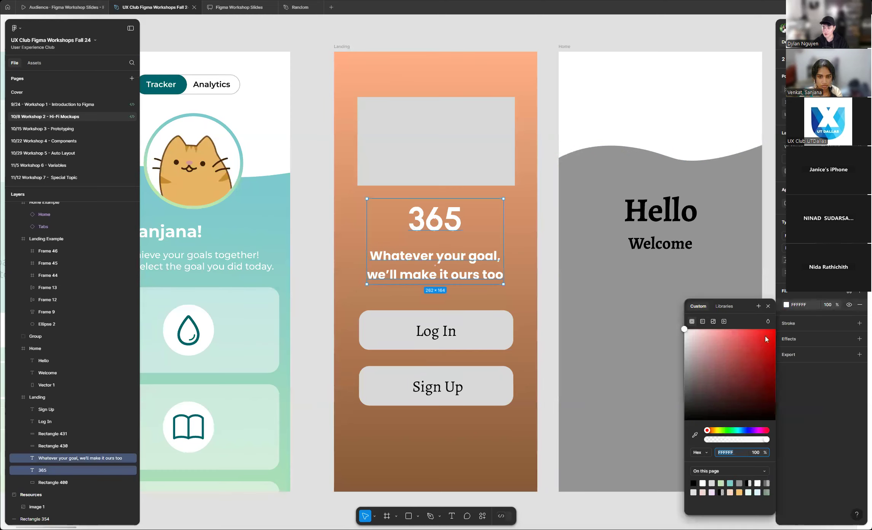
left_click(549, 251)
scroll(494, 241, "down", 5)
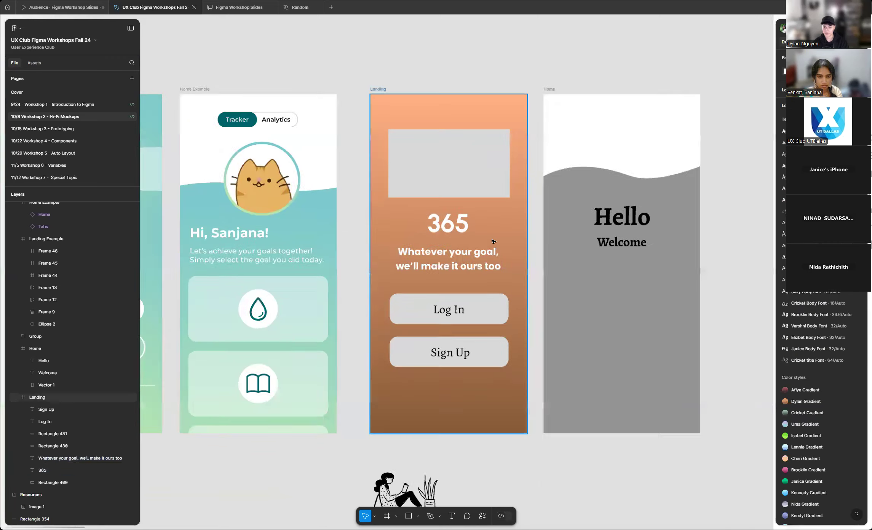
scroll(494, 241, "up", 5)
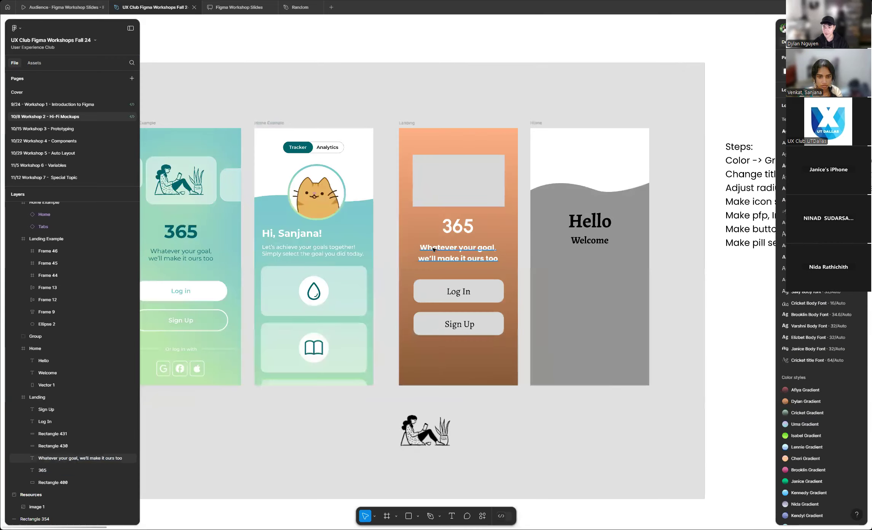
scroll(476, 259, "down", 2)
scroll(473, 259, "up", 2)
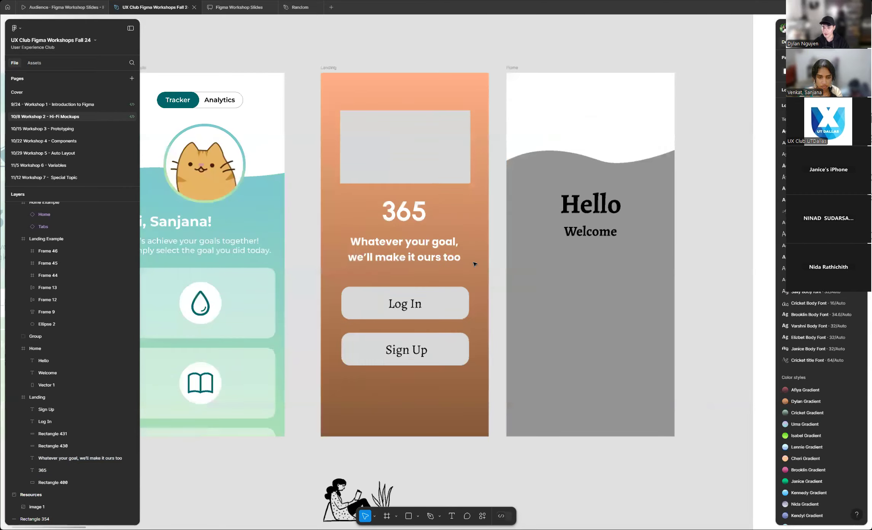
scroll(420, 266, "down", 3)
left_click(397, 272)
left_click(454, 284)
scroll(450, 279, "up", 1)
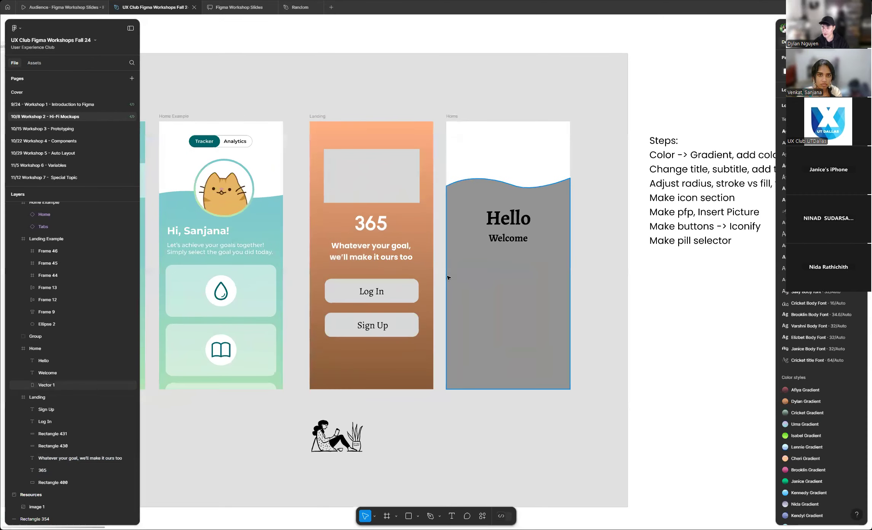
scroll(449, 278, "down", 2)
left_click(370, 275)
scroll(370, 275, "up", 1)
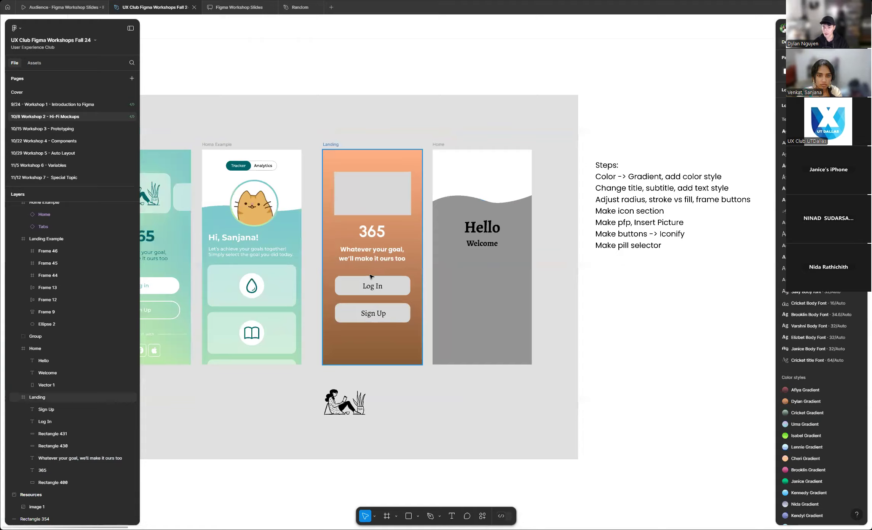
- Change the font of the "Log In" and "Sign Up" button labels in the Landing frame to Poppins
scroll(372, 276, "up", 3)
left_click(379, 299)
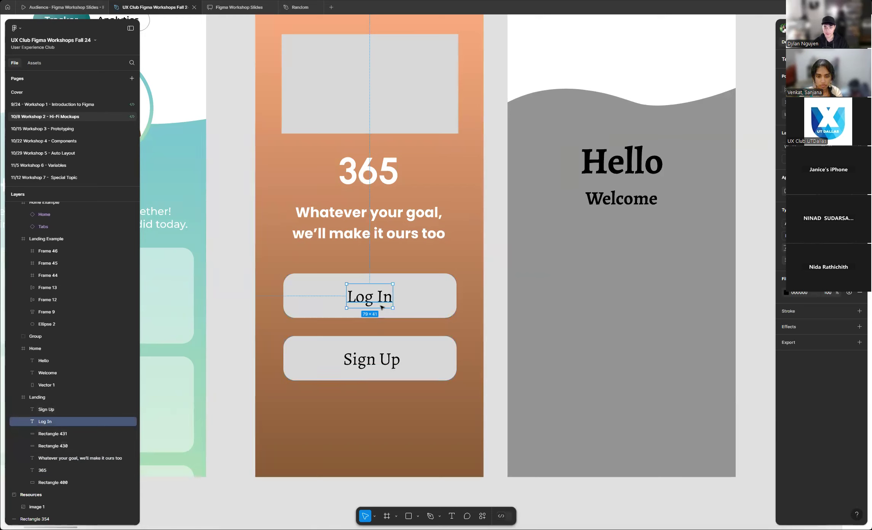
left_click(491, 273)
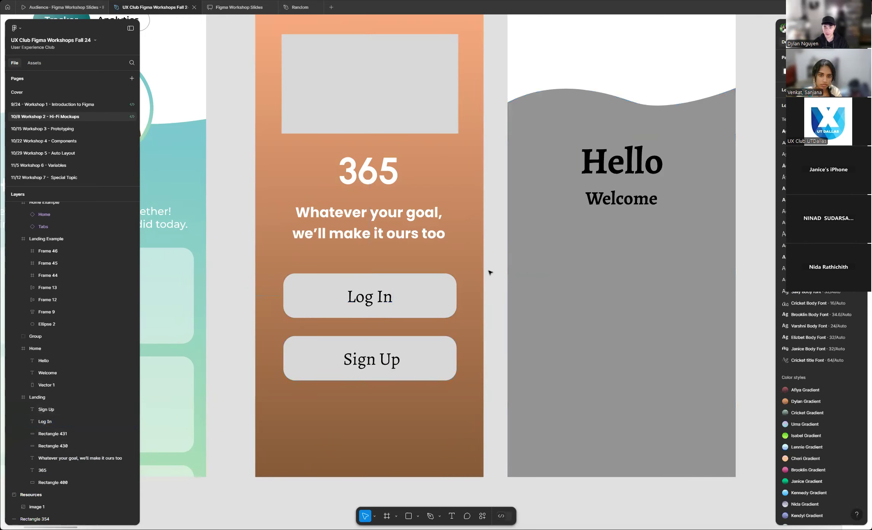
left_click(374, 300)
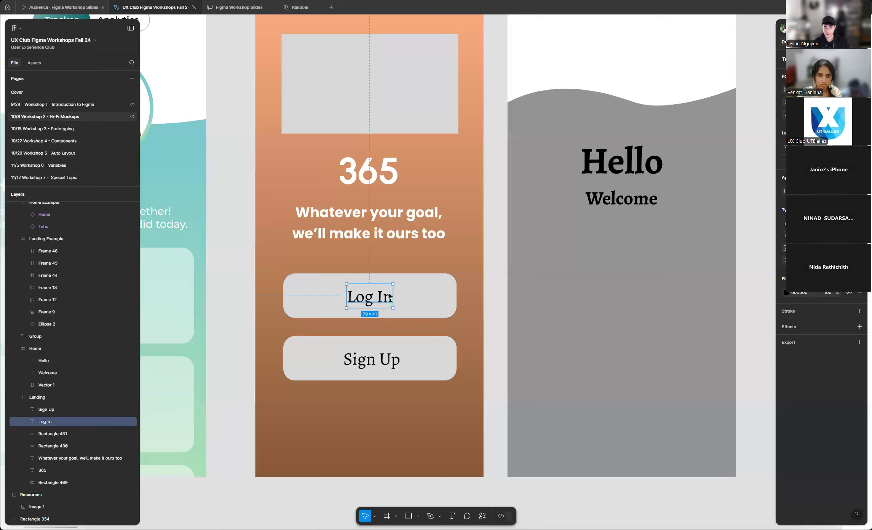
left_click(380, 364, "shift")
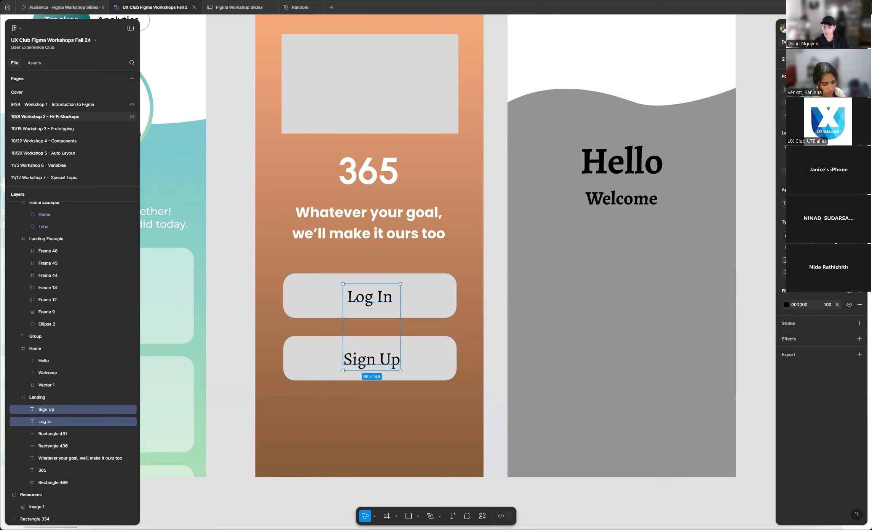
left_click(812, 236)
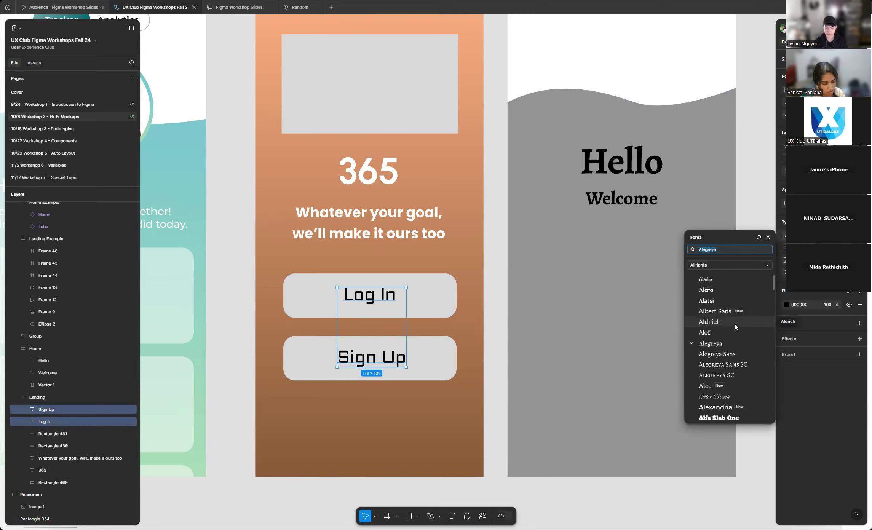
type("poppin")
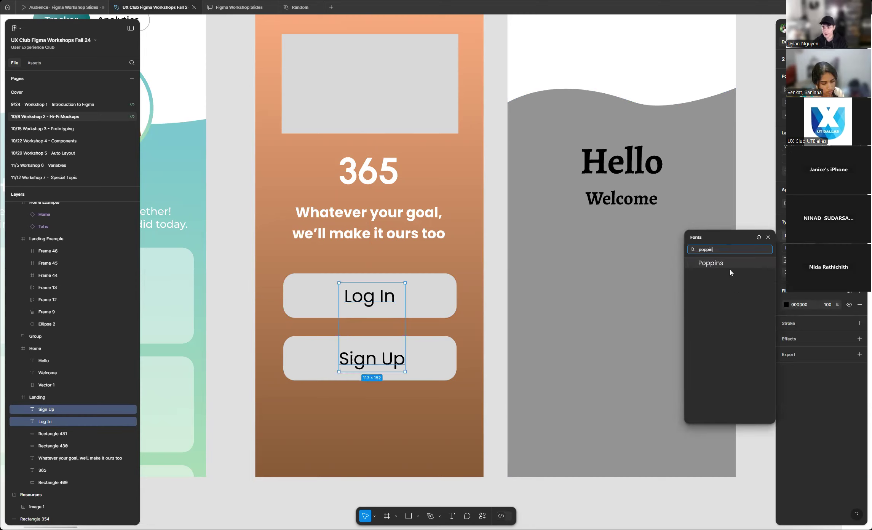
left_click(732, 264)
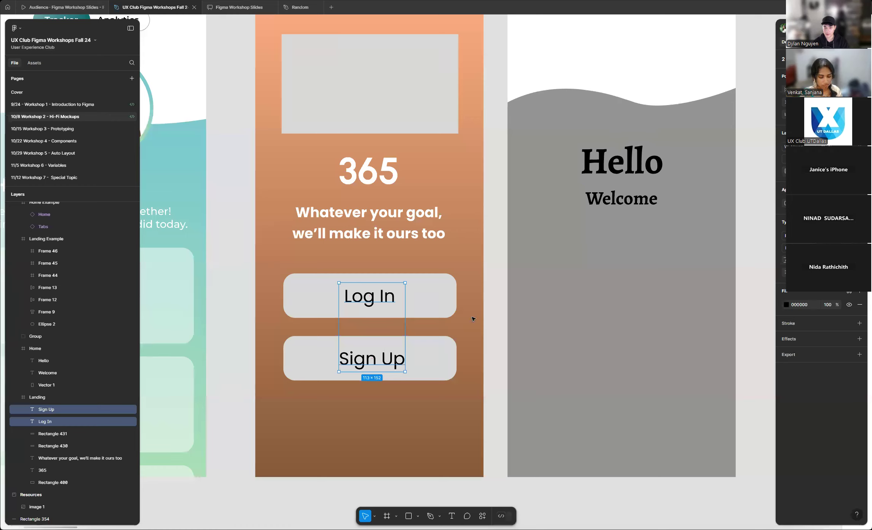
left_click(495, 313)
- Look over the participants' workspaces below the instructor's example to check progress on their Landing screens
scroll(437, 289, "down", 5)
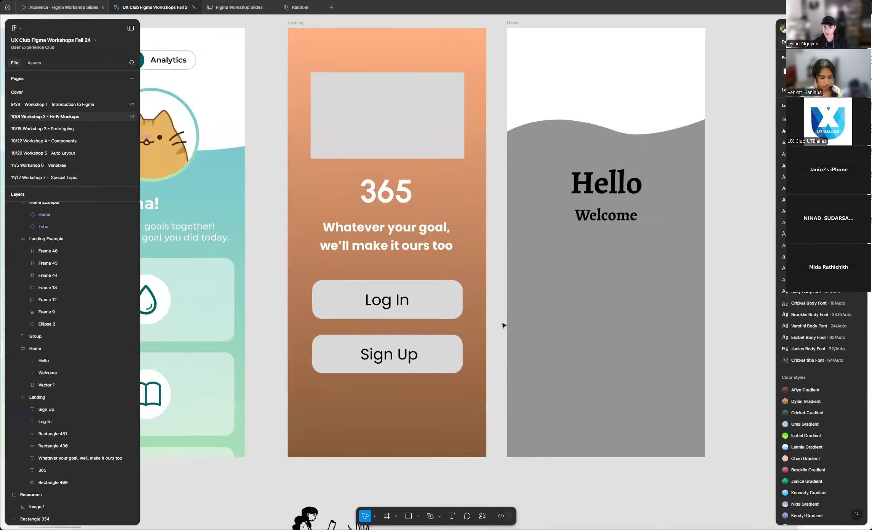
scroll(407, 311, "down", 6)
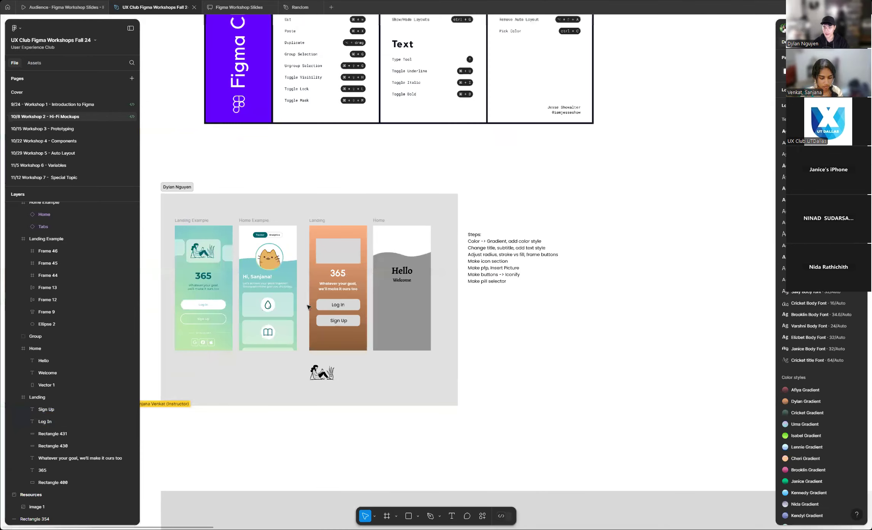
scroll(332, 302, "down", 2)
scroll(332, 302, "down", 4)
scroll(331, 302, "down", 3)
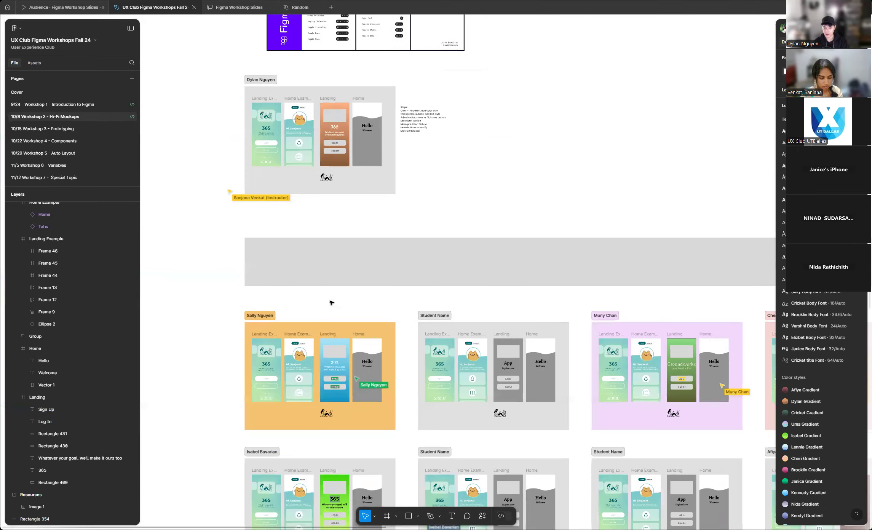
scroll(189, 300, "down", 3)
scroll(190, 300, "down", 5)
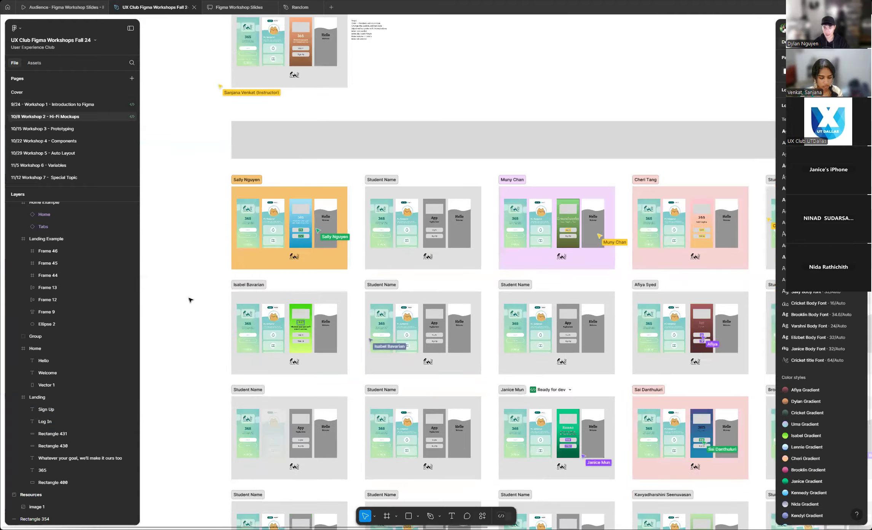
scroll(189, 301, "down", 3)
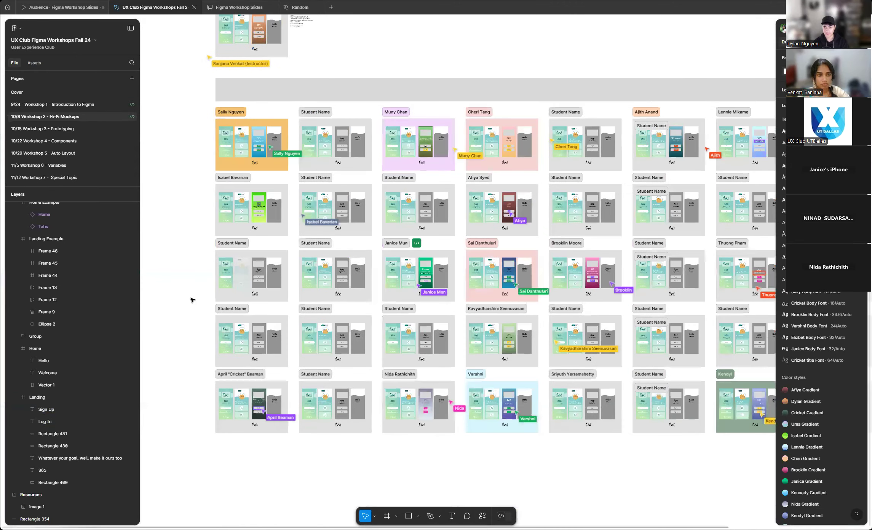
scroll(395, 321, "up", 3)
scroll(714, 400, "up", 4)
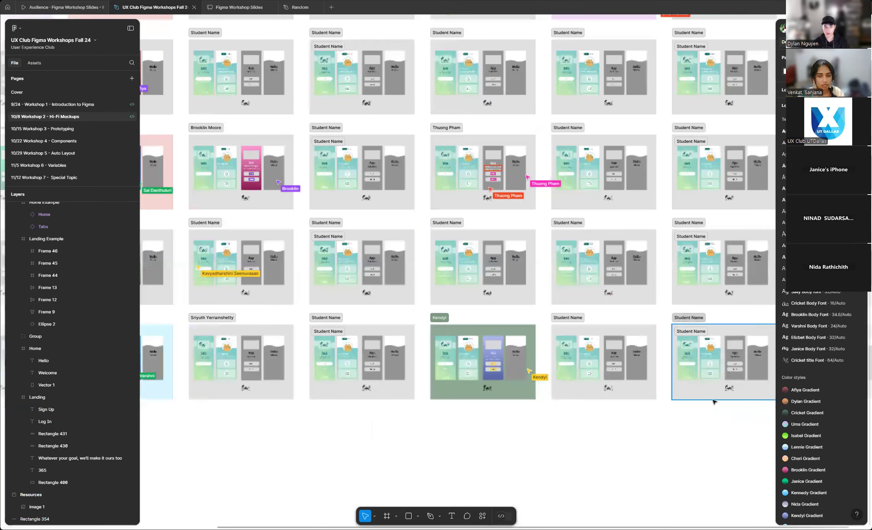
scroll(714, 402, "up", 1)
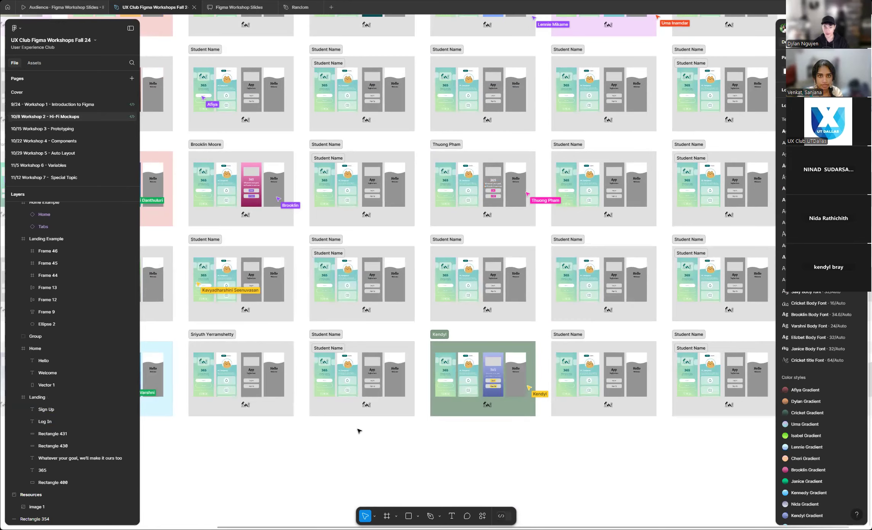
scroll(359, 431, "down", 3)
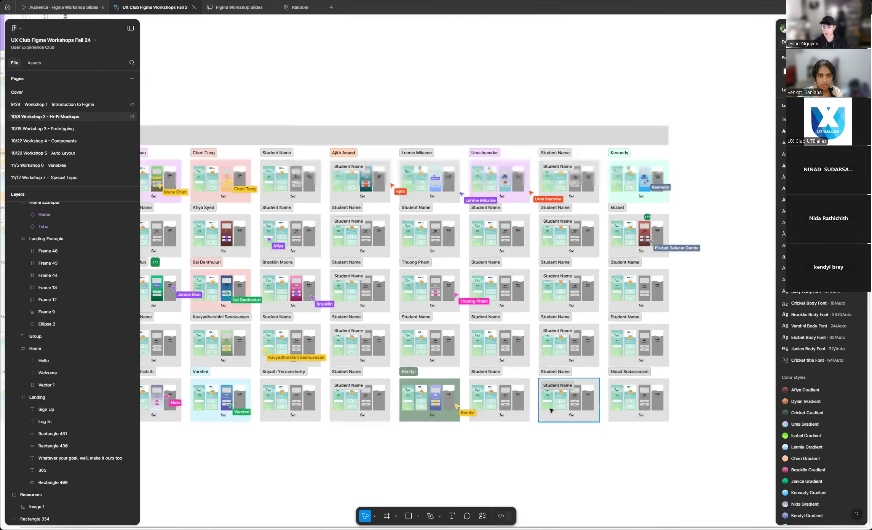
scroll(589, 398, "up", 3)
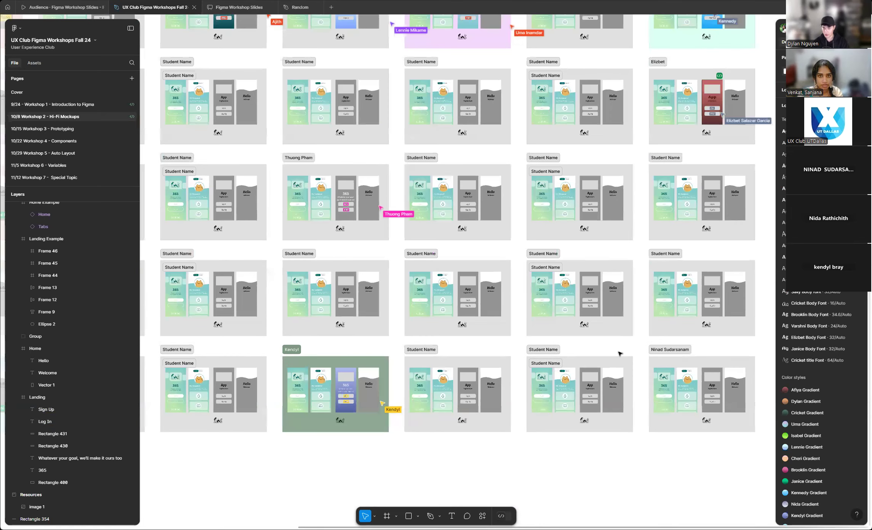
scroll(620, 354, "down", 2)
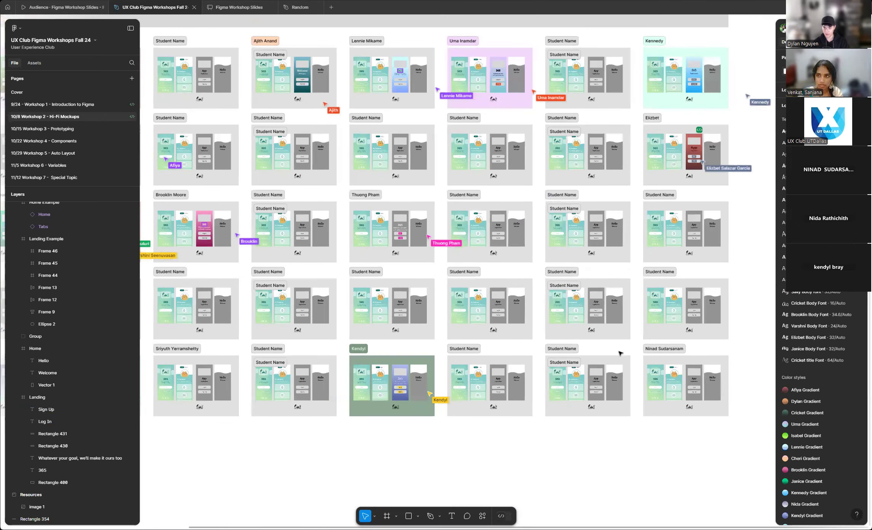
scroll(647, 348, "down", 3)
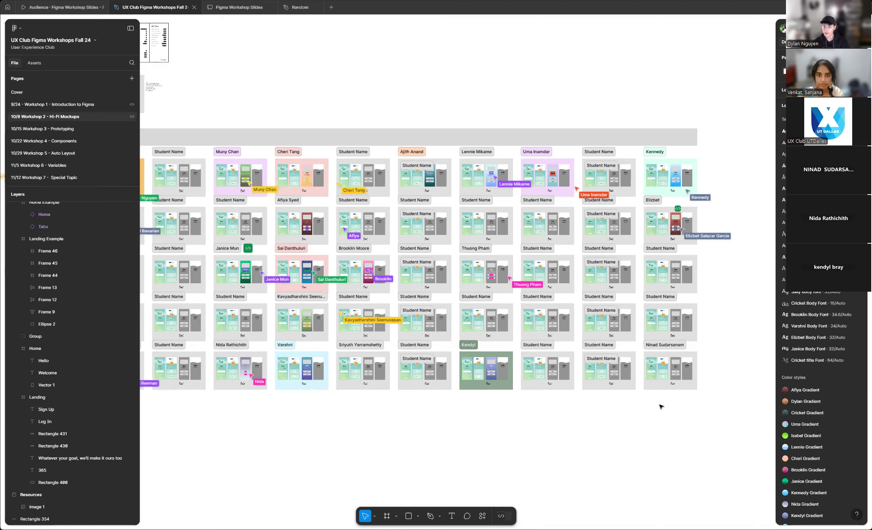
scroll(659, 406, "down", 3)
scroll(285, 155, "up", 5)
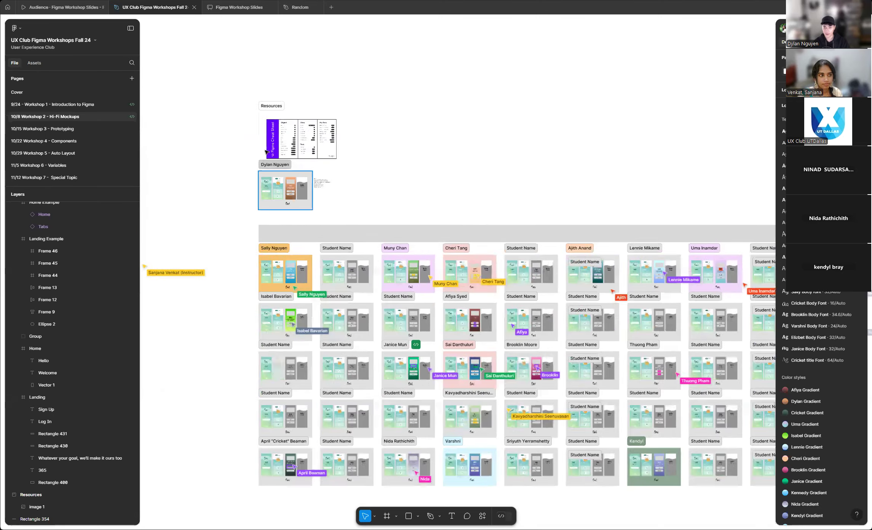
- Compare the Landing frame's buttons with the rounded Log in and Sign Up buttons in the Landing Example
left_click(295, 157)
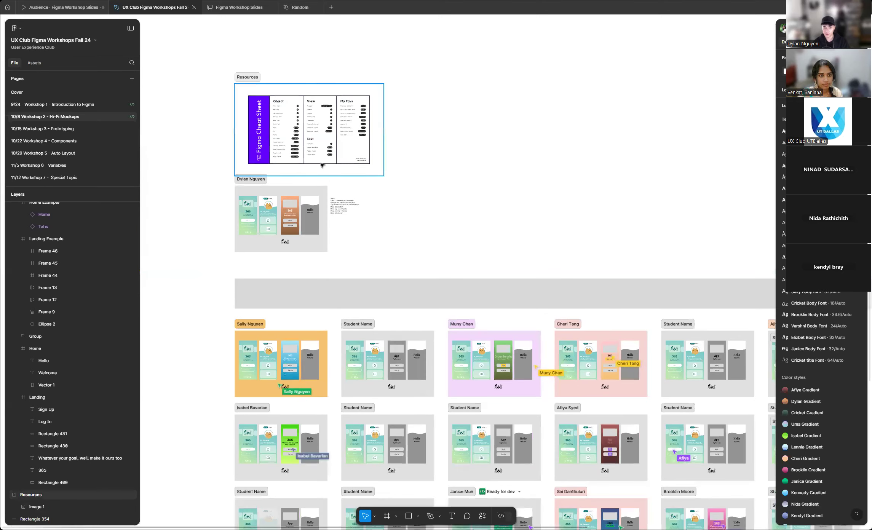
scroll(332, 155, "up", 2)
scroll(271, 246, "up", 6)
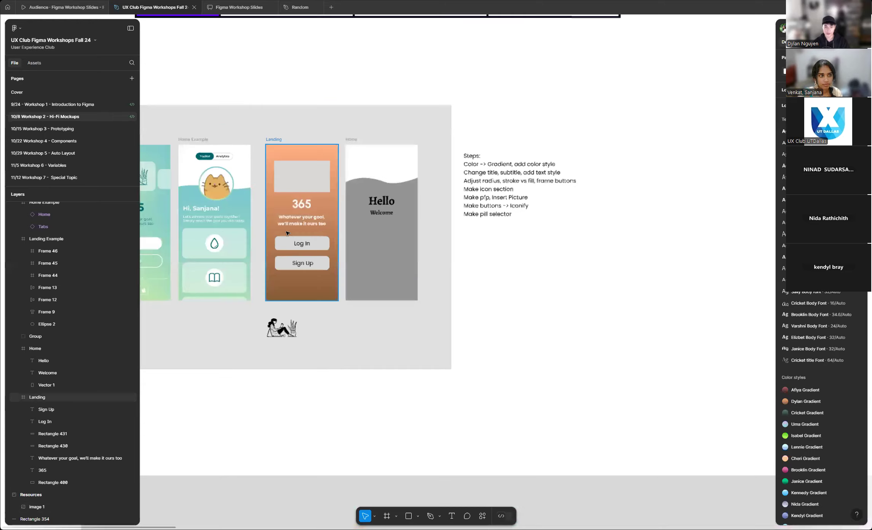
scroll(283, 230, "up", 1)
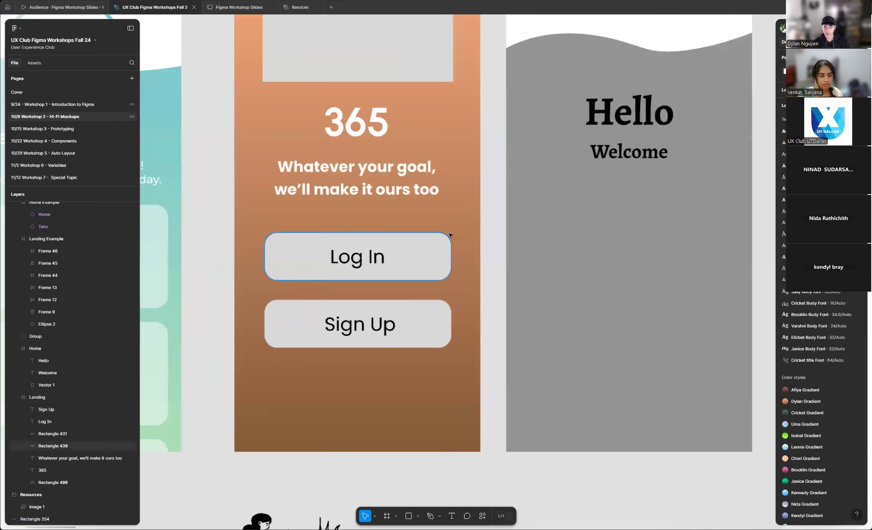
scroll(544, 236, "down", 6)
scroll(319, 241, "up", 3)
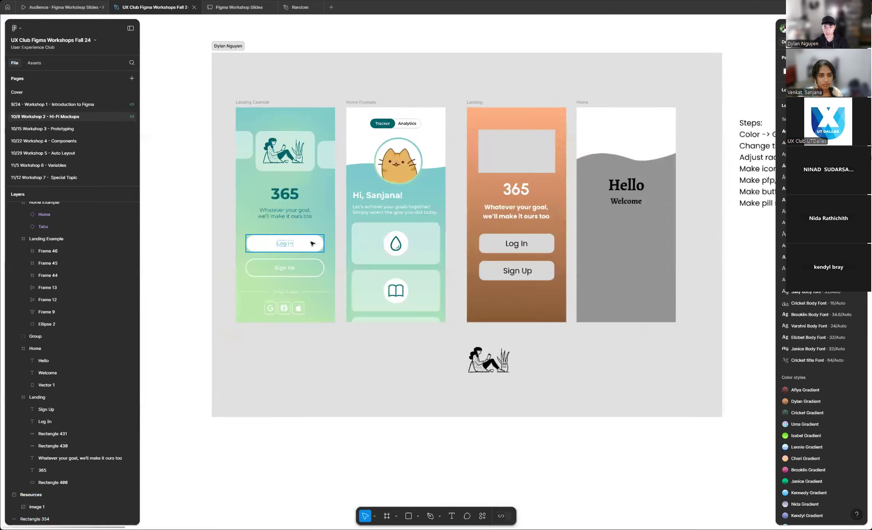
scroll(667, 235, "down", 5)
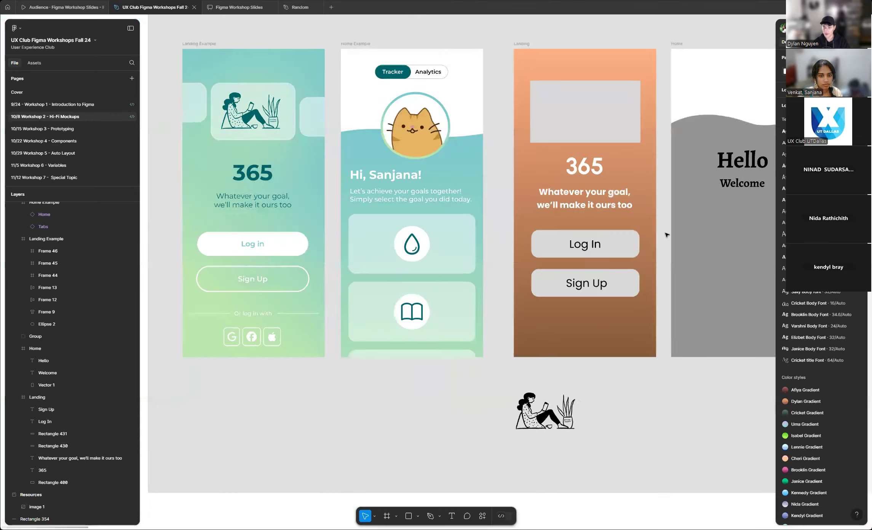
scroll(667, 234, "up", 5)
scroll(668, 235, "up", 3)
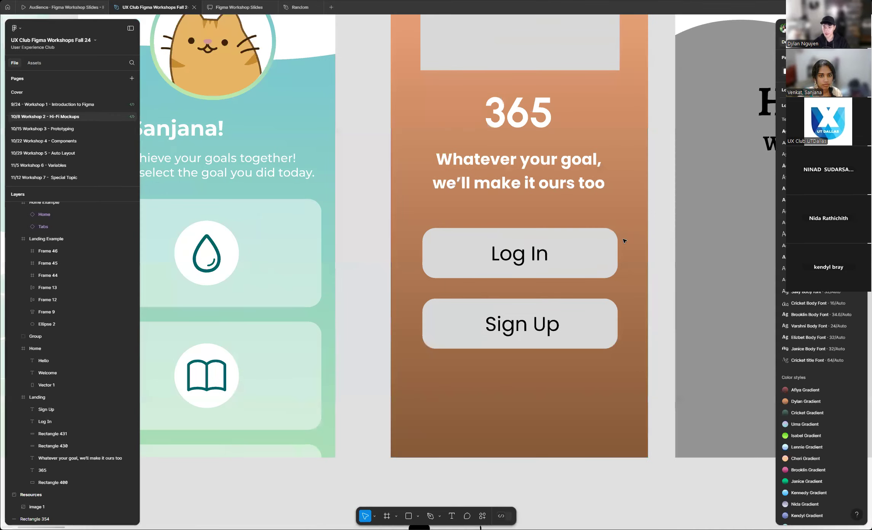
- Increase the corner radius of the Landing frame's "Log In" button rectangle until its ends are fully rounded into a pill shape
left_click(592, 244)
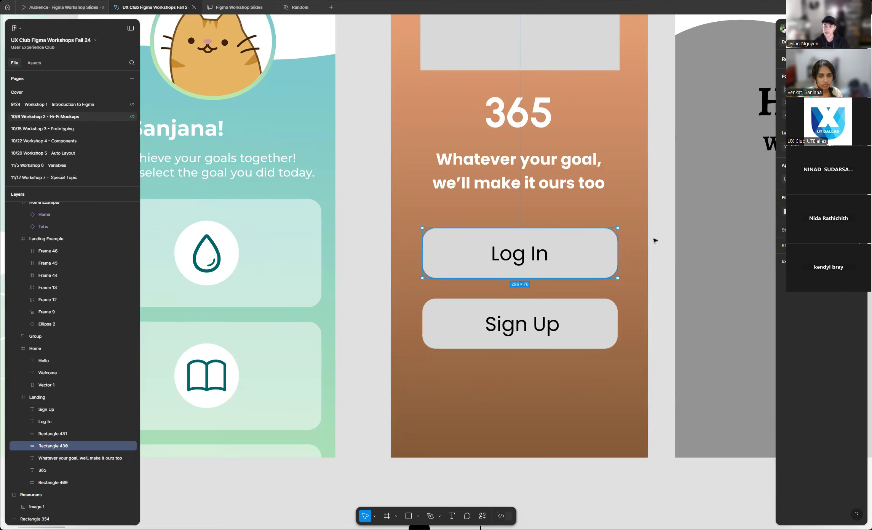
scroll(658, 239, "up", 2)
scroll(304, 235, "down", 3)
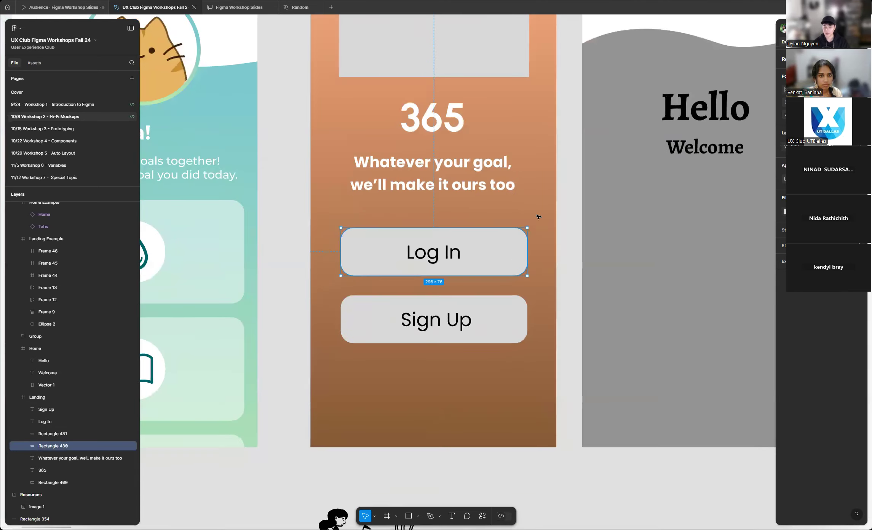
scroll(565, 219, "up", 2)
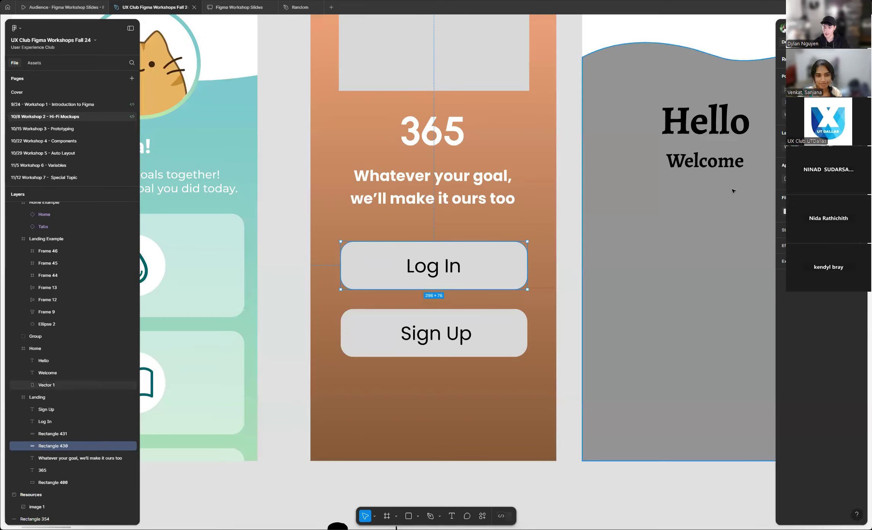
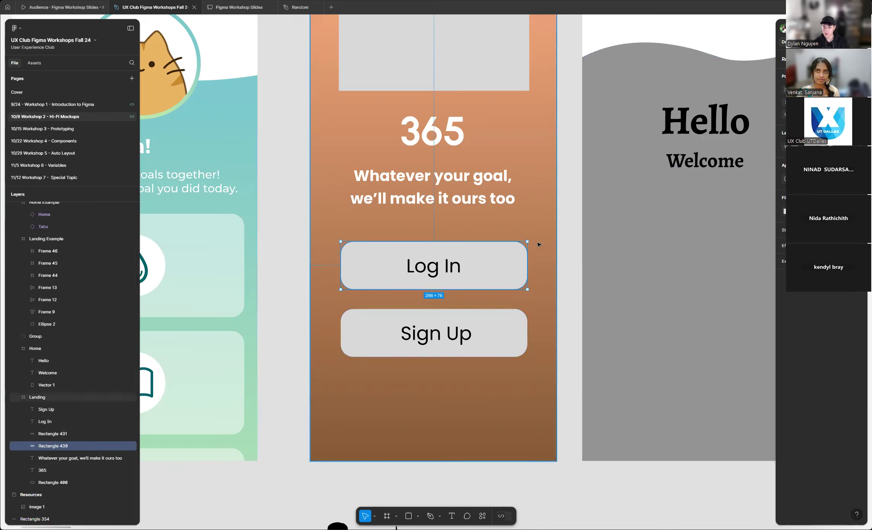
scroll(535, 287, "up", 3)
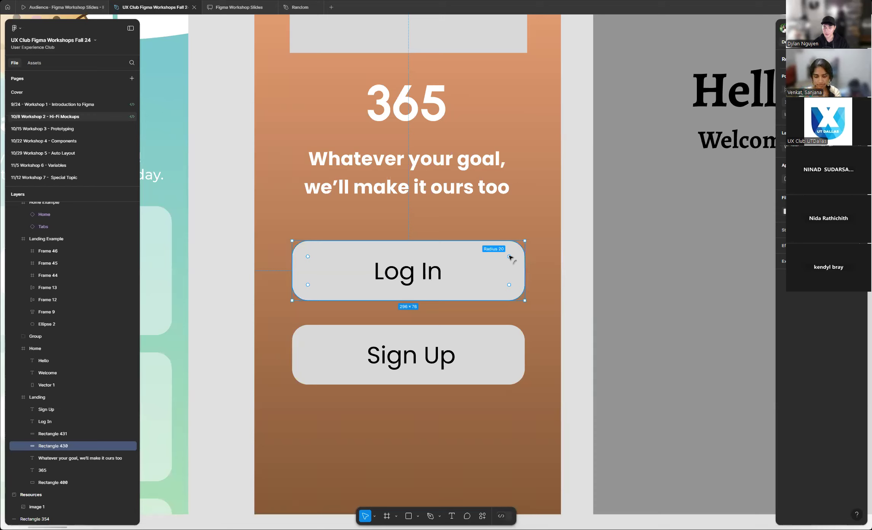
left_click_drag(509, 257, 467, 281)
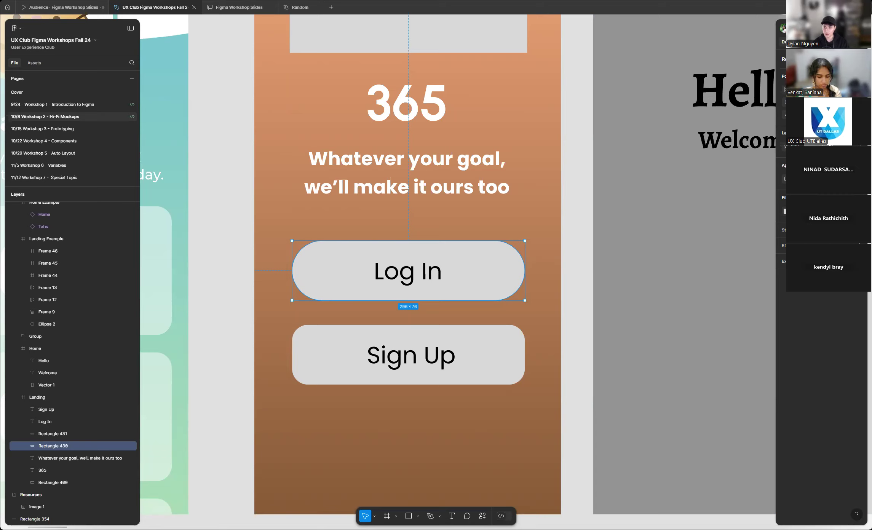
left_click_drag(823, 179, 800, 182)
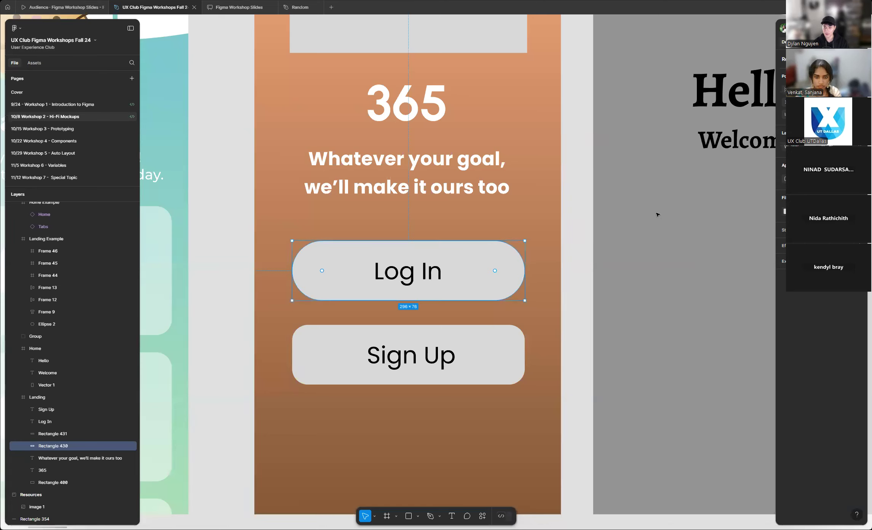
left_click(572, 244)
- Increase the corner radius of the "Sign Up" button rectangle to the same fully rounded pill shape as the "Log In" button
scroll(361, 287, "down", 2)
scroll(361, 286, "up", 3)
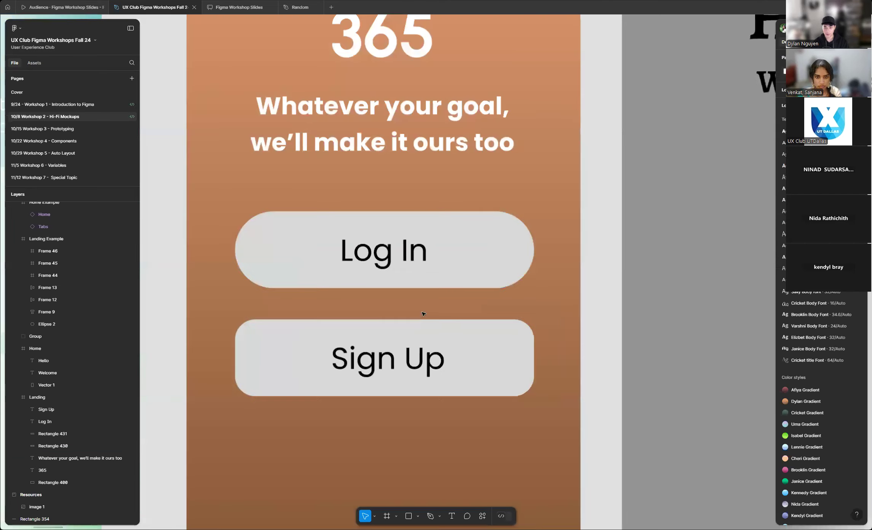
left_click(483, 359)
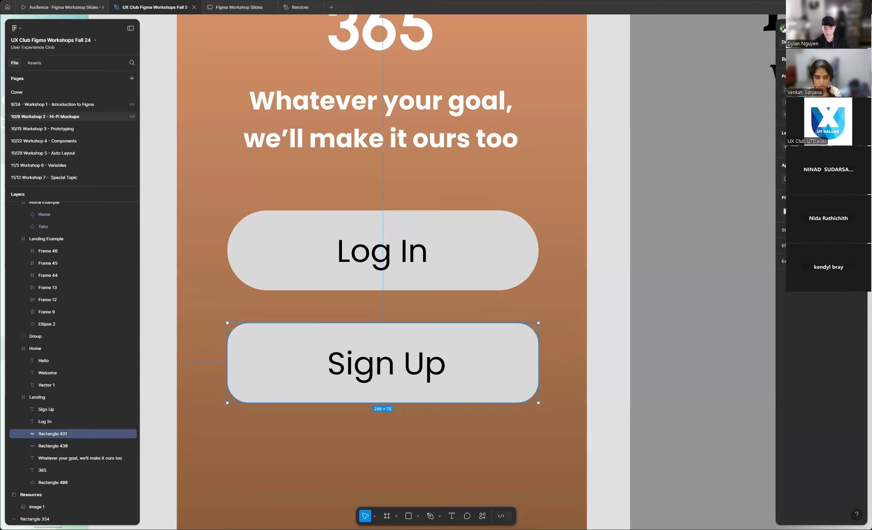
left_click_drag(787, 179, 811, 179)
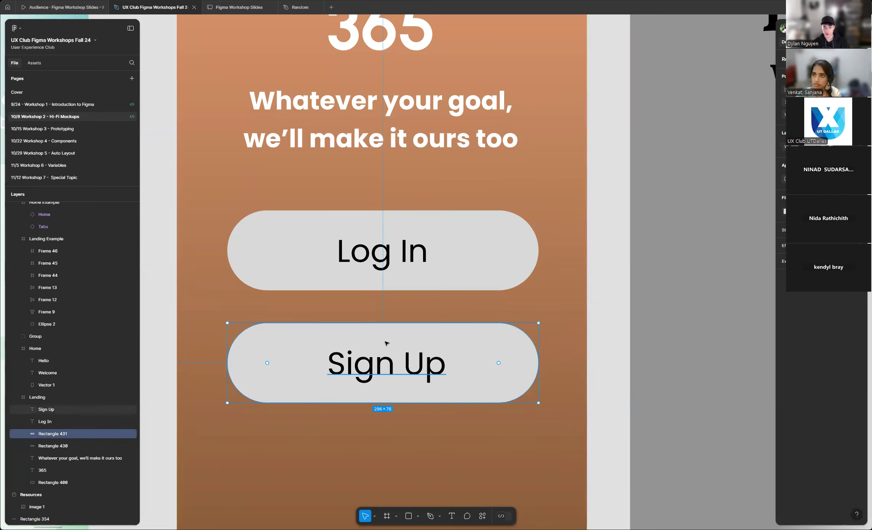
left_click(622, 282)
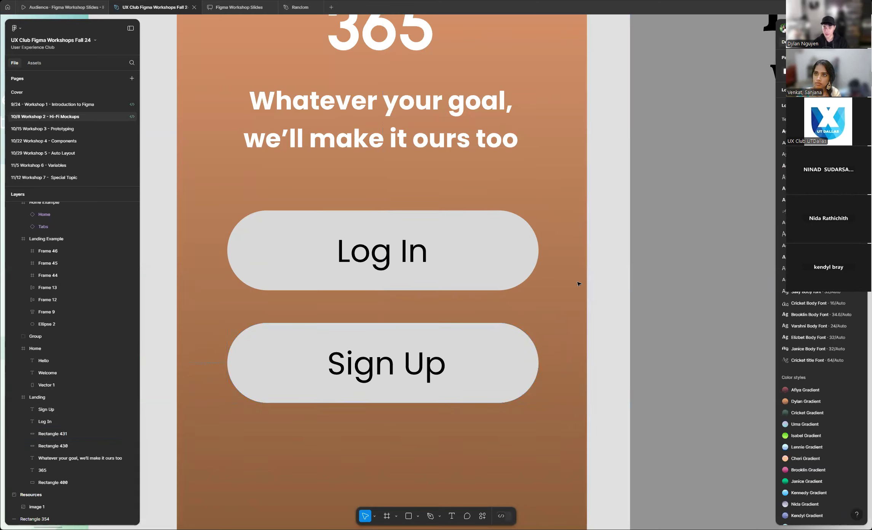
- Look over the participants' workspaces across the whole grid to check how their Landing buttons are progressing
scroll(578, 284, "down", 6)
scroll(365, 291, "down", 5)
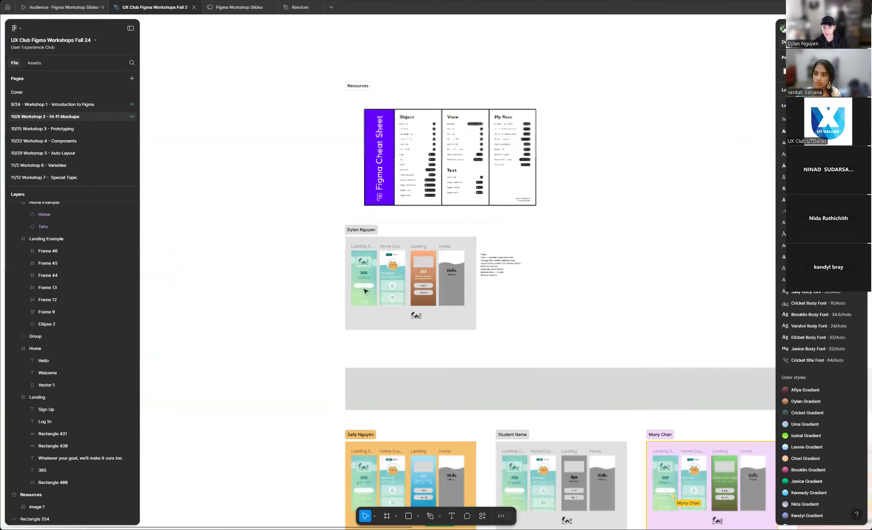
scroll(239, 340, "down", 4)
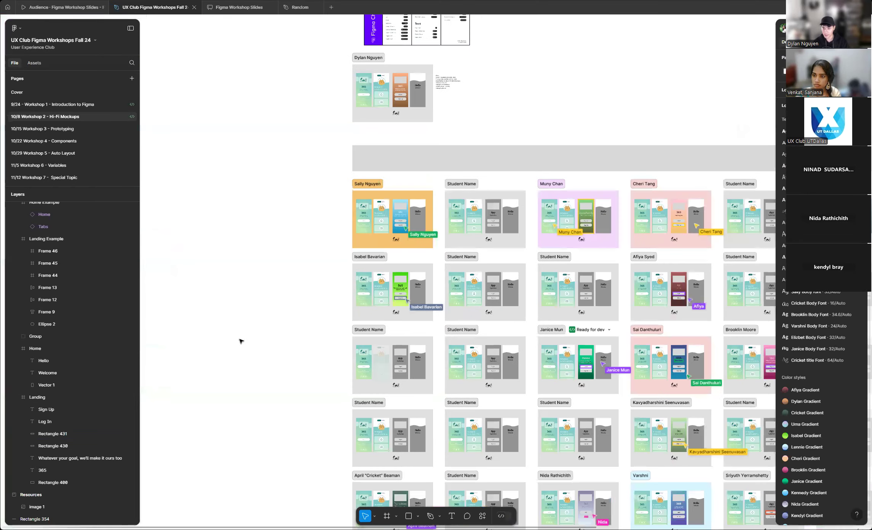
scroll(240, 341, "down", 4)
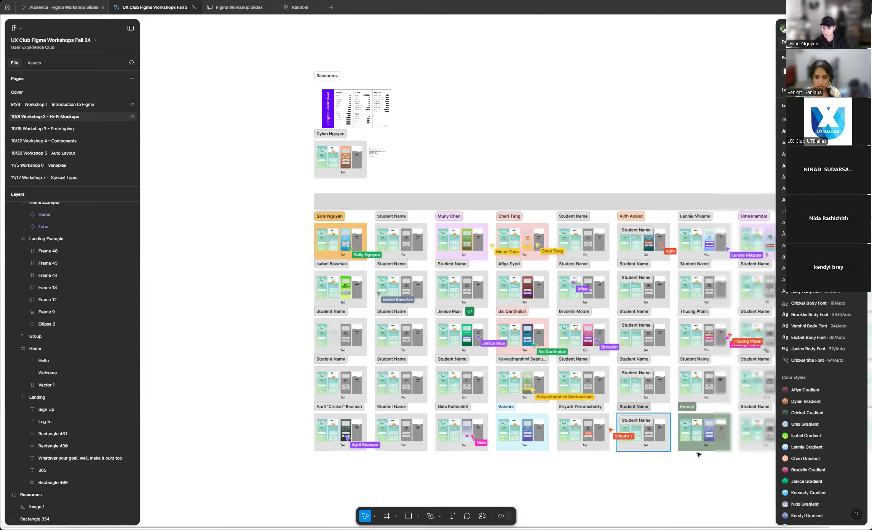
scroll(658, 463, "up", 4)
scroll(658, 463, "up", 2)
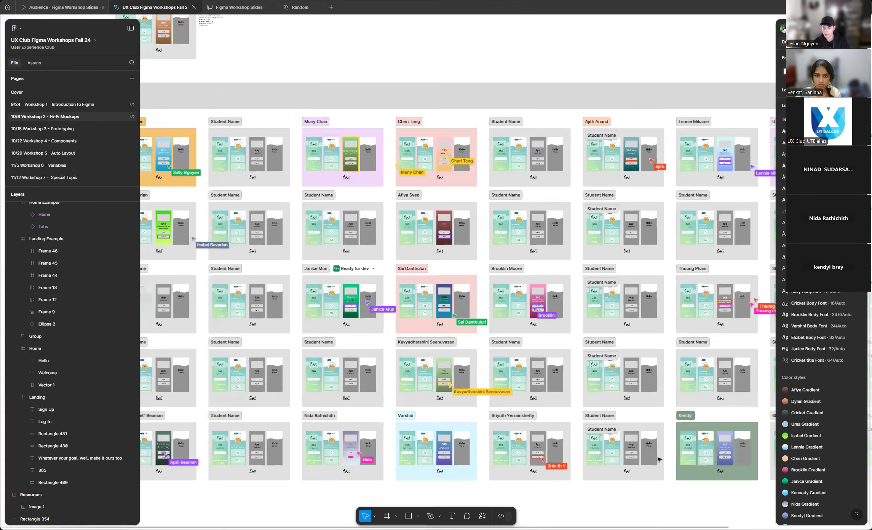
scroll(671, 256, "up", 3)
scroll(671, 256, "right", 6)
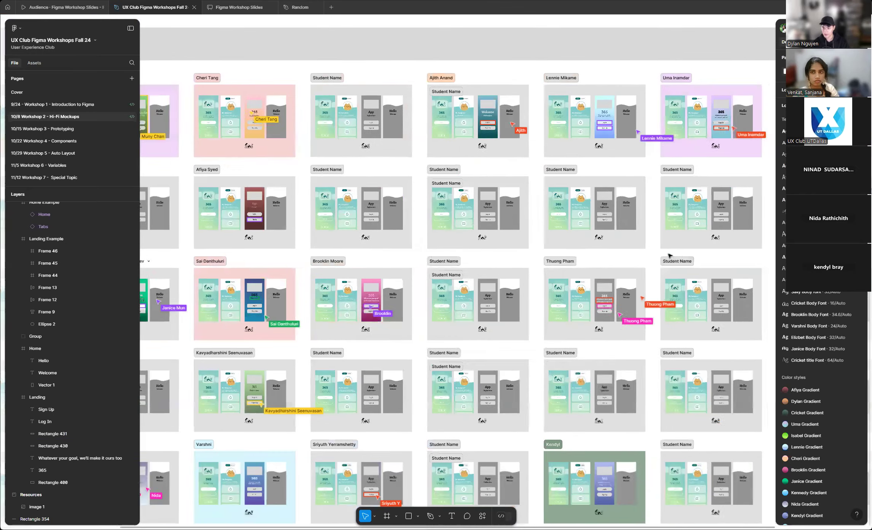
scroll(653, 258, "right", 4)
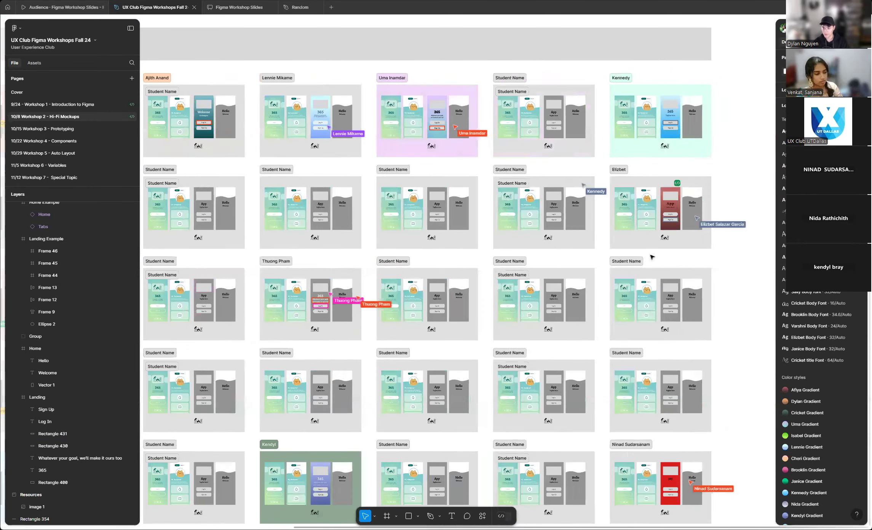
scroll(653, 257, "left", 2)
scroll(652, 257, "down", 3)
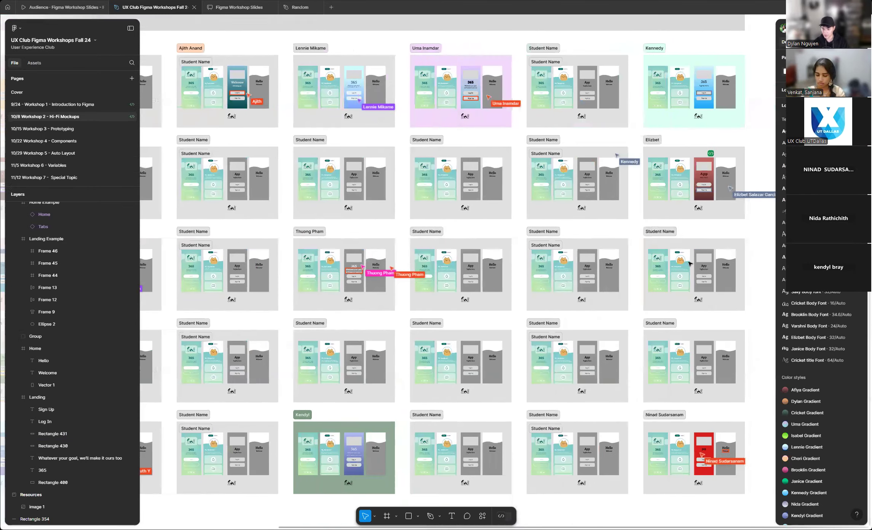
scroll(723, 263, "down", 2, "ctrl")
scroll(724, 263, "down", 3, "ctrl")
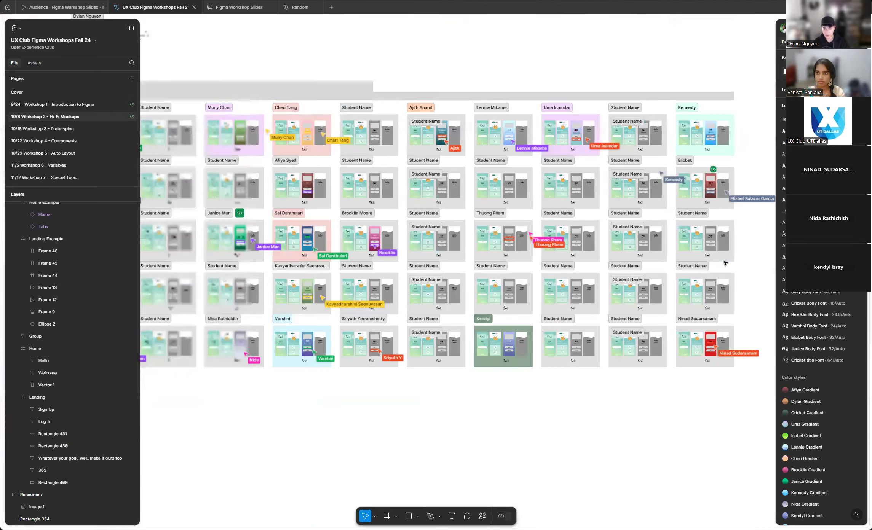
scroll(328, 383, "up", 4, "ctrl")
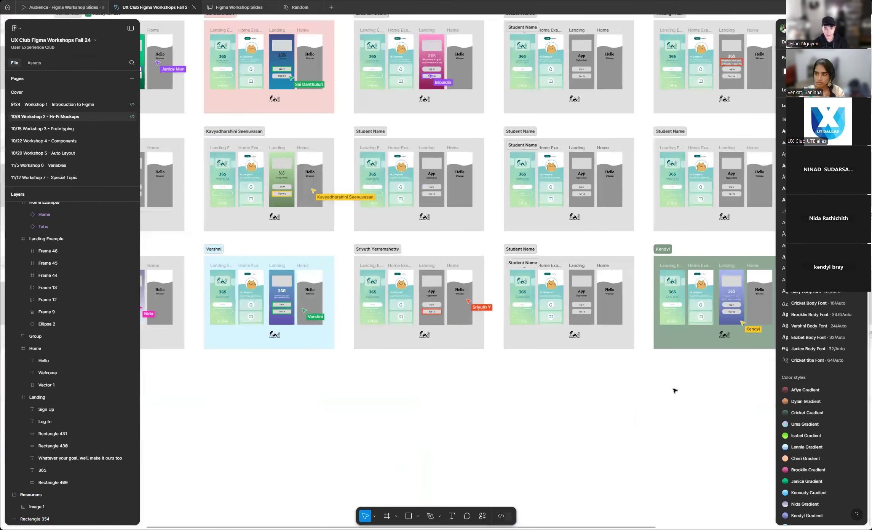
scroll(696, 406, "down", 4, "ctrl")
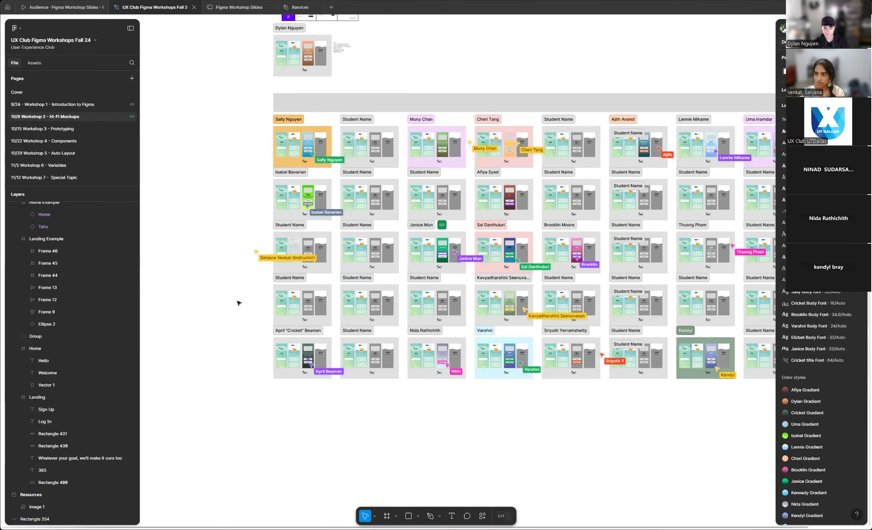
scroll(304, 323, "up", 5, "ctrl")
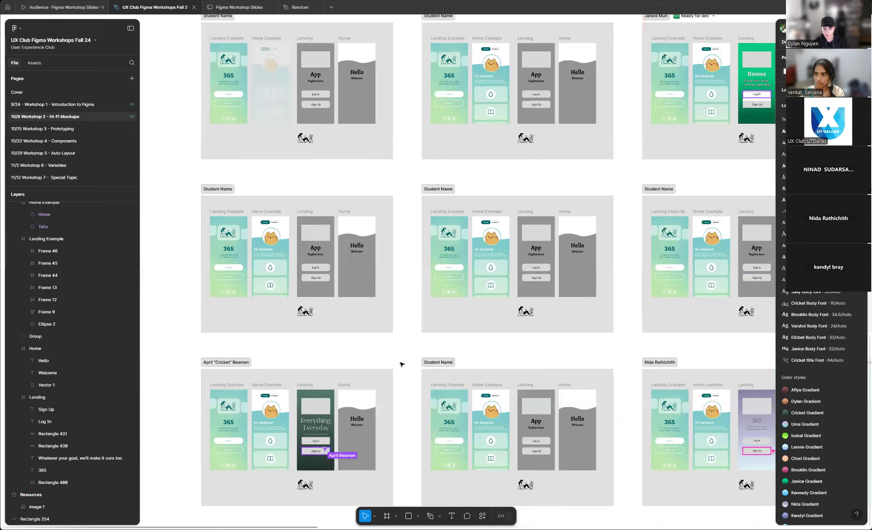
scroll(403, 352, "up", 10)
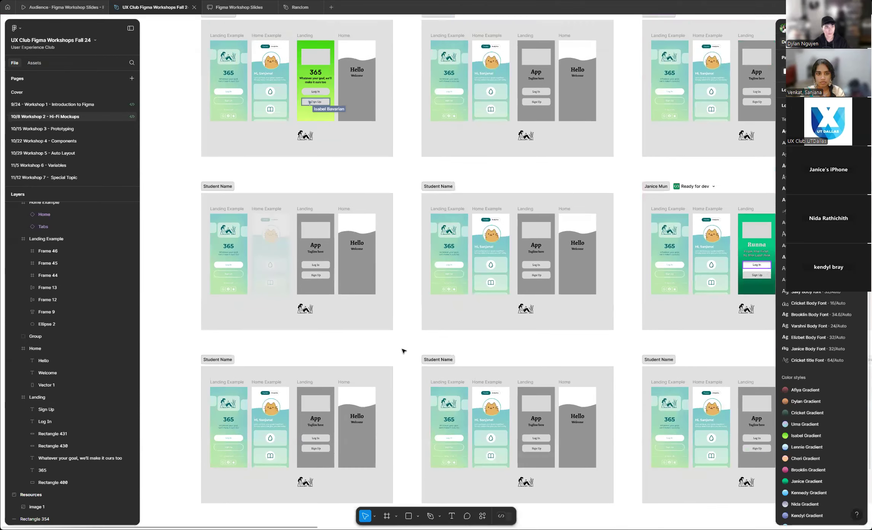
- Reduce the corner radius of the instructor's "Log In" button rectangle in the Landing frame to 13
scroll(395, 305, "up", 10)
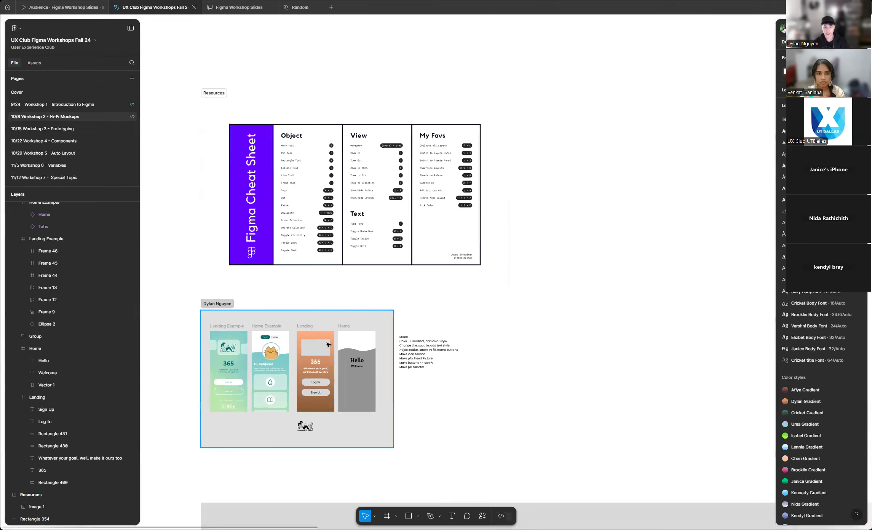
scroll(282, 396, "up", 3, "ctrl")
scroll(291, 389, "up", 3, "ctrl")
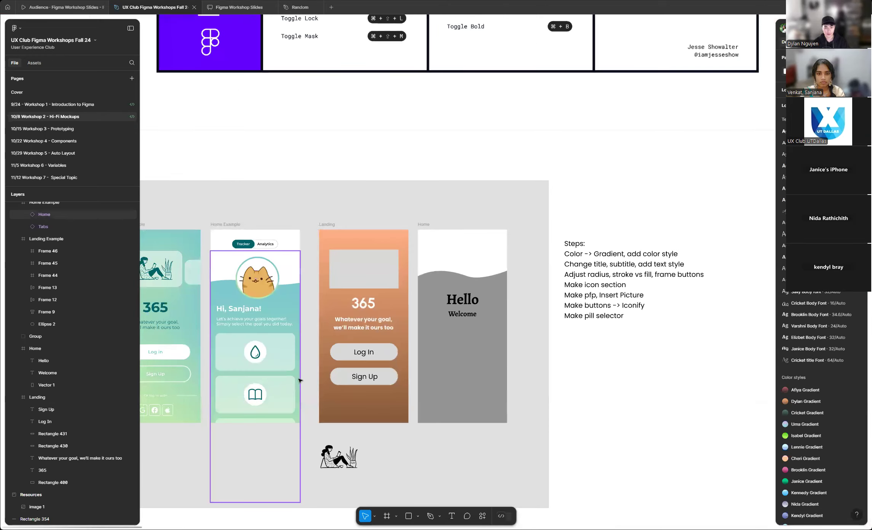
left_click(323, 369)
scroll(324, 369, "up", 10, "ctrl")
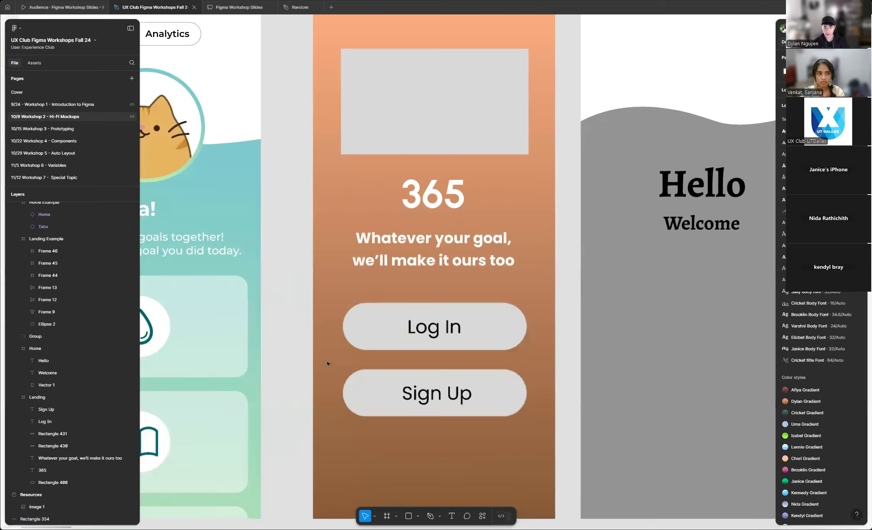
left_click(441, 284)
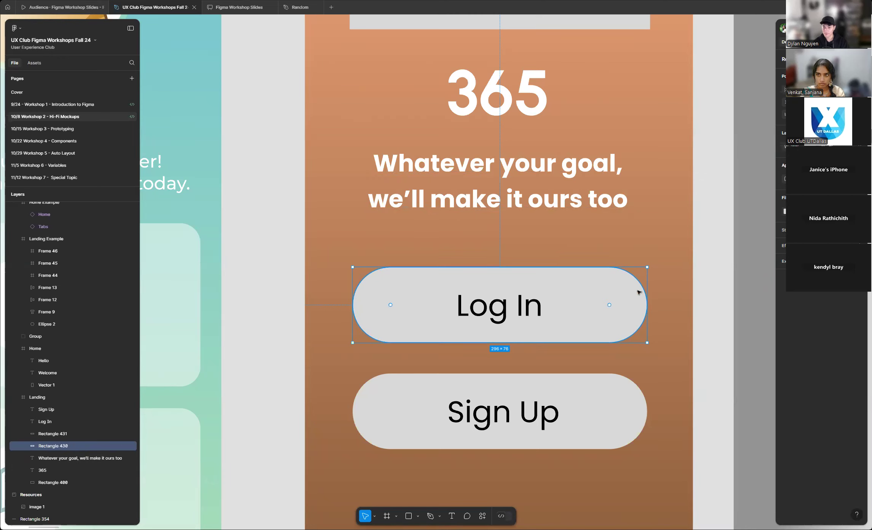
left_click_drag(609, 305, 633, 280)
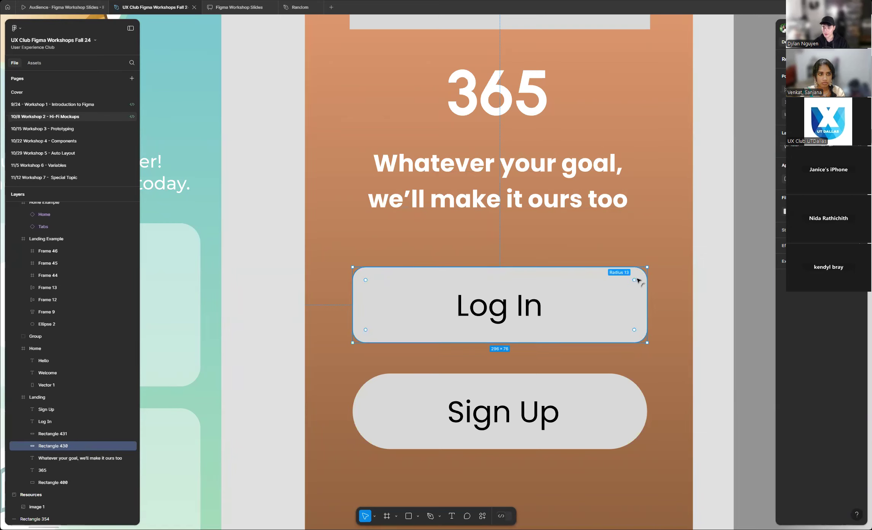
left_click(708, 279)
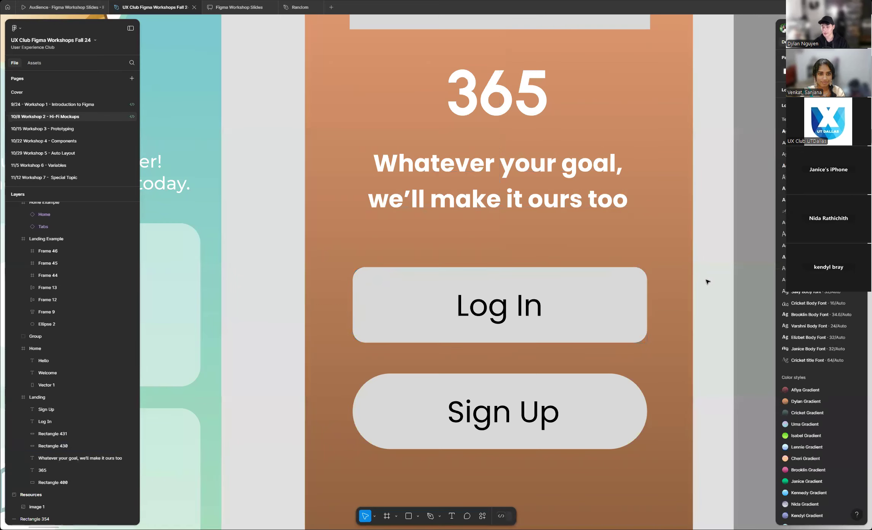
- Increase the corner radius of the Landing frame's "Log In" button rectangle from rounded corners to a full pill shape
scroll(708, 282, "up", 2)
left_click(605, 306)
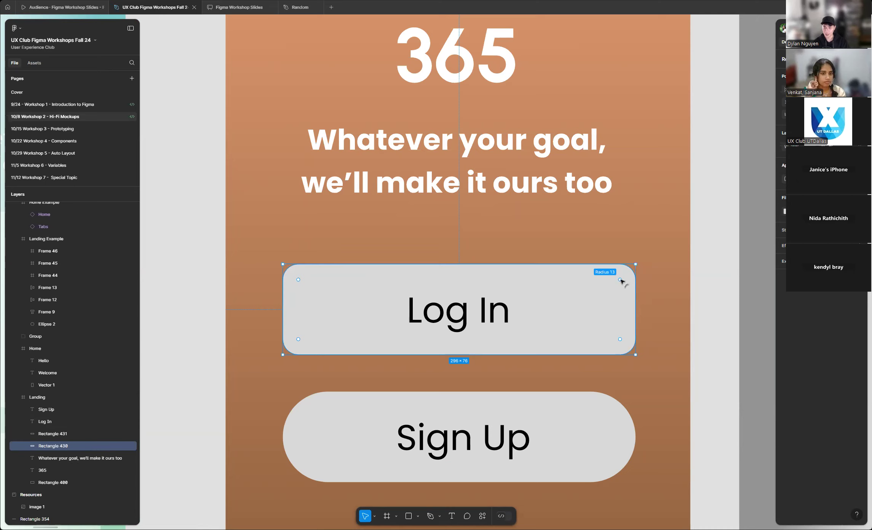
left_click_drag(621, 280, 545, 314)
scroll(444, 281, "down", 3)
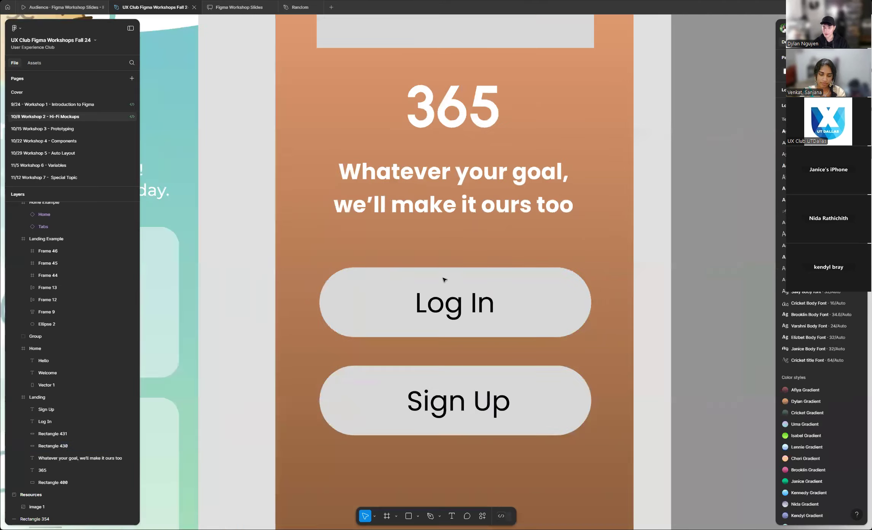
- Look over the participants' grid and examine the workspace with the red Landing frame, including the space for its subtitle text
scroll(531, 305, "down", 5)
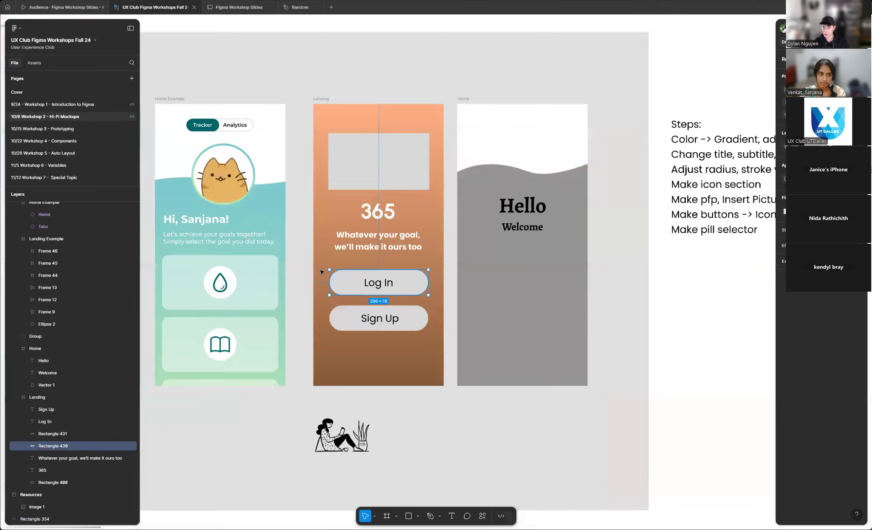
scroll(400, 280, "down", 6)
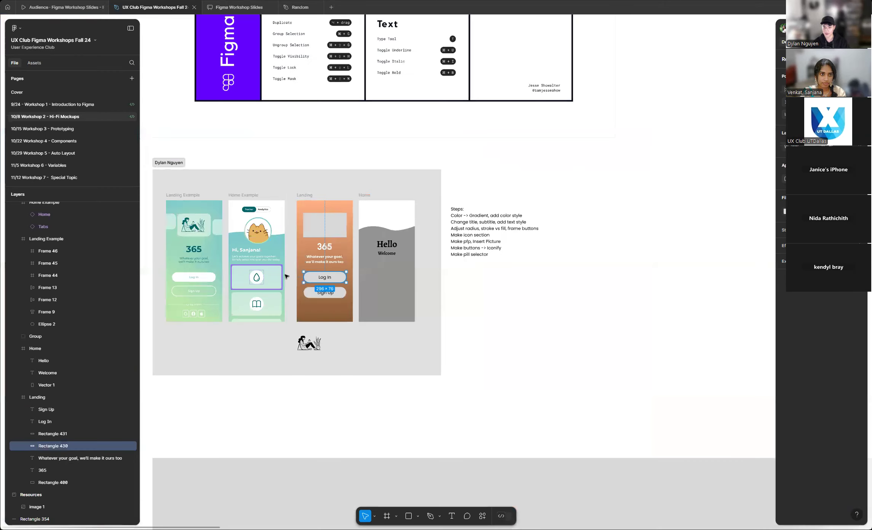
scroll(281, 281, "down", 1)
left_click(198, 347)
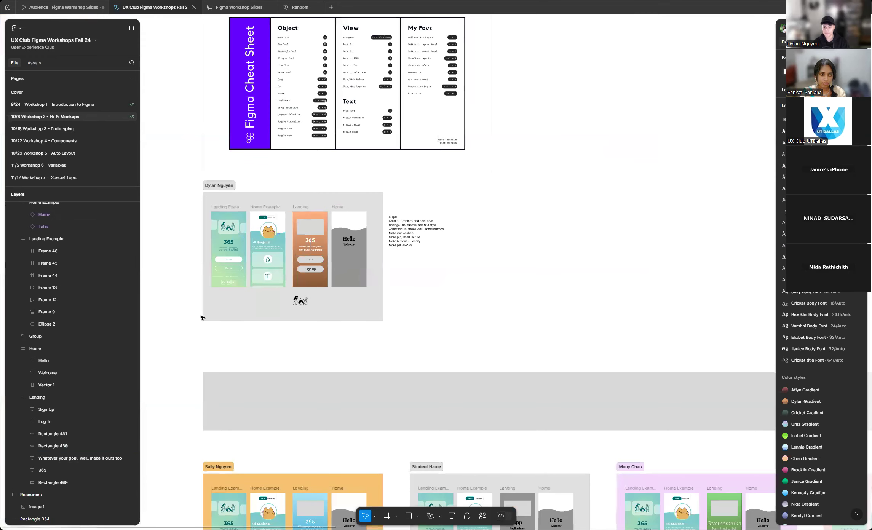
scroll(201, 316, "down", 3)
scroll(201, 317, "down", 4)
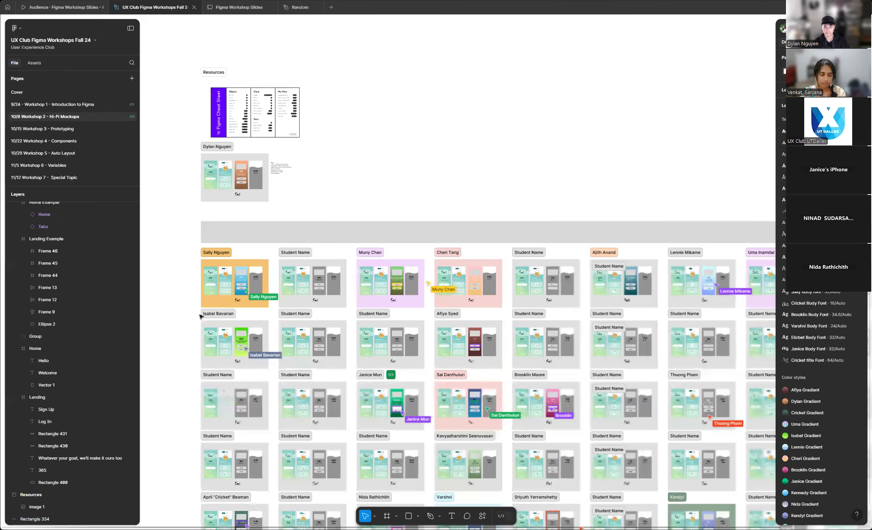
scroll(201, 317, "down", 5)
scroll(201, 316, "up", 1)
scroll(201, 317, "down", 3)
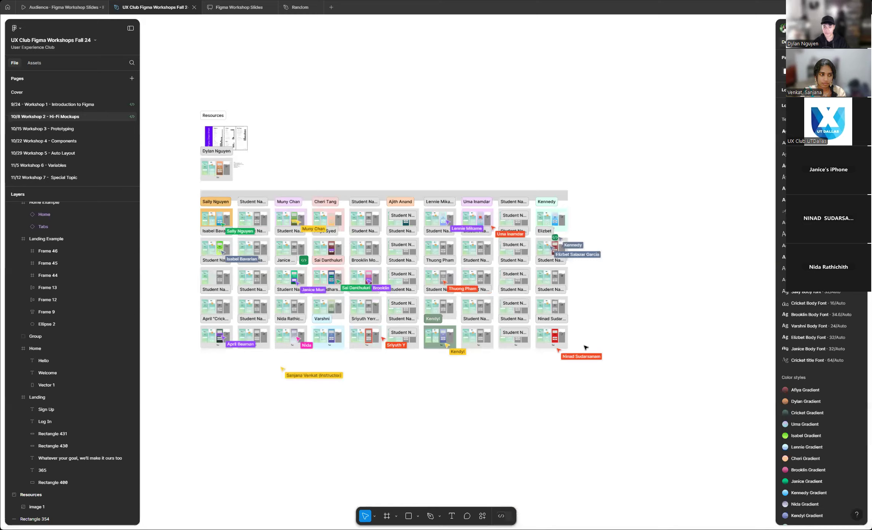
scroll(552, 345, "up", 6)
scroll(550, 344, "up", 8)
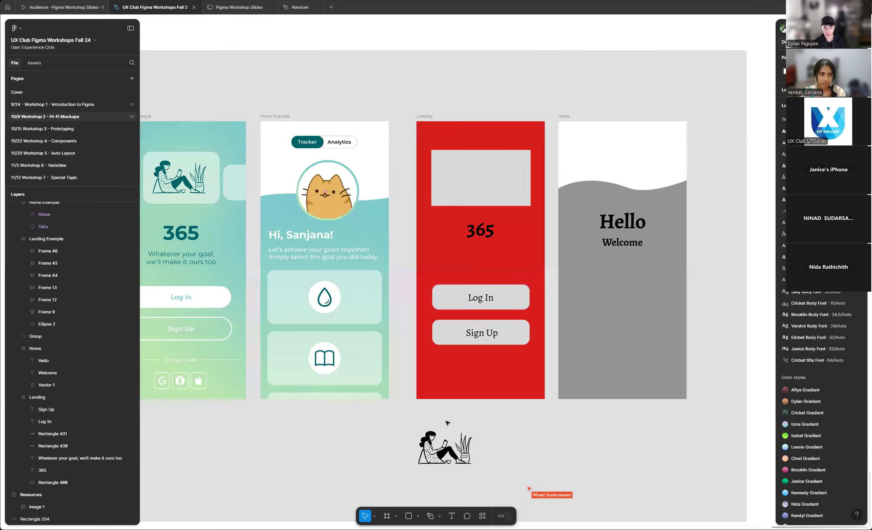
key("t")
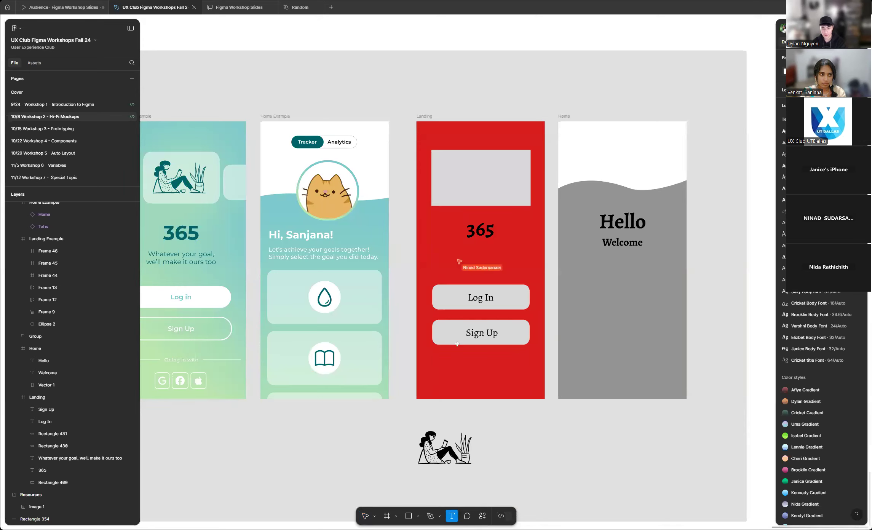
key("v")
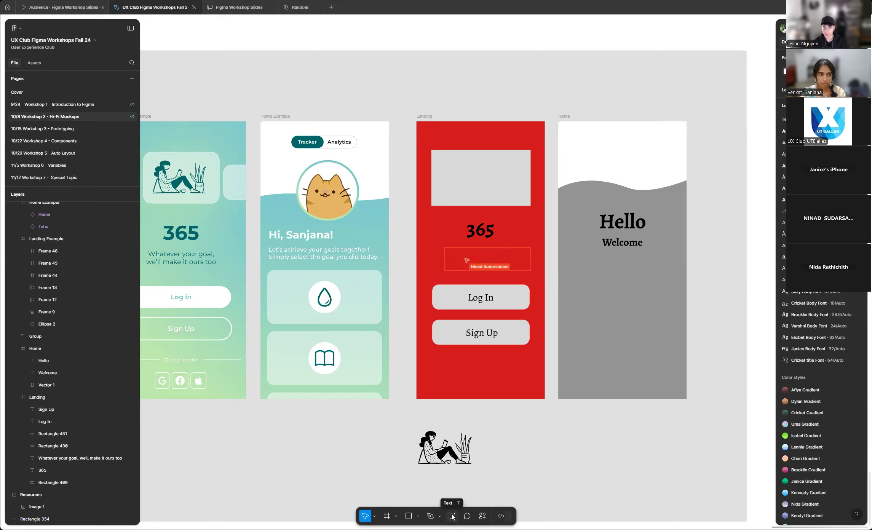
- Return to the instructor's workspace and examine its Landing frame side by side with the Landing Example
scroll(631, 432, "down", 3)
scroll(671, 373, "down", 10)
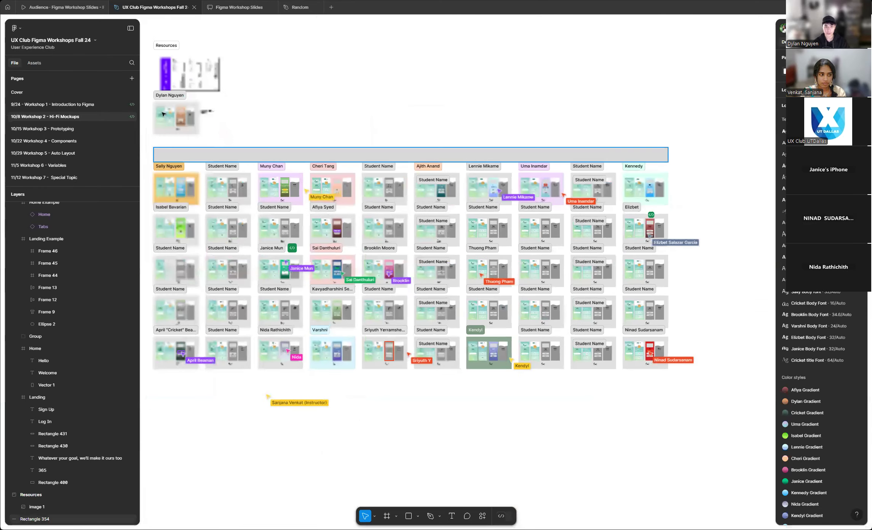
scroll(191, 122, "up", 10)
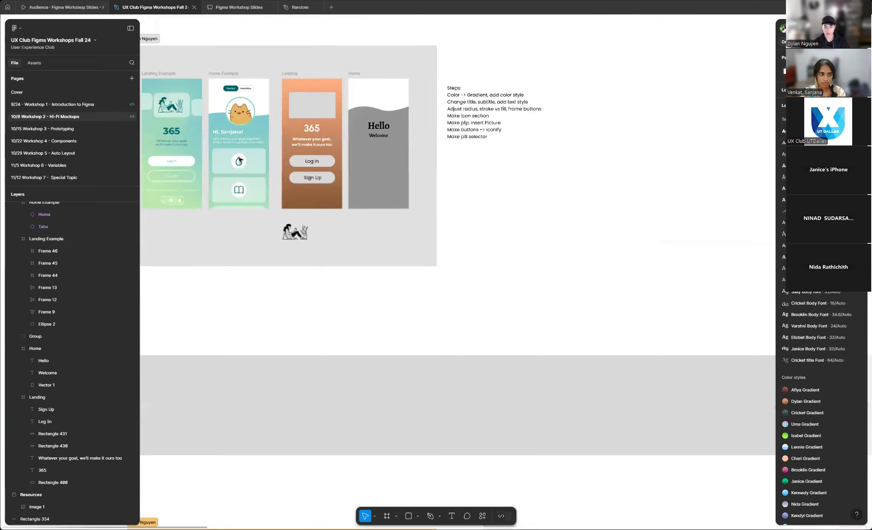
scroll(315, 168, "up", 5)
scroll(437, 272, "up", 3)
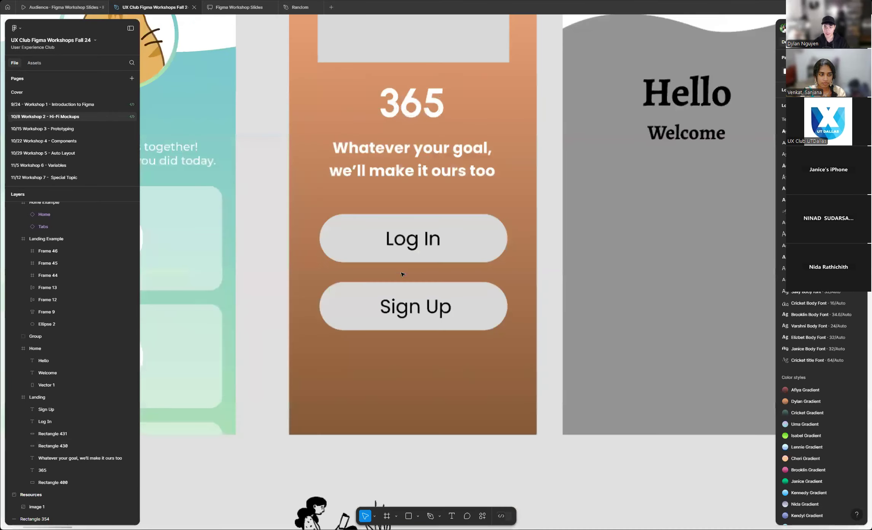
scroll(565, 255, "down", 3)
scroll(495, 232, "up", 3)
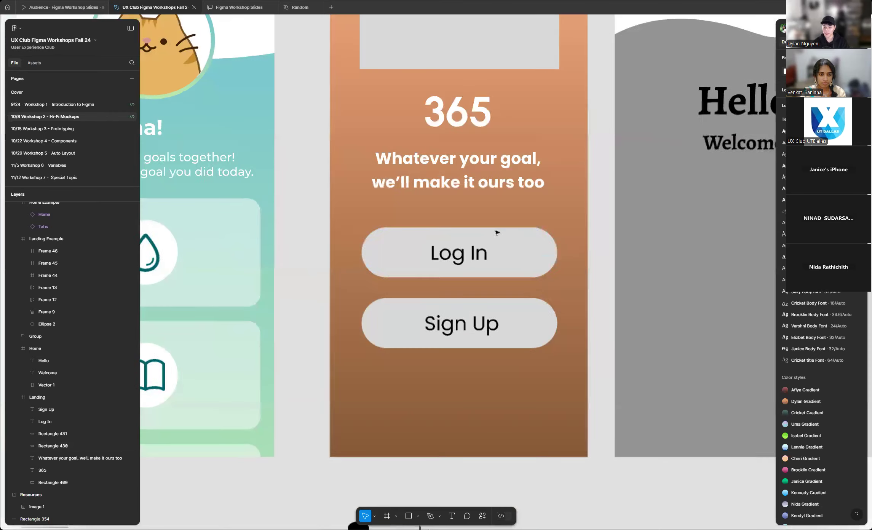
scroll(590, 249, "down", 5)
scroll(585, 248, "up", 4)
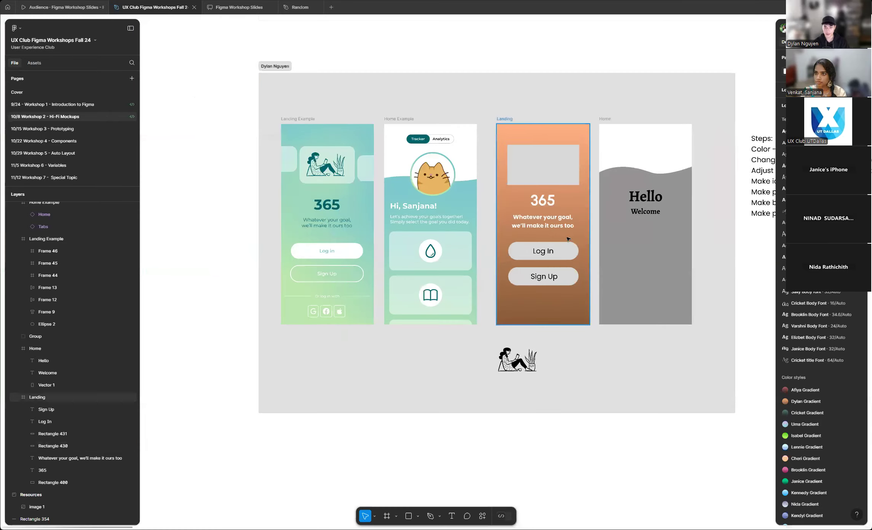
scroll(643, 273, "down", 3)
scroll(530, 253, "up", 2)
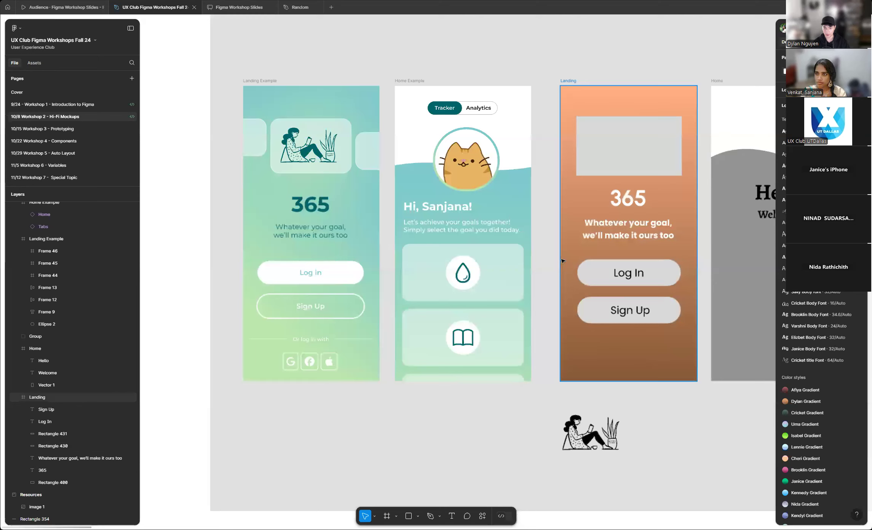
- Change the fill of the Landing frame's "Log In" button rectangle to white (FFFFFF), following the Landing Example's filled button
left_click(654, 273)
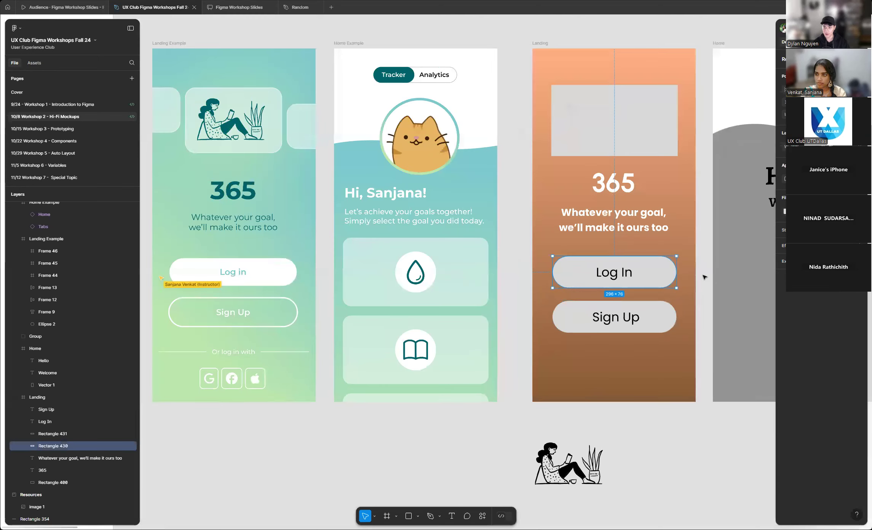
scroll(703, 272, "up", 2)
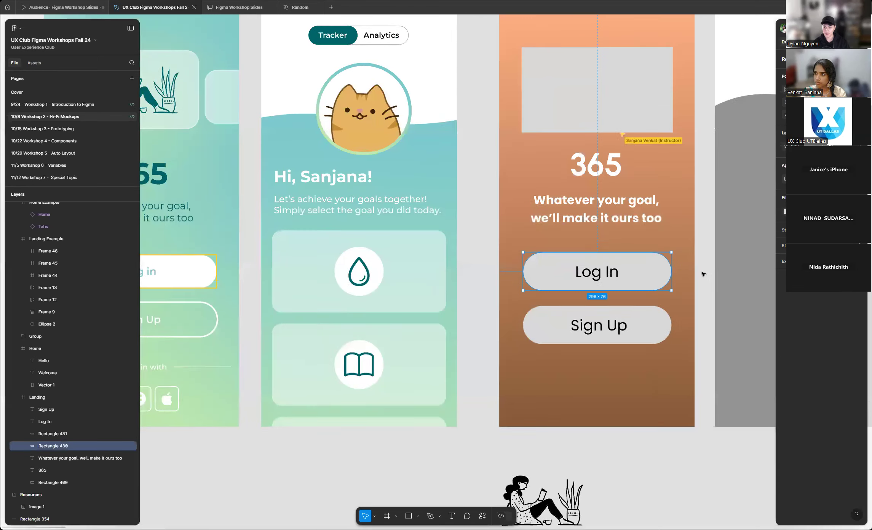
scroll(696, 262, "down", 5)
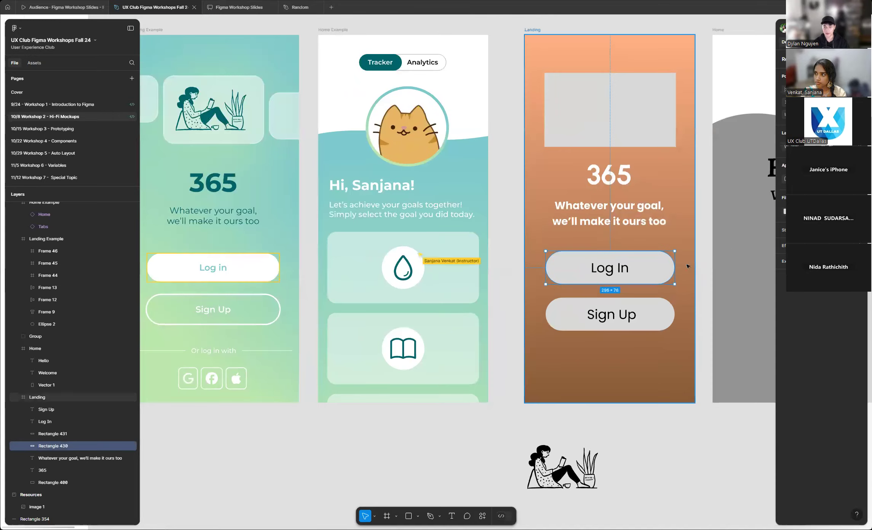
scroll(413, 258, "left", 5)
scroll(413, 259, "up", 5)
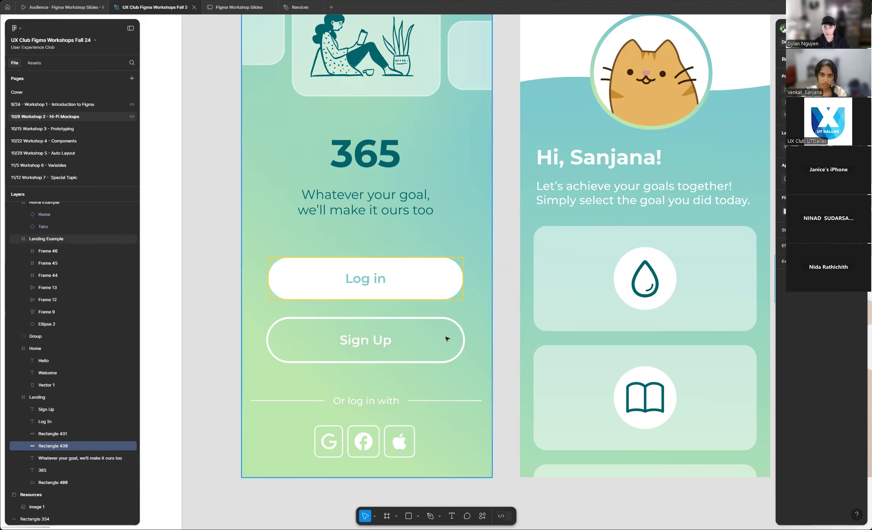
scroll(201, 308, "down", 2)
scroll(201, 308, "down", 3)
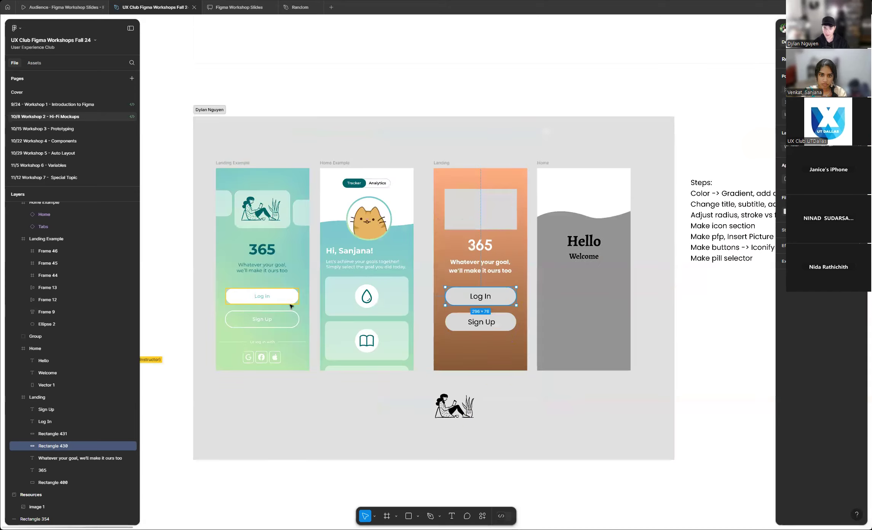
scroll(489, 294, "up", 5)
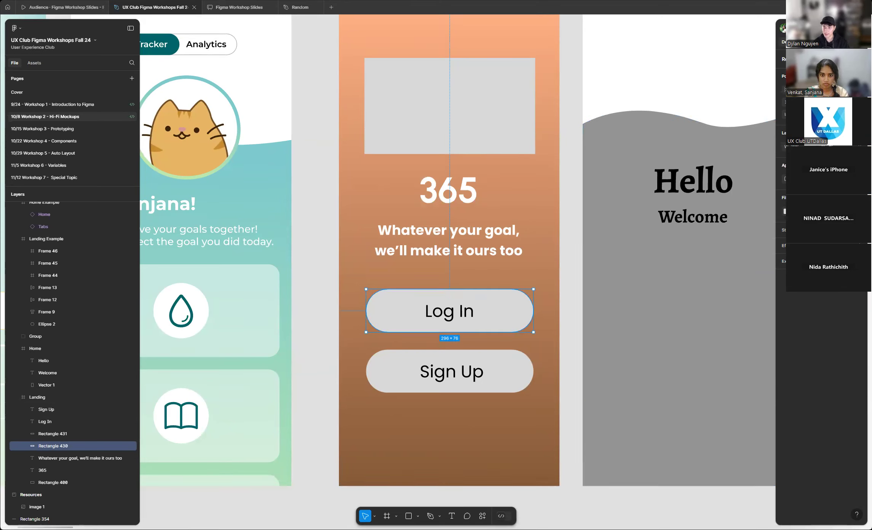
left_click(786, 212)
left_click_drag(699, 257, 659, 226)
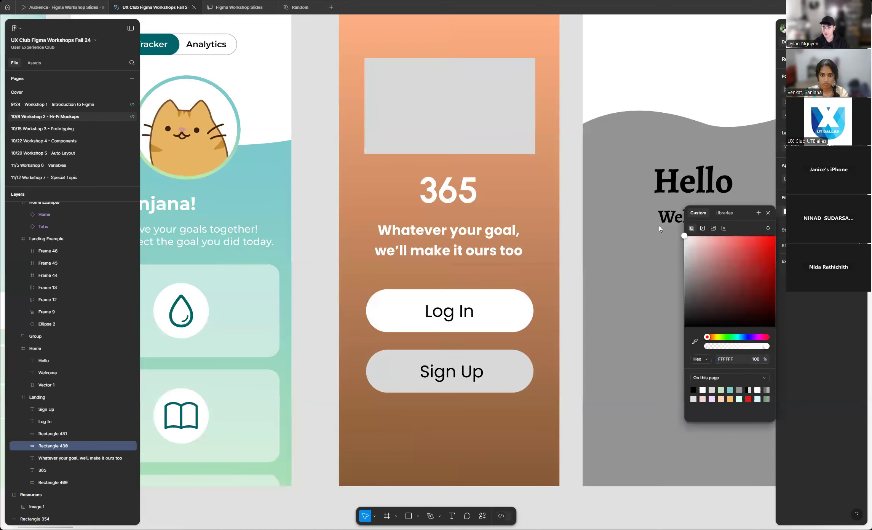
left_click(577, 241)
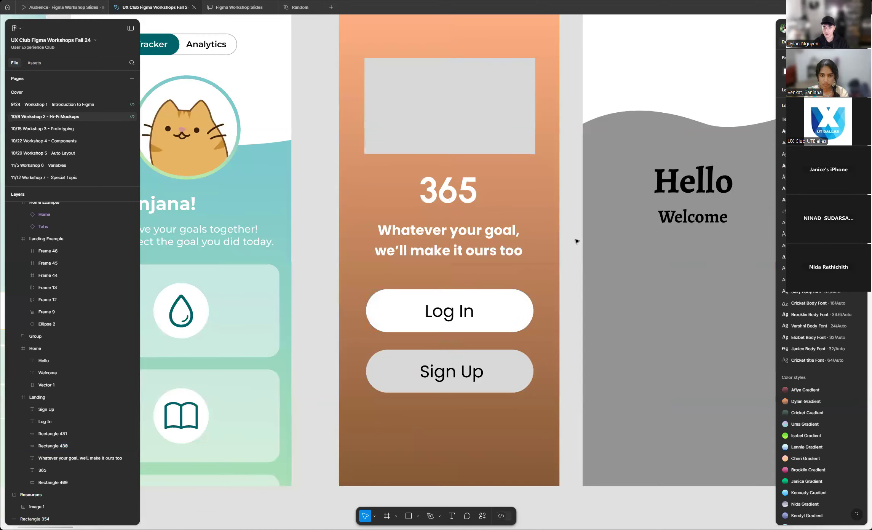
- Add a stroke to the Landing frame's "Sign Up" button rectangle and set its colour to white (FFFFFF)
scroll(577, 241, "down", 4)
scroll(577, 242, "up", 3)
scroll(352, 262, "down", 3)
scroll(448, 324, "up", 4)
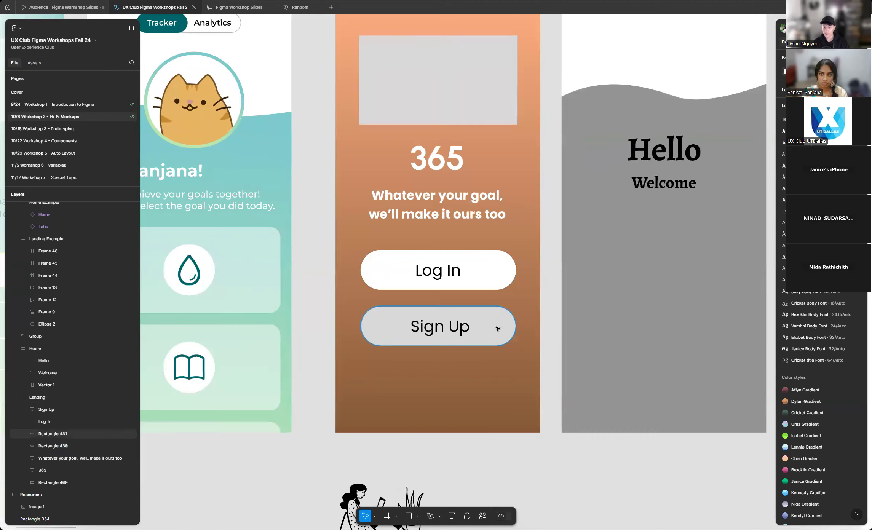
scroll(537, 315, "down", 5)
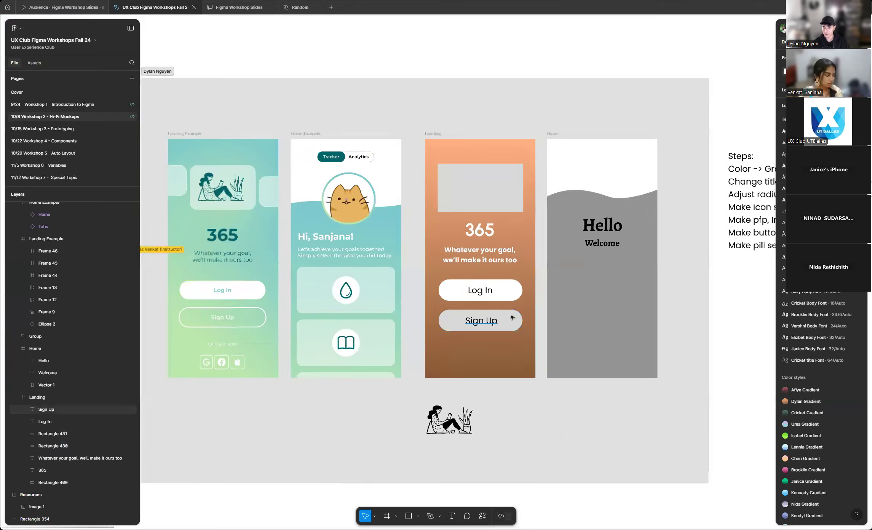
scroll(511, 319, "up", 6)
left_click(548, 325)
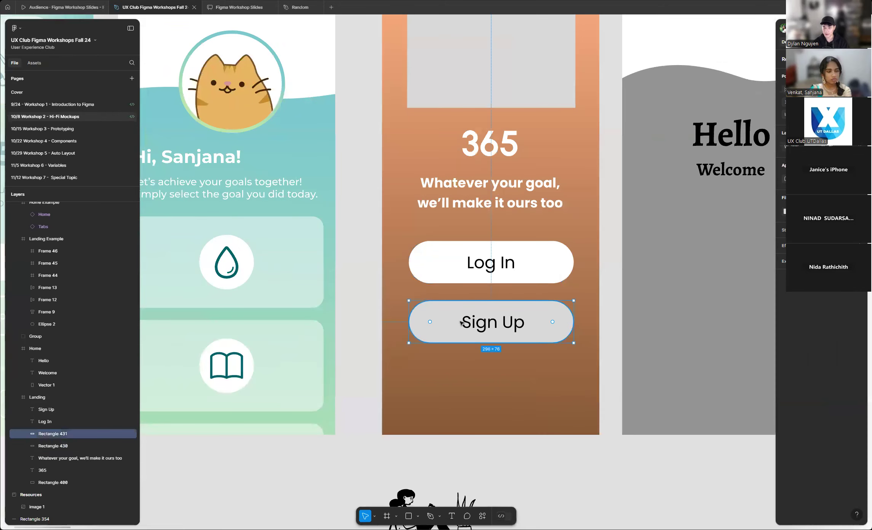
scroll(547, 319, "up", 2)
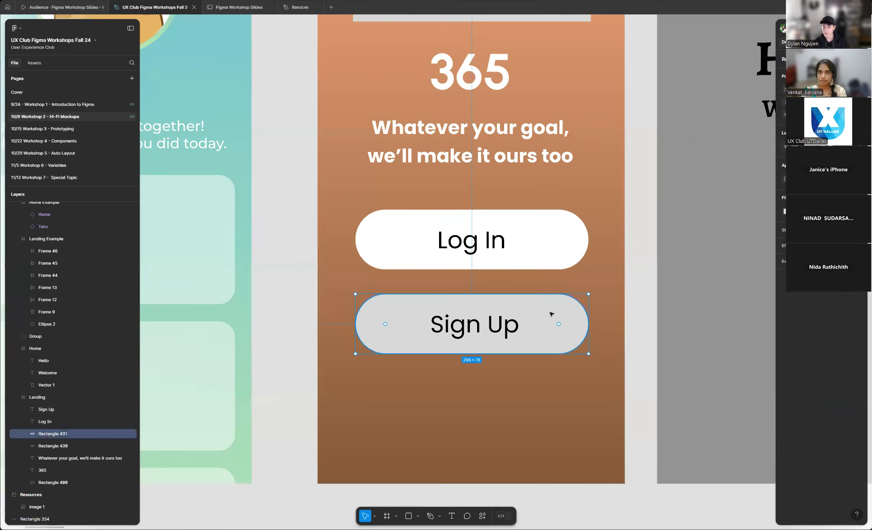
scroll(615, 298, "up", 2)
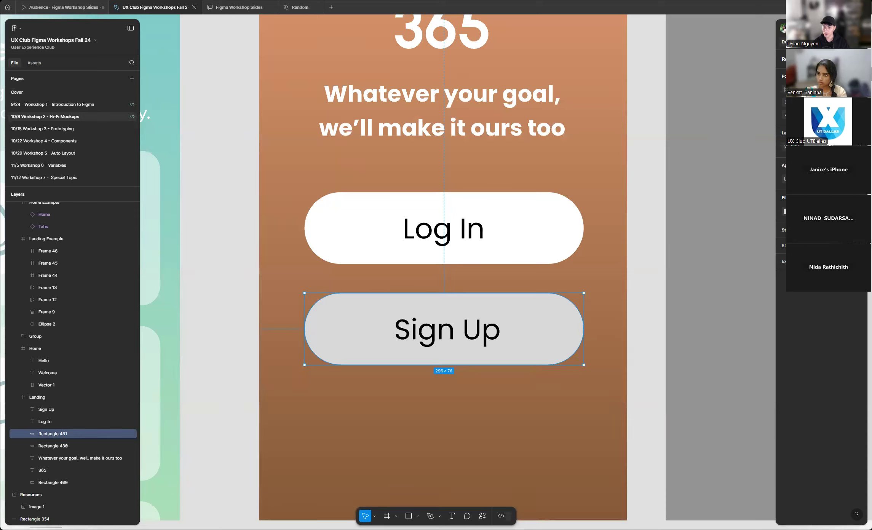
left_click(860, 230)
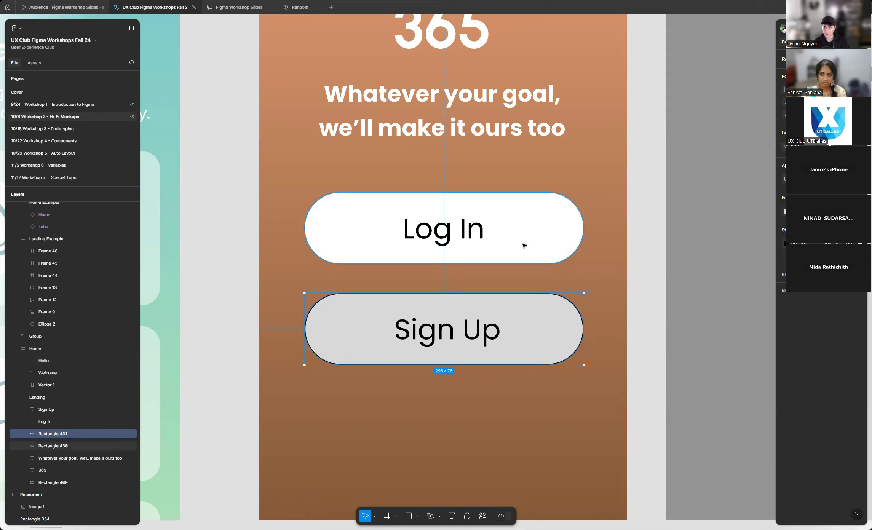
left_click(785, 244)
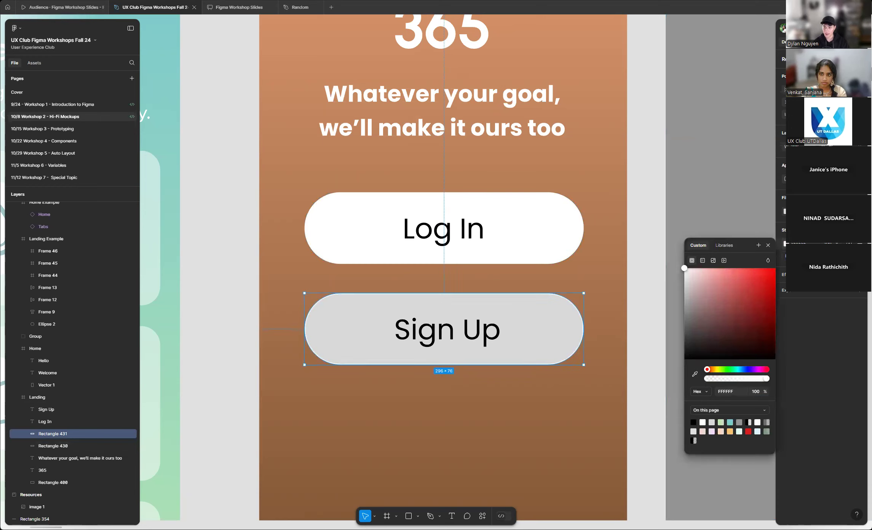
left_click(819, 321)
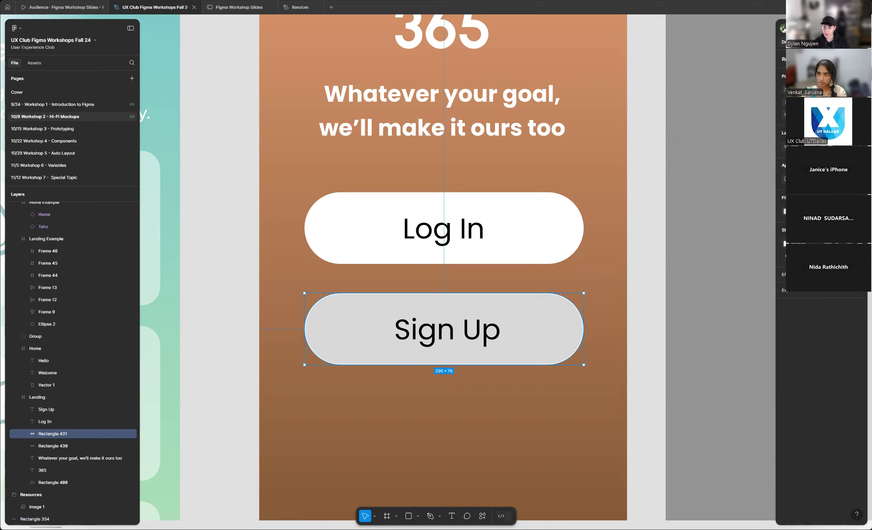
left_click(786, 256)
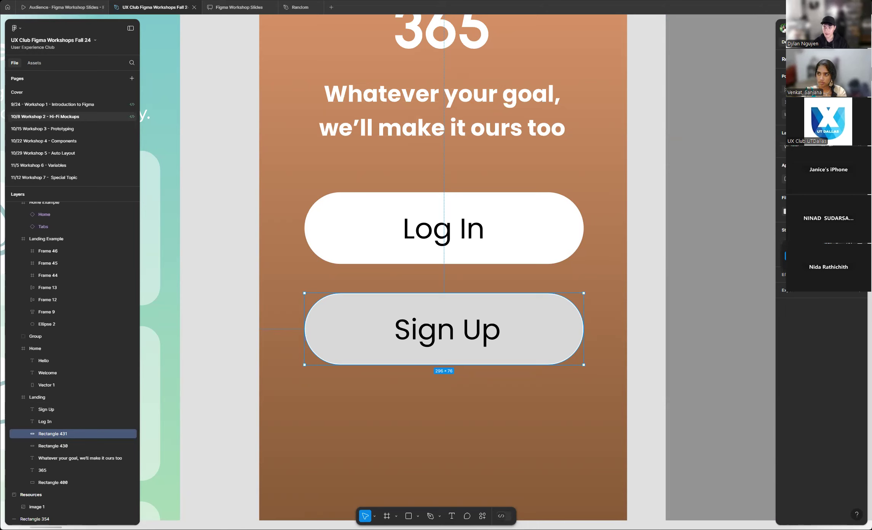
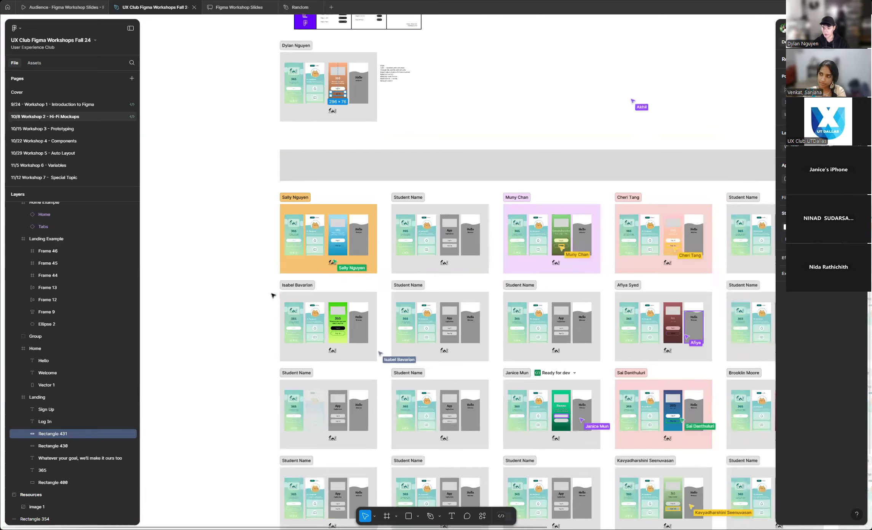
- Look over the participants' workspace grid to check their Landing frames, then return to the buttons of the instructor's Landing frame
scroll(657, 423, "down", 1)
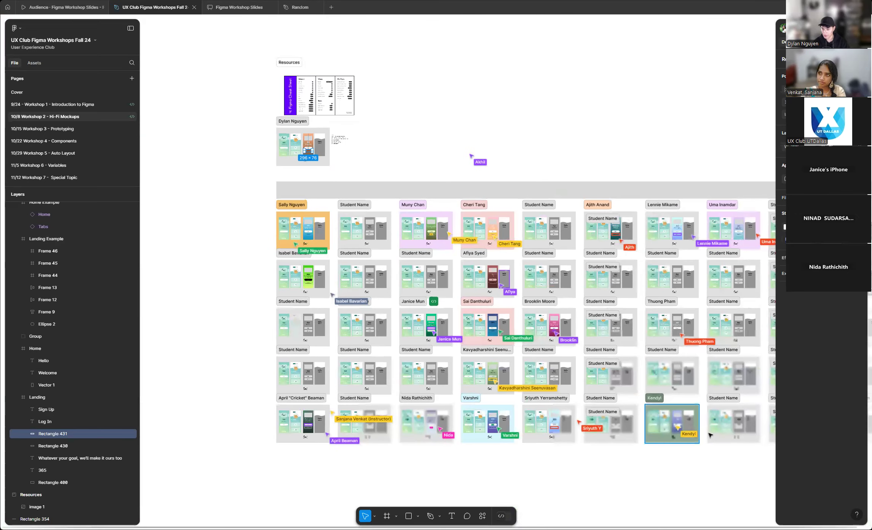
scroll(676, 459, "up", 6)
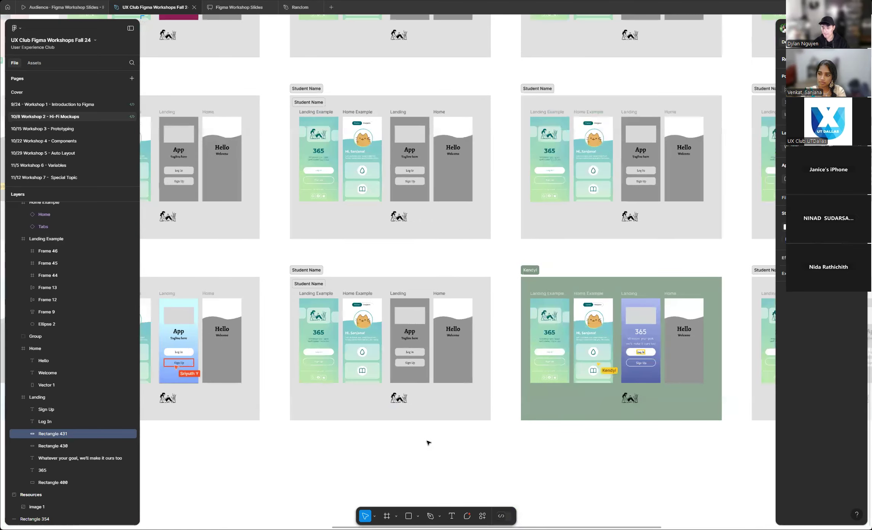
scroll(429, 440, "down", 5)
scroll(387, 261, "up", 2)
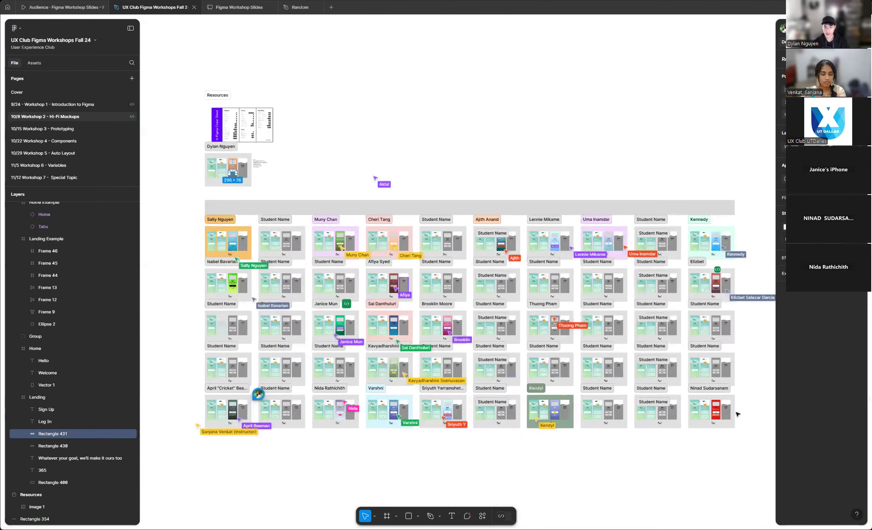
scroll(386, 261, "up", 5)
scroll(386, 261, "up", 8)
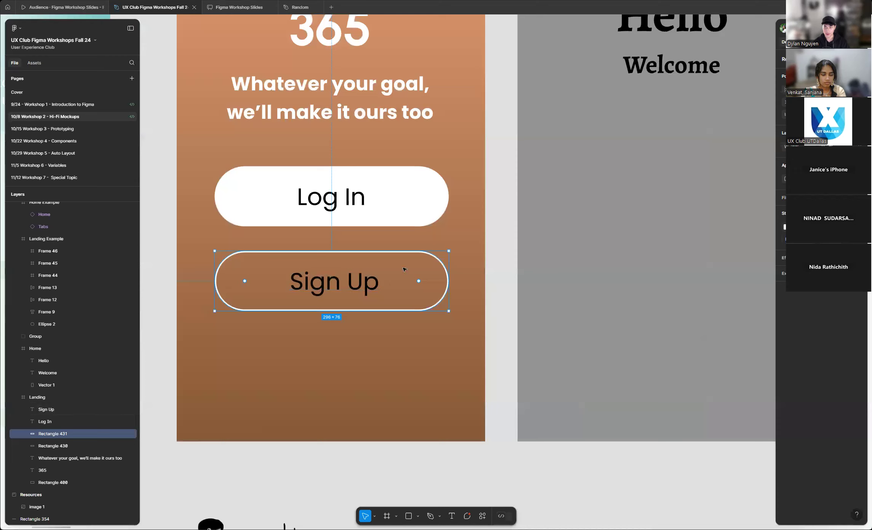
- Examine the Landing frame's "Log In" and "Sign Up" buttons up close and alongside the Landing Example's buttons
key("Escape")
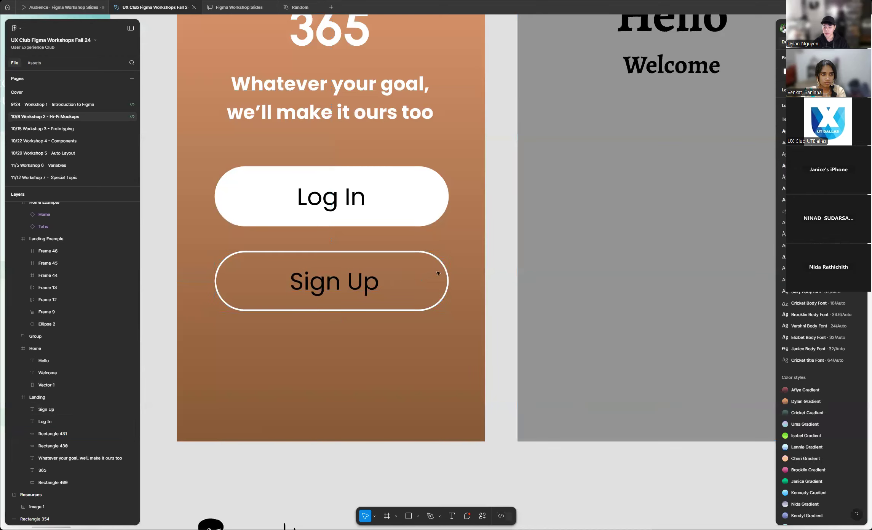
left_click(445, 266)
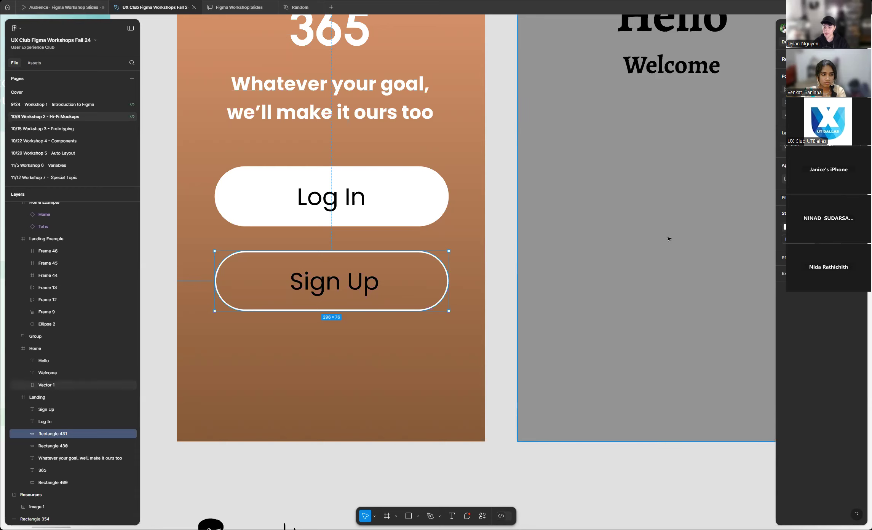
left_click(503, 250)
scroll(504, 250, "down", 3)
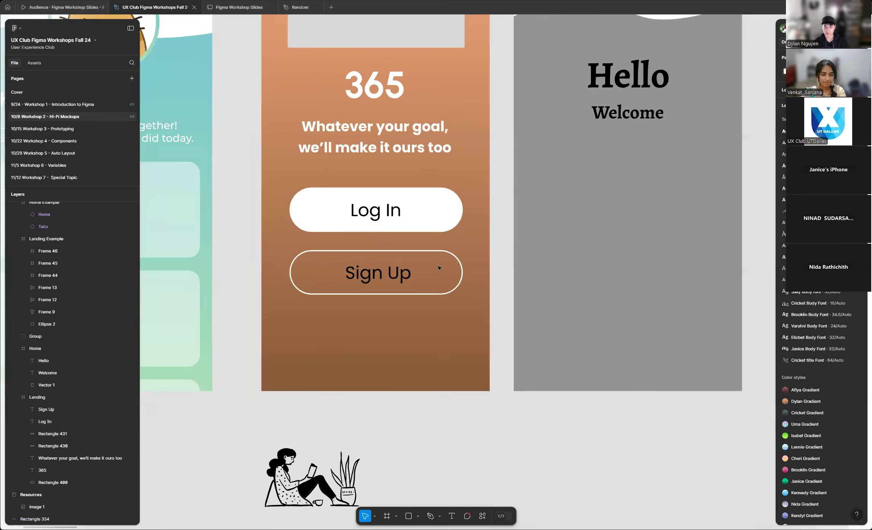
scroll(440, 268, "down", 5)
scroll(391, 241, "up", 5)
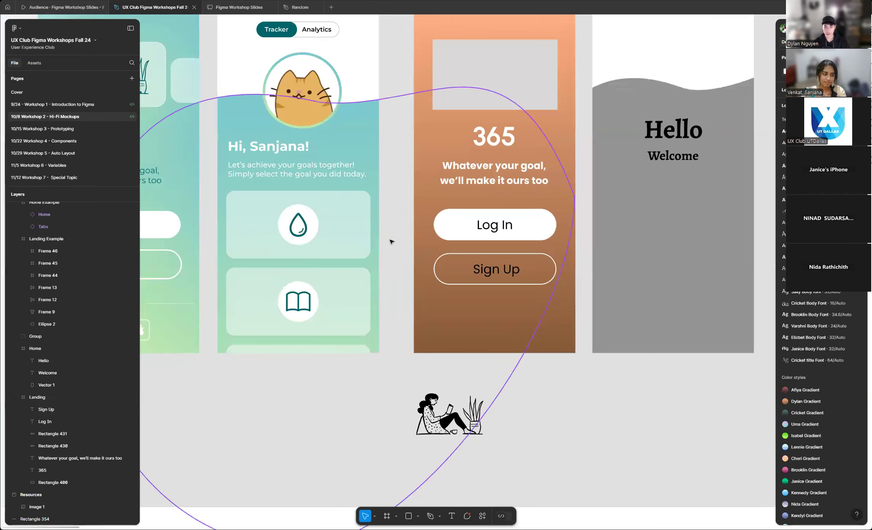
scroll(609, 234, "down", 2)
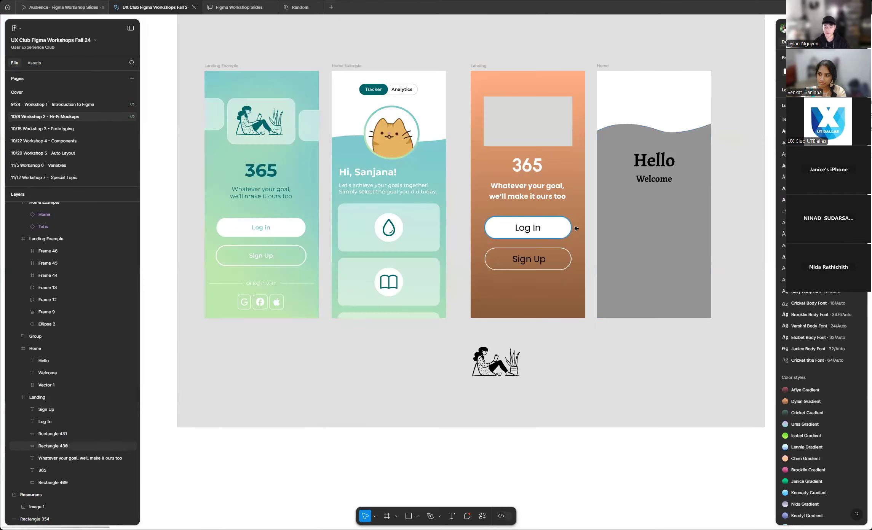
scroll(497, 233, "up", 3)
scroll(551, 224, "down", 4)
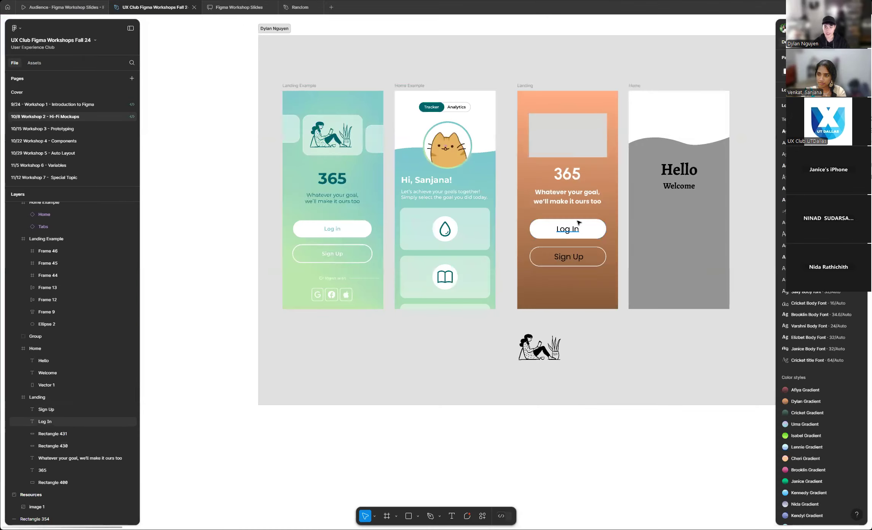
scroll(578, 225, "up", 3)
scroll(627, 237, "down", 4)
scroll(663, 249, "up", 2)
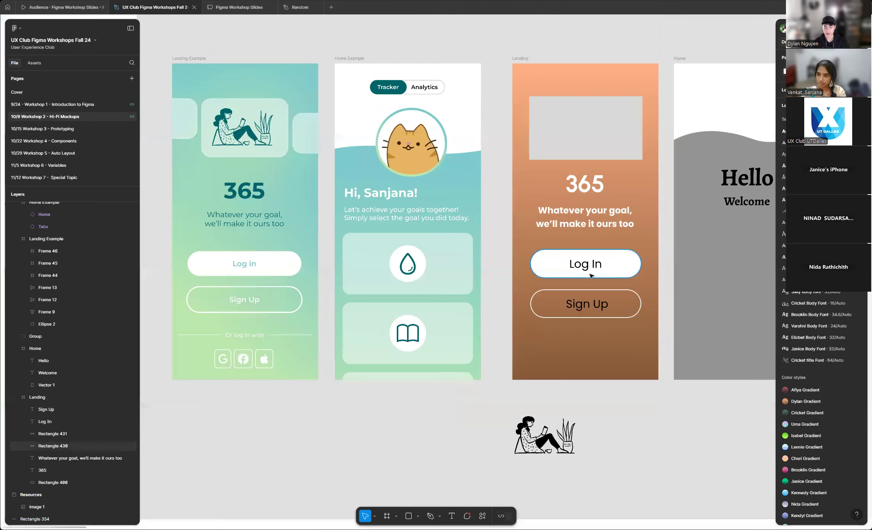
scroll(629, 272, "up", 3)
scroll(641, 259, "up", 1)
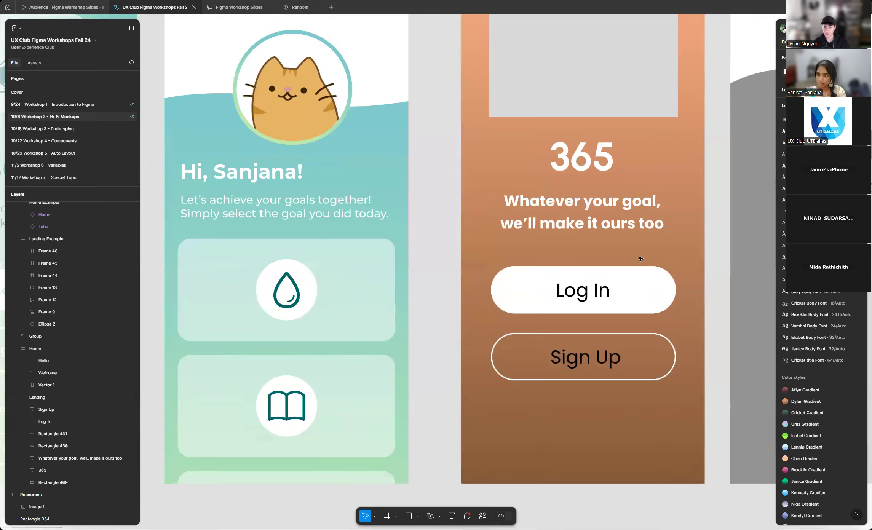
scroll(640, 259, "down", 1)
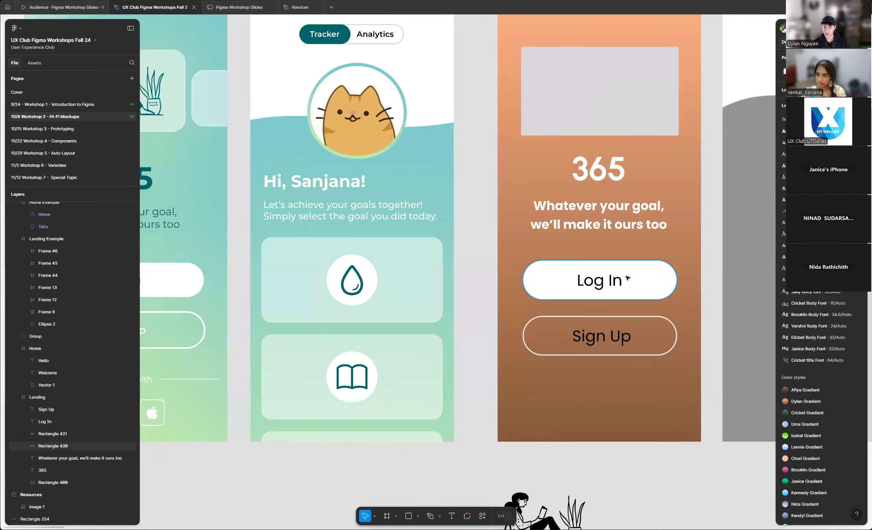
scroll(628, 278, "up", 1)
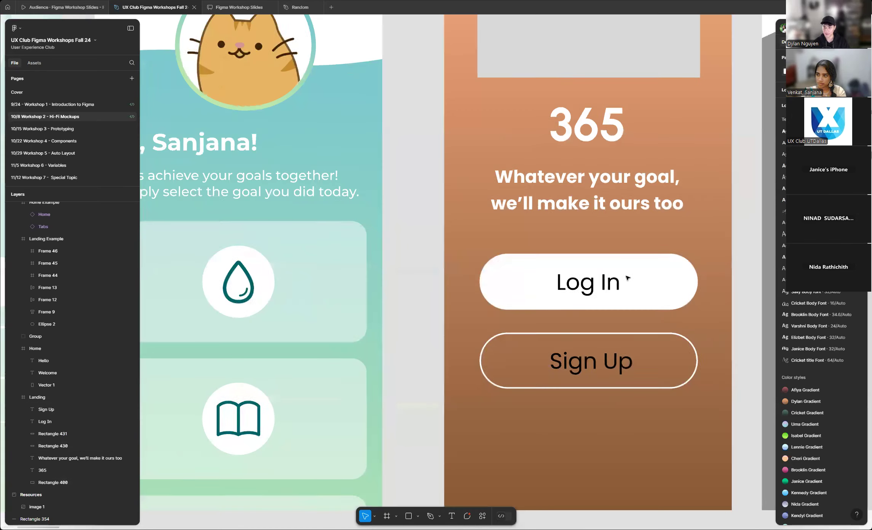
- Apply the instructor's saved gradient colour style to the fill of the Landing frame's "Log In" text
left_click(608, 286)
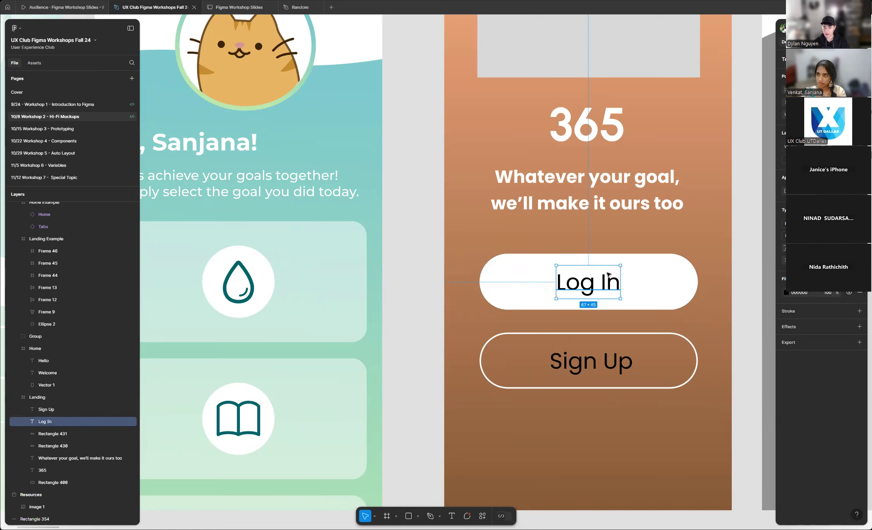
double_click(595, 285)
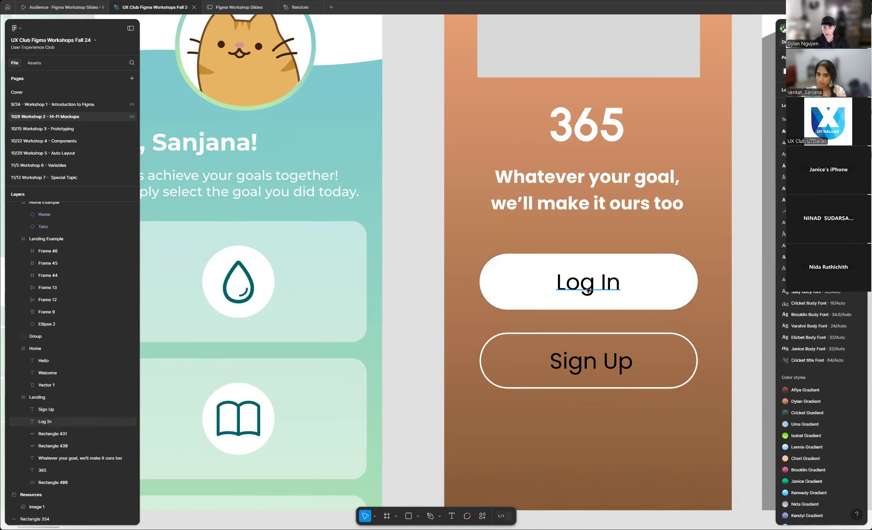
key("Escape")
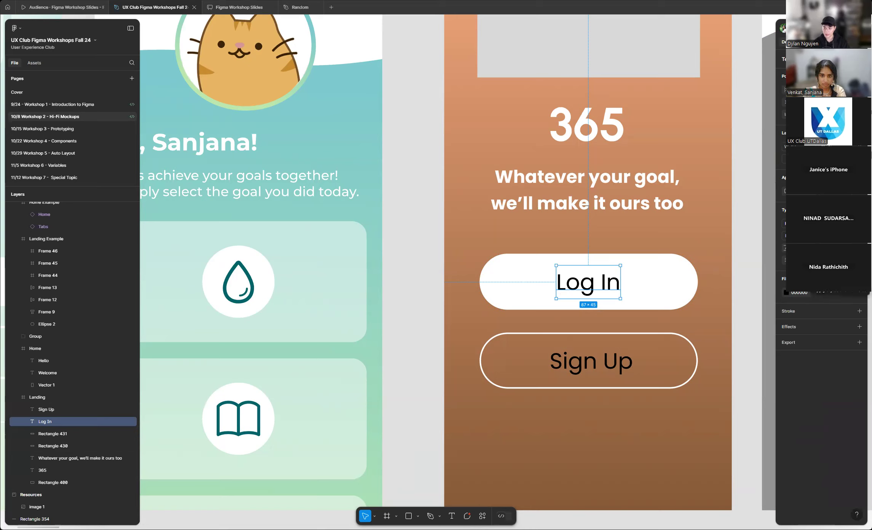
left_click(849, 279)
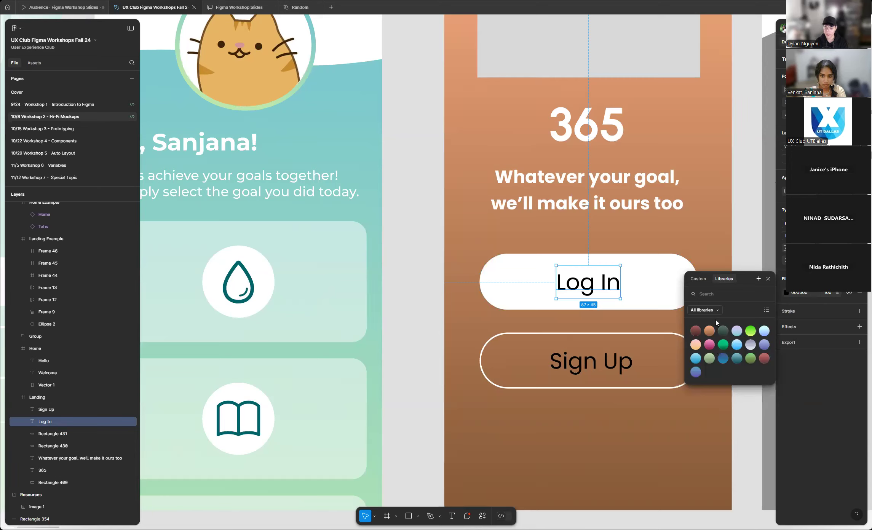
type("dylan")
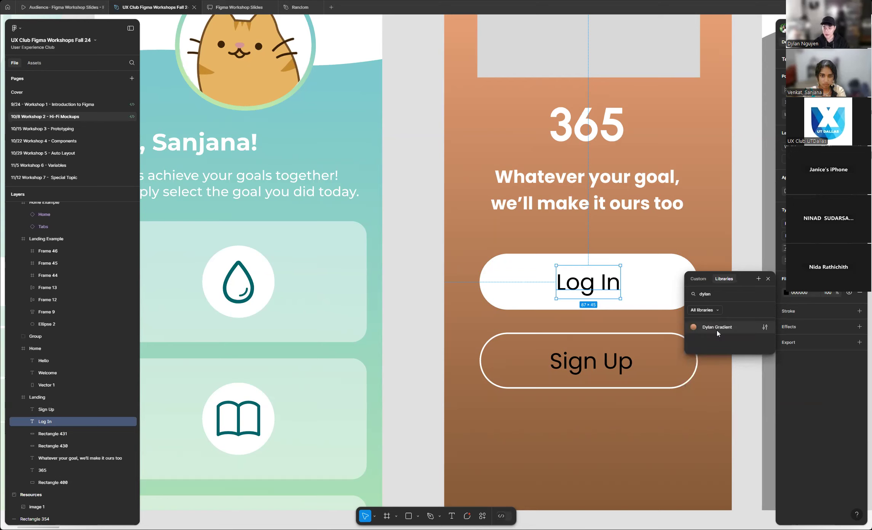
left_click(717, 327)
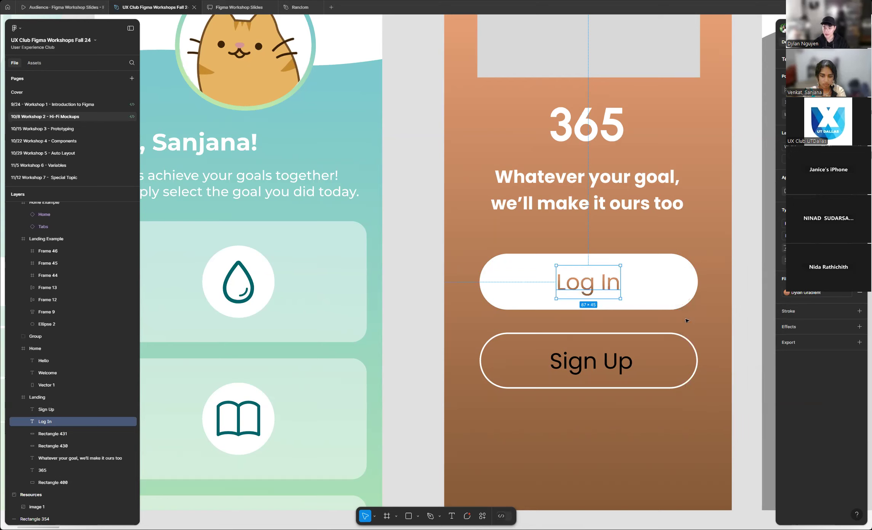
left_click(422, 313)
scroll(417, 307, "down", 3)
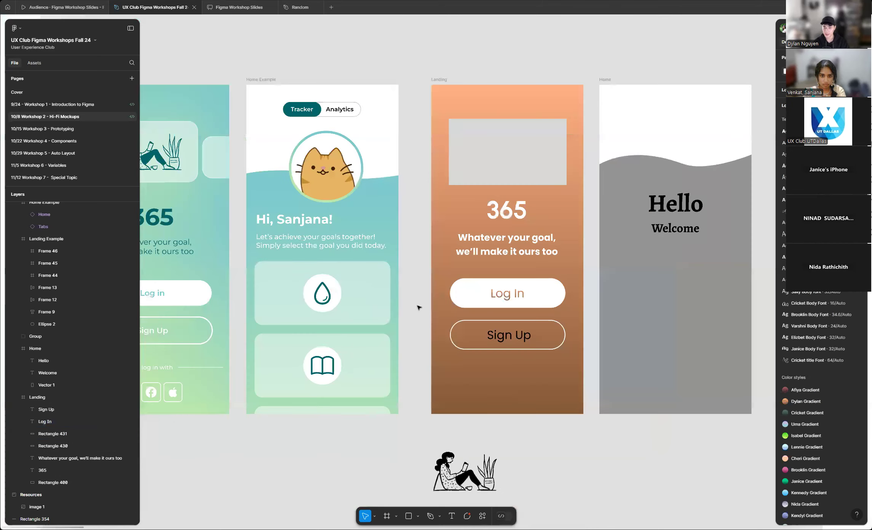
- Examine the Landing frame's "Log In" label, the list of colour styles and the example frames beside it
scroll(517, 305, "up", 3)
scroll(514, 291, "up", 2)
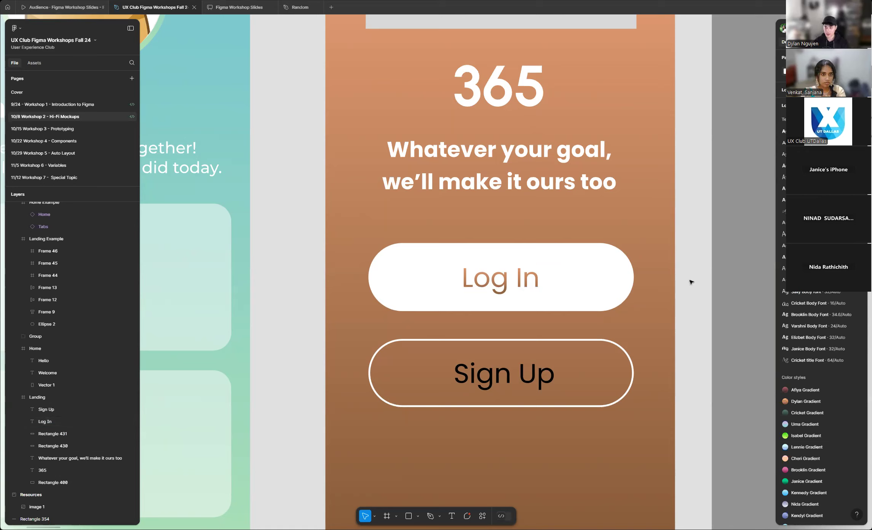
left_click(519, 283)
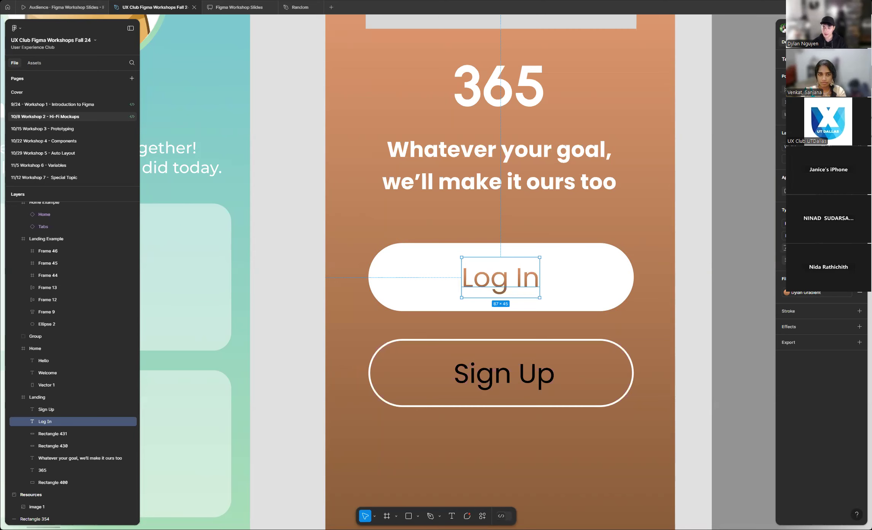
left_click(694, 292)
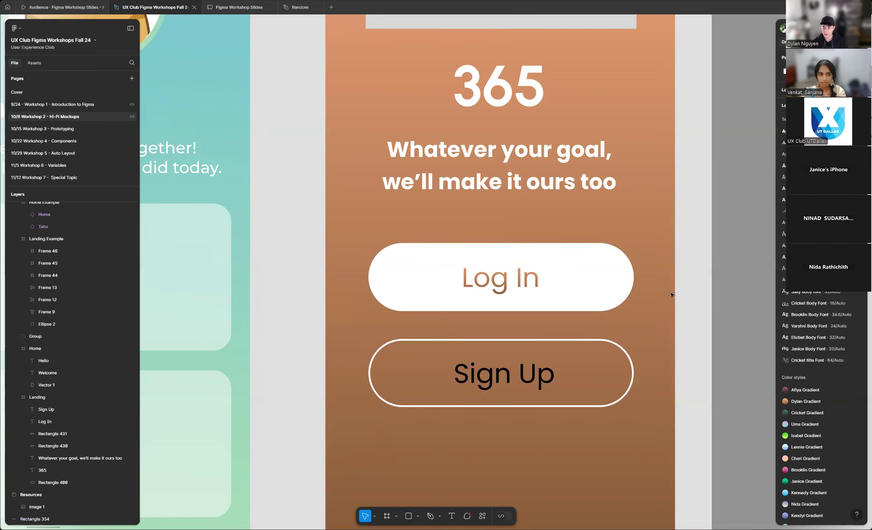
scroll(516, 308, "down", 5)
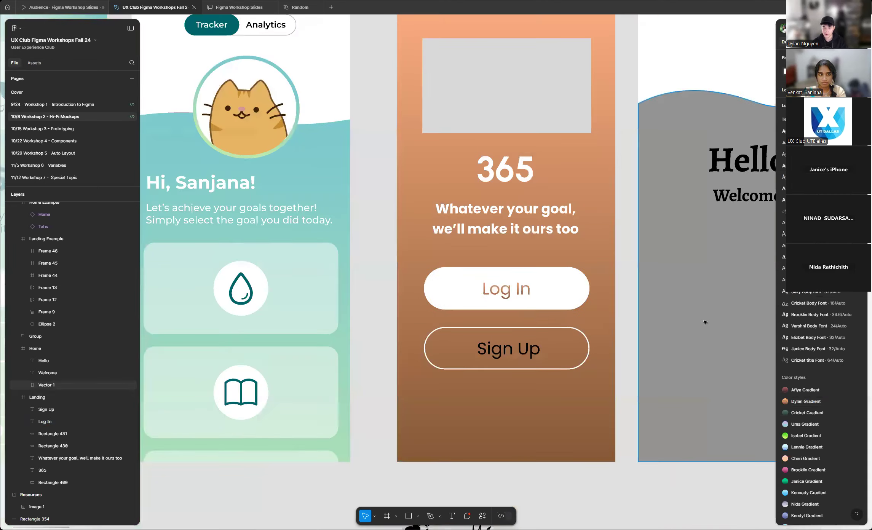
scroll(614, 316, "up", 3)
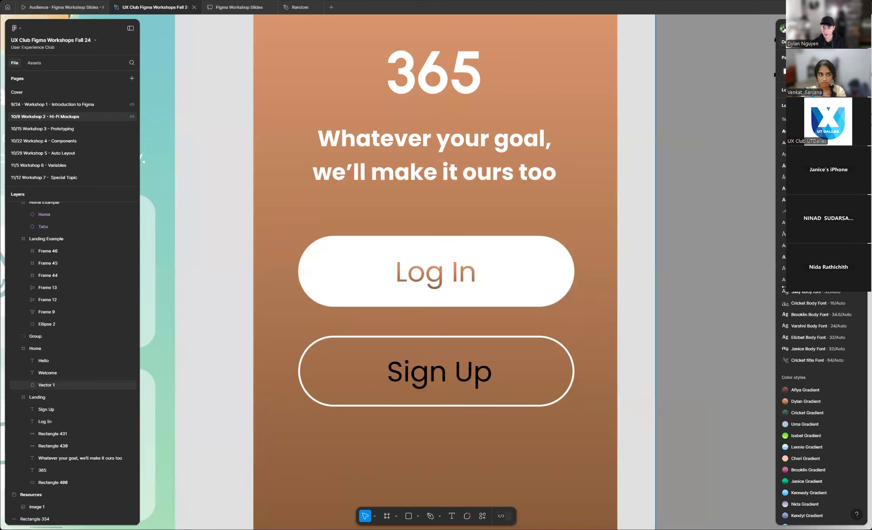
scroll(819, 278, "down", 2)
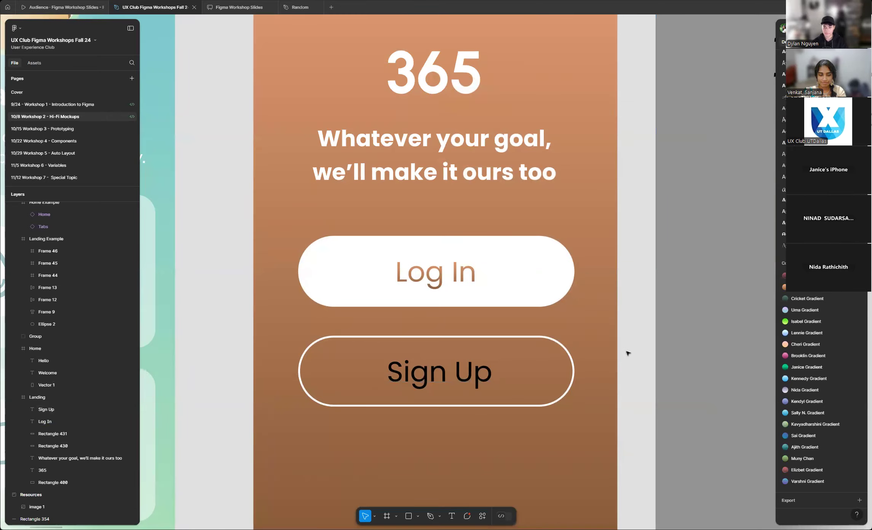
scroll(624, 355, "down", 3)
scroll(611, 358, "up", 2)
scroll(613, 358, "down", 4)
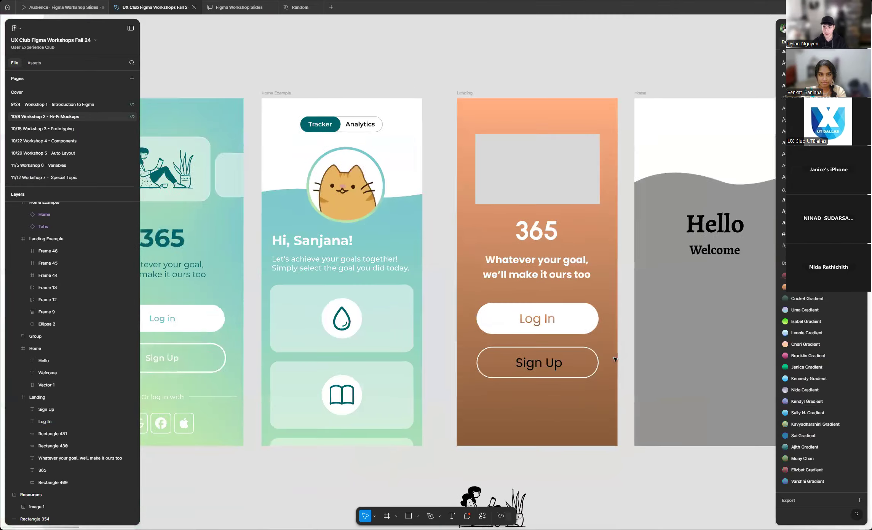
- Change the fill of the Landing frame's "Sign Up" text to white
scroll(614, 359, "up", 3)
left_click(508, 367)
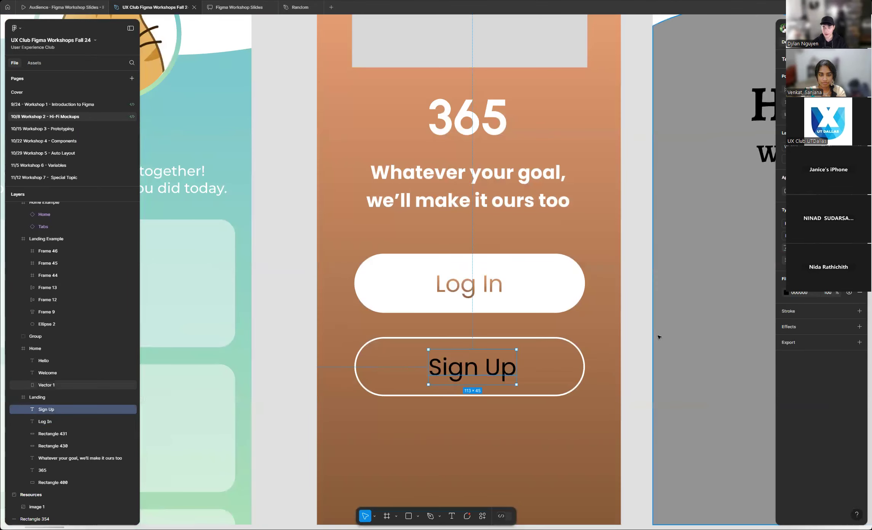
scroll(659, 337, "down", 3)
scroll(606, 360, "up", 5)
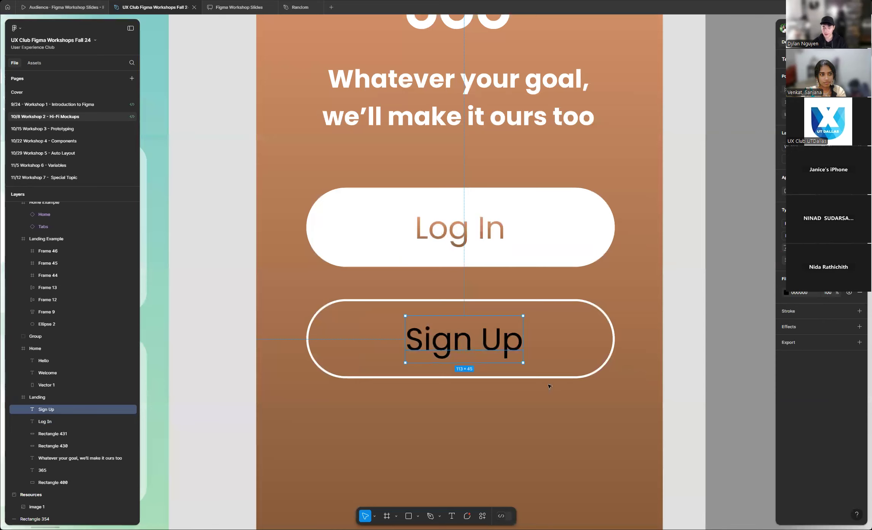
left_click(787, 293)
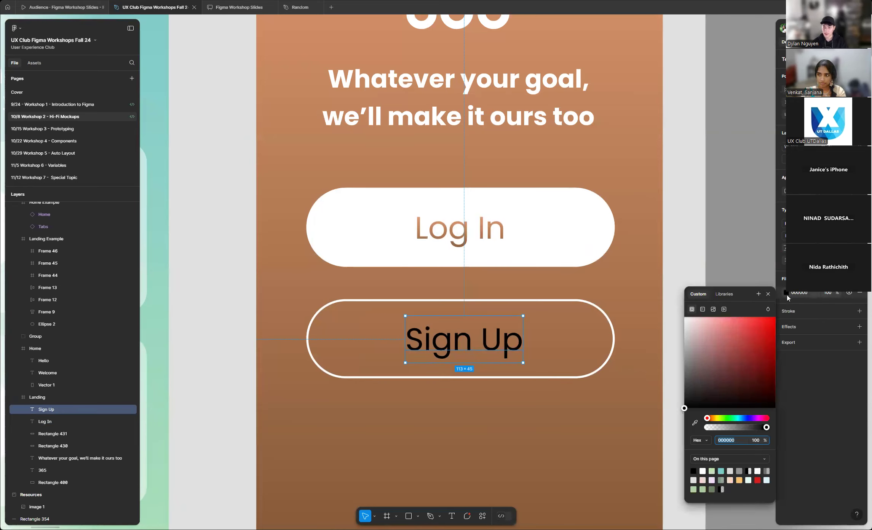
left_click_drag(721, 345, 664, 294)
left_click(686, 255)
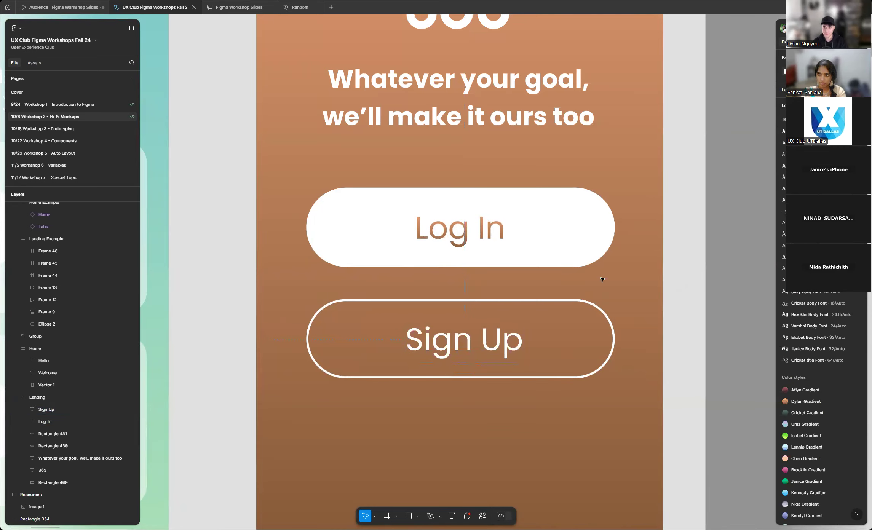
- Review the whole Landing frame beside the written steps and look over the participants' grid to check their button progress
scroll(464, 284, "down", 1)
scroll(464, 285, "down", 5)
scroll(422, 279, "down", 6)
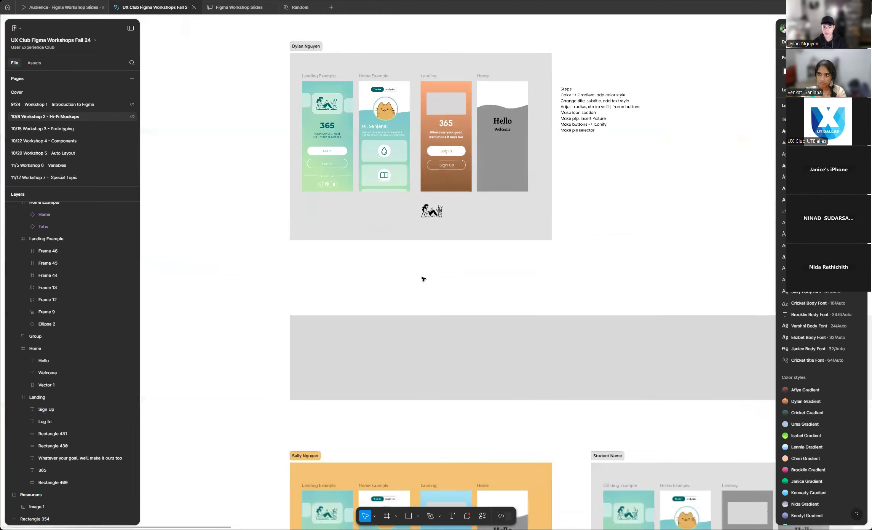
scroll(263, 291, "down", 1)
scroll(248, 289, "down", 6)
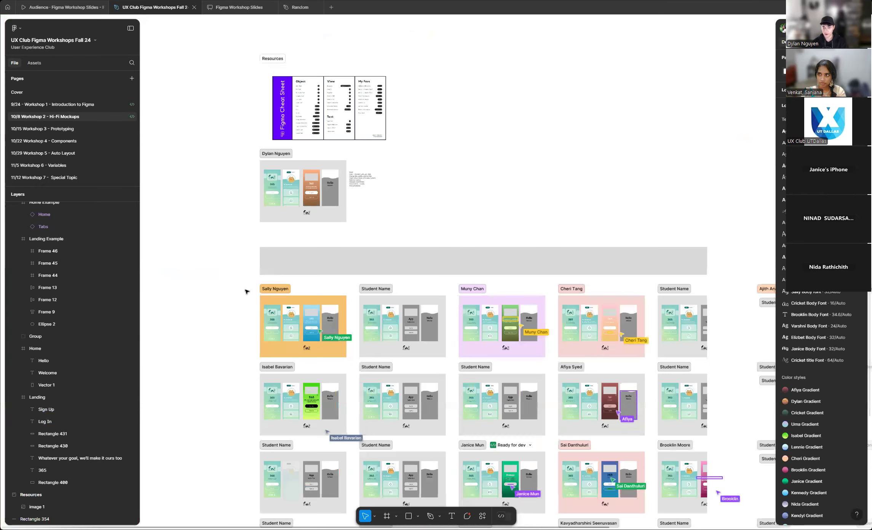
scroll(468, 478, "down", 2)
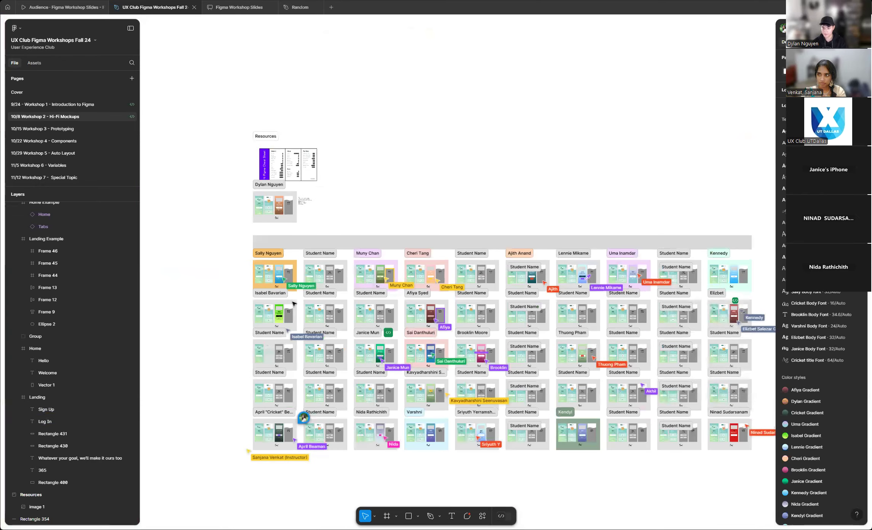
- Inspect the participants' Landing frames across the lower and upper rows of the grid for their button and label styling
scroll(468, 478, "up", 5)
scroll(516, 408, "up", 5)
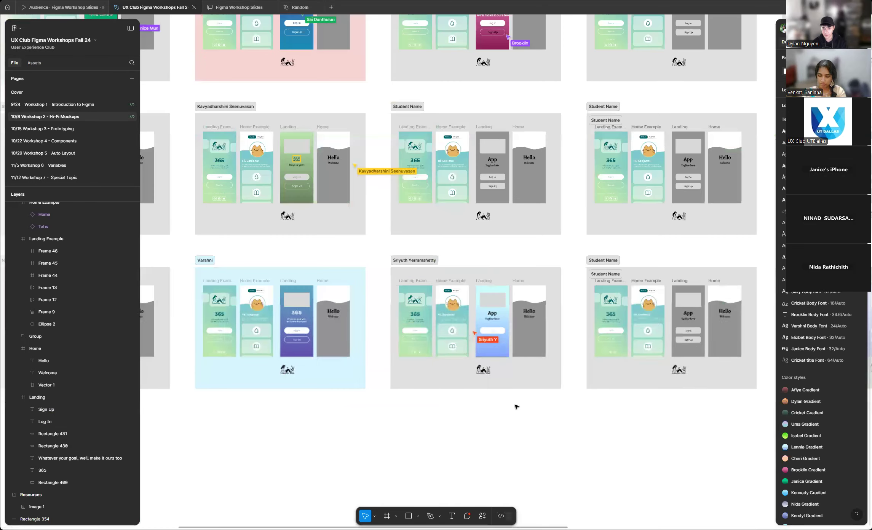
scroll(548, 420, "down", 6)
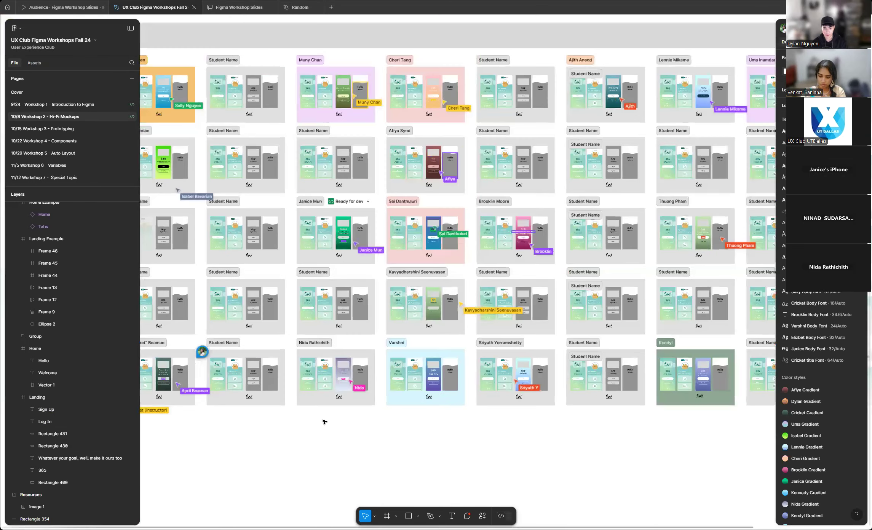
scroll(299, 423, "up", 3)
scroll(567, 423, "down", 3)
scroll(222, 405, "up", 5)
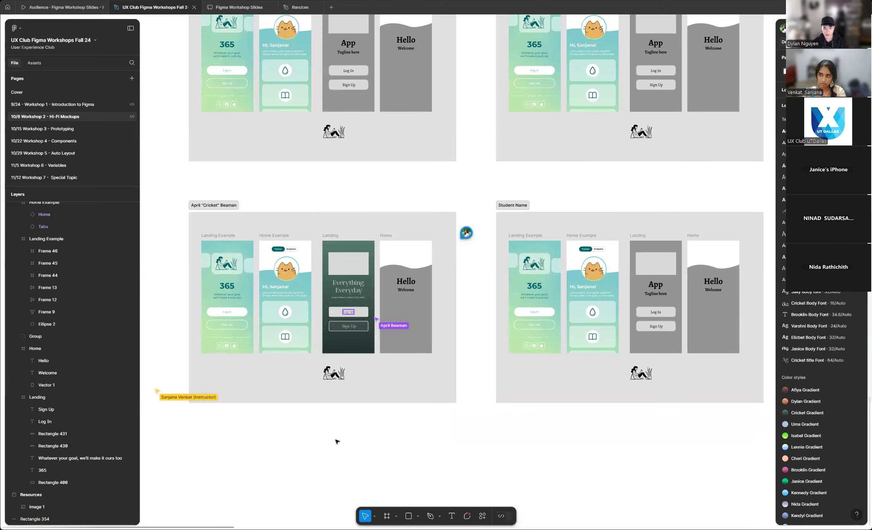
scroll(337, 442, "down", 2)
scroll(337, 442, "down", 3)
scroll(366, 228, "up", 8)
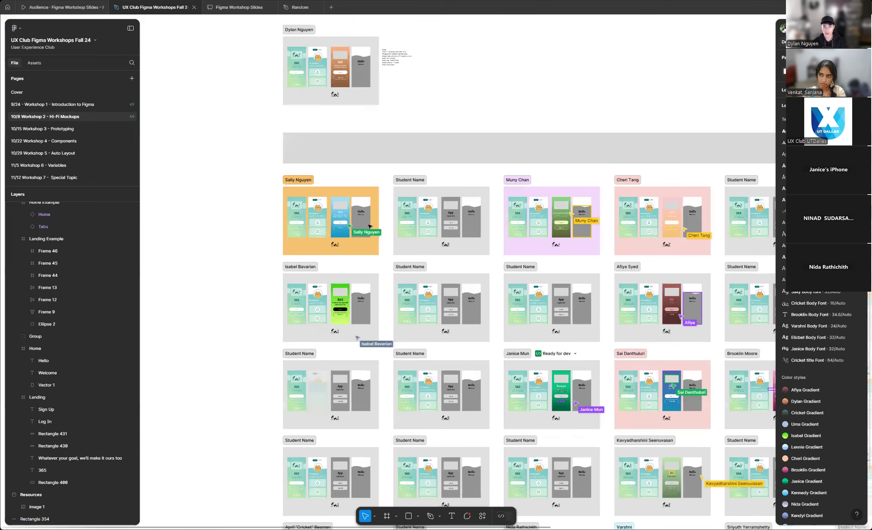
- Examine the grey image placeholder in the instructor's Landing frame against the illustration card in the Landing Example and the written steps
scroll(351, 135, "up", 8)
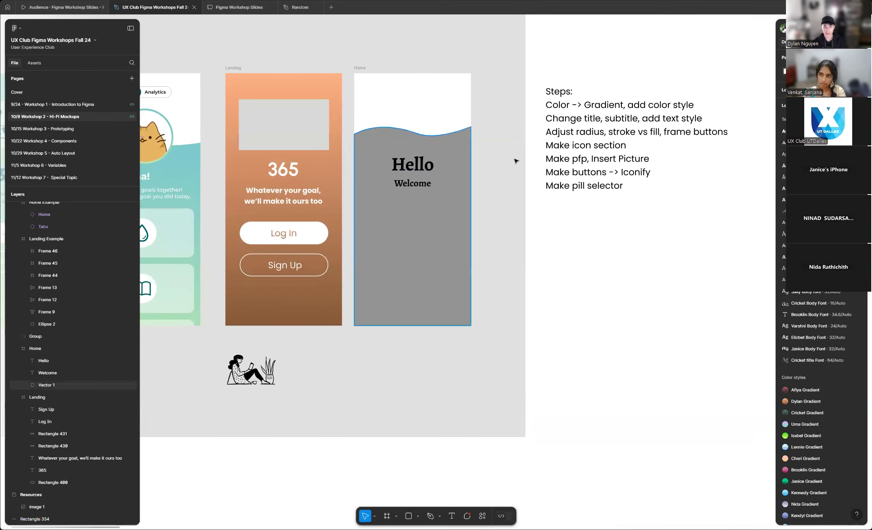
scroll(305, 141, "down", 5)
scroll(209, 142, "up", 5)
scroll(258, 154, "up", 3)
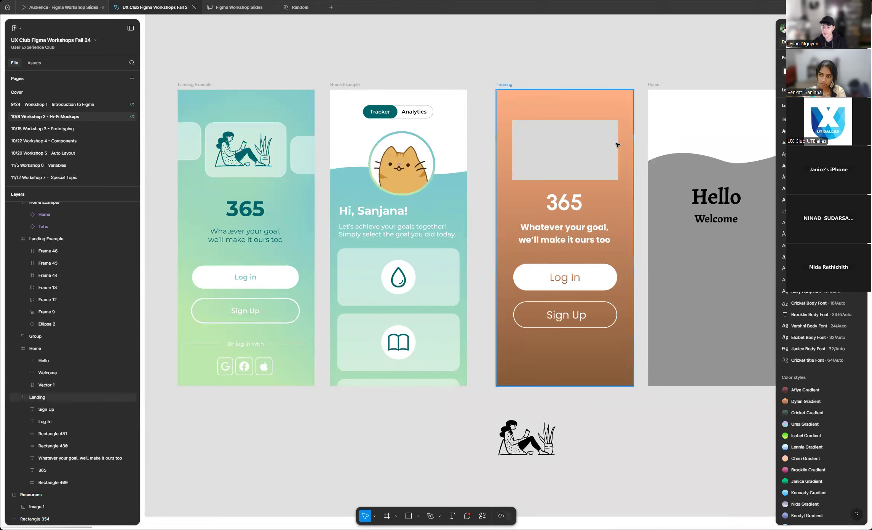
left_click(603, 153)
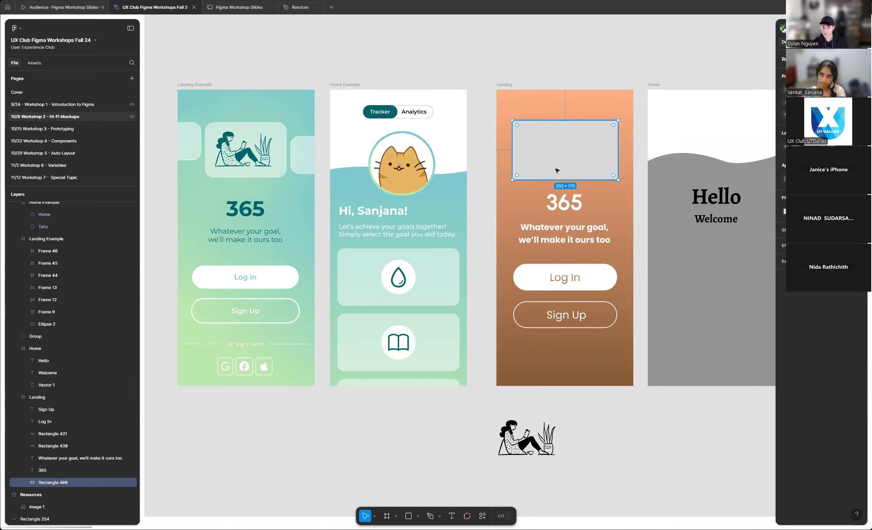
left_click(636, 437)
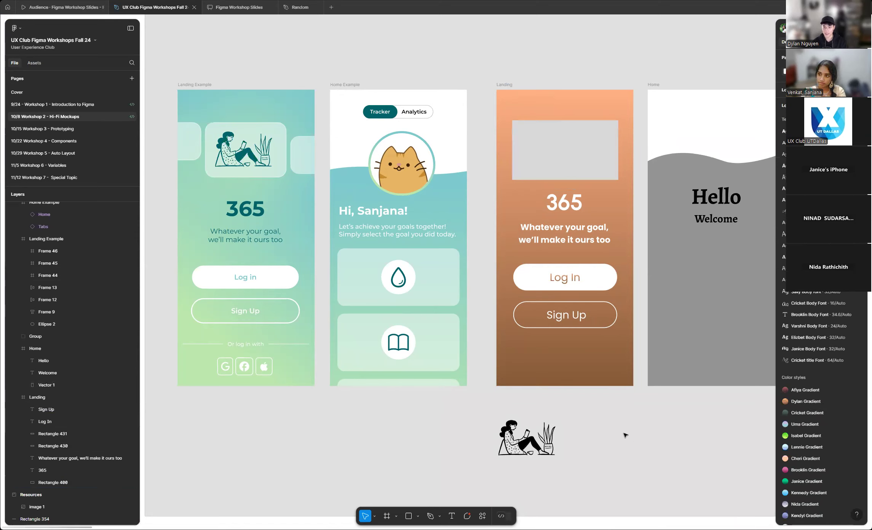
- Move the illustration of the reading woman and plant closer to the underside of the Landing frame
left_click_drag(532, 445, 541, 414)
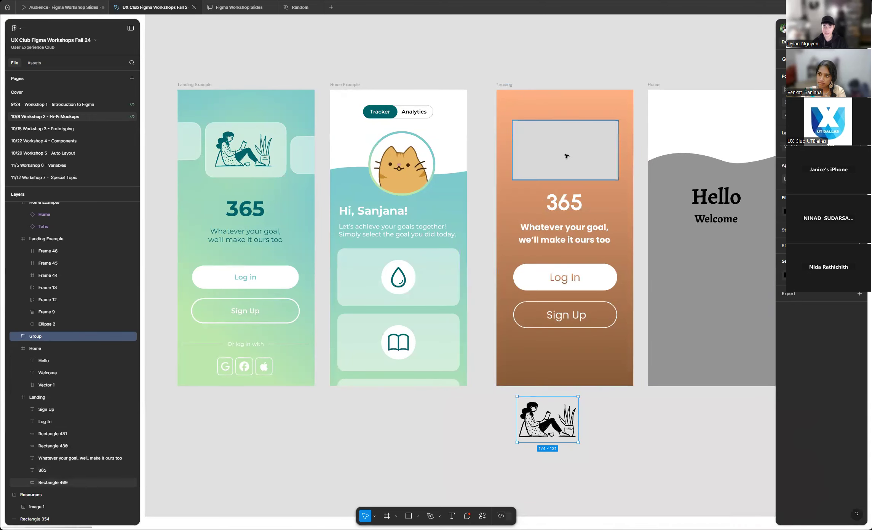
scroll(567, 154, "up", 1)
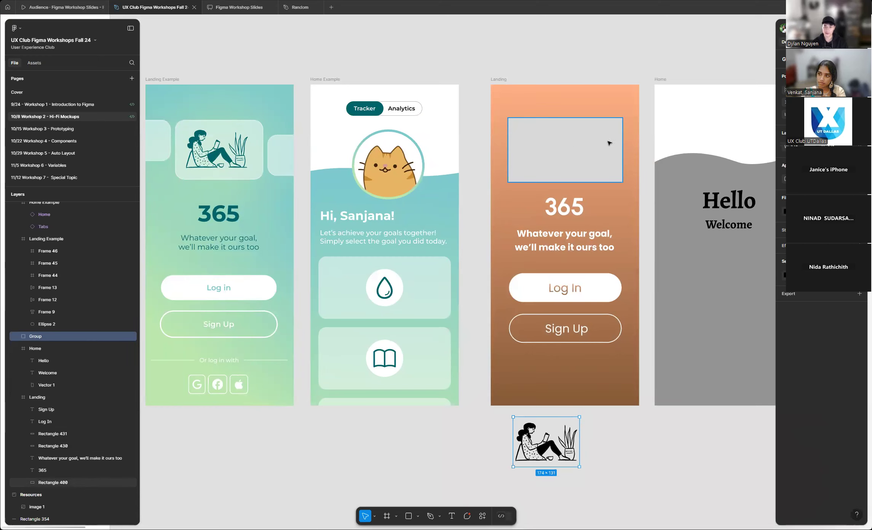
scroll(619, 151, "down", 2)
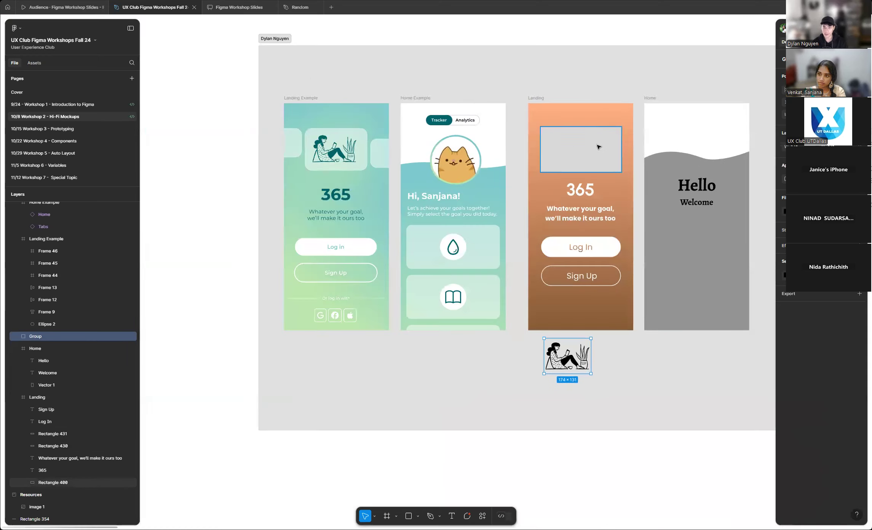
scroll(599, 147, "up", 2)
- Fill the gray placeholder rectangle on the Landing frame with white (FFFFFF) at 35% opacity
left_click(595, 147)
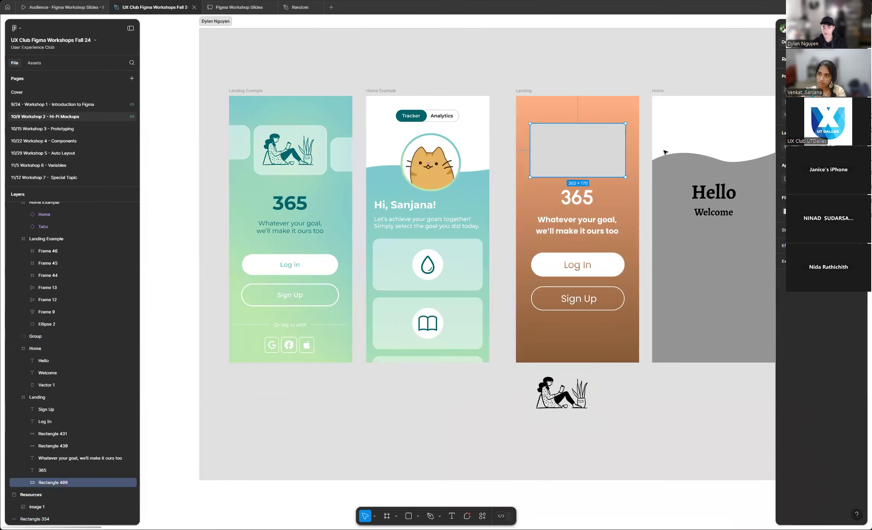
scroll(664, 152, "up", 2)
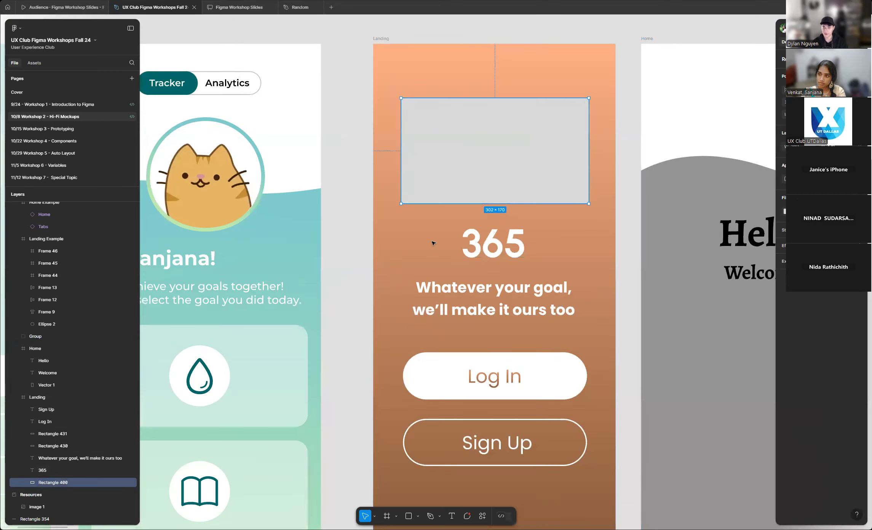
scroll(526, 145, "up", 1)
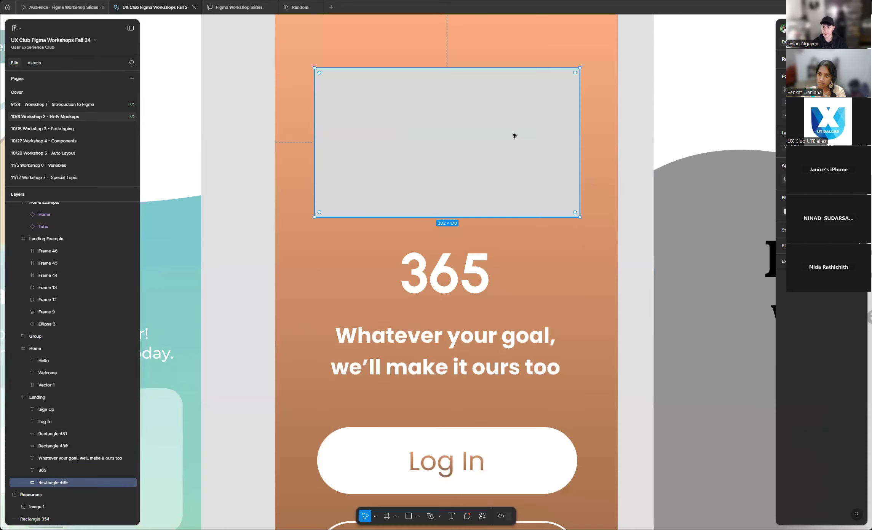
scroll(567, 167, "up", 1)
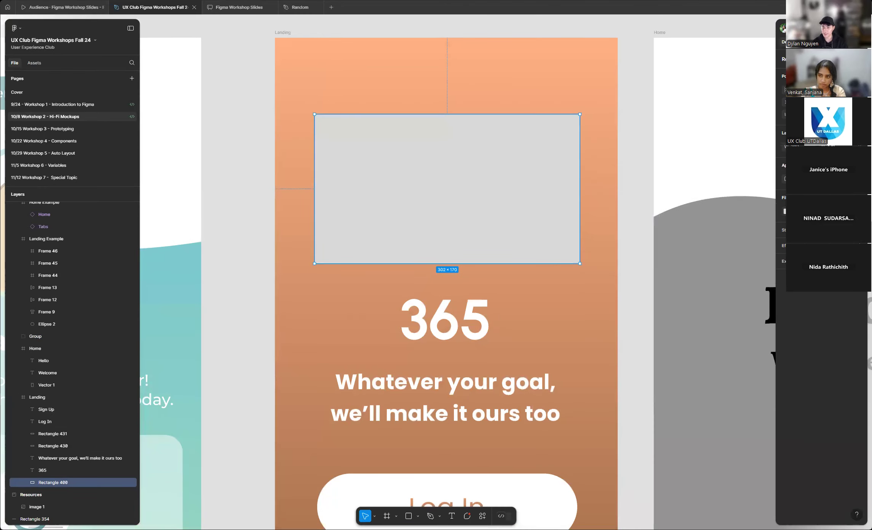
left_click(784, 211)
left_click(685, 236)
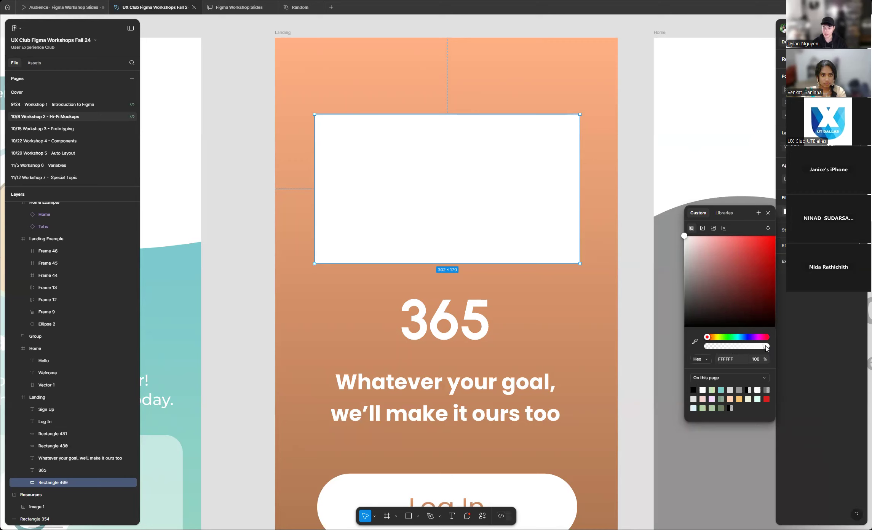
left_click_drag(767, 350, 731, 346)
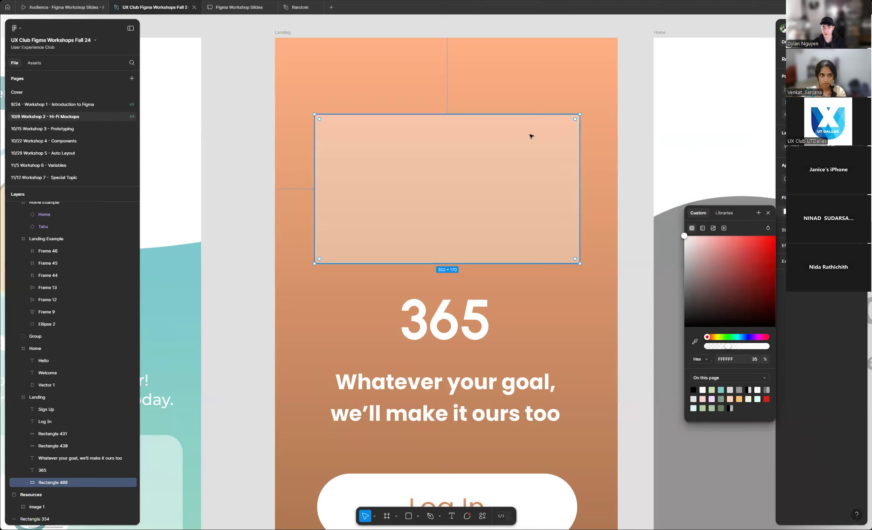
- Round all four corners of the translucent rectangle above the 365 title on the Landing frame
scroll(650, 194, "up", 1)
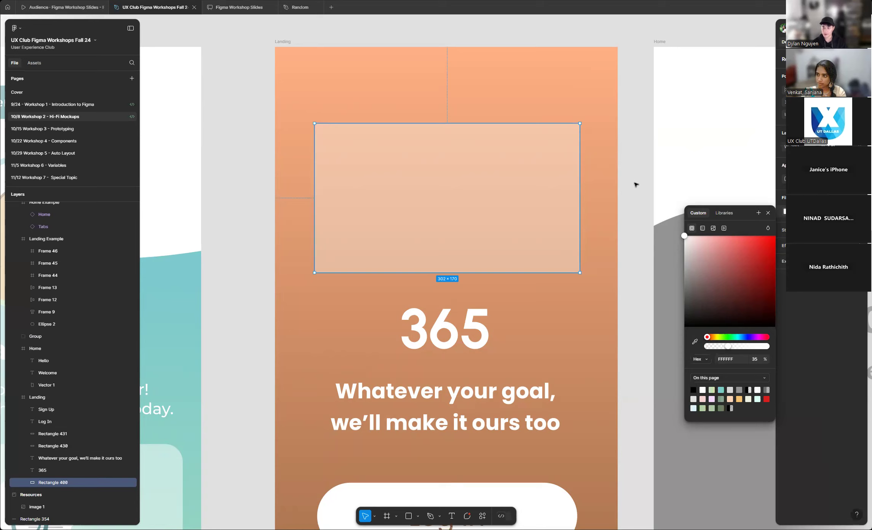
scroll(636, 181, "up", 2)
scroll(553, 161, "up", 3)
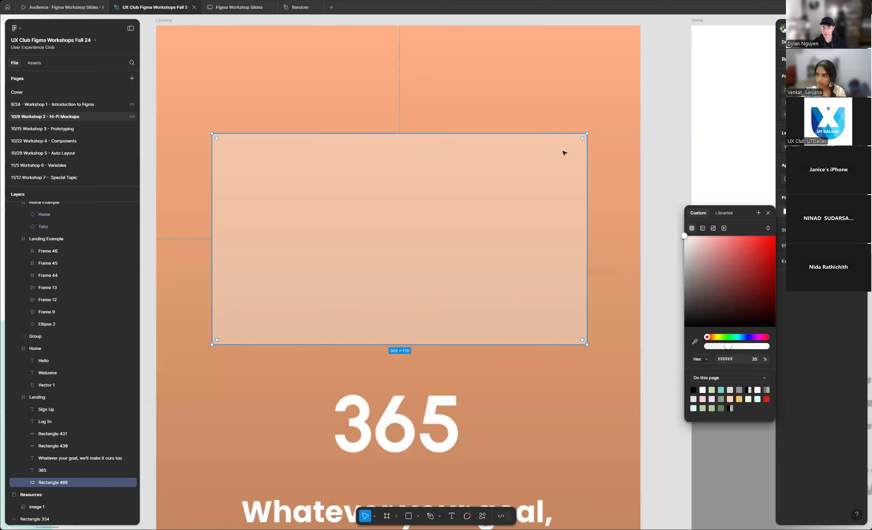
scroll(592, 148, "down", 1)
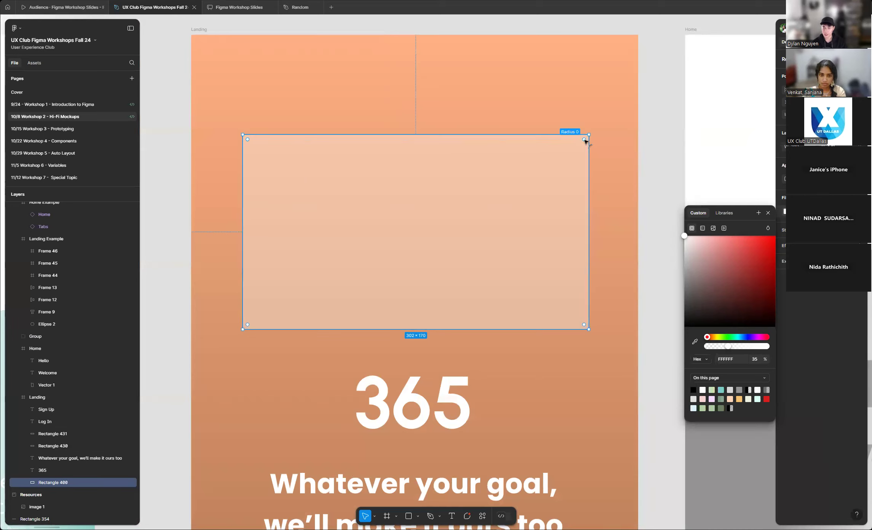
left_click_drag(584, 142, 564, 168)
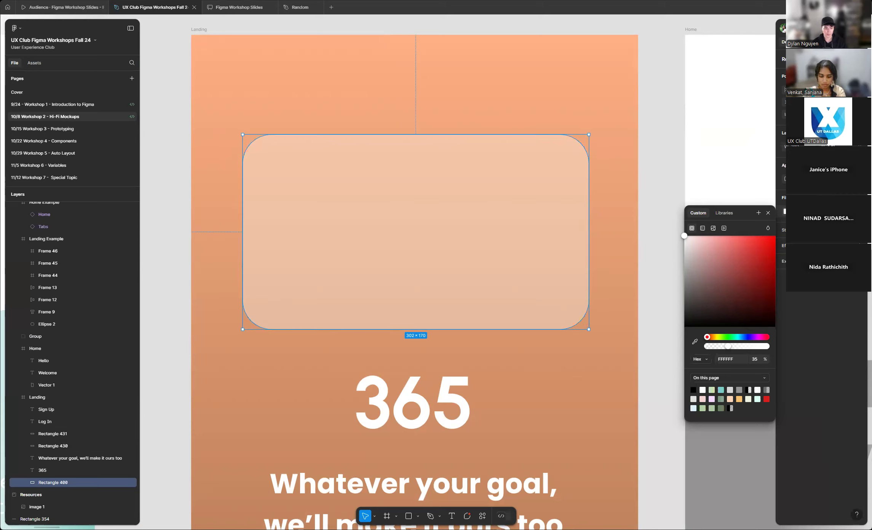
left_click(655, 146)
- Add a thin translucent white stroke around the rounded rectangle on the Landing frame
left_click(492, 189)
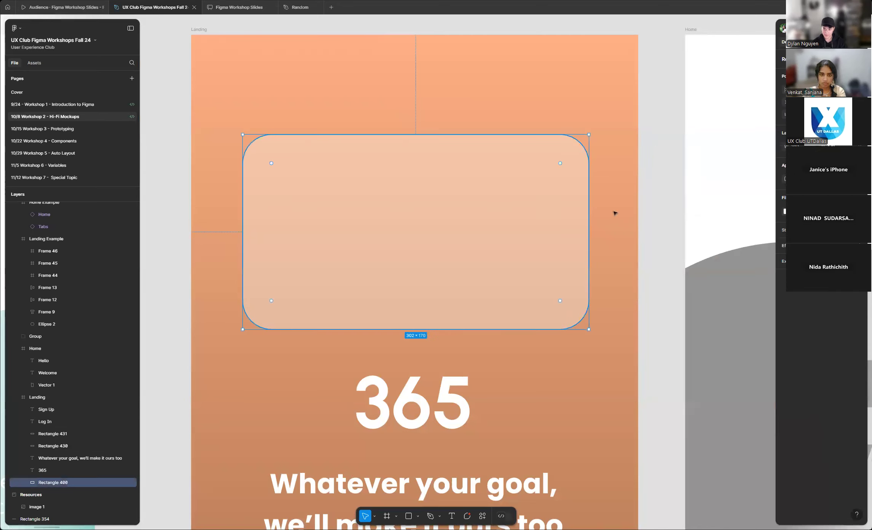
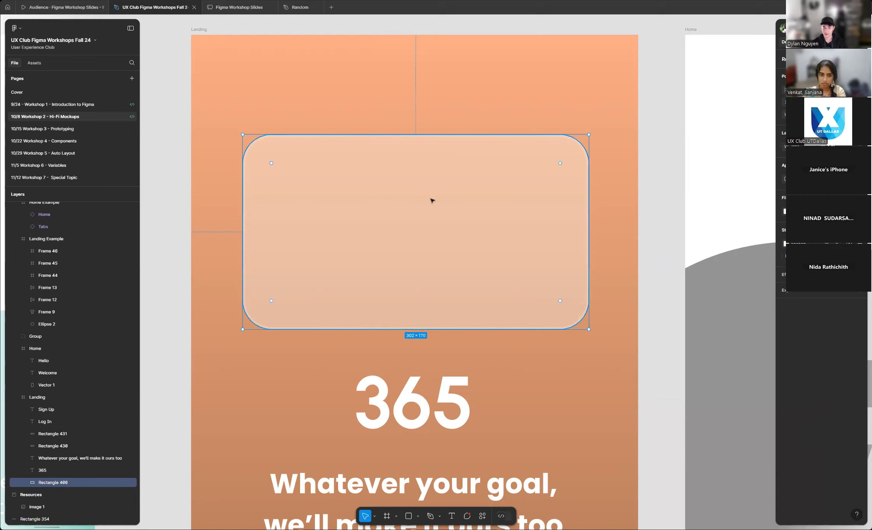
left_click(656, 196)
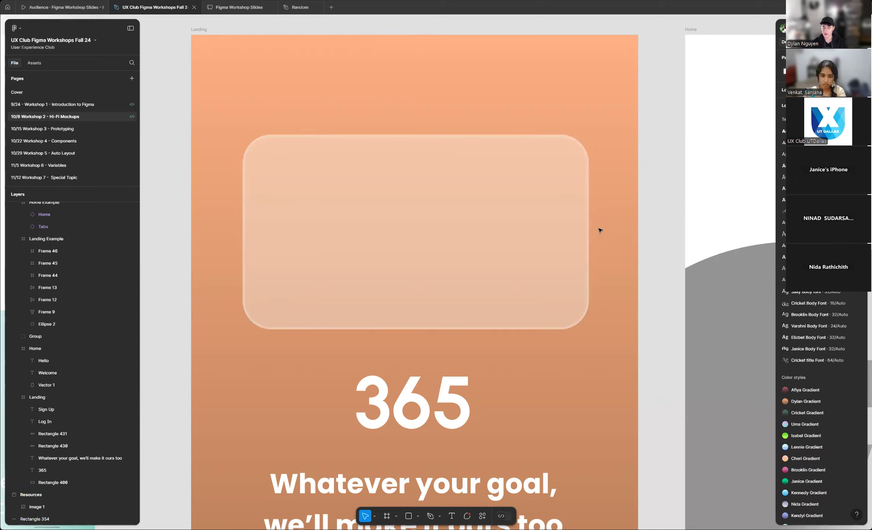
left_click(507, 225)
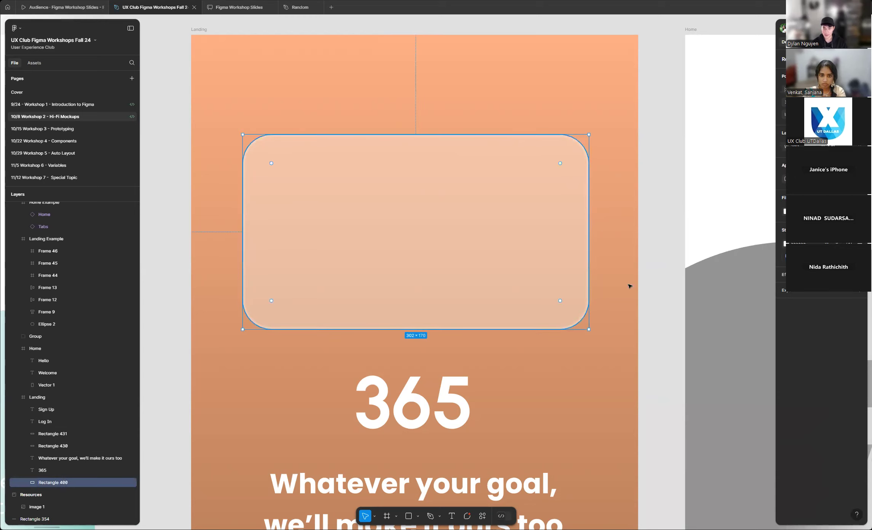
left_click(654, 187)
- Raise the opacity of the white page background so that it is fully opaque
scroll(631, 186, "down", 3, "ctrl")
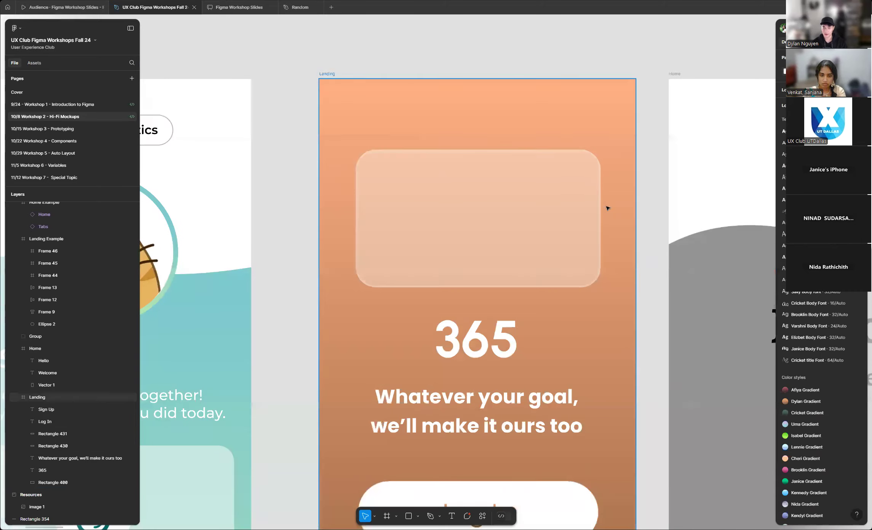
scroll(590, 200, "down", 5, "ctrl")
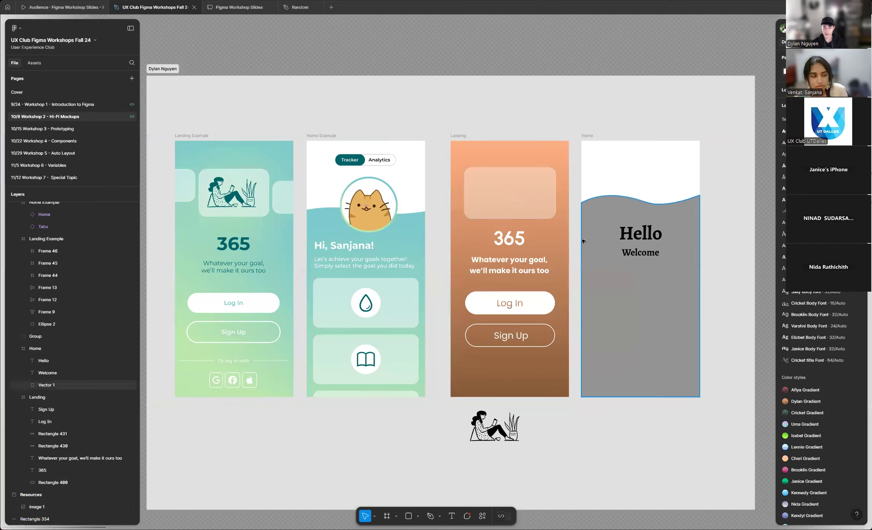
scroll(510, 202, "down", 6, "ctrl")
scroll(328, 258, "down", 3, "ctrl")
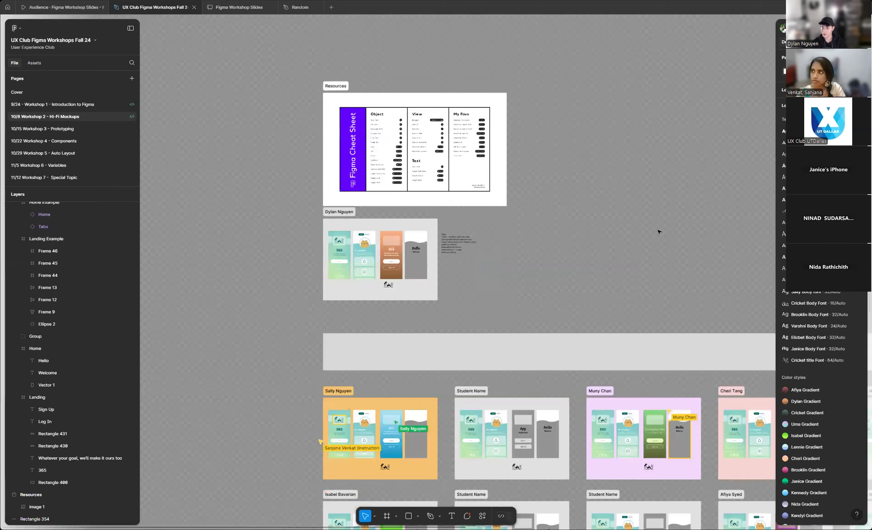
left_click(785, 71)
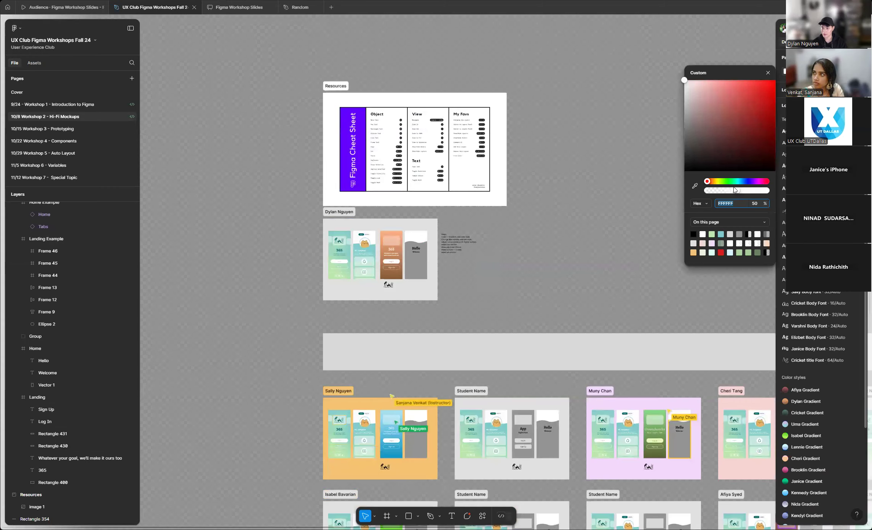
left_click_drag(738, 190, 795, 195)
left_click(570, 173)
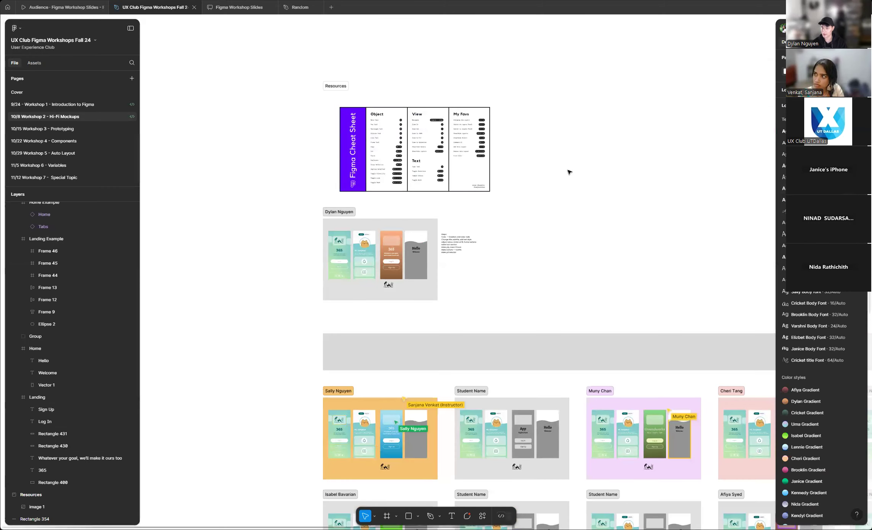
- Review the students' Landing mockups across the workshop grid and return to the instructor's section above it
scroll(277, 214, "down", 8)
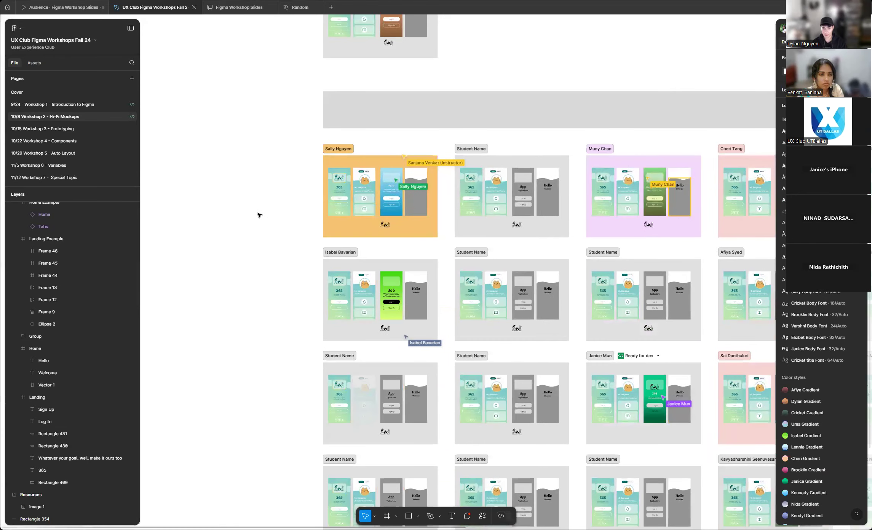
scroll(257, 215, "down", 5)
scroll(266, 248, "up", 5)
scroll(278, 290, "down", 1)
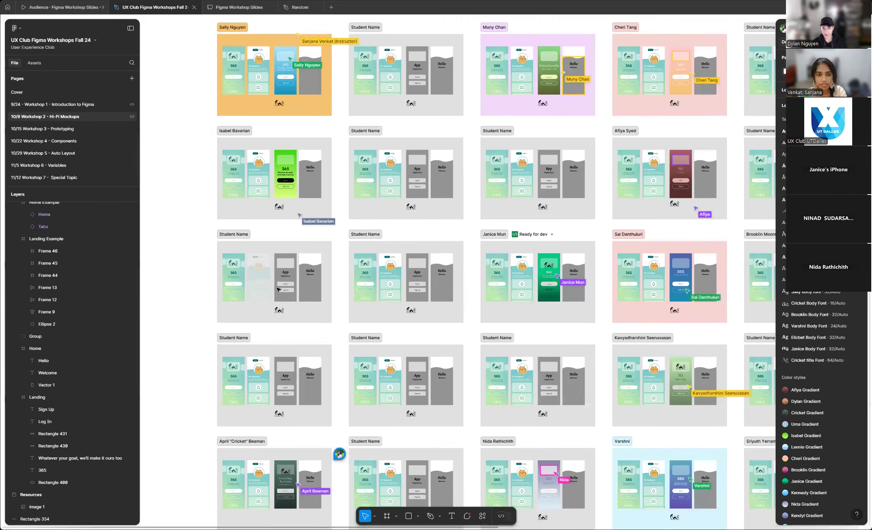
scroll(268, 289, "down", 3)
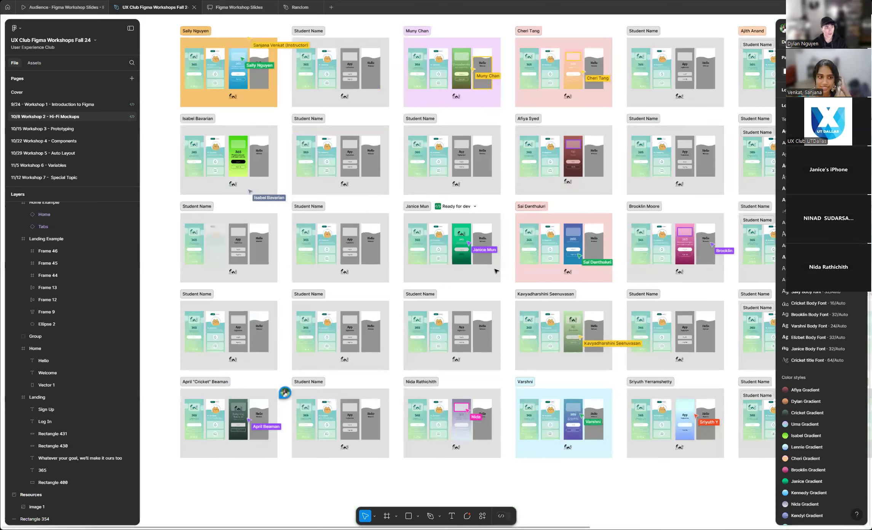
scroll(496, 271, "up", 1)
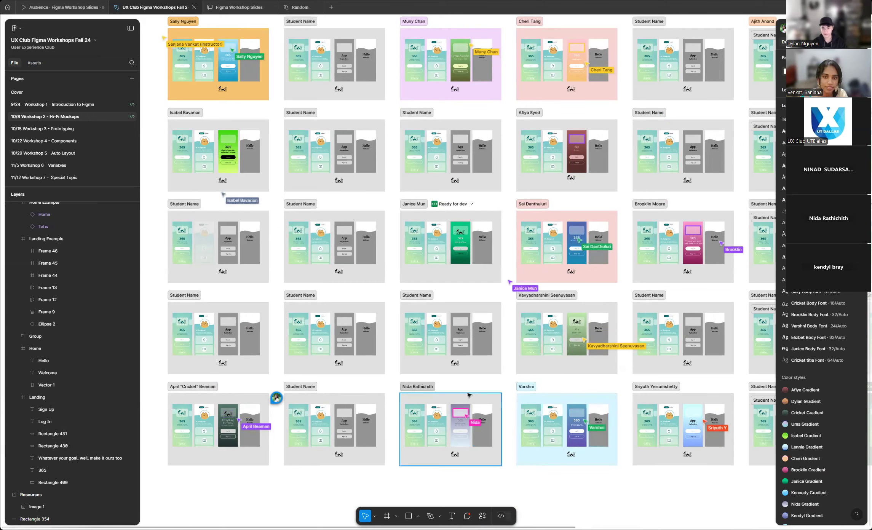
scroll(396, 385, "up", 5)
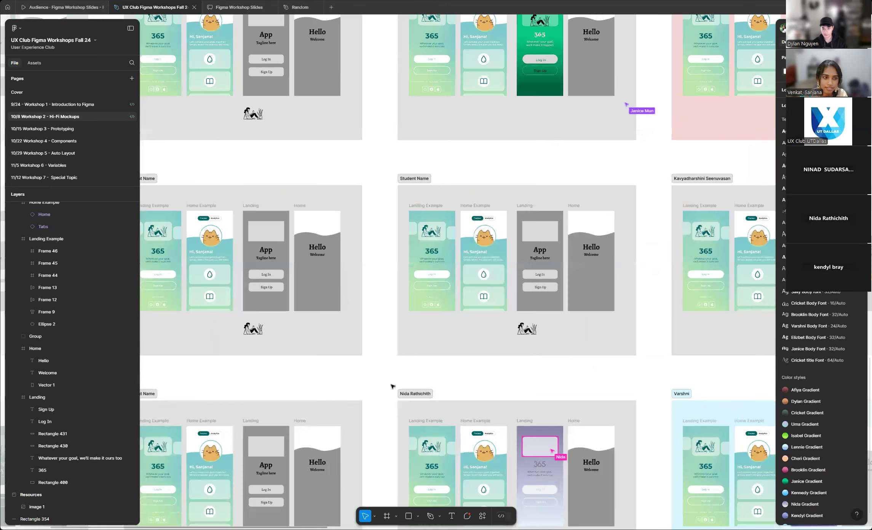
scroll(392, 386, "down", 5)
scroll(585, 382, "down", 2)
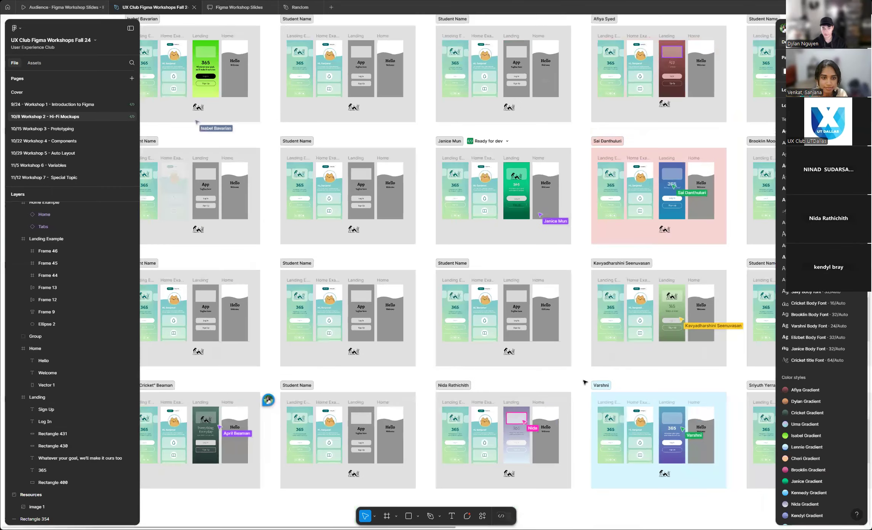
scroll(585, 382, "down", 2)
scroll(583, 381, "up", 3)
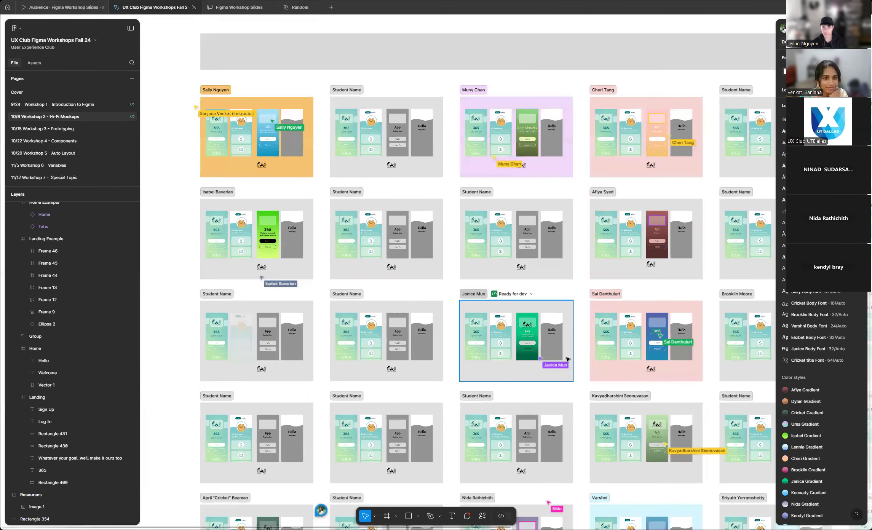
scroll(567, 358, "up", 1)
scroll(221, 294, "down", 3)
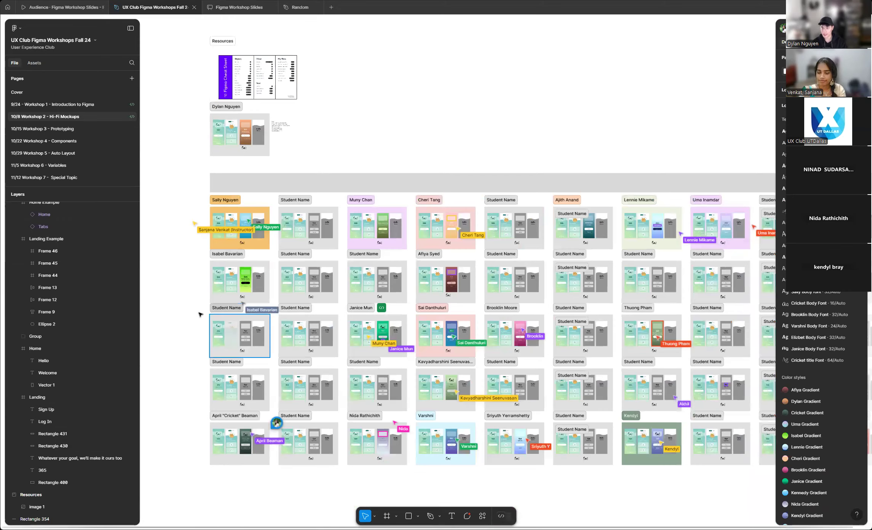
scroll(582, 278, "up", 5)
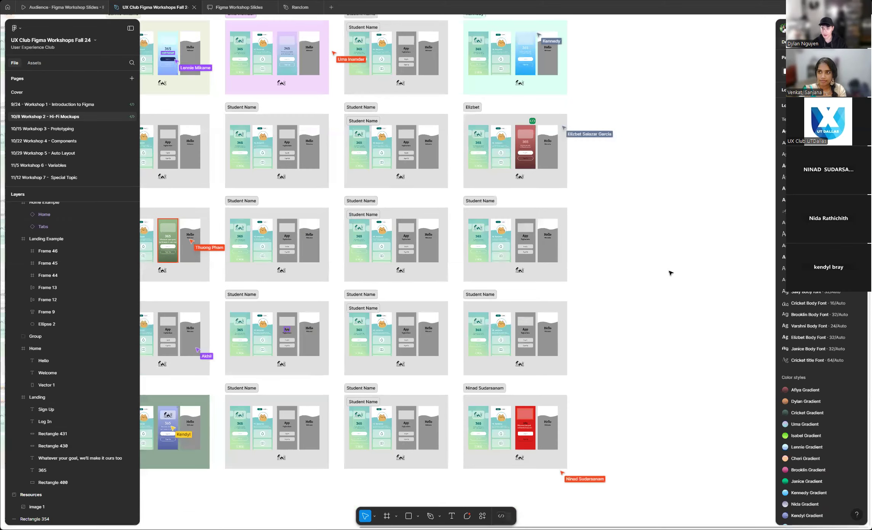
scroll(670, 272, "left", 5)
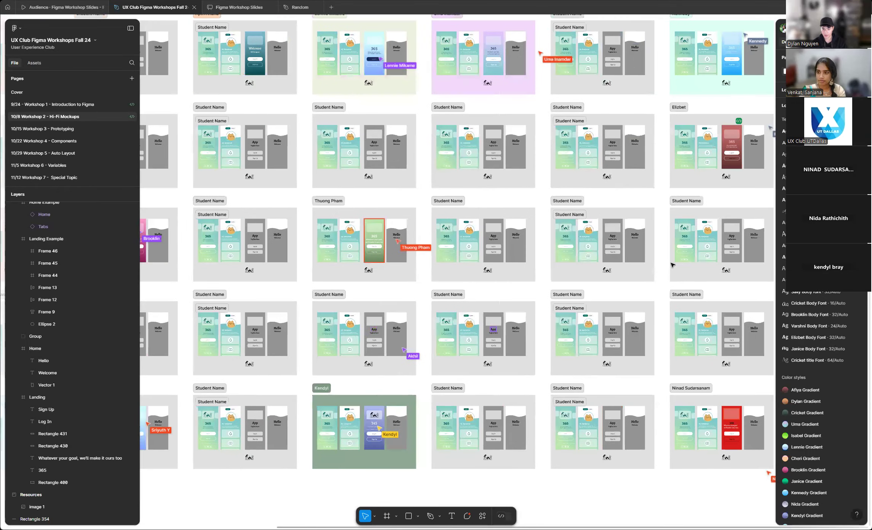
scroll(672, 264, "left", 12)
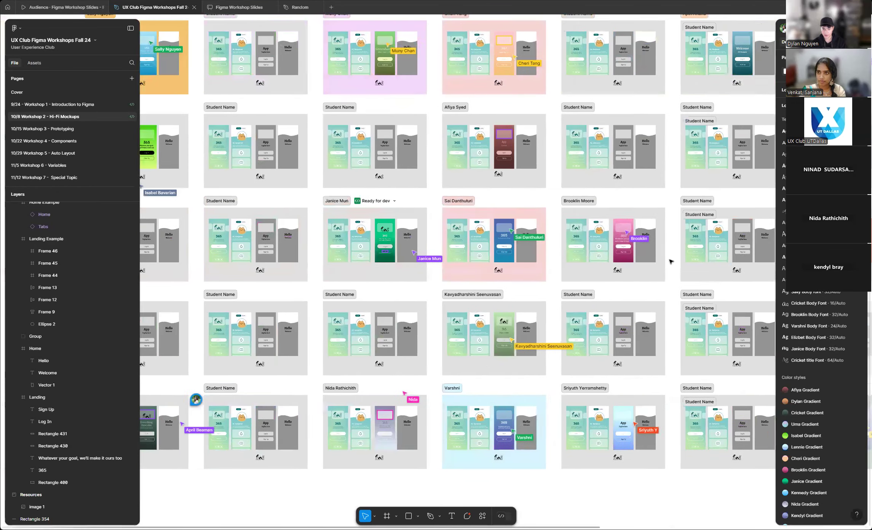
scroll(671, 262, "left", 4)
scroll(267, 228, "up", 3)
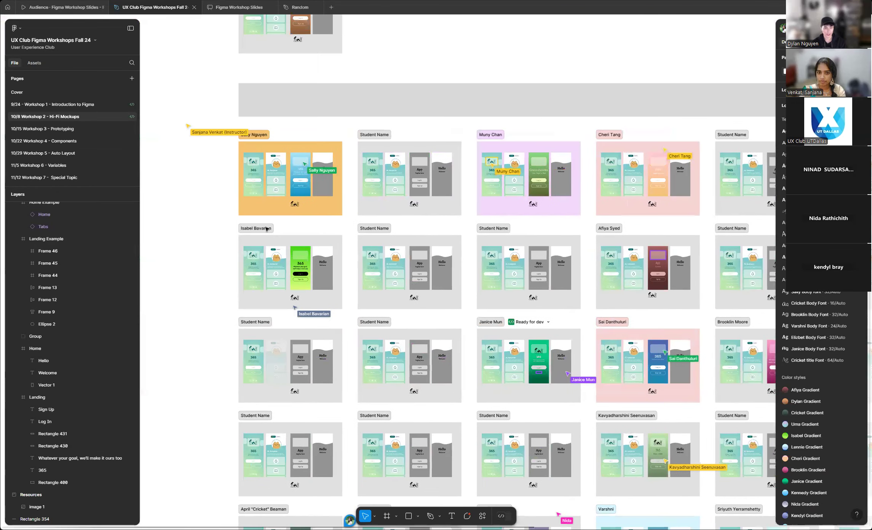
scroll(266, 228, "up", 6)
scroll(263, 179, "up", 3, "ctrl")
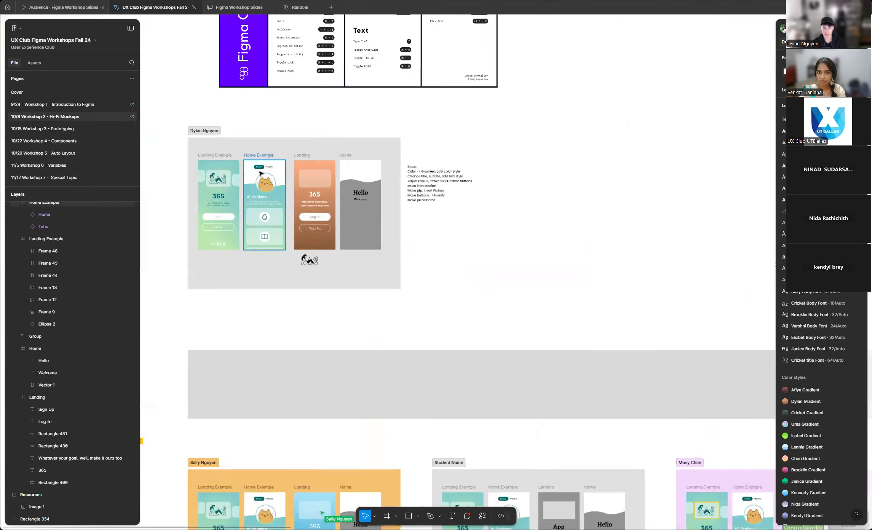
- Move the black reading-woman illustration from below the Landing frame into the centre of the translucent card above the 365 title
scroll(260, 174, "up", 6, "ctrl")
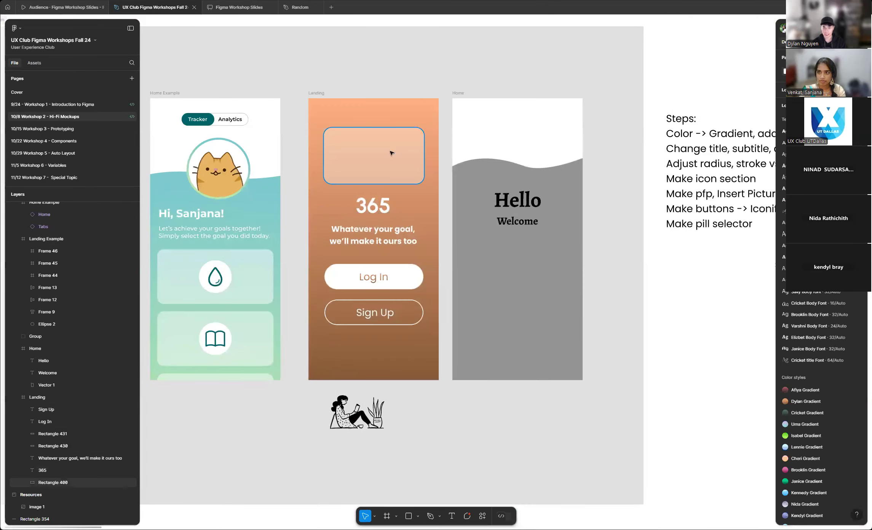
left_click(358, 418)
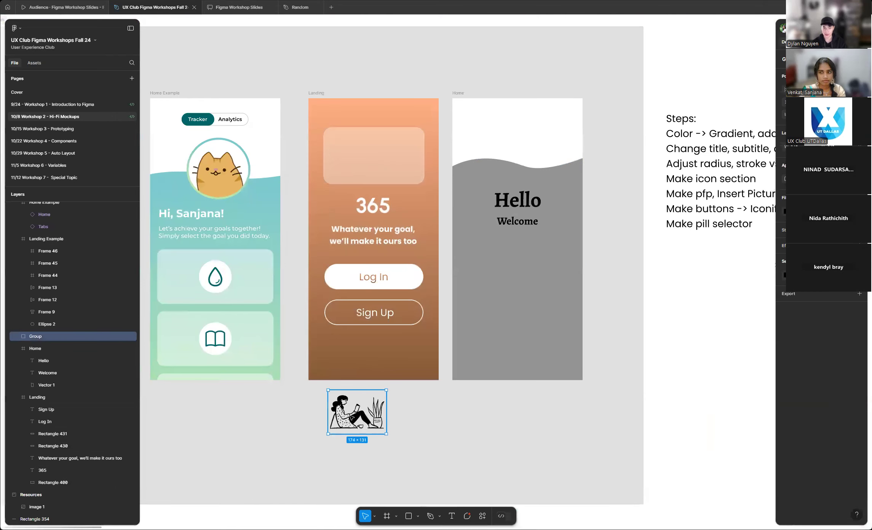
left_click_drag(352, 418, 374, 168)
scroll(375, 167, "up", 5)
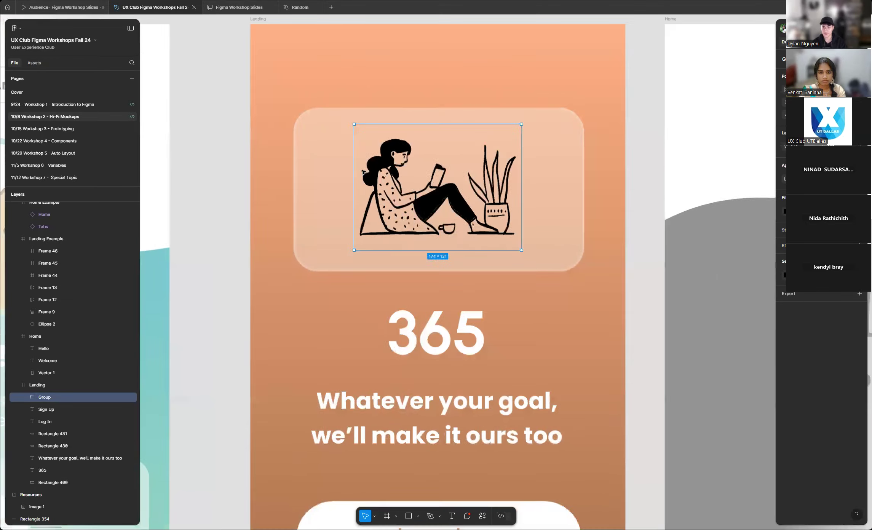
scroll(427, 164, "up", 3)
scroll(432, 181, "down", 5)
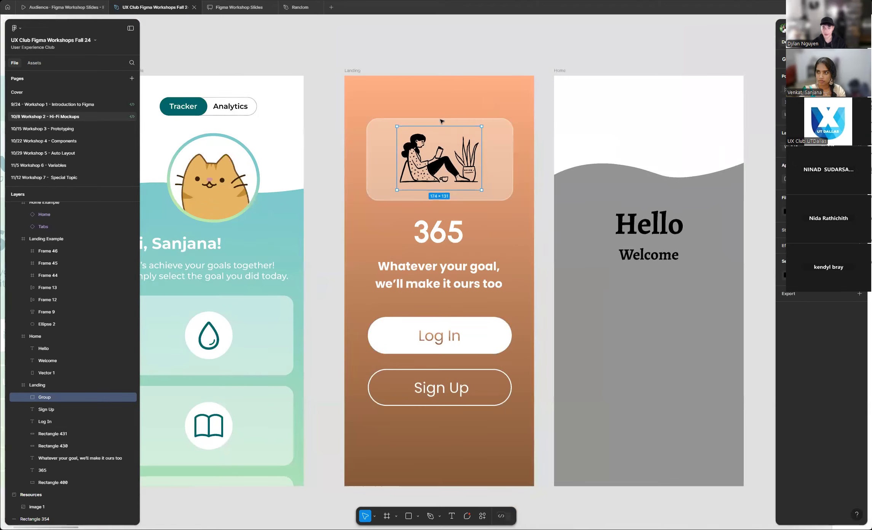
- Recolour the illustration from black to a dark brown sampled from the lower part of the Landing frame's gradient background
scroll(427, 165, "up", 1)
scroll(426, 166, "up", 4)
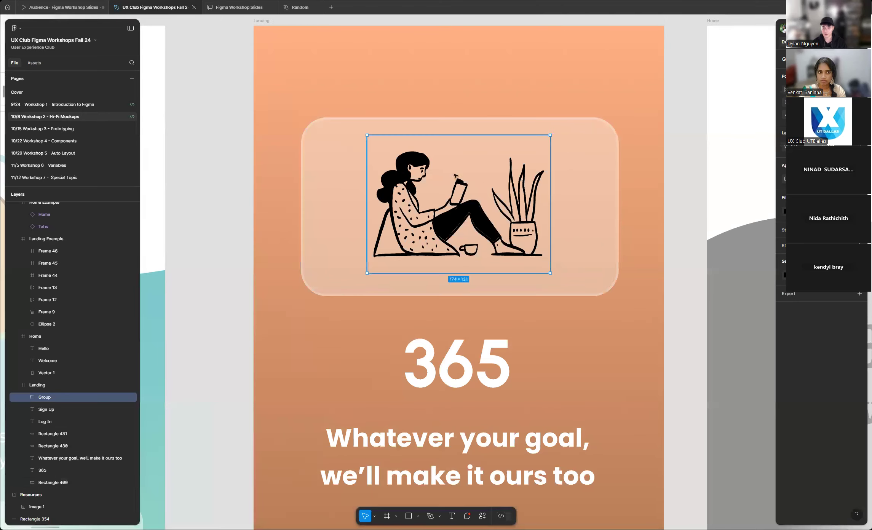
scroll(417, 189, "down", 1)
scroll(417, 188, "down", 4)
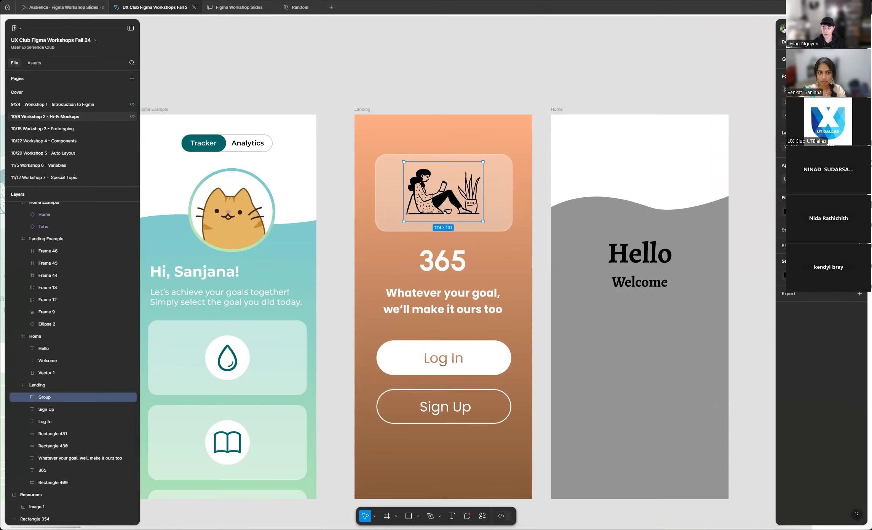
left_click(784, 275)
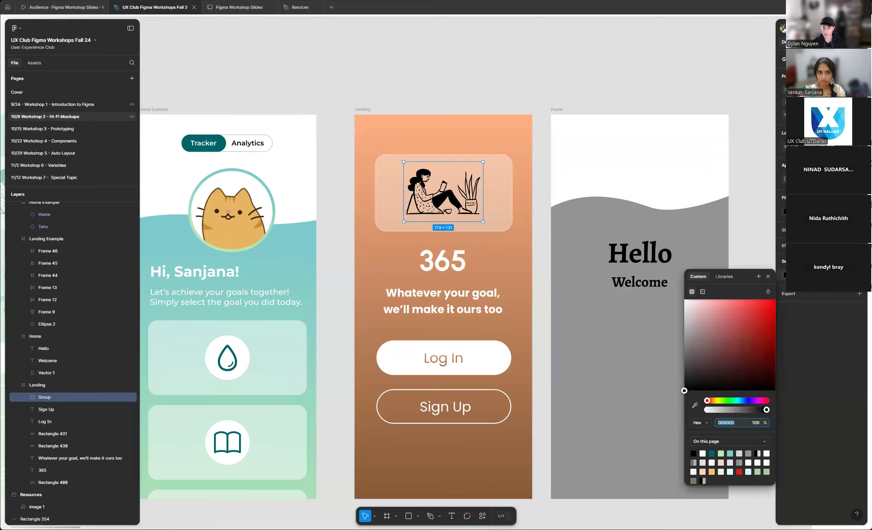
left_click(695, 406)
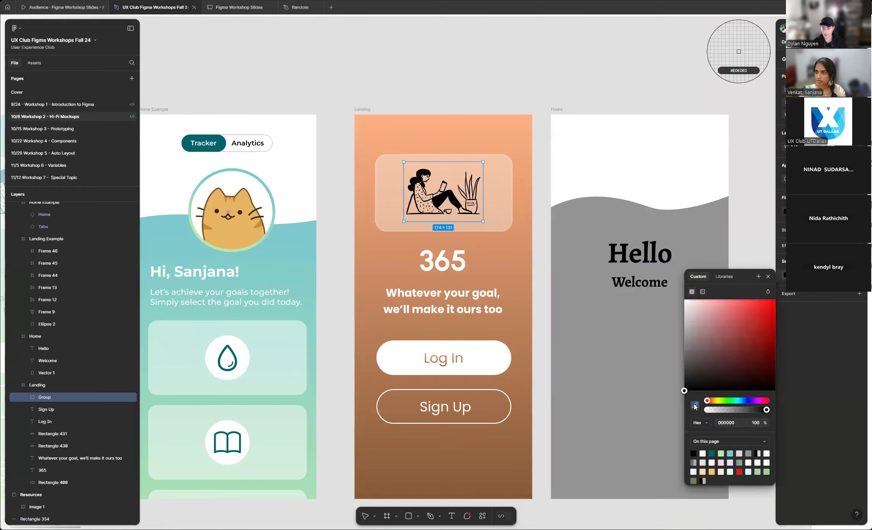
left_click(491, 403)
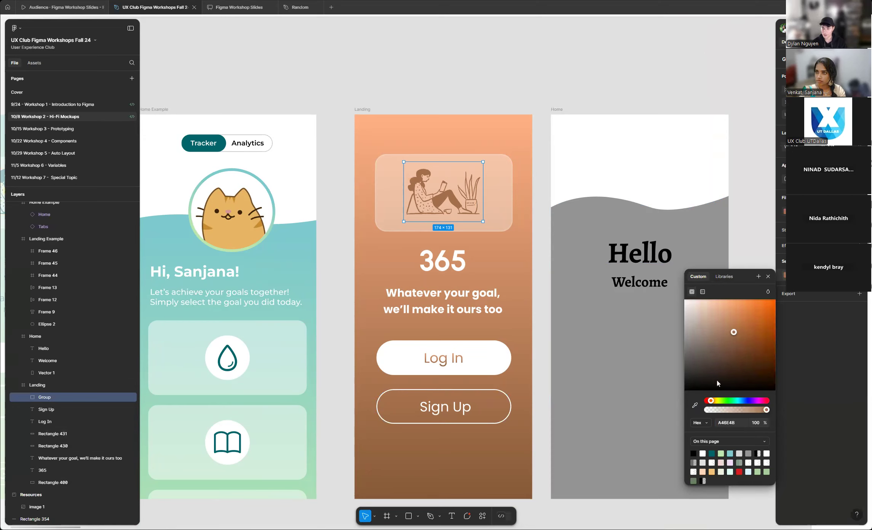
left_click(694, 407)
left_click(487, 440)
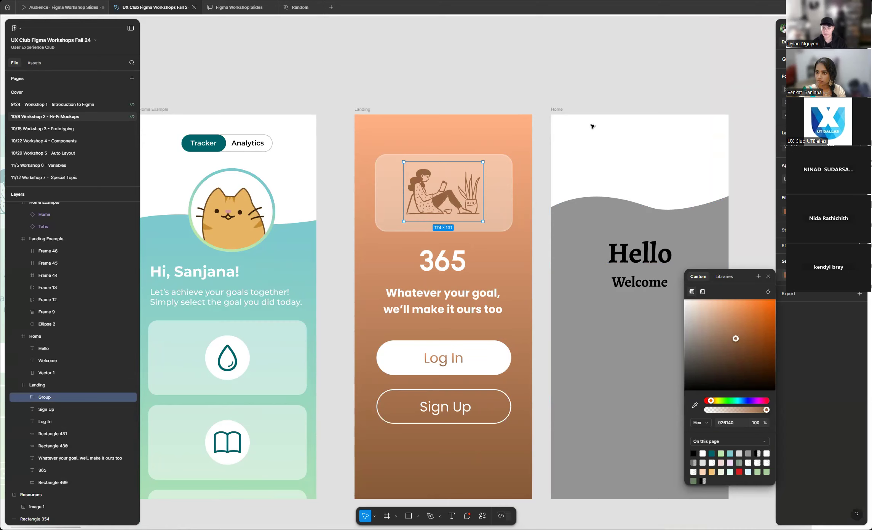
left_click(695, 406)
left_click(463, 474)
left_click(531, 91)
- Examine the recoloured illustration card and the Landing layout against the example screens beside it
scroll(426, 234, "up", 5)
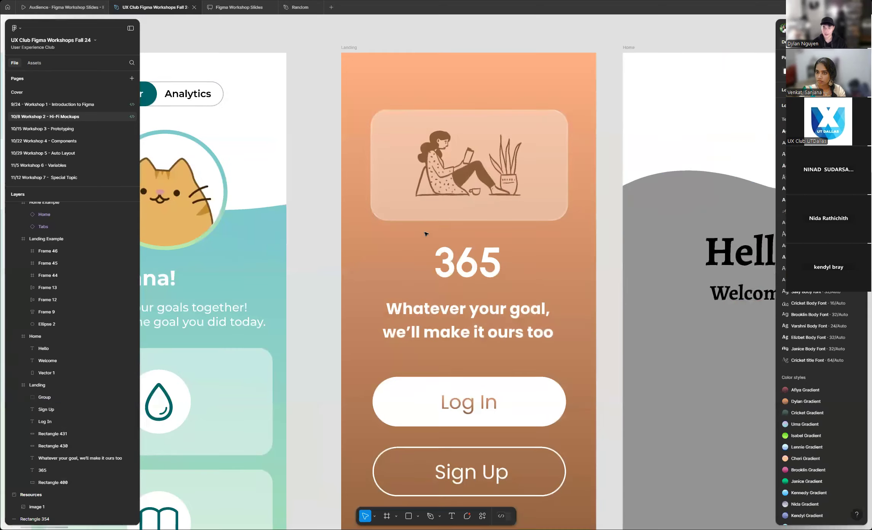
scroll(426, 234, "down", 3)
scroll(448, 277, "up", 3)
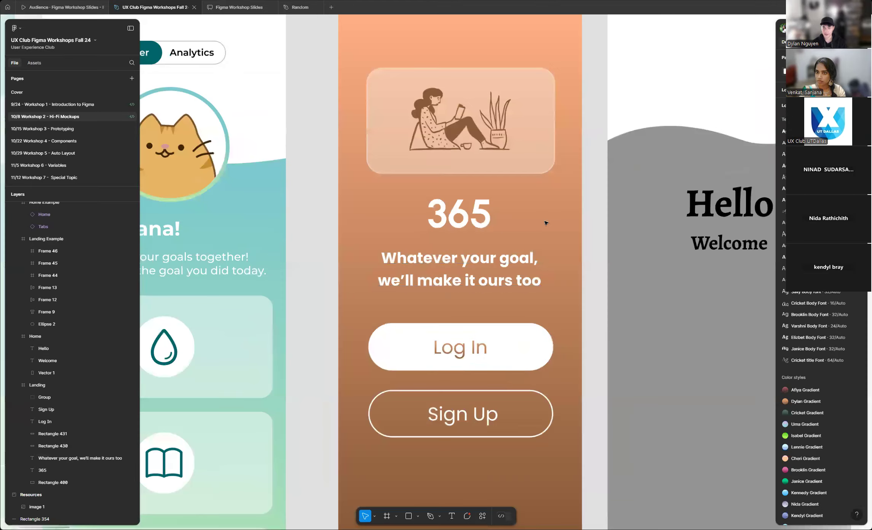
scroll(548, 223, "down", 2)
scroll(548, 223, "down", 3)
scroll(453, 203, "up", 3)
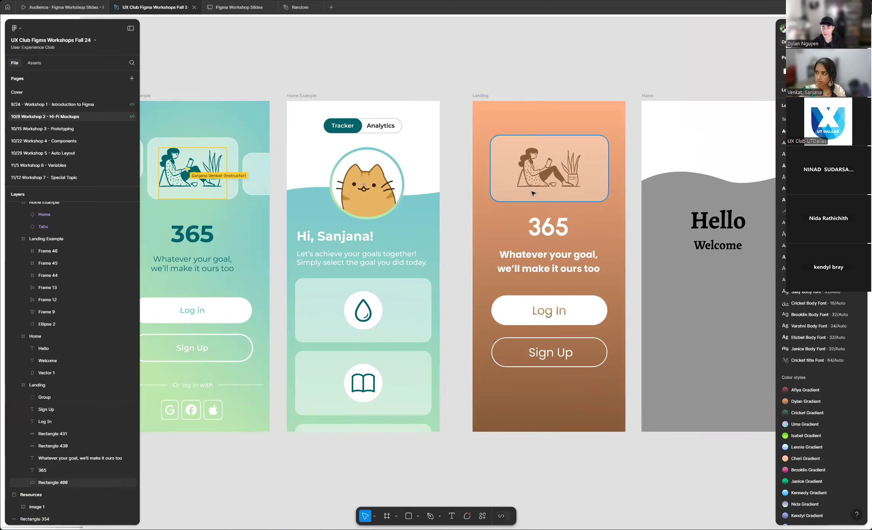
scroll(579, 215, "up", 2)
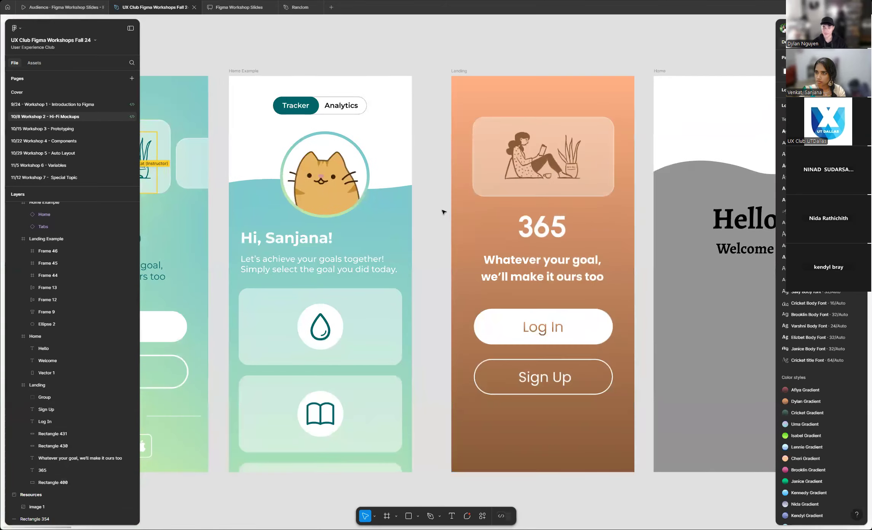
scroll(445, 210, "down", 2)
scroll(579, 274, "down", 2)
scroll(572, 298, "up", 5)
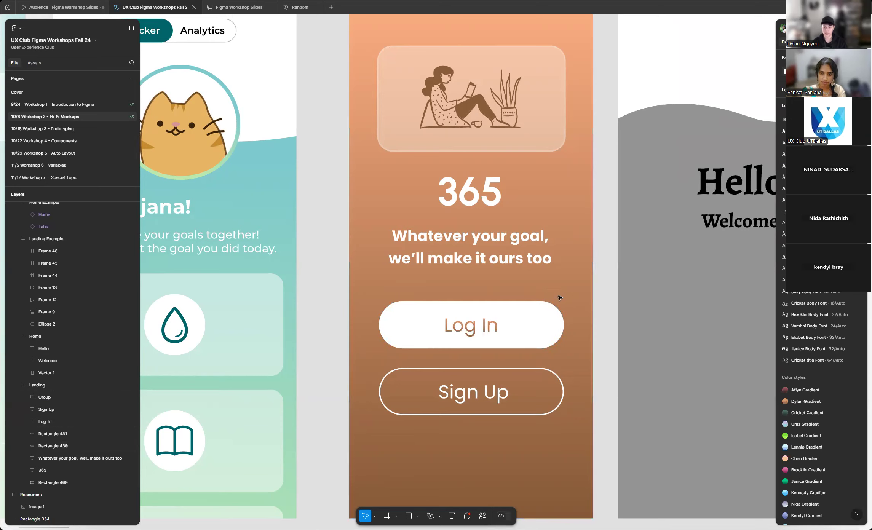
left_click(472, 329)
left_click(546, 331, "shift")
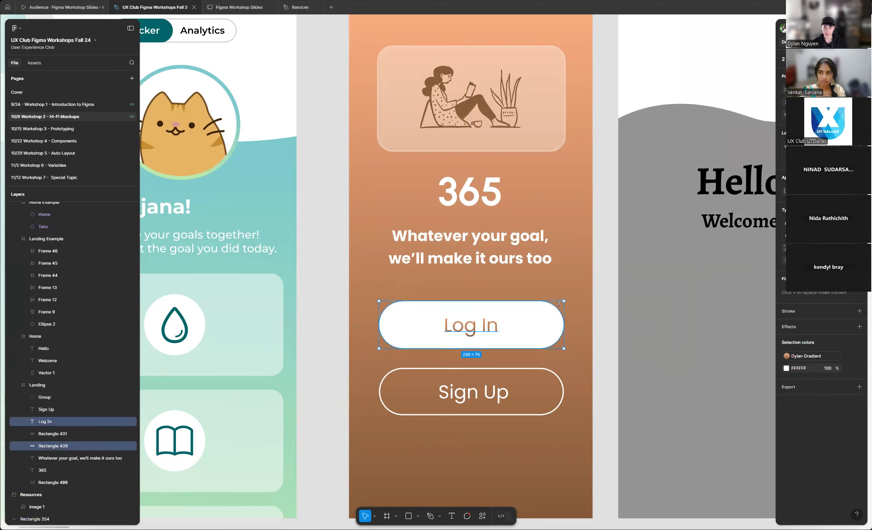
left_click(550, 295)
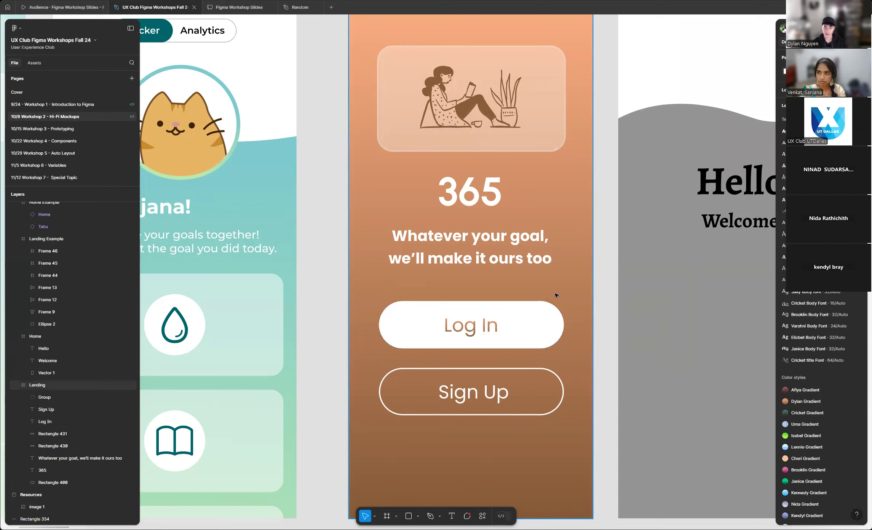
- Wrap the Log In label and its white rounded rectangle together in one frame on the Landing screen
left_click(515, 314)
left_click(494, 324, "shift")
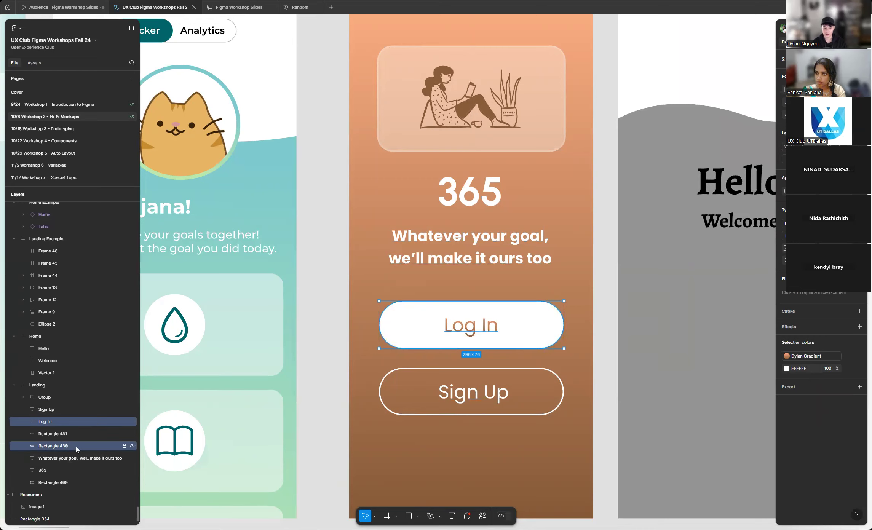
right_click(532, 315)
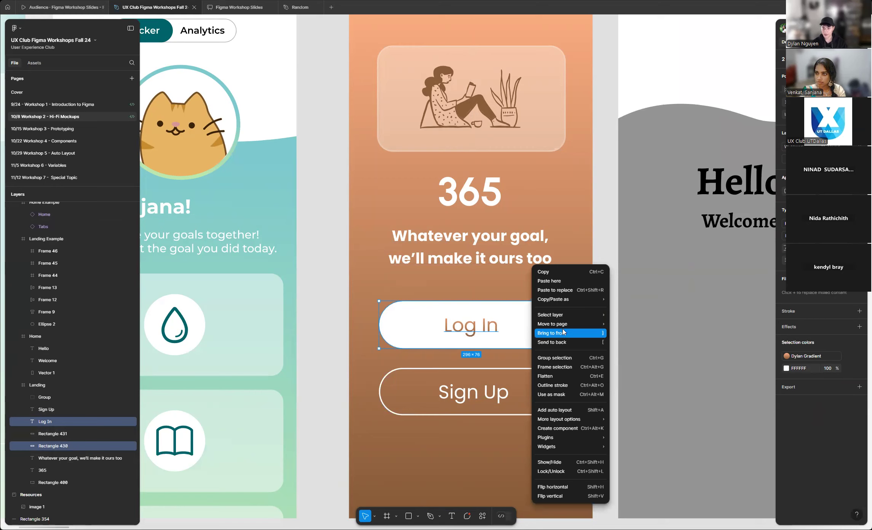
left_click(569, 371)
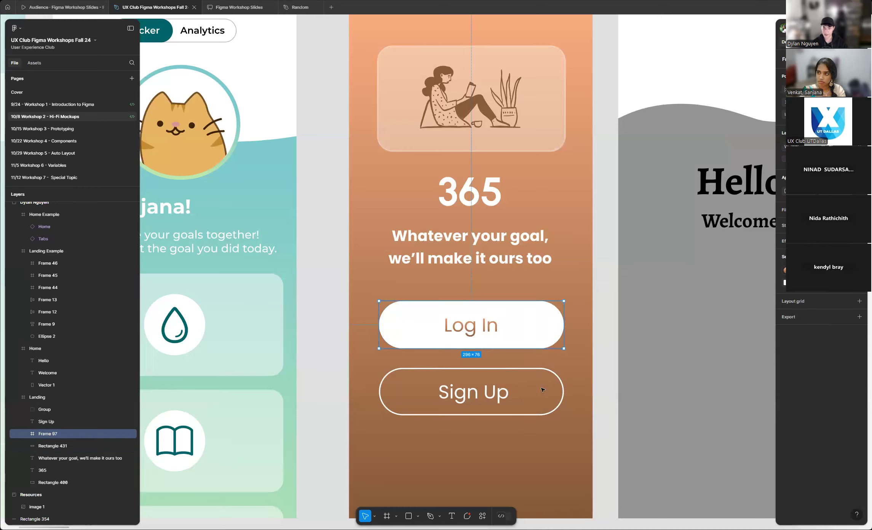
- Wrap the Sign Up label and its outlined rounded rectangle together in a frame of their own
left_click(552, 375)
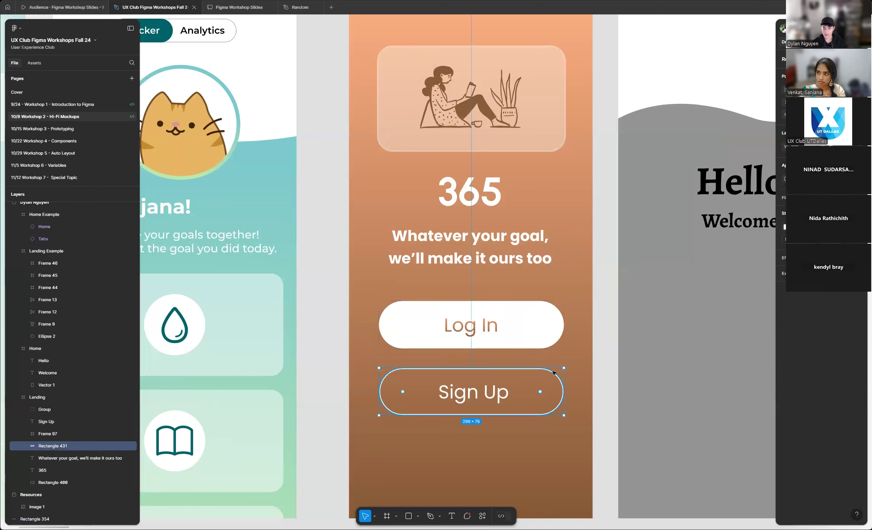
left_click(480, 398, "shift")
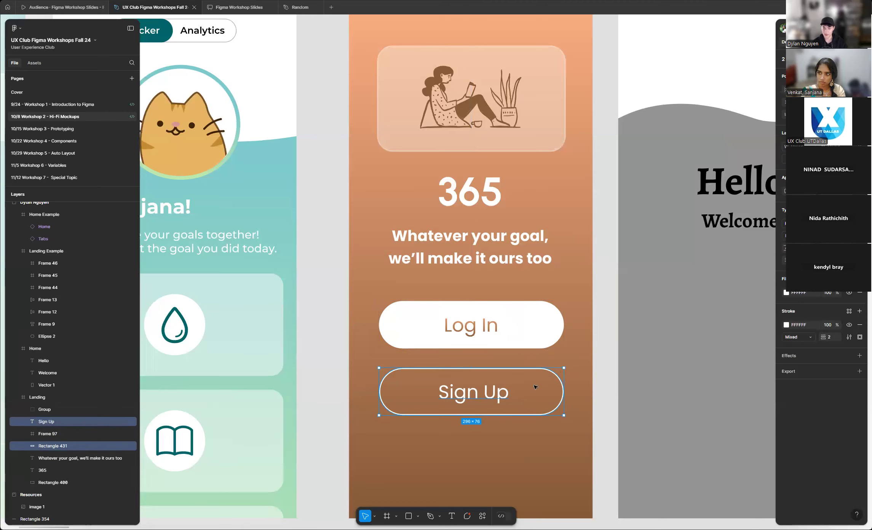
scroll(527, 362, "down", 2)
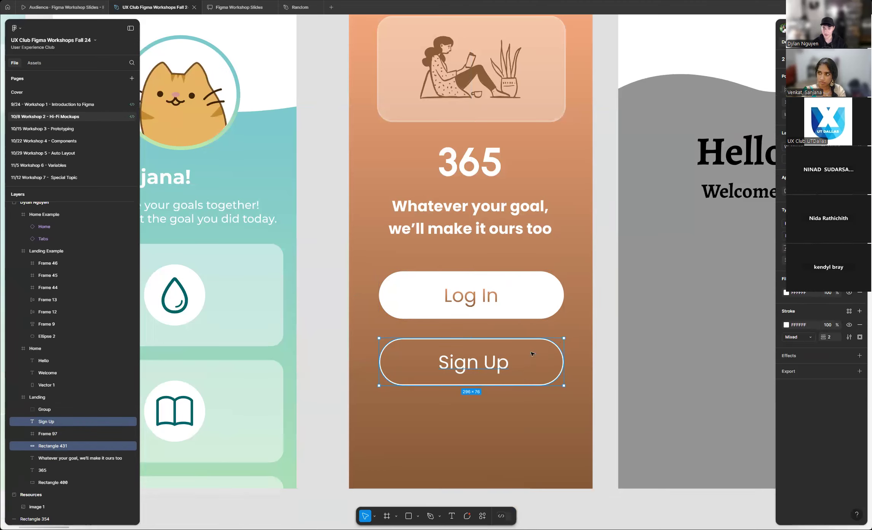
right_click(533, 354)
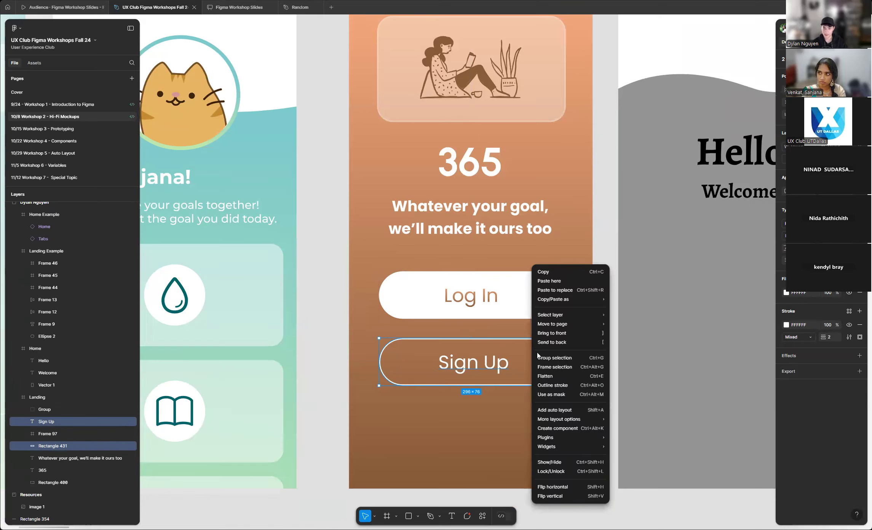
left_click(535, 366)
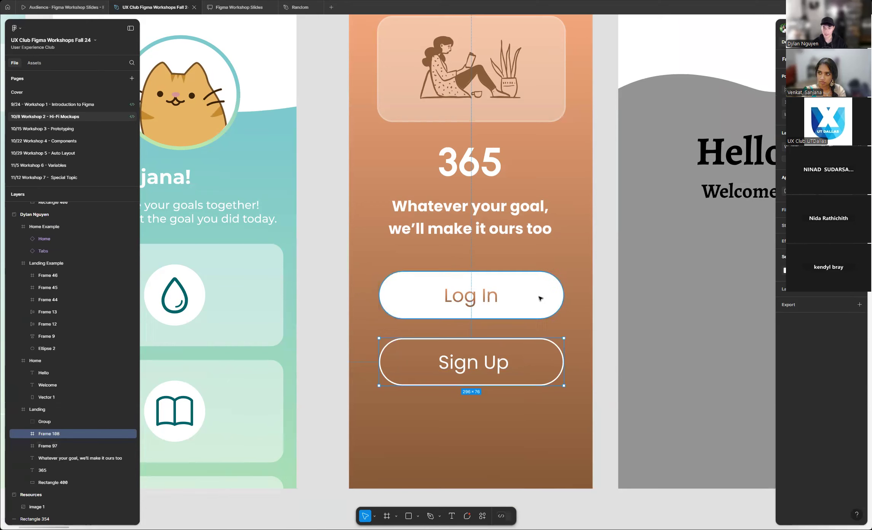
left_click(603, 320)
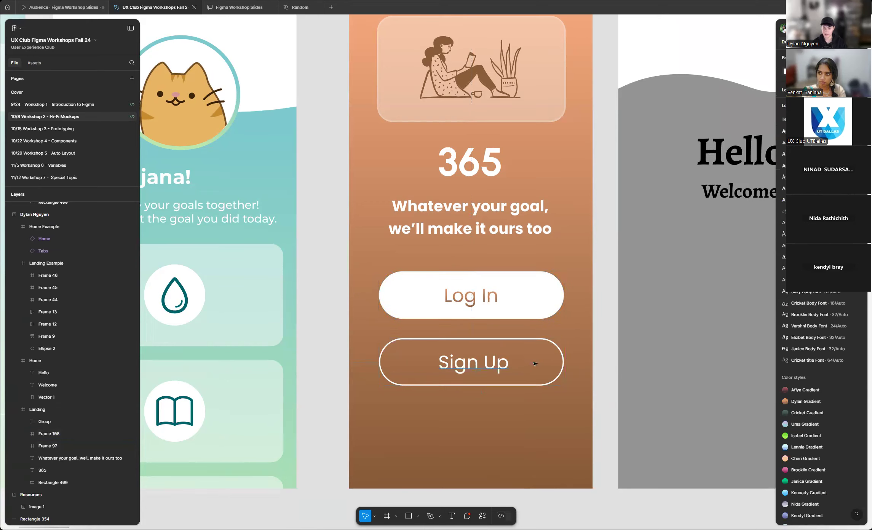
- Check the students' progress on their Landing buttons across the workshop grid and return to the instructor's Landing and Home frames
scroll(389, 331, "down", 5)
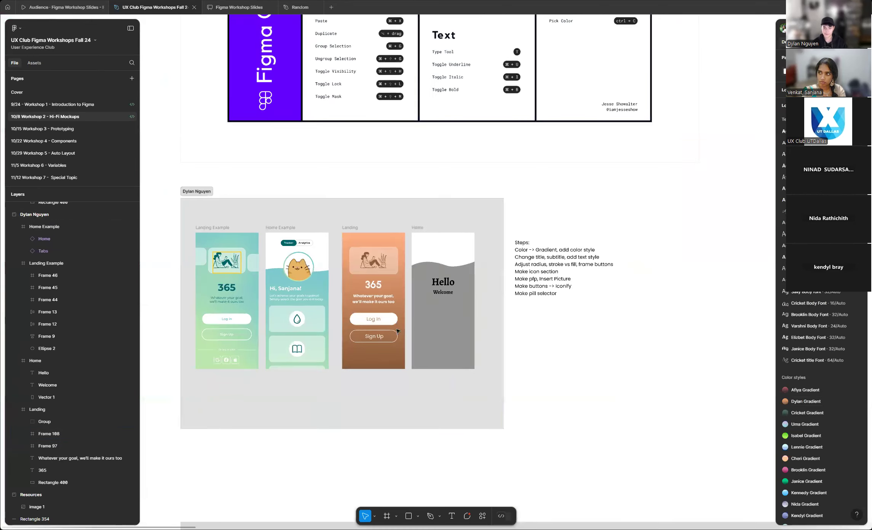
scroll(423, 320, "up", 3)
scroll(303, 322, "down", 5)
scroll(303, 322, "down", 5)
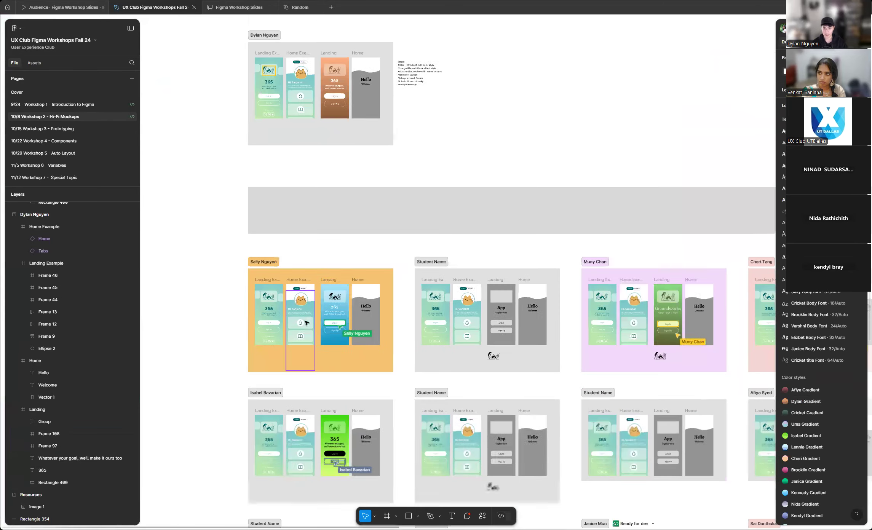
scroll(338, 298, "up", 3)
scroll(338, 299, "down", 1)
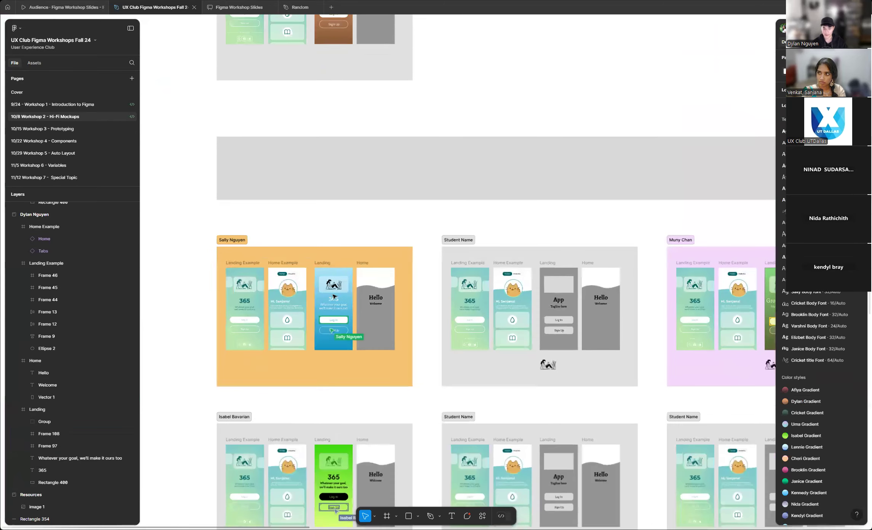
scroll(229, 309, "down", 2)
scroll(220, 305, "down", 3)
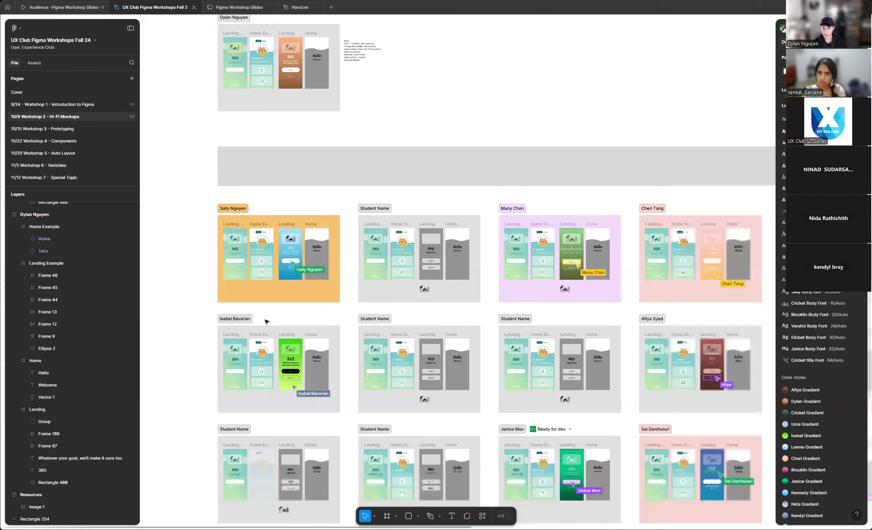
scroll(198, 320, "down", 3)
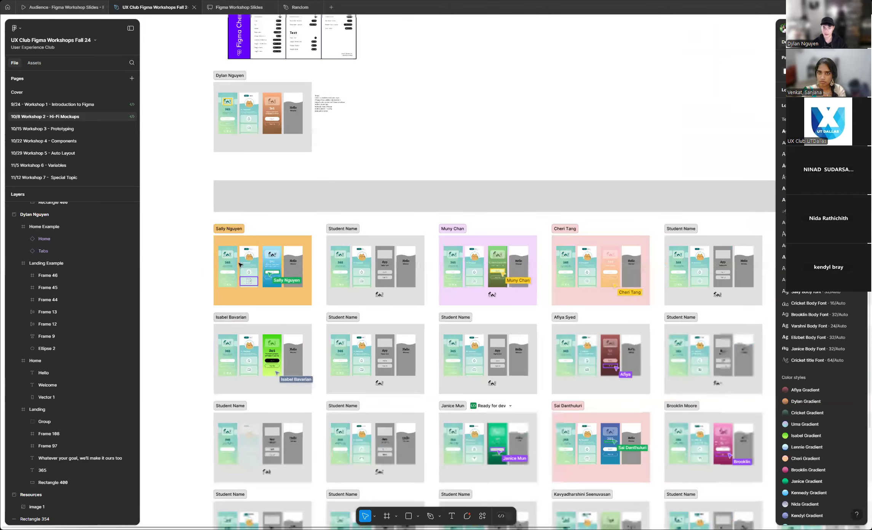
scroll(230, 160, "up", 5)
scroll(385, 115, "up", 5)
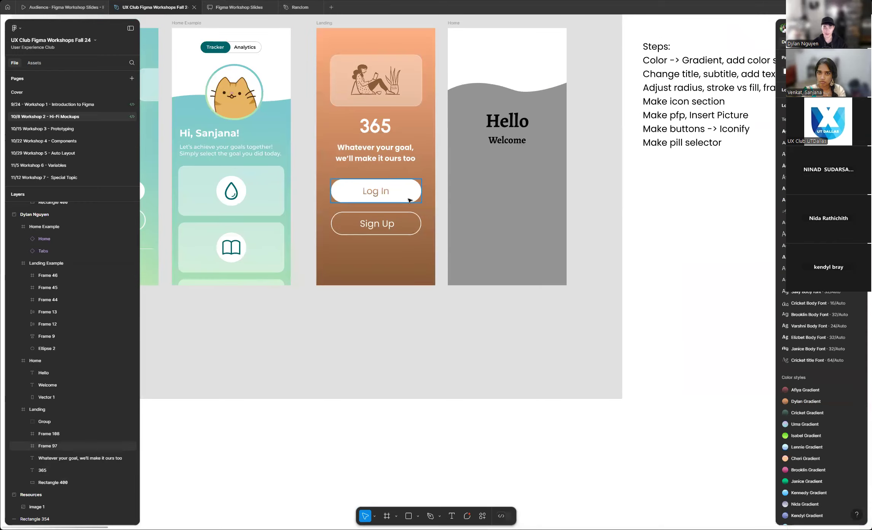
scroll(409, 199, "up", 1)
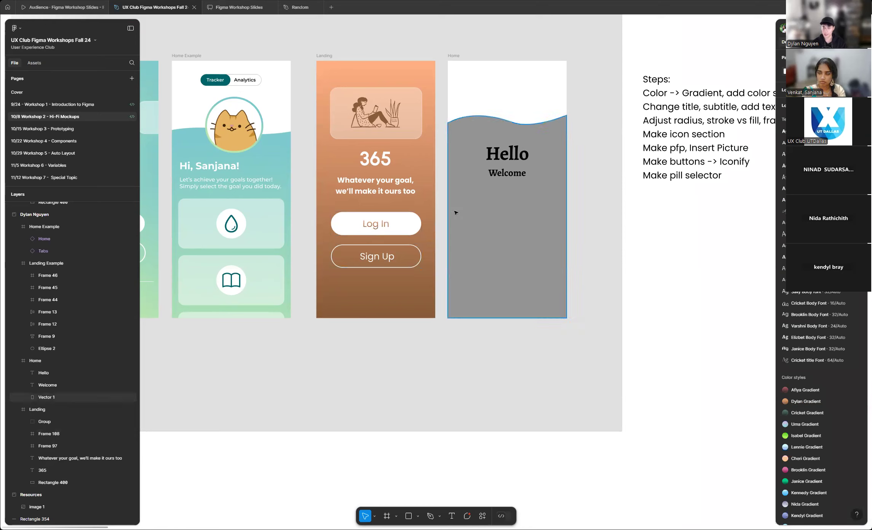
scroll(411, 229, "up", 1)
scroll(366, 205, "up", 3)
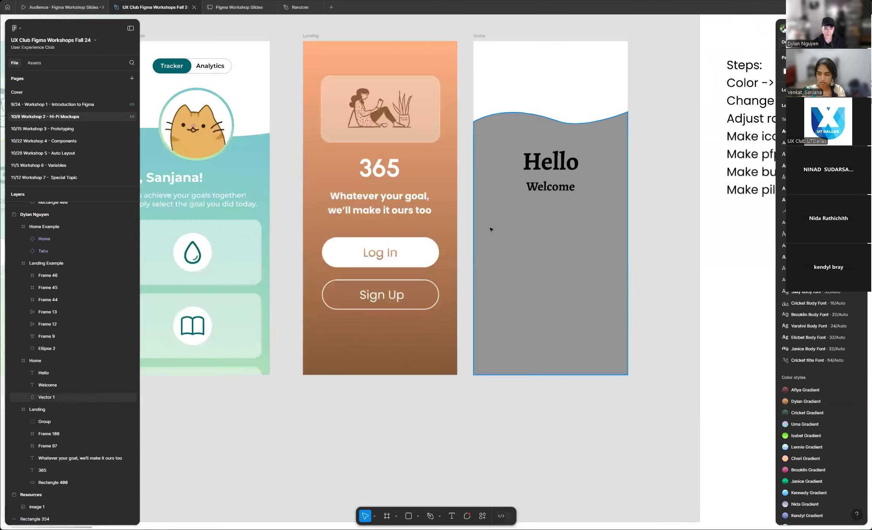
scroll(491, 229, "up", 1)
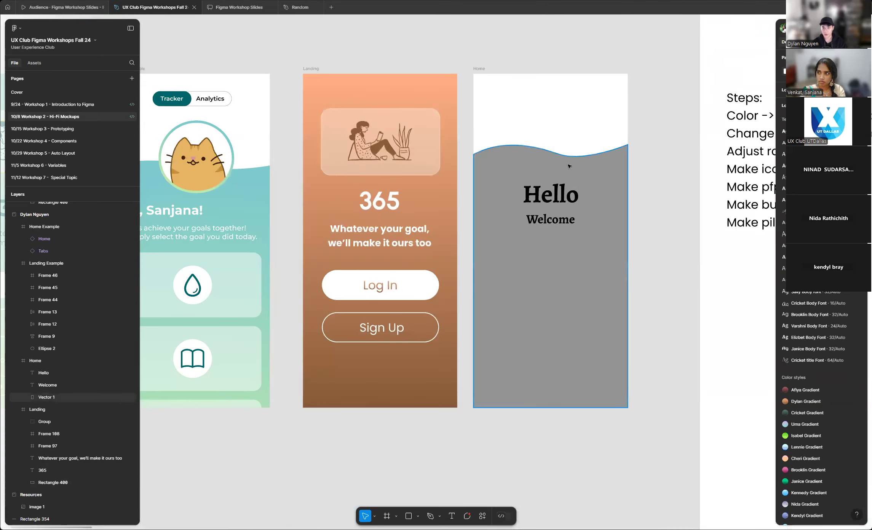
- Apply the saved orange-to-brown gradient colour style to the grey wave-topped shape on the Home frame
scroll(282, 230, "down", 3)
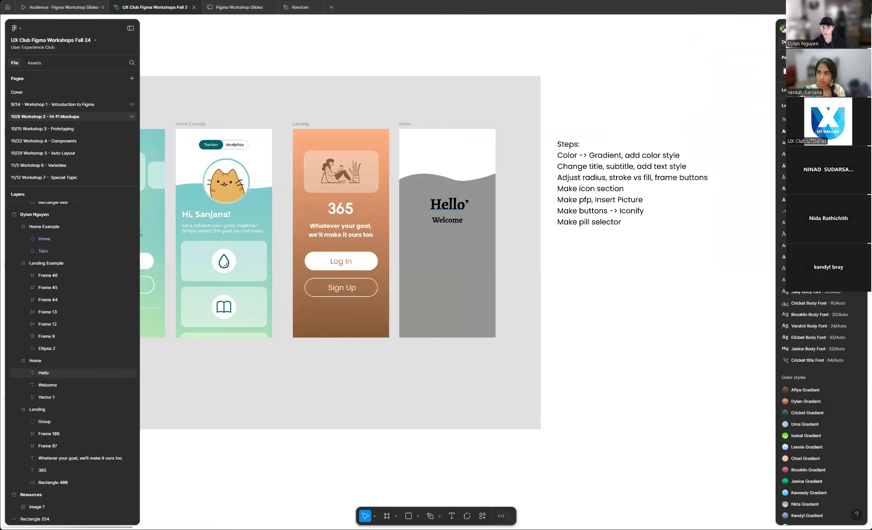
scroll(466, 201, "up", 3)
scroll(393, 199, "down", 2)
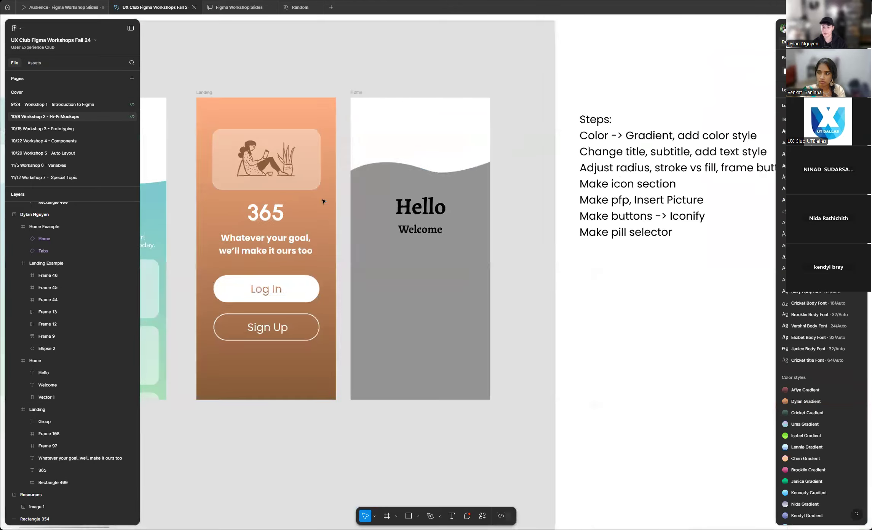
scroll(376, 196, "up", 5)
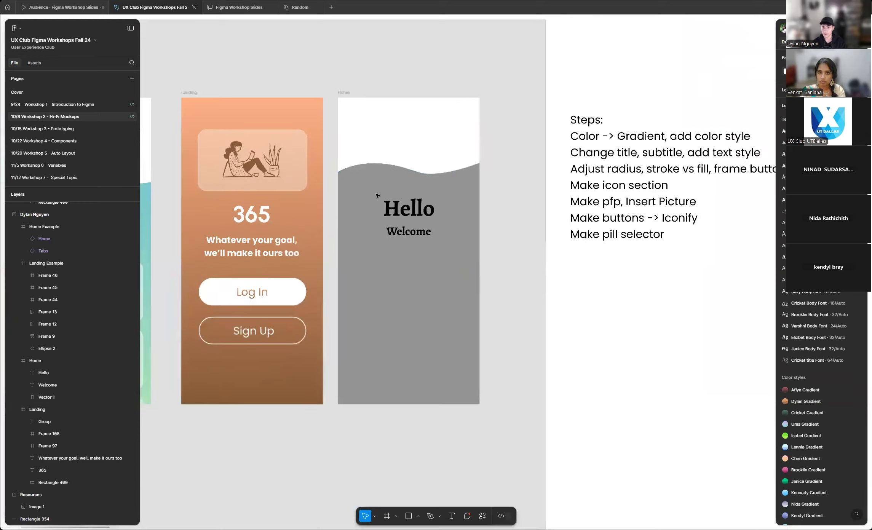
scroll(540, 214, "down", 2)
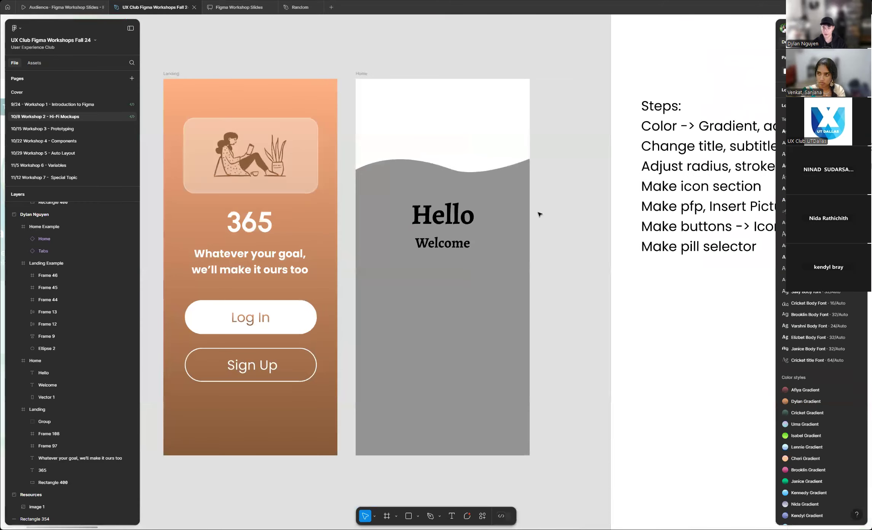
left_click(486, 191)
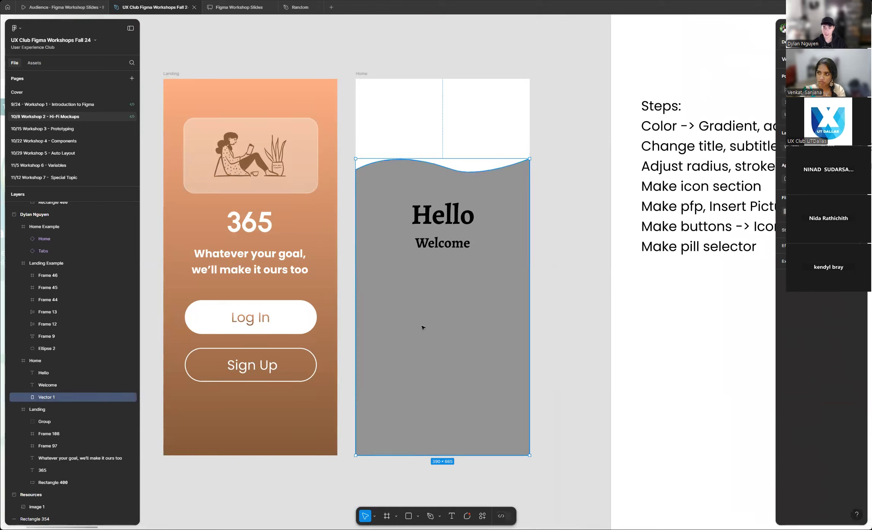
left_click(558, 185)
left_click(503, 180)
left_click(785, 211)
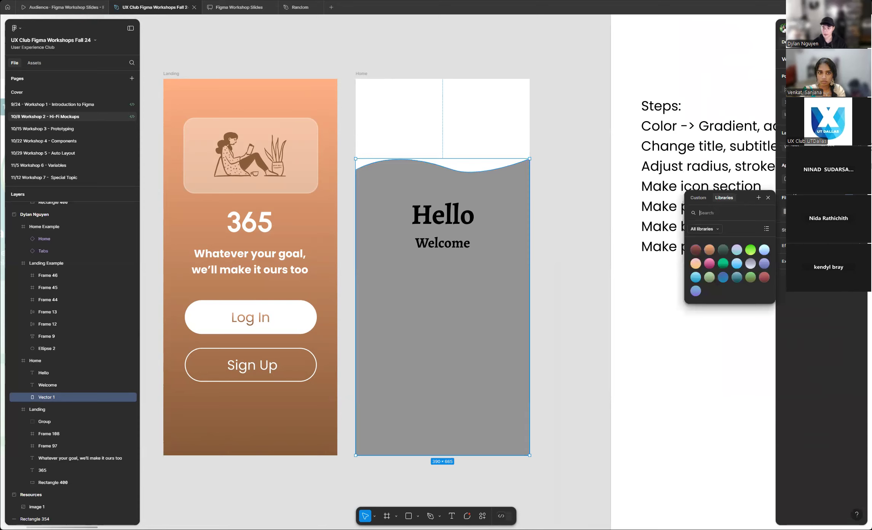
left_click(535, 188)
left_click(521, 198)
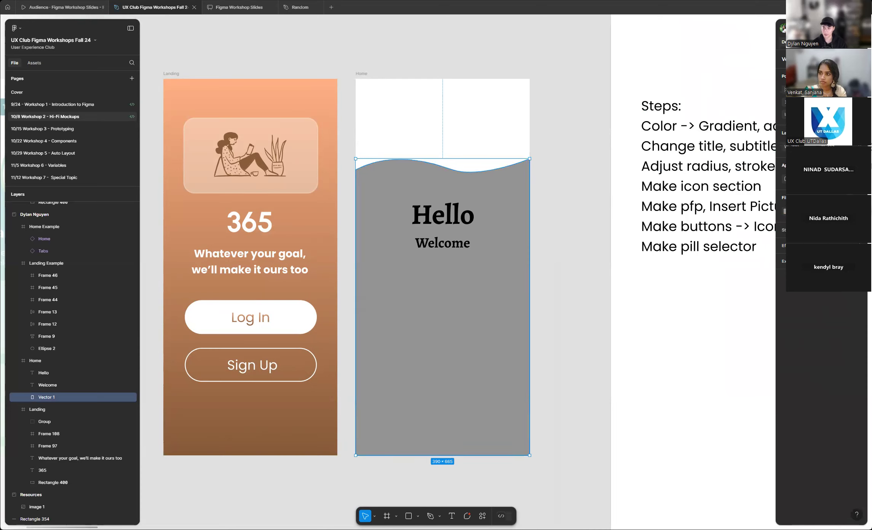
left_click(850, 198)
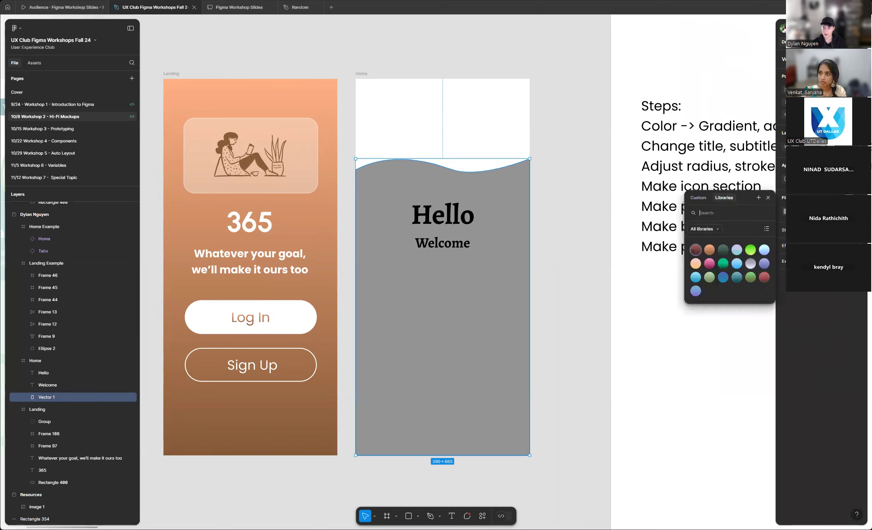
left_click(709, 250)
left_click(543, 217)
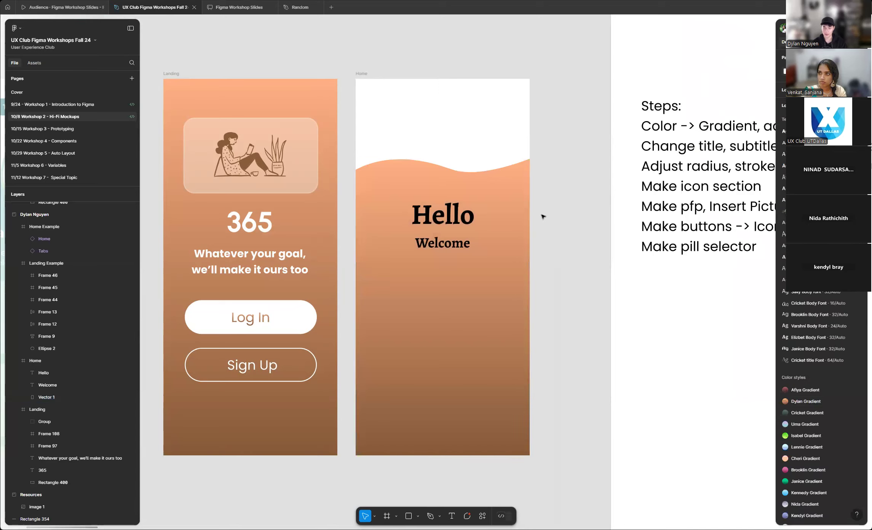
- Check the students' progress on their Home backgrounds across the workshop grid and return to the instructor's Home frame
scroll(557, 203, "down", 10)
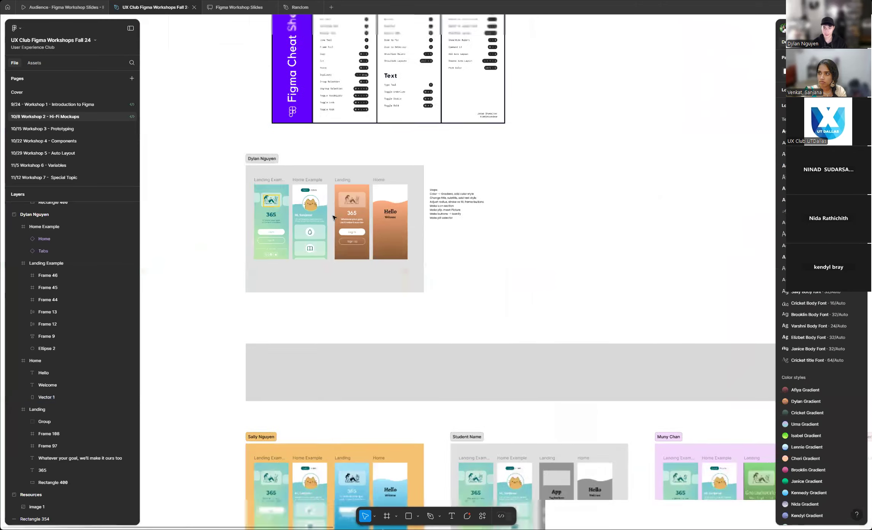
scroll(328, 223, "down", 4)
scroll(279, 236, "down", 3)
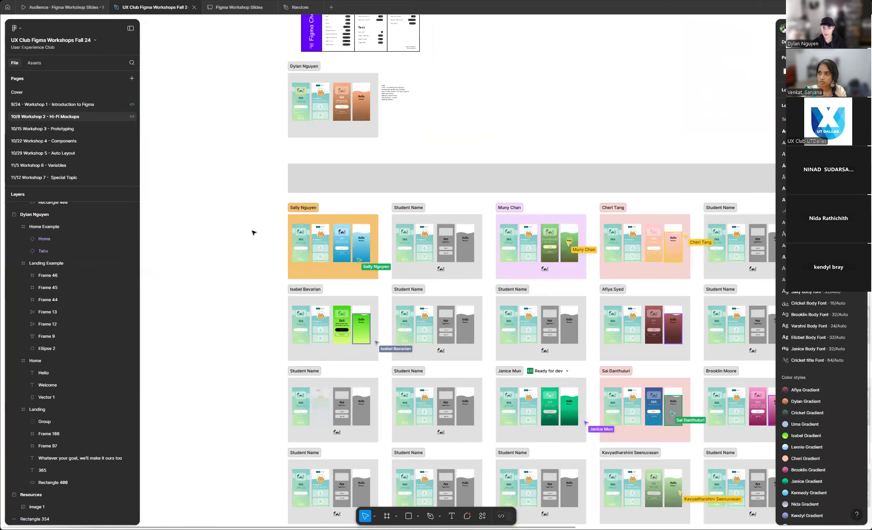
scroll(181, 228, "down", 3)
scroll(180, 228, "down", 3)
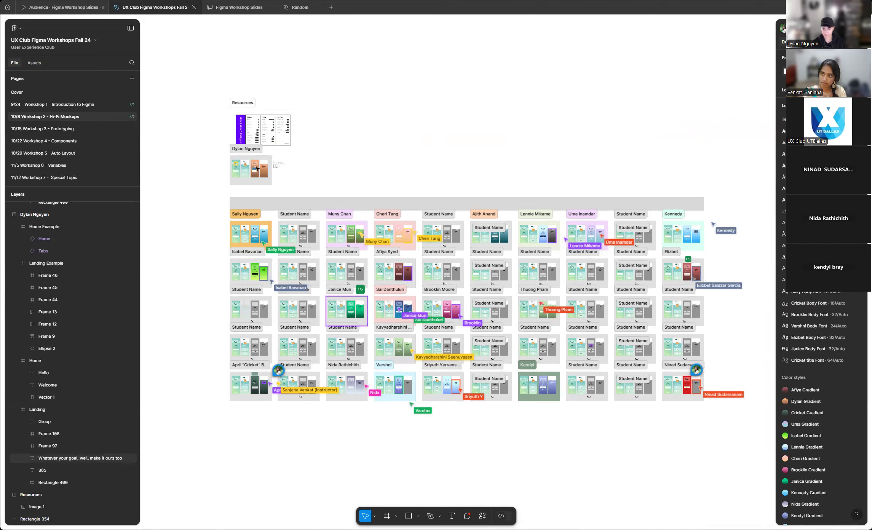
scroll(240, 156, "up", 2)
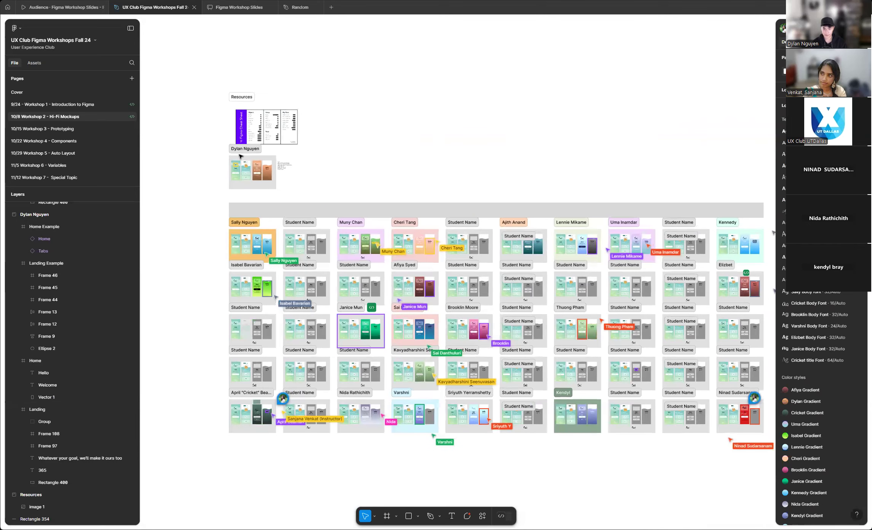
scroll(240, 156, "up", 4)
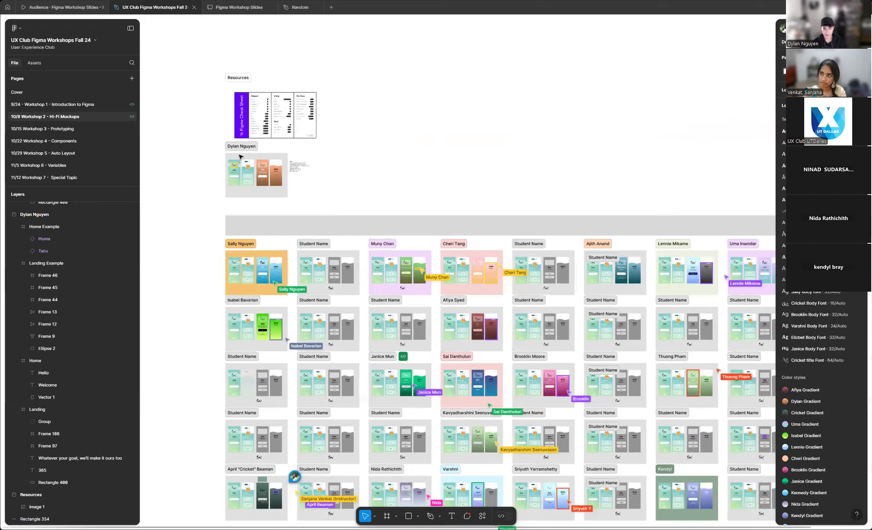
scroll(254, 145, "up", 10)
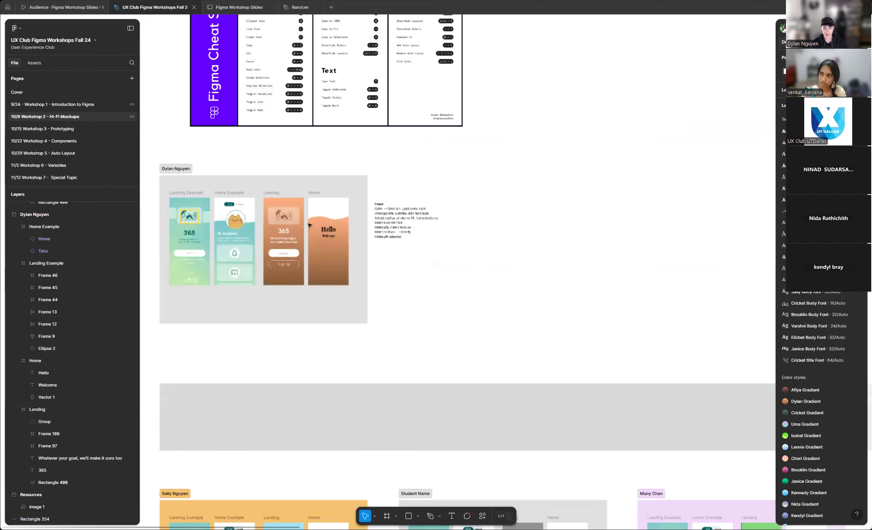
scroll(309, 225, "up", 10)
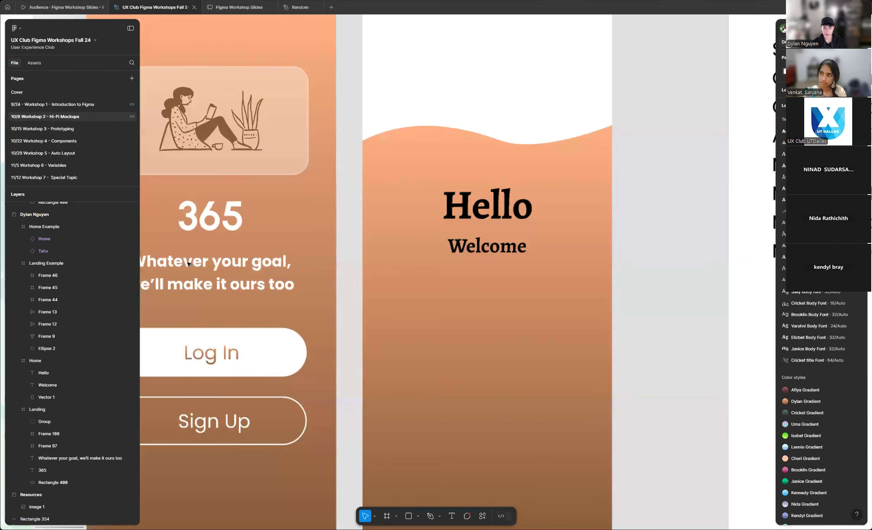
- Replace the Hello heading on the Home frame with a greeting made of "Hi" and the instructor's first name
left_click(492, 221)
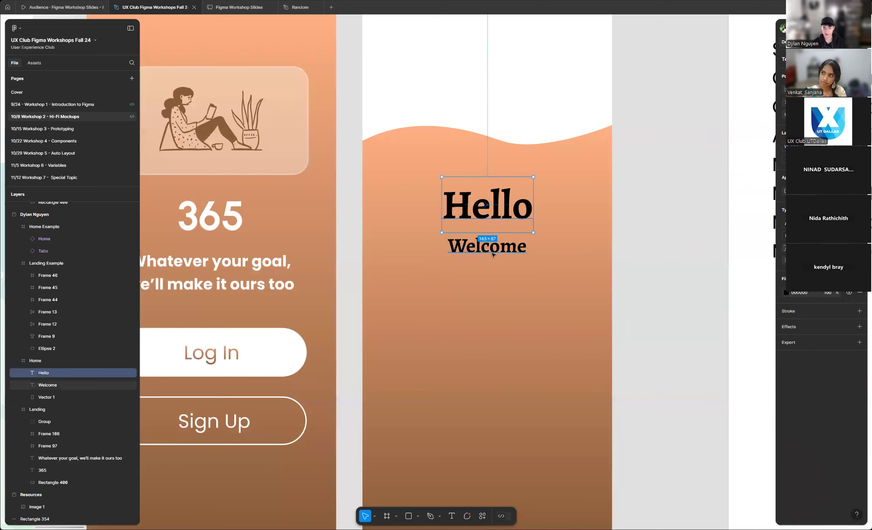
left_click(494, 252, "shift")
scroll(637, 217, "down", 5)
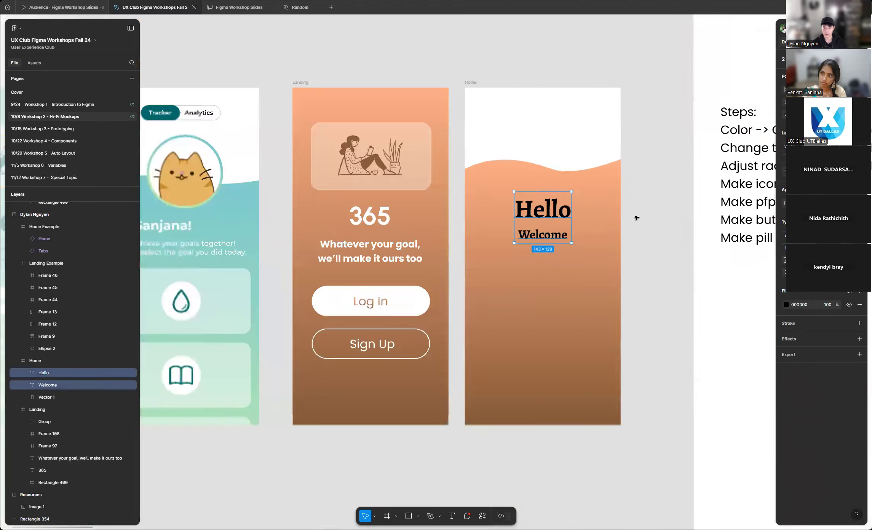
scroll(515, 212, "up", 2)
scroll(621, 213, "up", 3)
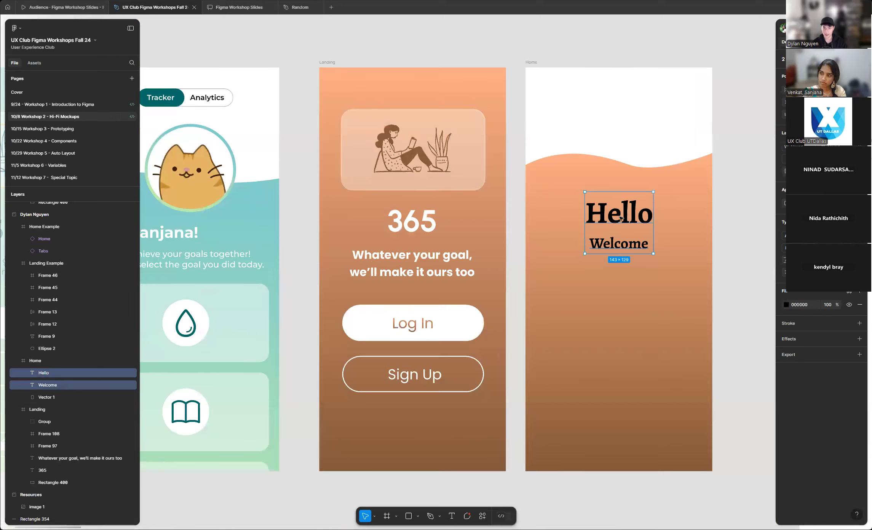
double_click(621, 213)
type("Hi Dee")
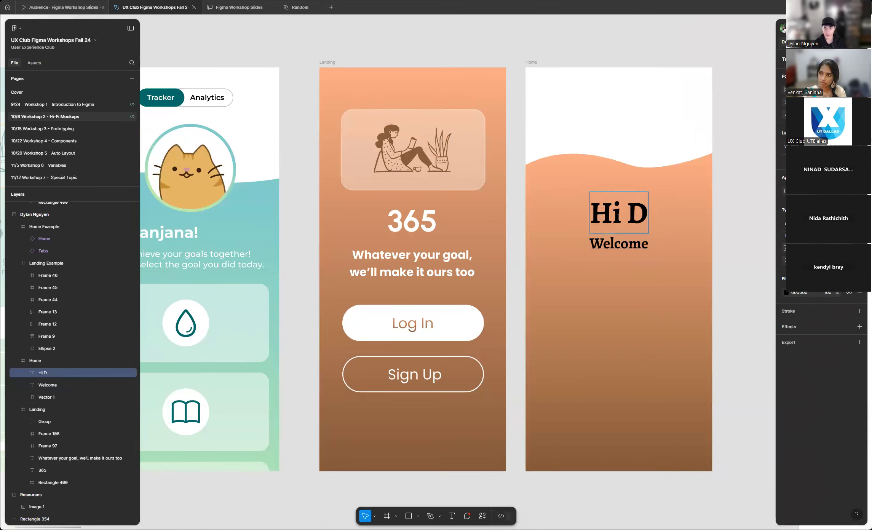
key("BackSpace")
key("BackSpace")
type("ylan")
key("Escape")
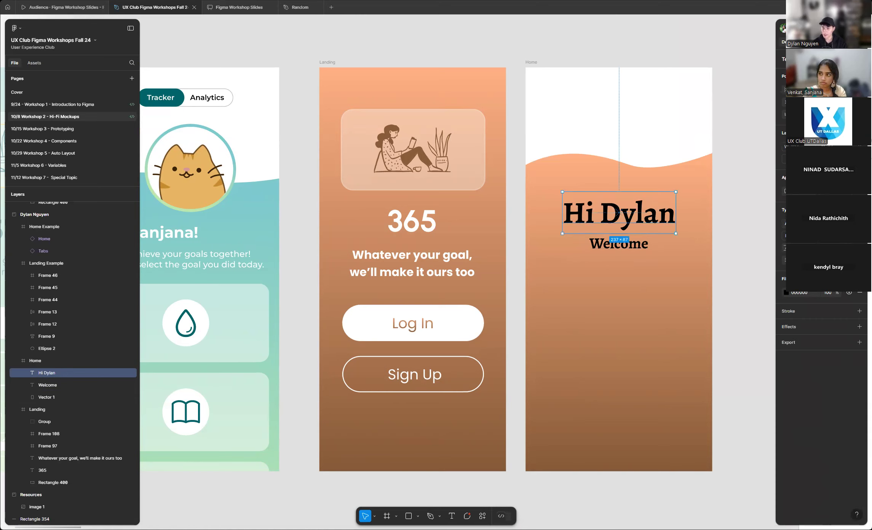
- Check the font of the 365 title on the Landing frame and set the Home greeting to the same Urbanist font
left_click(819, 223)
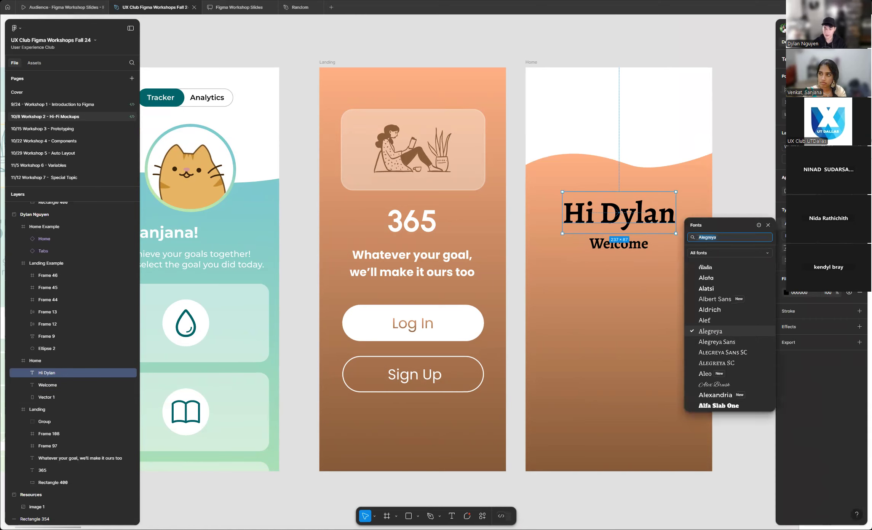
left_click(411, 223)
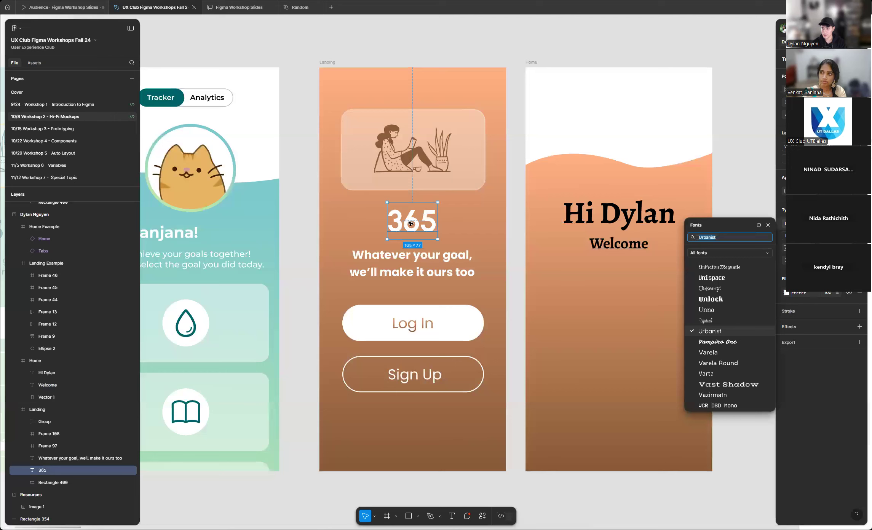
left_click(633, 223)
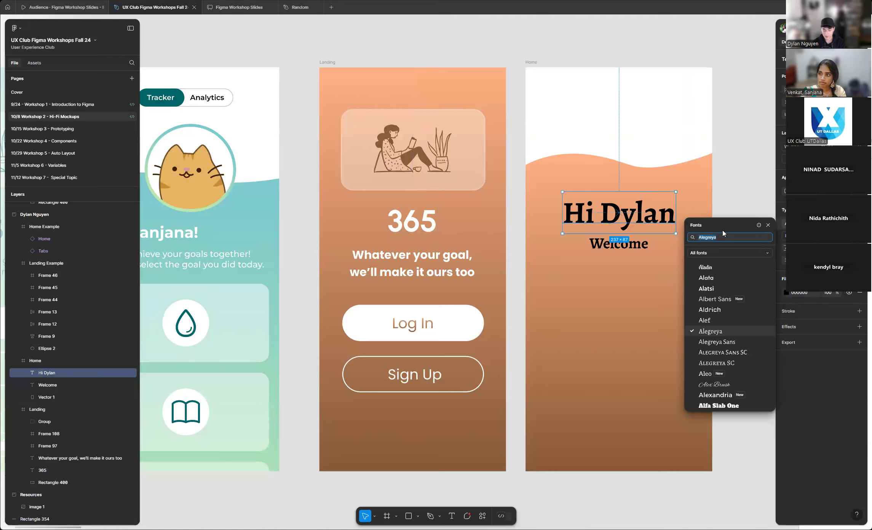
type("urban")
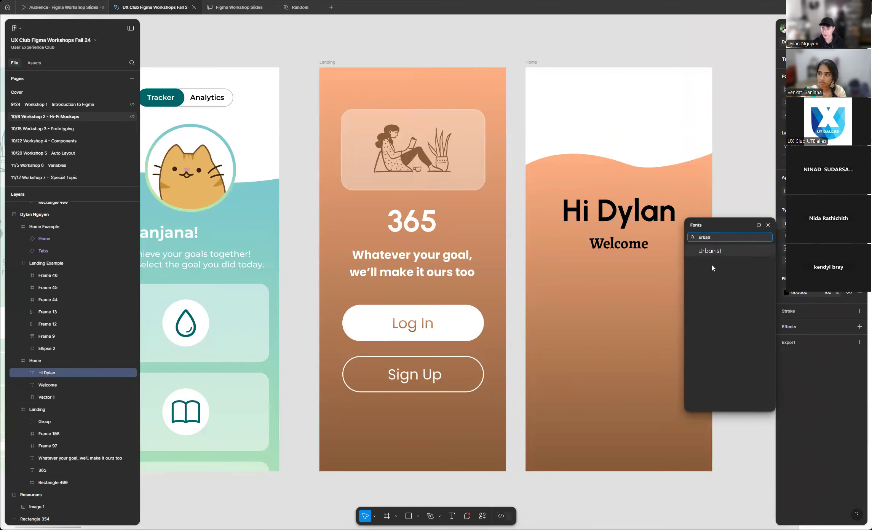
left_click(722, 253)
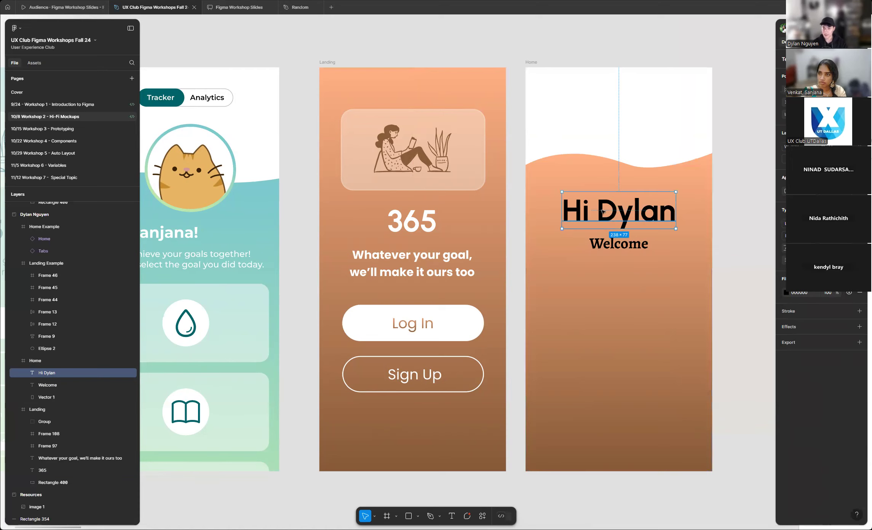
- Reduce the greeting's font size so its box is about 179 × 58 and place it near the Home frame's left edge
left_click_drag(650, 217, 628, 217)
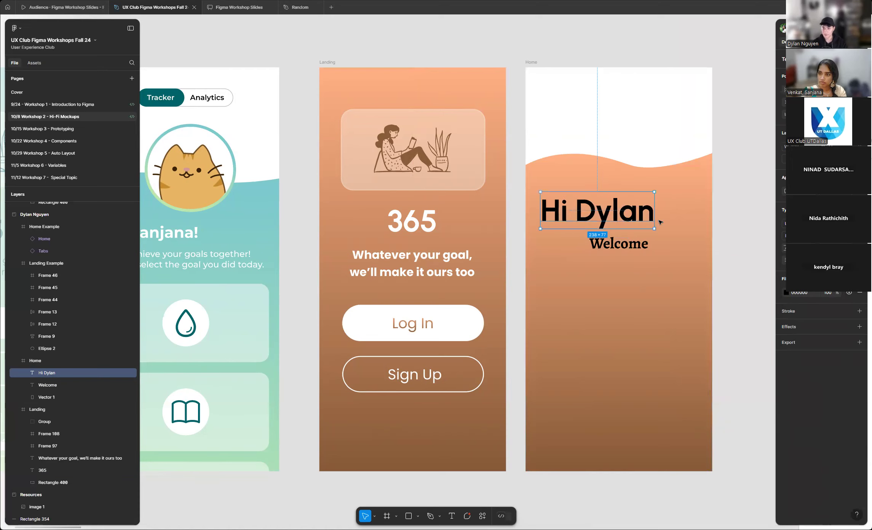
left_click(851, 236)
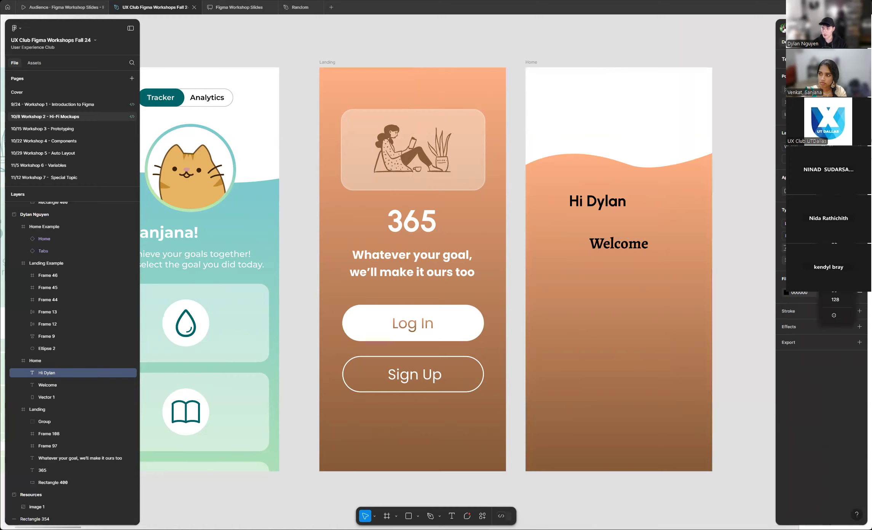
key("Escape")
left_click_drag(622, 212, 611, 214)
- Set the Home greeting's text fill to white, FFFFFF
left_click(785, 293)
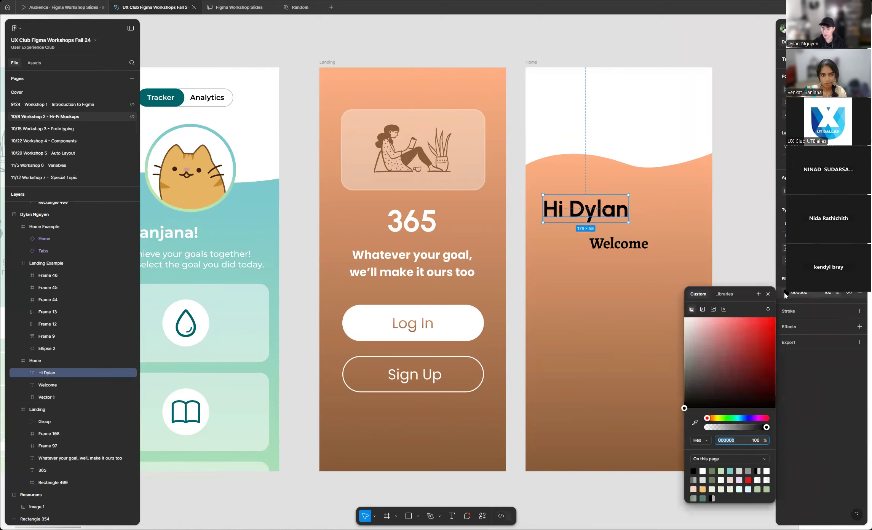
type("ffffff")
key("Return")
left_click(724, 208)
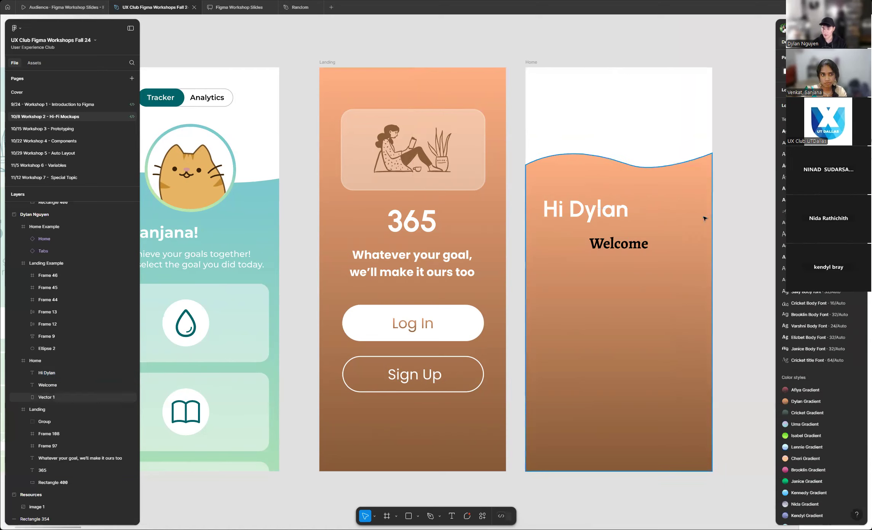
scroll(603, 216, "down", 3)
scroll(555, 219, "up", 5)
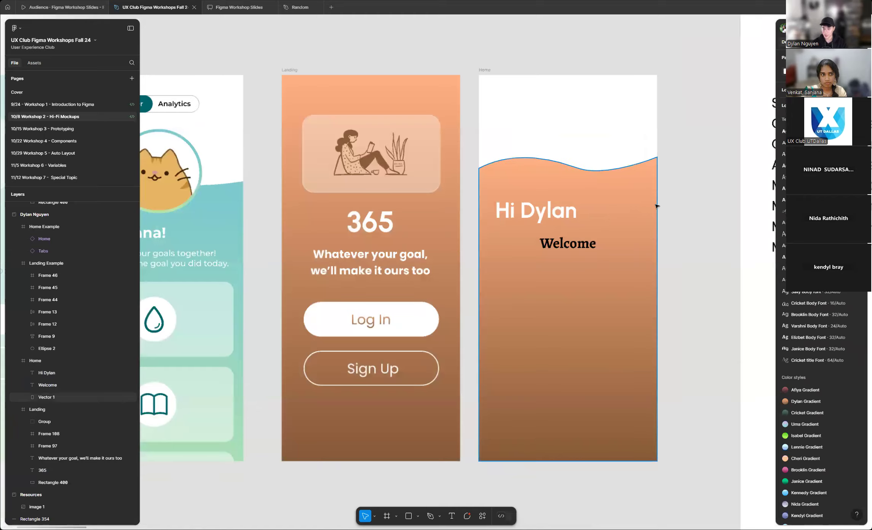
scroll(556, 218, "down", 5)
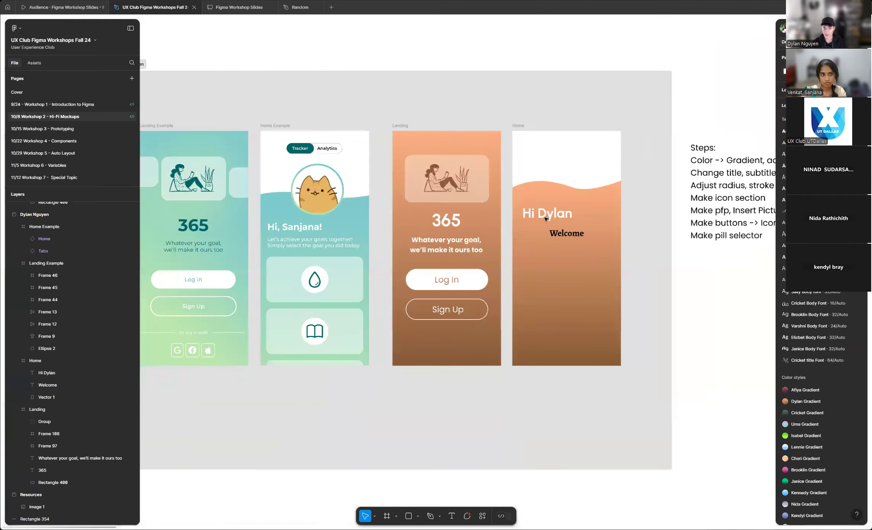
scroll(570, 215, "up", 3)
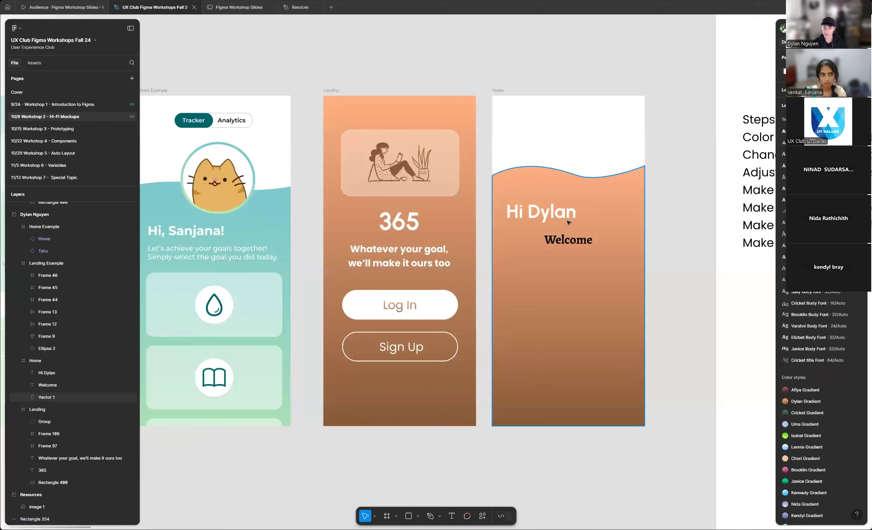
left_click(553, 216)
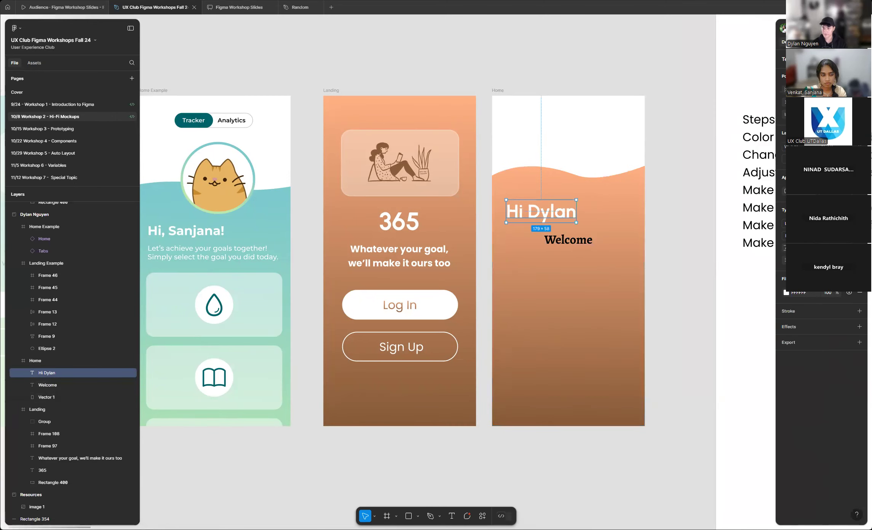
left_click(687, 254)
- Replace the Welcome text on the Home frame with "Let's achieve your goals together"
left_click(576, 242)
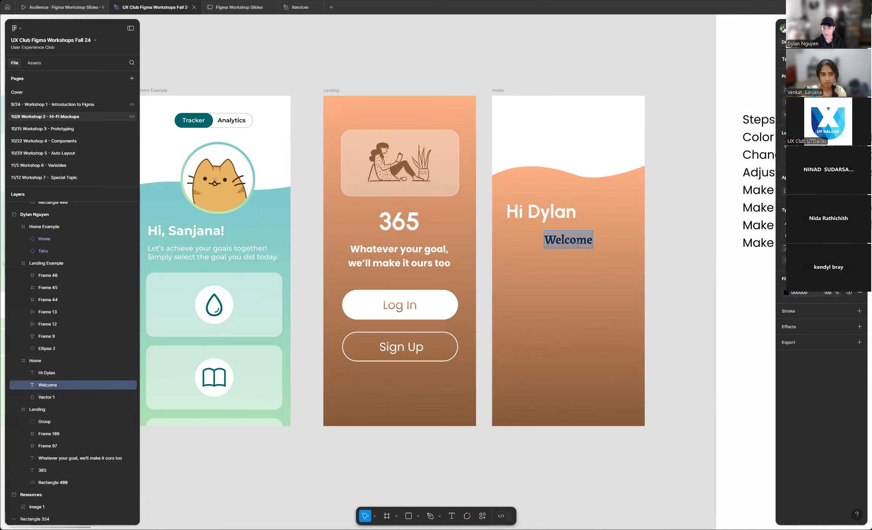
scroll(663, 242, "down", 3)
scroll(663, 244, "up", 6)
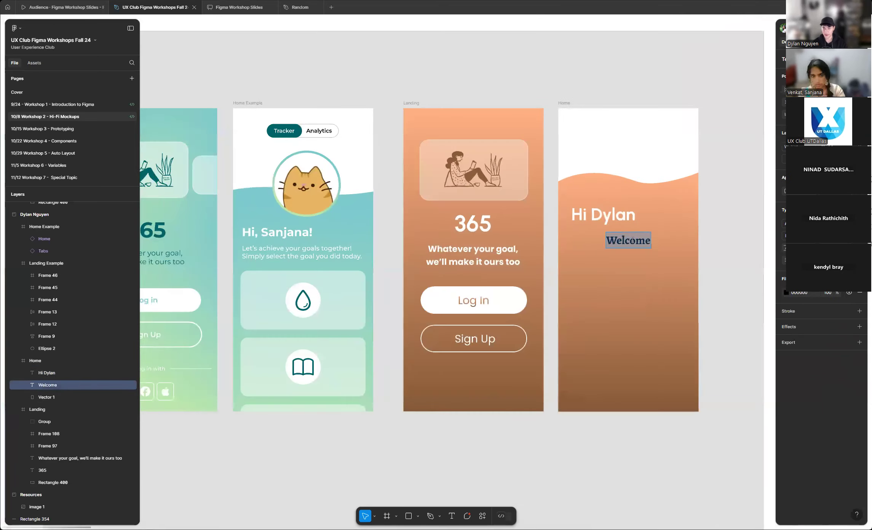
scroll(633, 241, "down", 1)
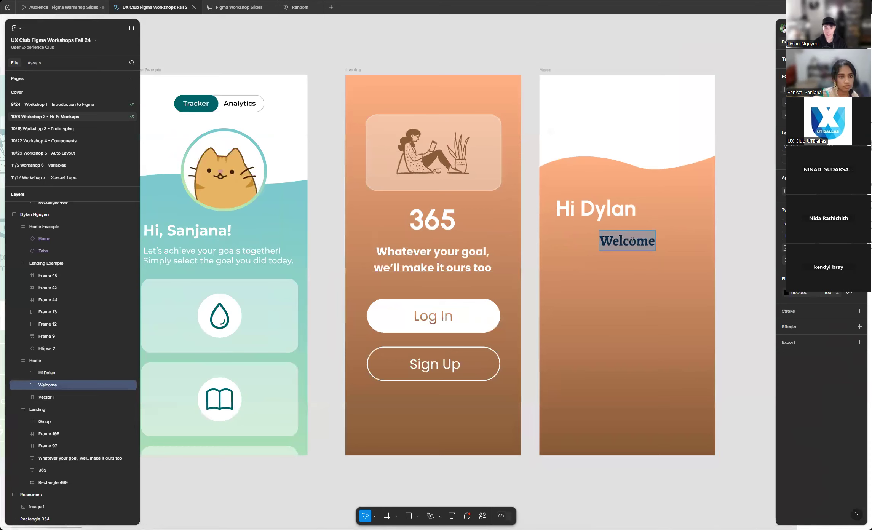
type("Let's ach")
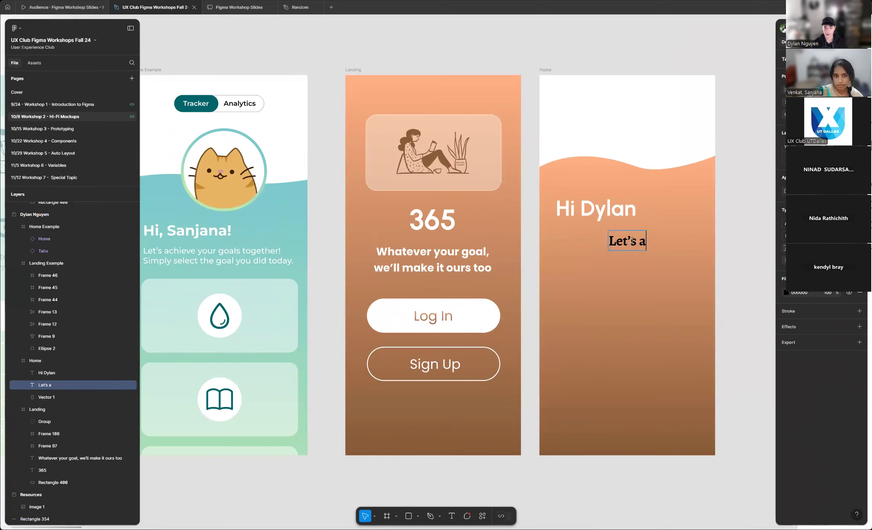
type("ieve your goals together")
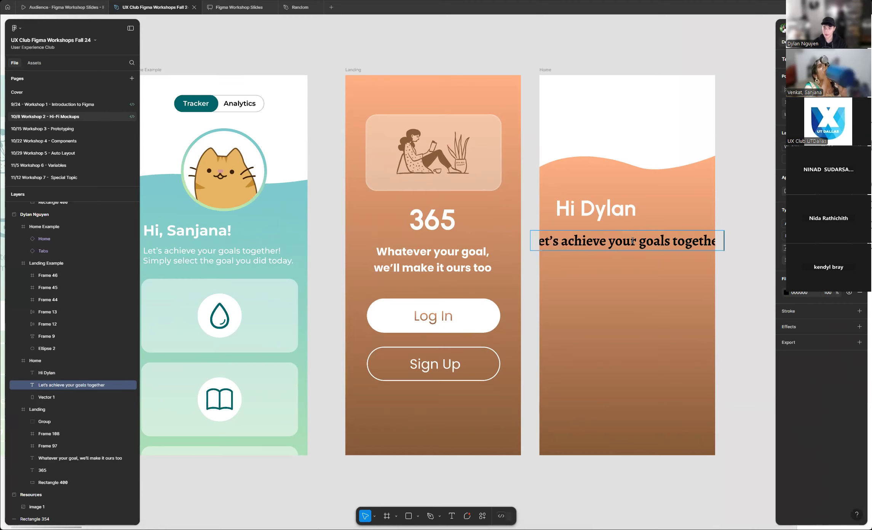
key("Escape")
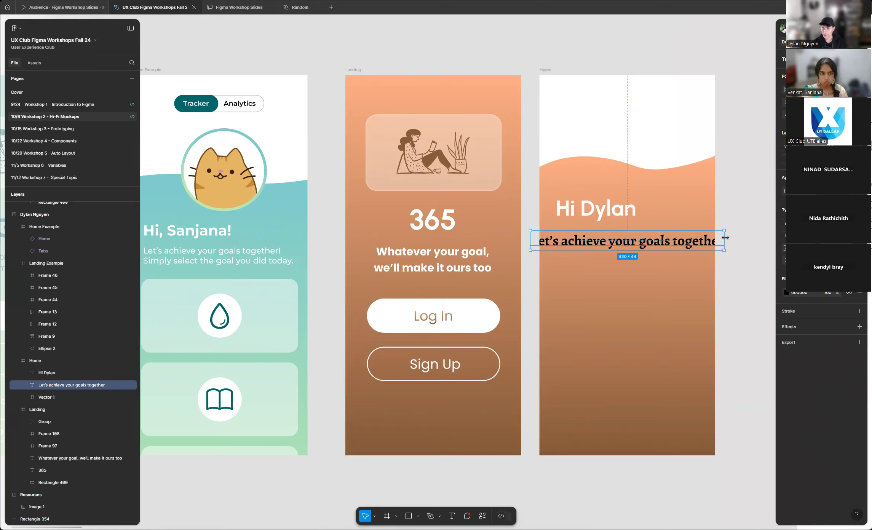
- Move the Home subtitle below the greeting and apply the saved body text style that matches the Landing frame's tagline
left_click_drag(649, 245, 667, 260)
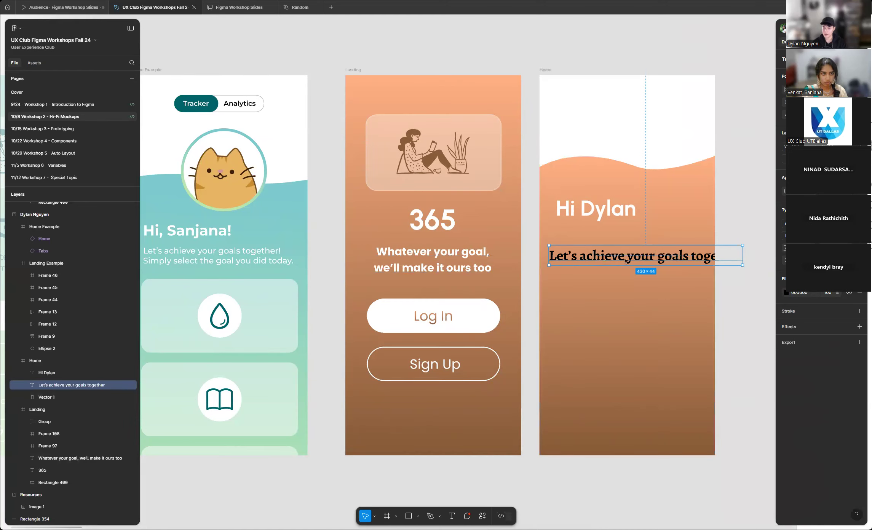
key("shift+Up")
key("shift+Up")
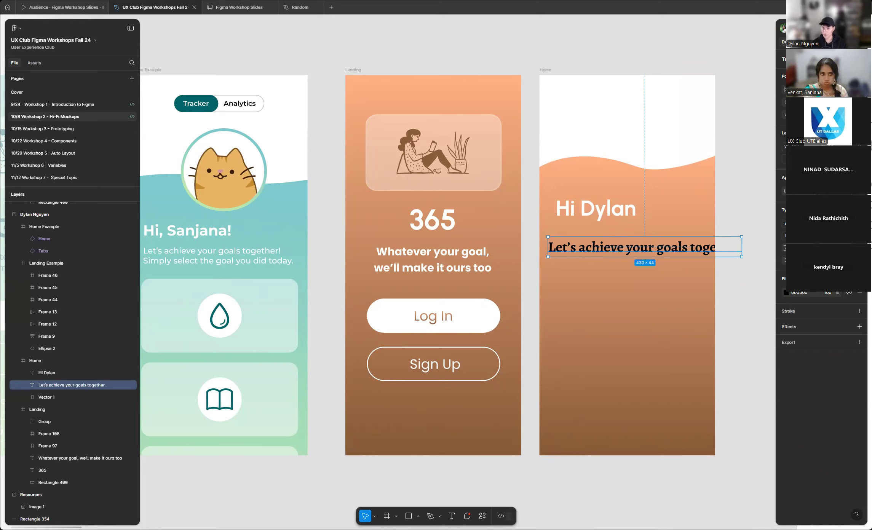
left_click(860, 209)
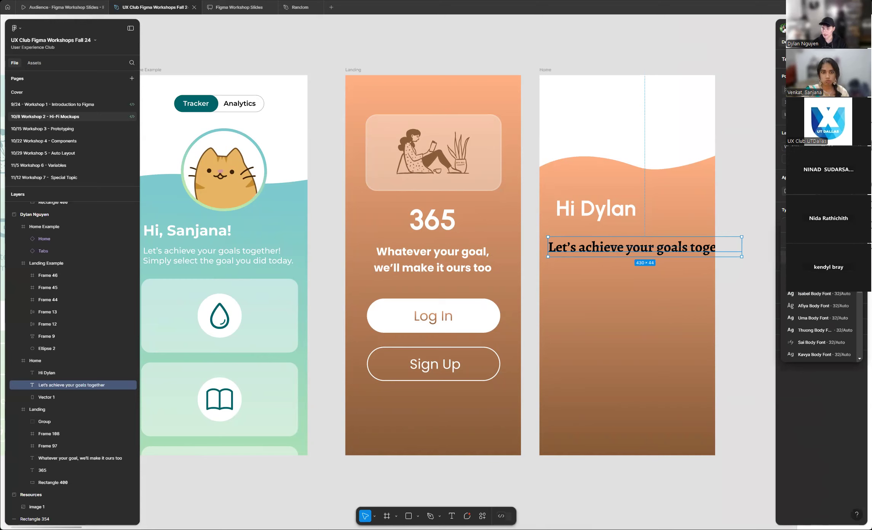
left_click(816, 257)
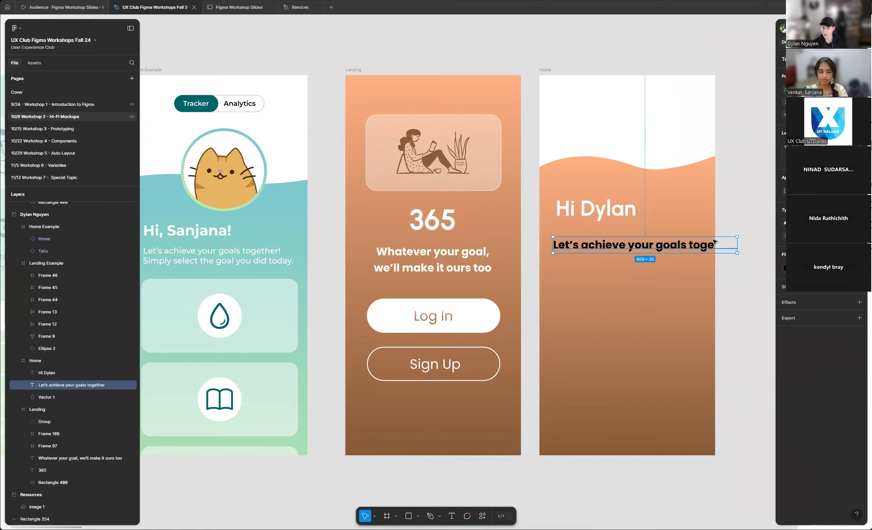
- Narrow the Home subtitle's box to about 338 × 72, left-align its text and line it up directly beneath the greeting
scroll(715, 241, "up", 3)
left_click_drag(680, 247, 671, 248)
left_click_drag(741, 248, 699, 238)
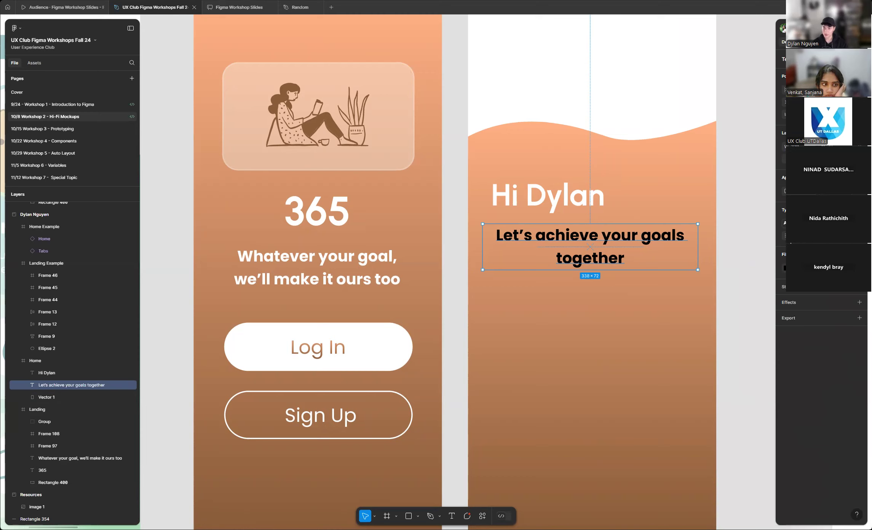
left_click(788, 235)
left_click_drag(591, 239, 600, 233)
left_click_drag(600, 234, 601, 234)
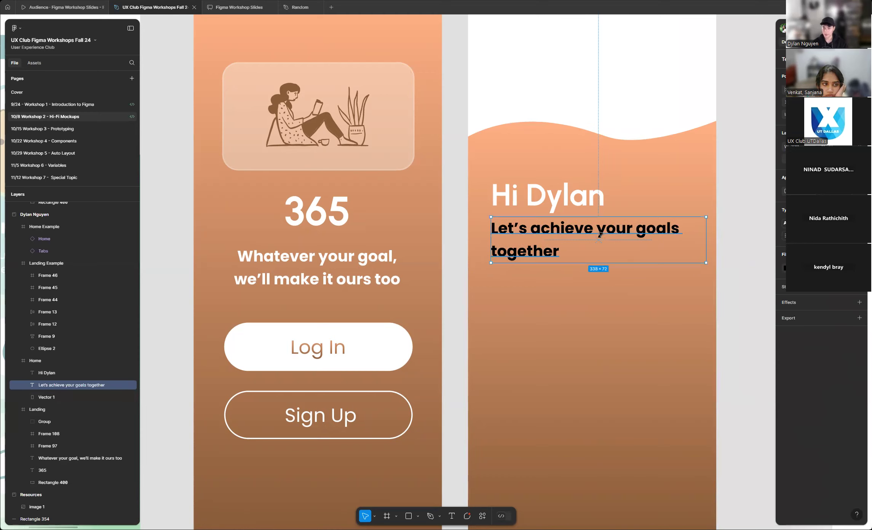
- Set the Home subtitle's text fill to white
left_click(786, 268)
left_click_drag(712, 307, 644, 273)
left_click(737, 214)
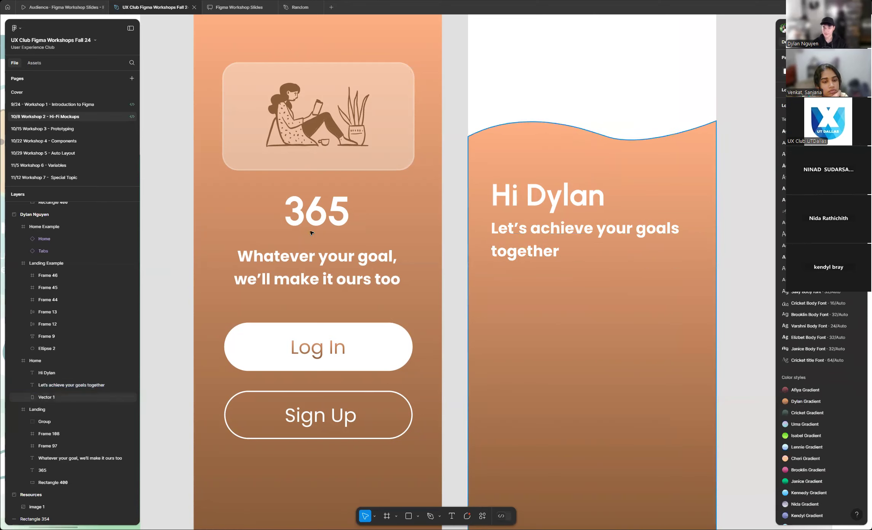
- Review the Home frame's greeting and subtitle alongside the Landing and Home Example frames
scroll(292, 228, "down", 2)
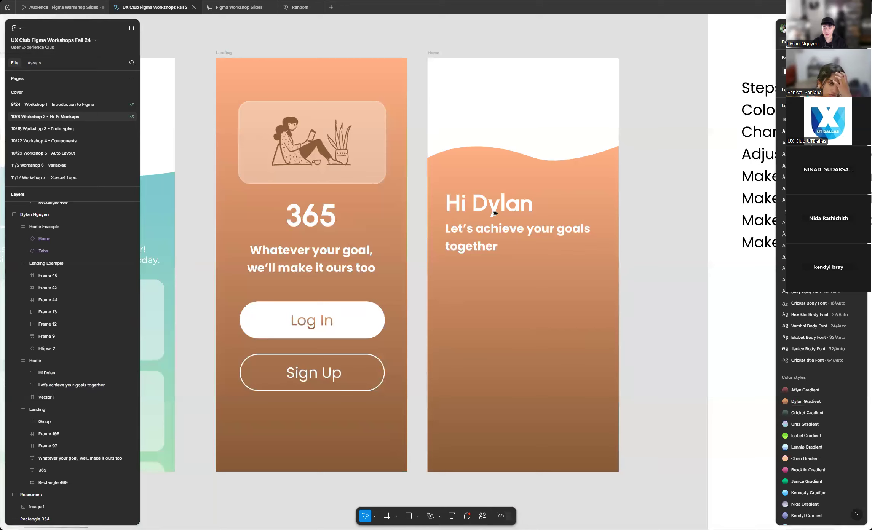
scroll(369, 216, "up", 2)
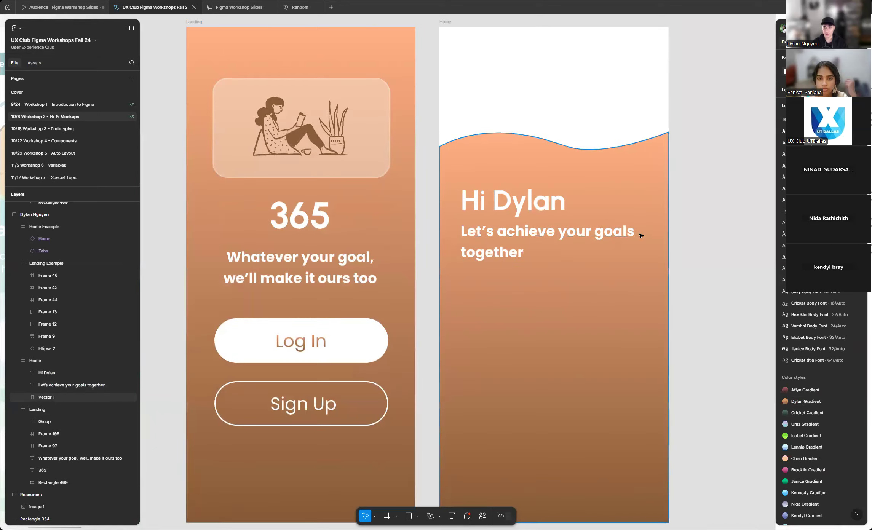
scroll(692, 230, "down", 1)
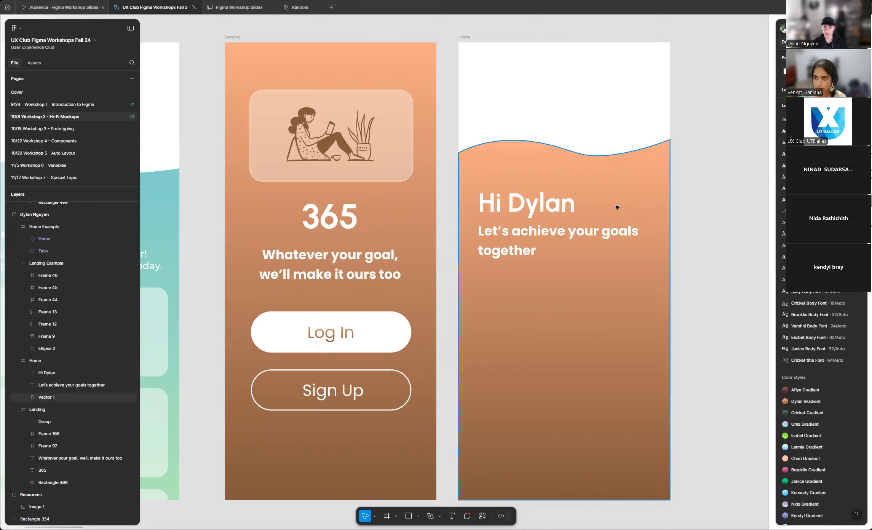
left_click(624, 231)
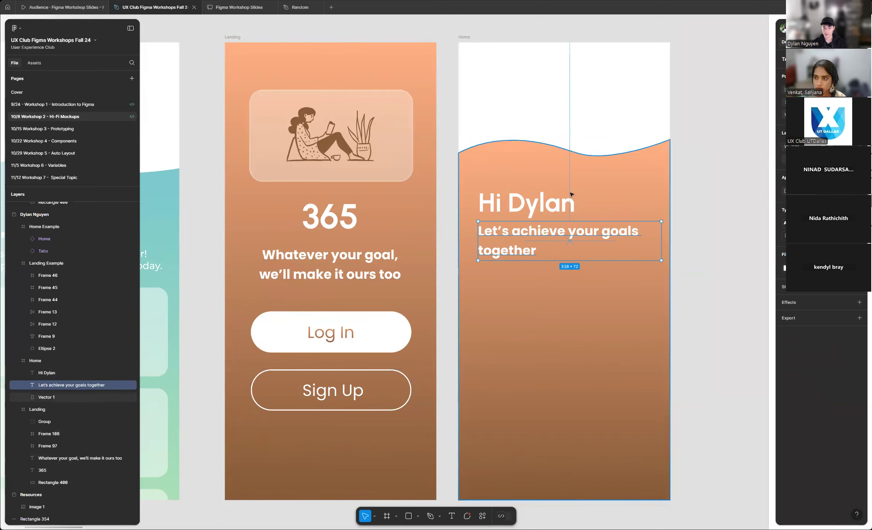
left_click(727, 187)
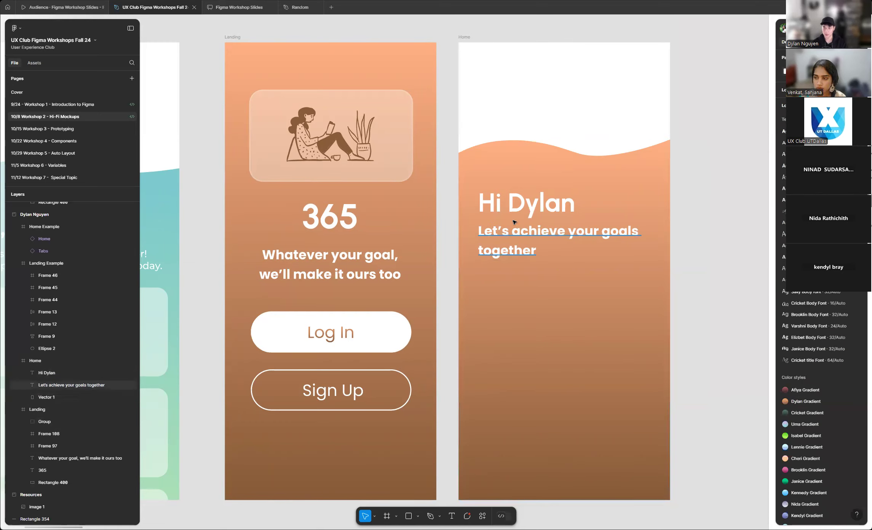
scroll(520, 223, "down", 1)
scroll(446, 209, "down", 5)
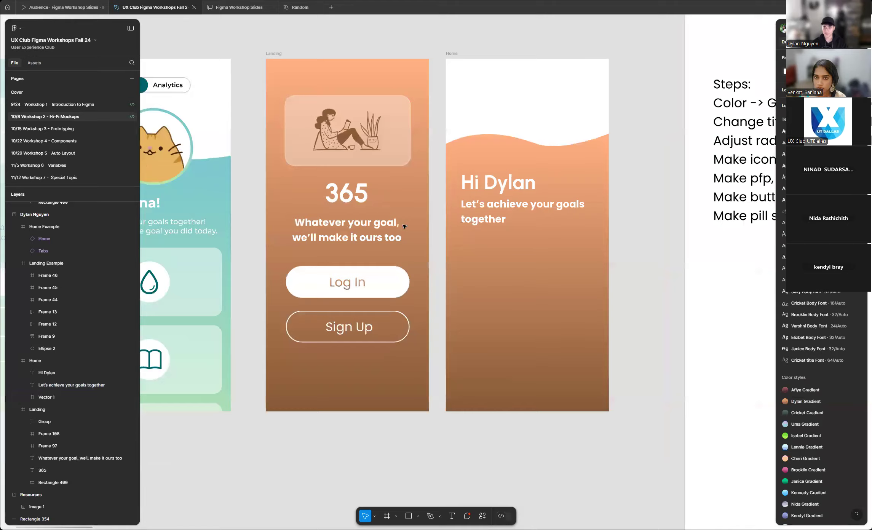
scroll(558, 224, "down", 2)
scroll(571, 182, "up", 4)
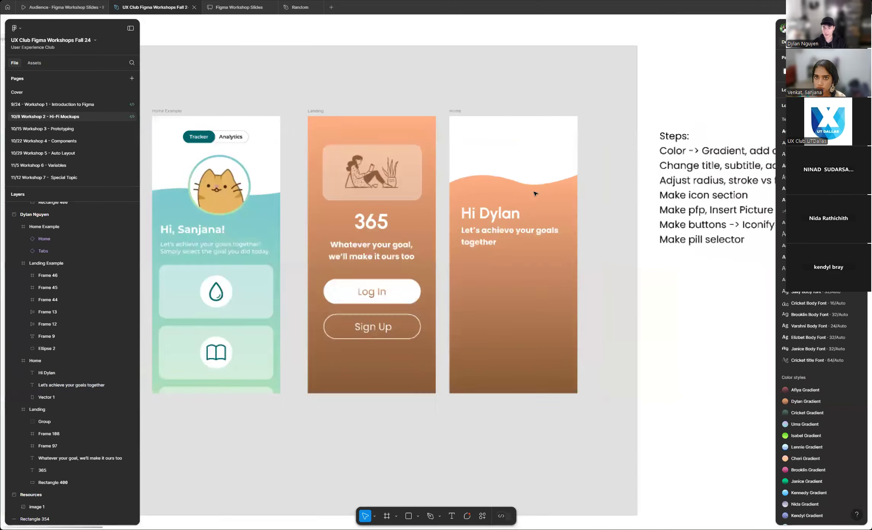
scroll(565, 184, "up", 3)
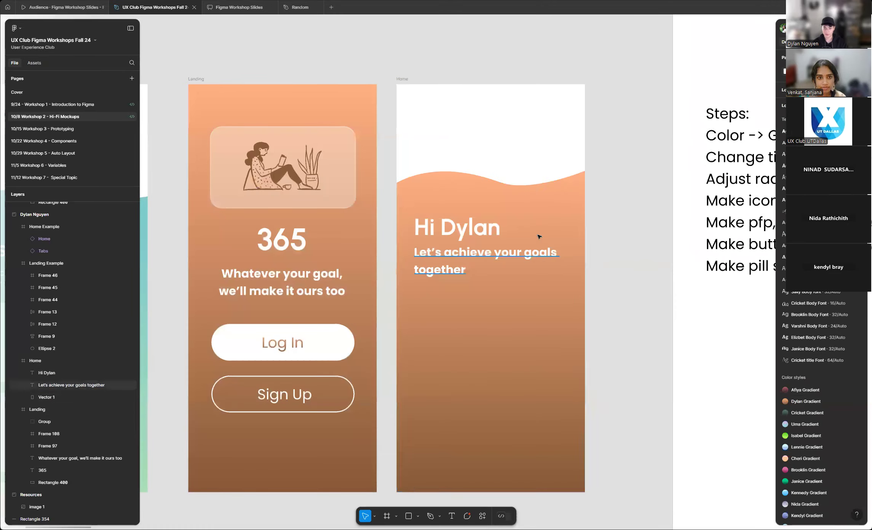
left_click(418, 516)
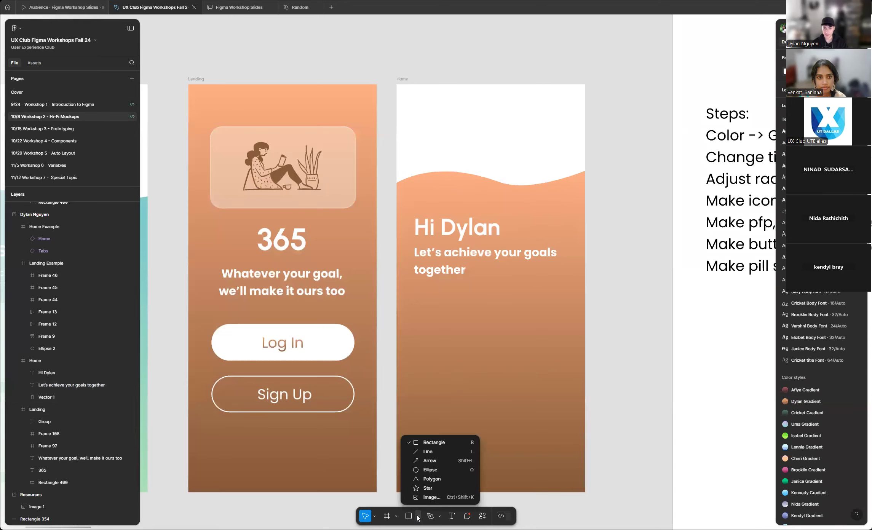
left_click(451, 362)
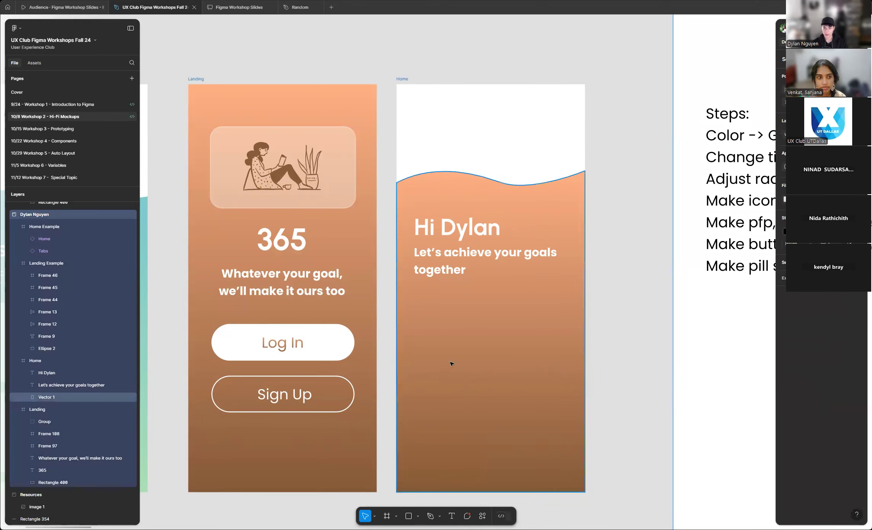
scroll(559, 375, "down", 2)
left_click(666, 407)
scroll(502, 349, "up", 3)
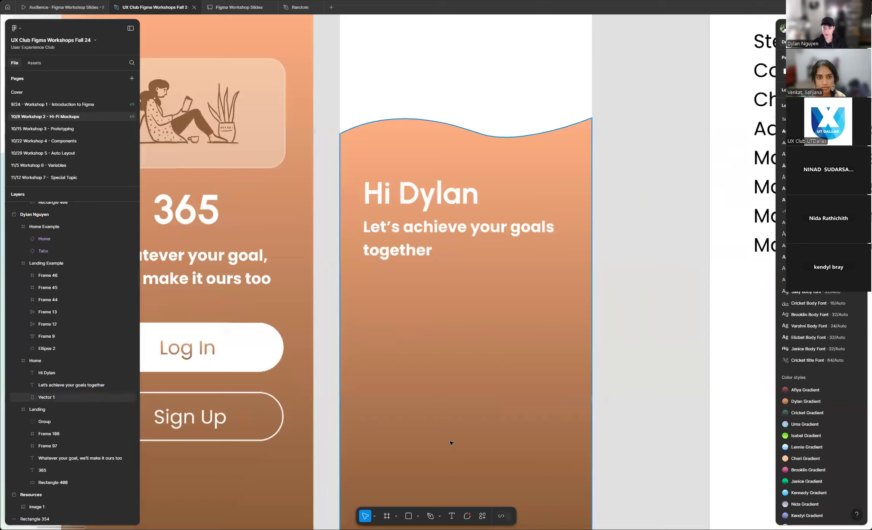
scroll(486, 349, "up", 1)
scroll(500, 319, "up", 2)
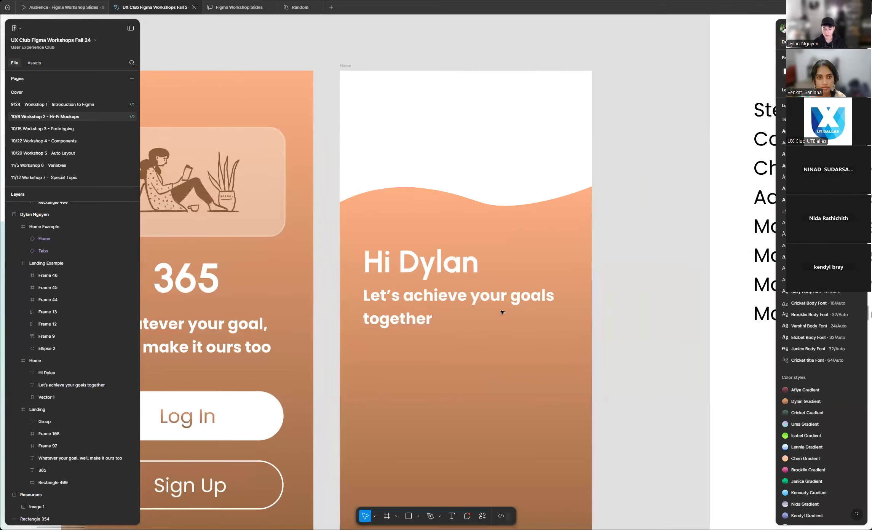
- Draw a circle for the profile picture over the wave on the Home frame, centered horizontally above the greeting
left_click(418, 516)
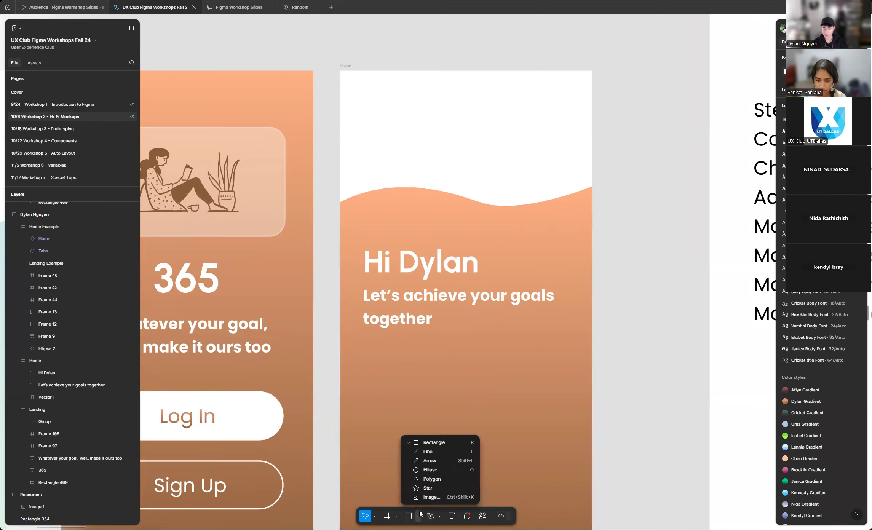
left_click(438, 471)
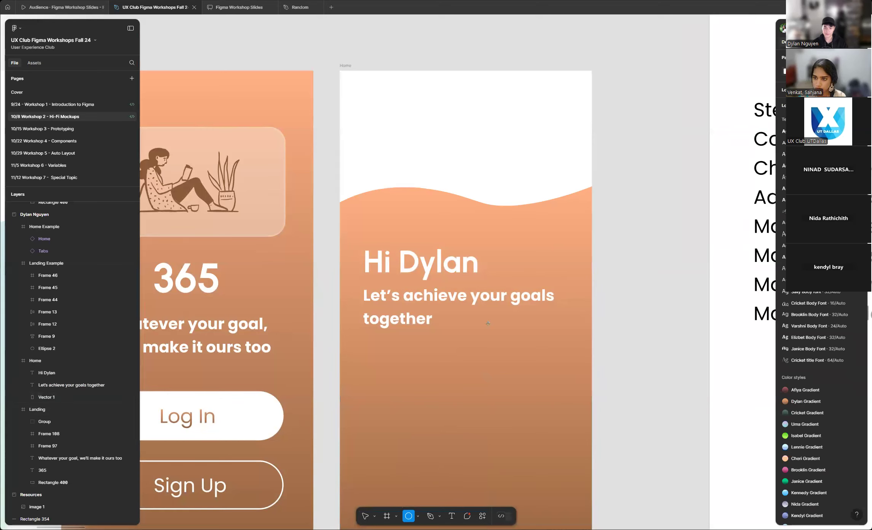
scroll(429, 209, "up", 3)
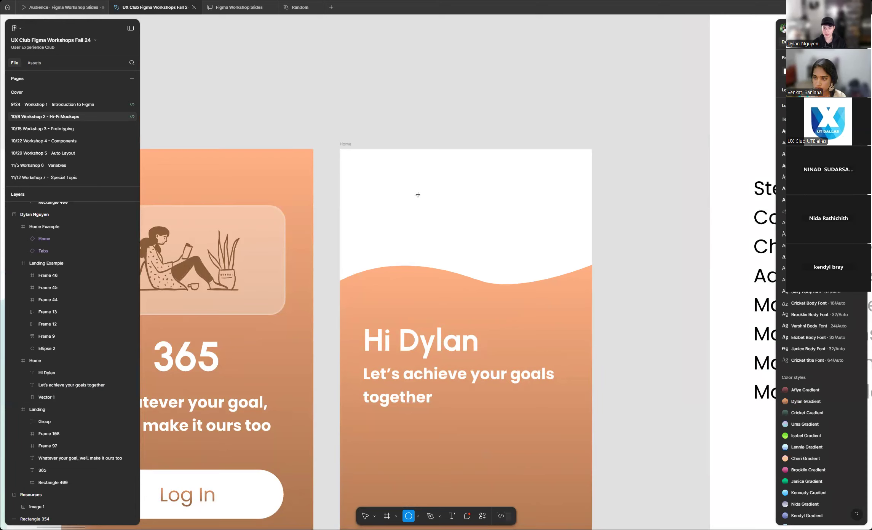
left_click_drag(421, 194, 542, 310)
left_click_drag(520, 273, 505, 266)
left_click(614, 233)
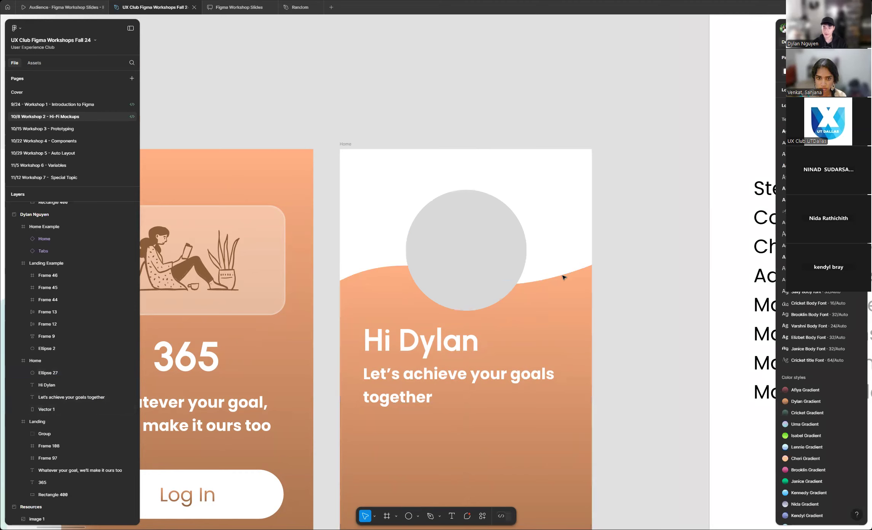
- Examine the students' boards to check their progress on the Home frames and profile picture circles
scroll(541, 94, "down", 10)
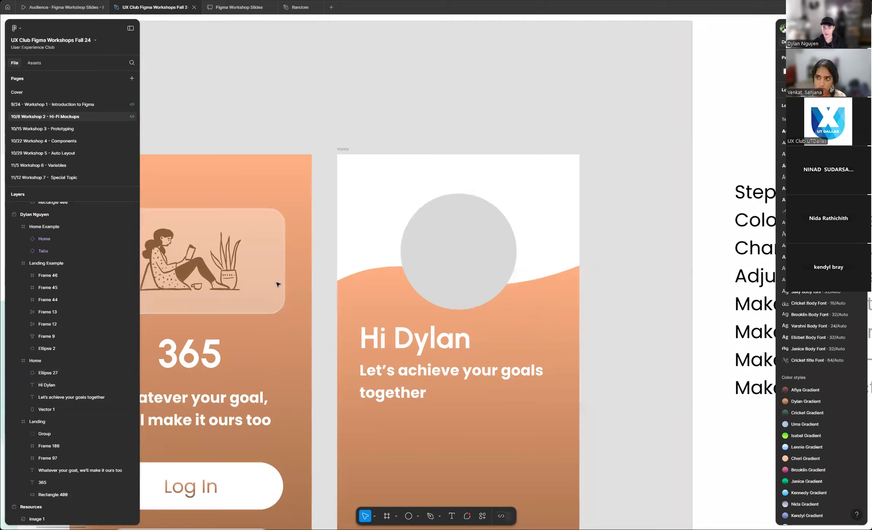
scroll(445, 263, "down", 10)
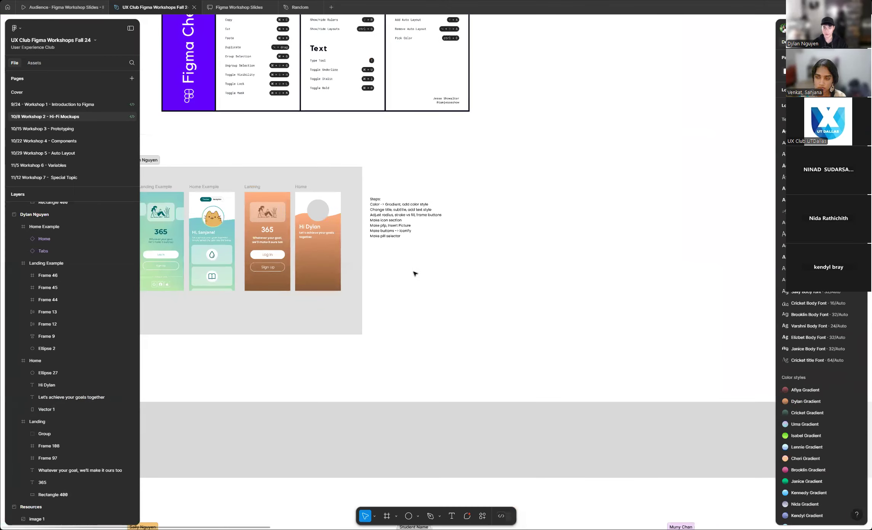
scroll(380, 288, "down", 5)
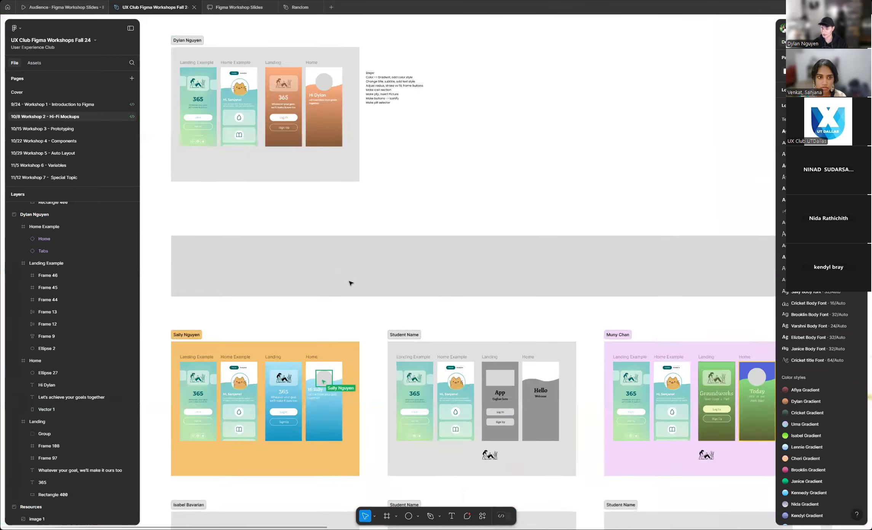
scroll(350, 283, "down", 10)
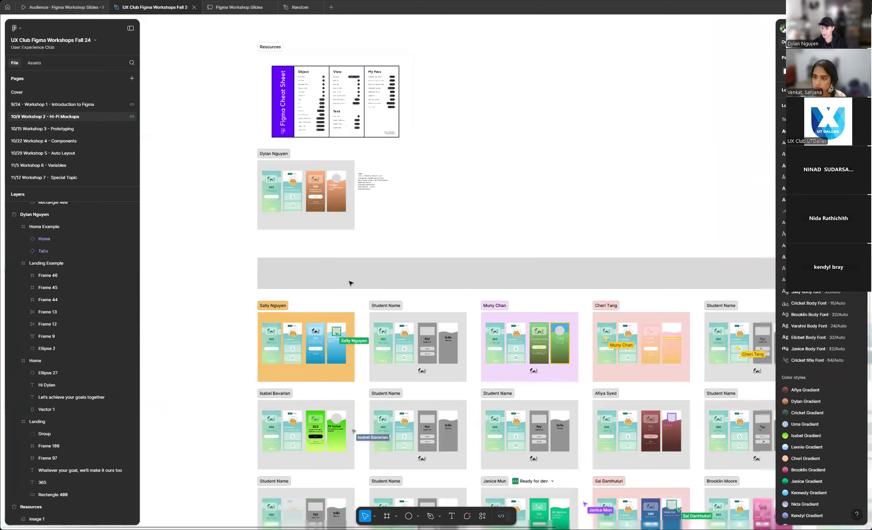
scroll(345, 274, "down", 5)
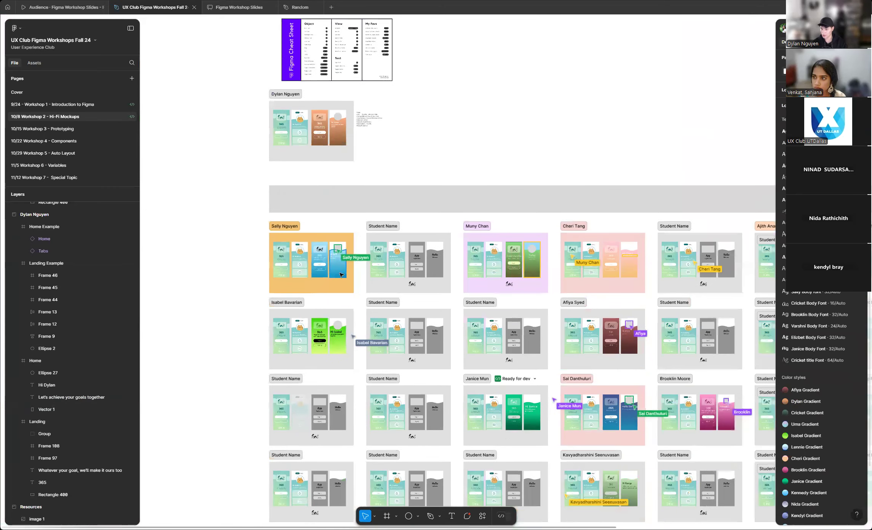
scroll(217, 275, "down", 2)
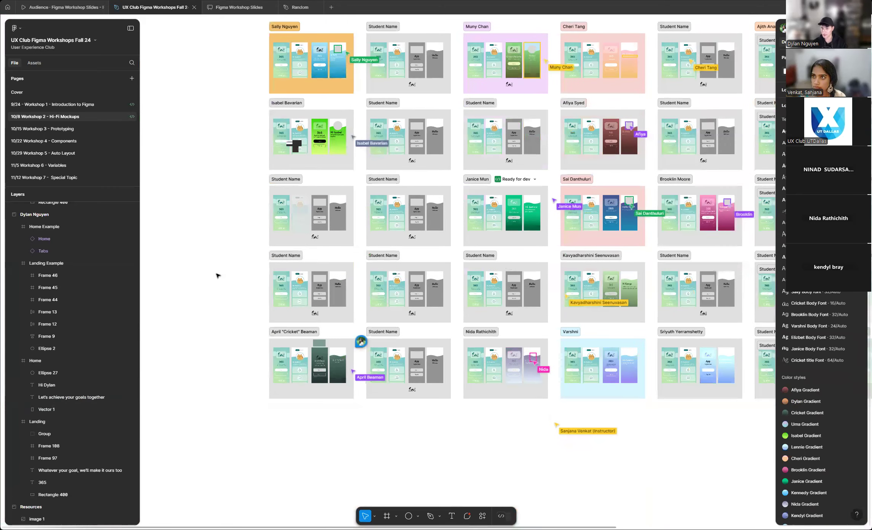
scroll(217, 276, "down", 2)
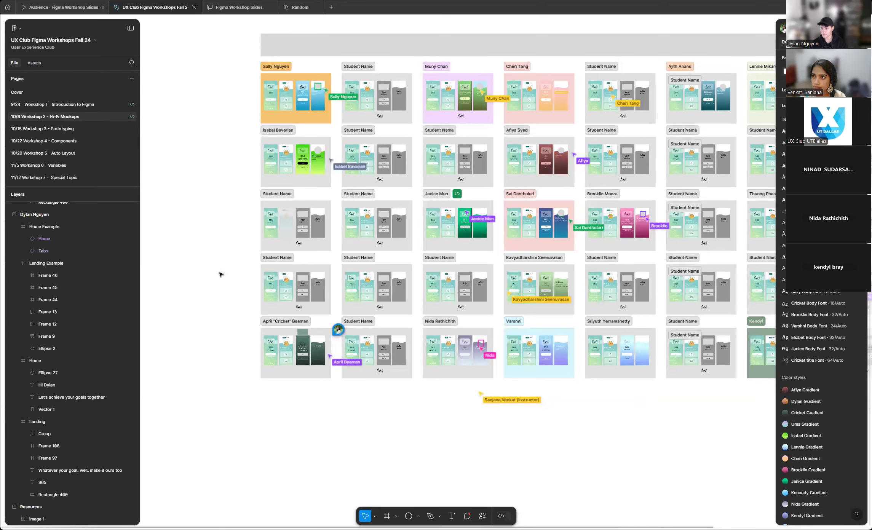
scroll(218, 274, "down", 3)
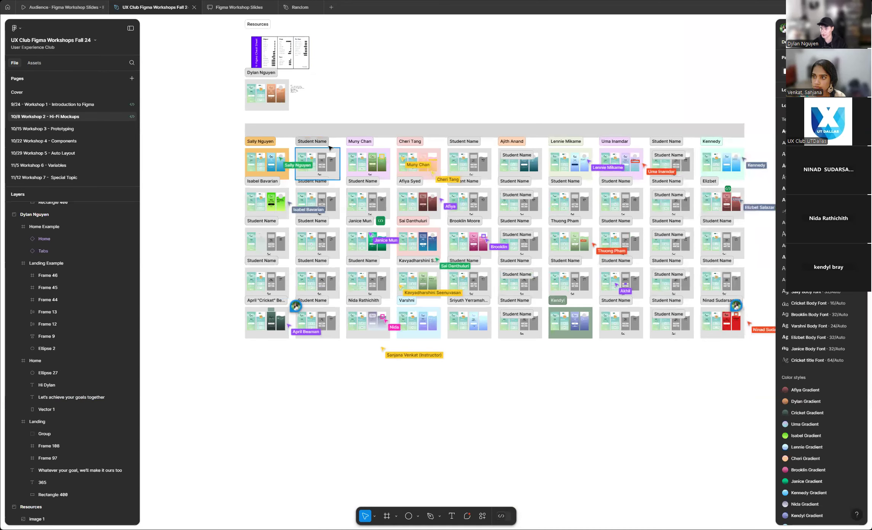
- Change the fill of the Home frame's profile circle to an image of a panda eating noodles
scroll(259, 102, "up", 10)
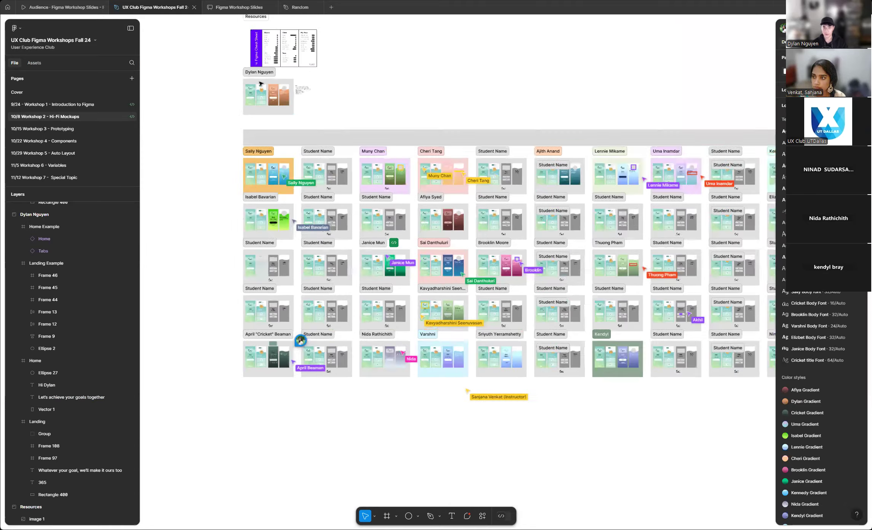
scroll(309, 91, "up", 10)
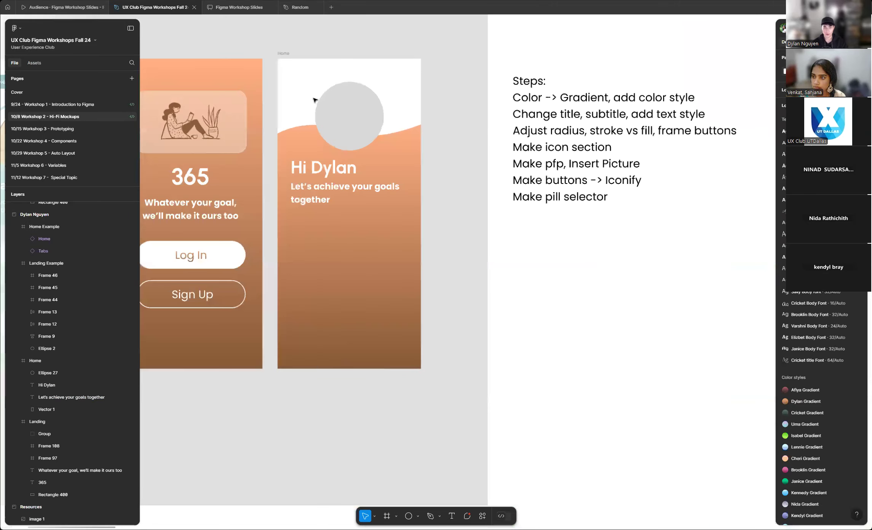
left_click(381, 138)
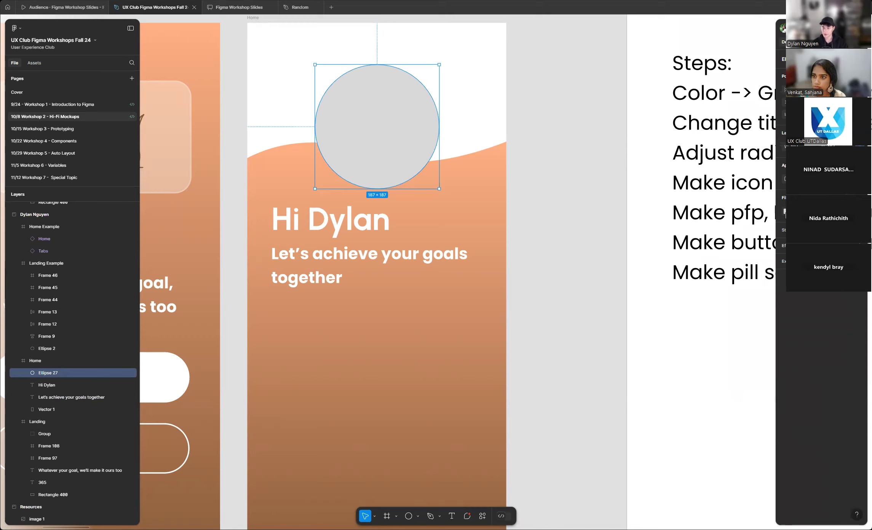
left_click(787, 211)
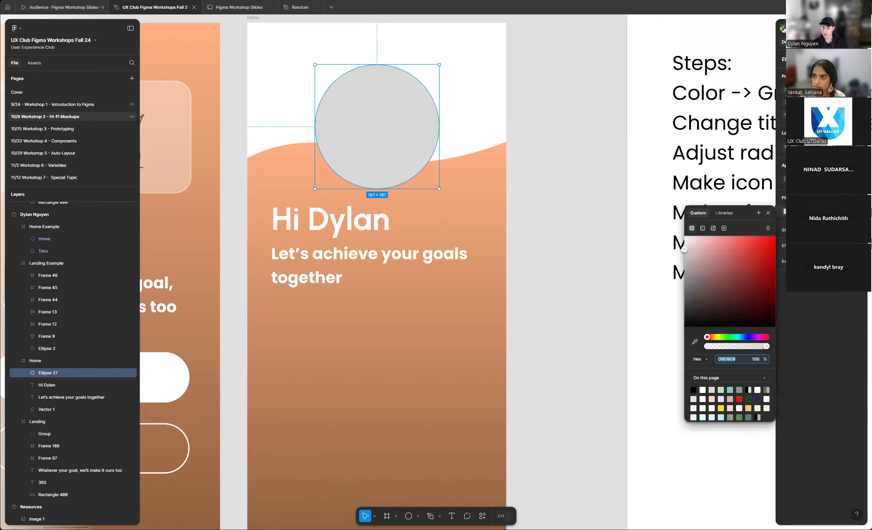
left_click(703, 228)
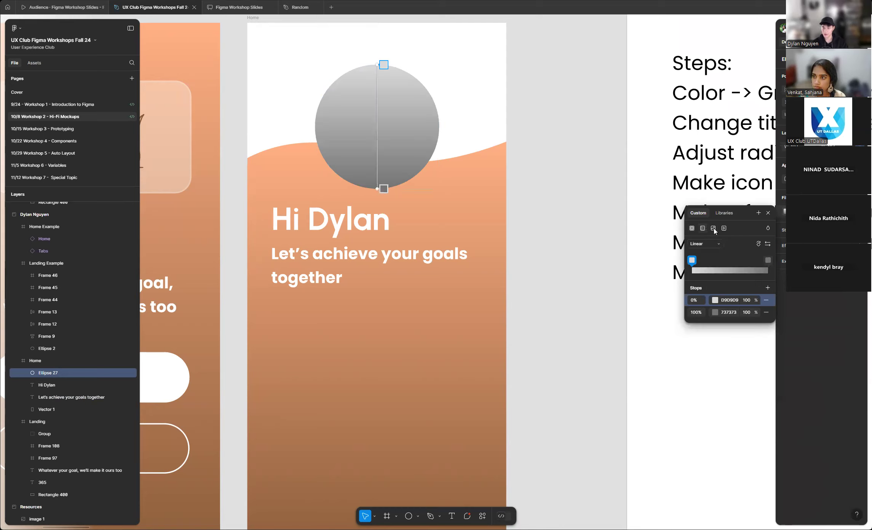
left_click(713, 228)
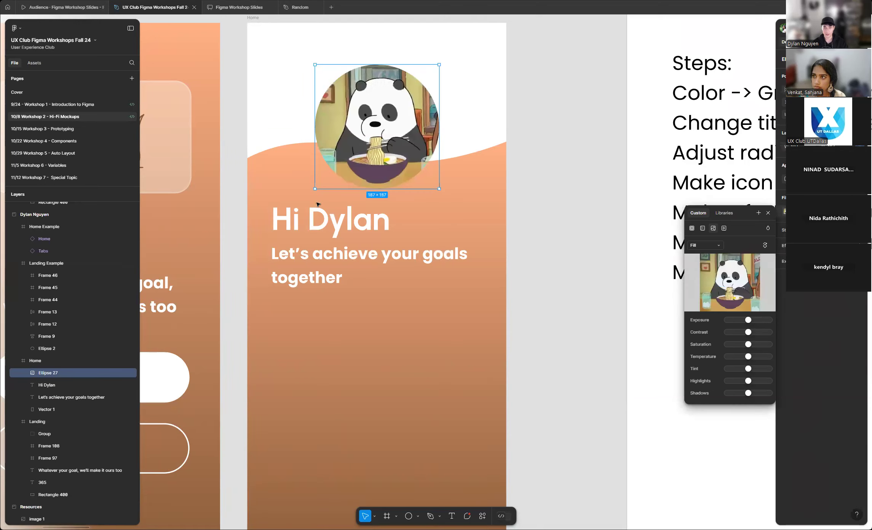
left_click(565, 205)
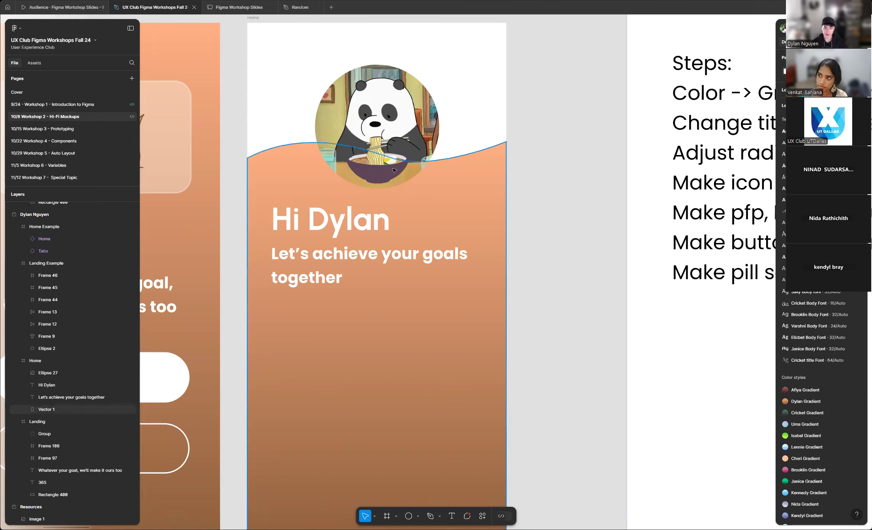
- Examine the grid of students' boards to see whose Home frames have a picture placed in the profile circle
scroll(565, 206, "down", 6)
scroll(316, 240, "down", 4)
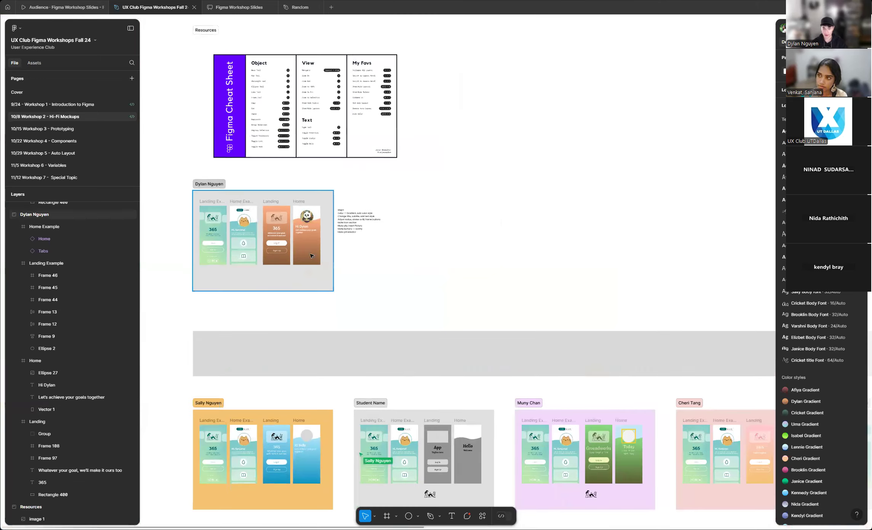
scroll(230, 284, "down", 2)
scroll(228, 285, "down", 5)
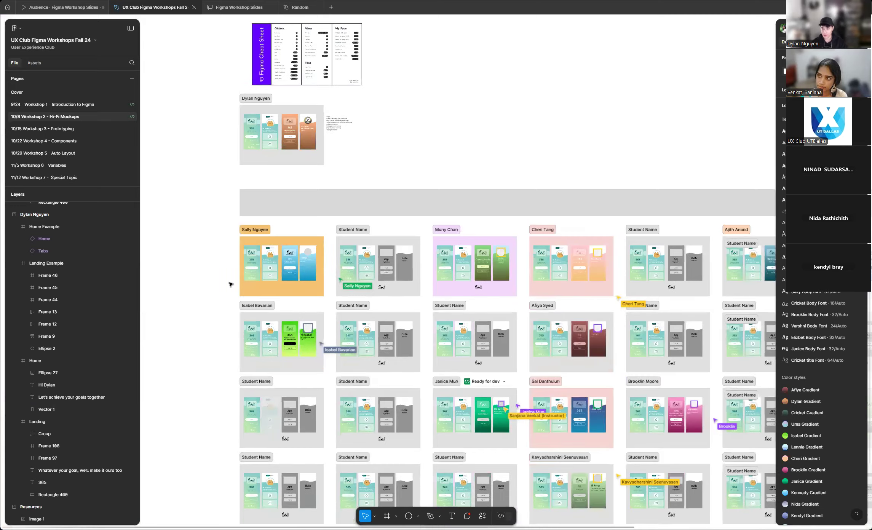
scroll(224, 287, "down", 2)
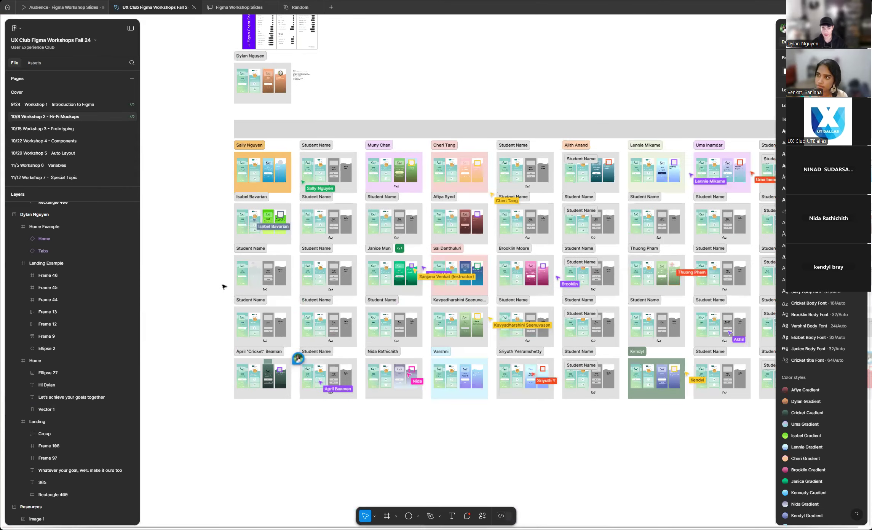
scroll(223, 287, "down", 2)
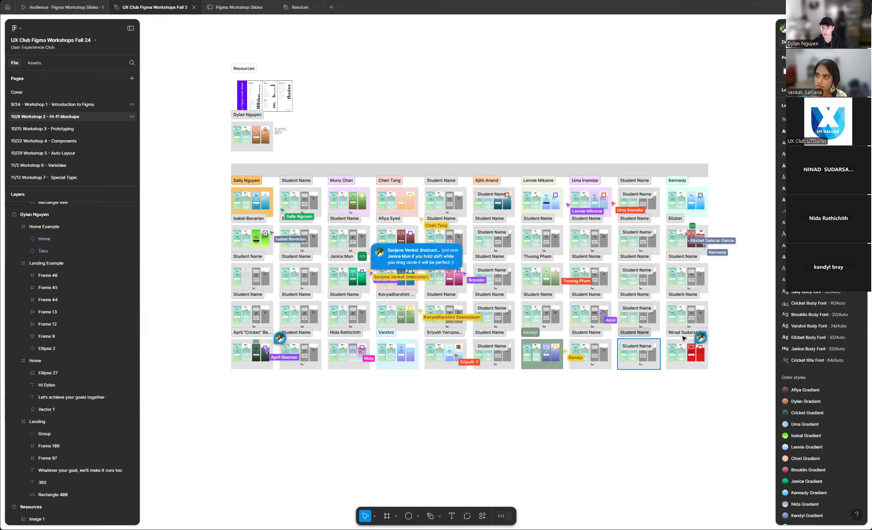
scroll(711, 249, "up", 5)
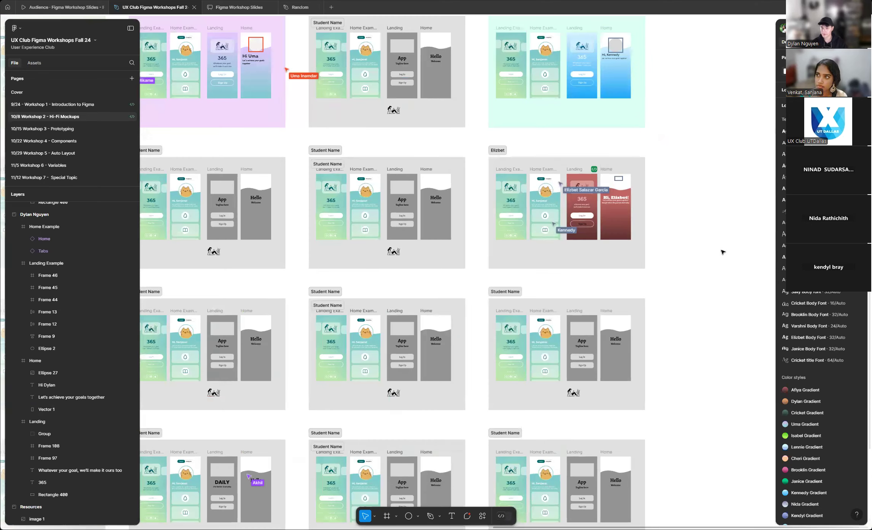
scroll(716, 250, "down", 4)
scroll(723, 251, "down", 3)
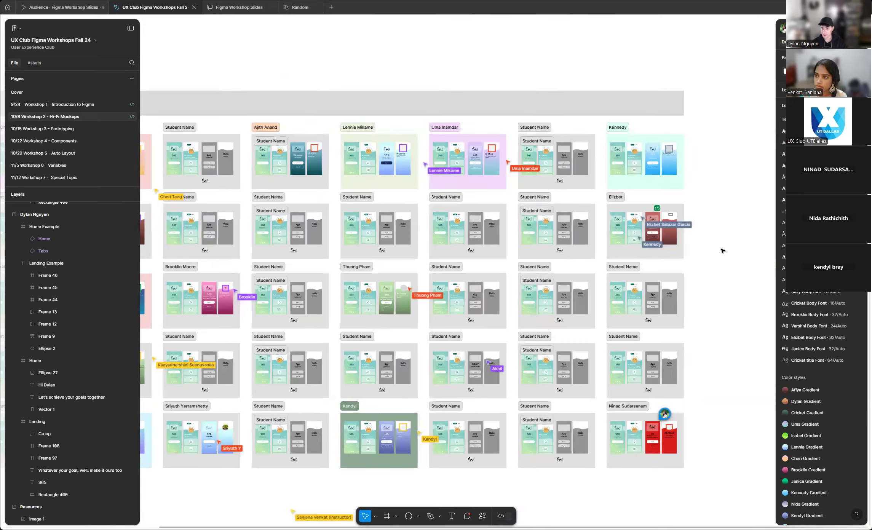
scroll(489, 440, "up", 5)
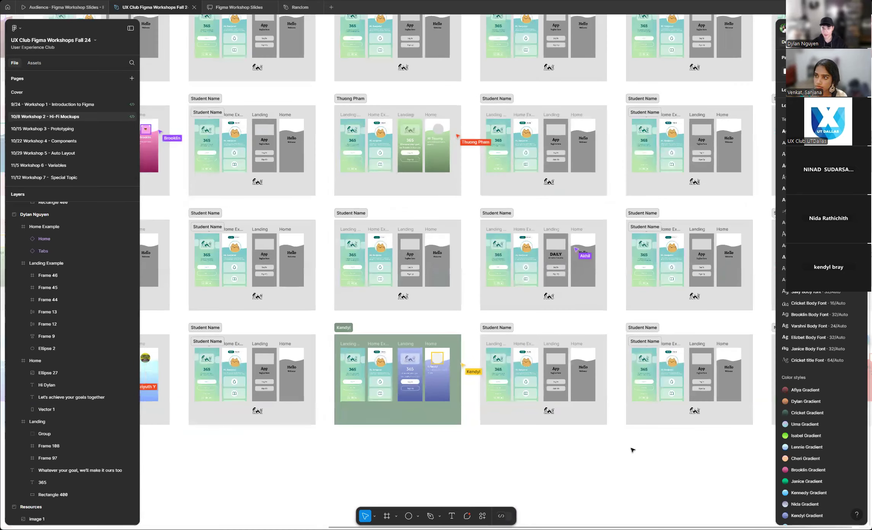
scroll(626, 452, "down", 5)
scroll(627, 452, "down", 2)
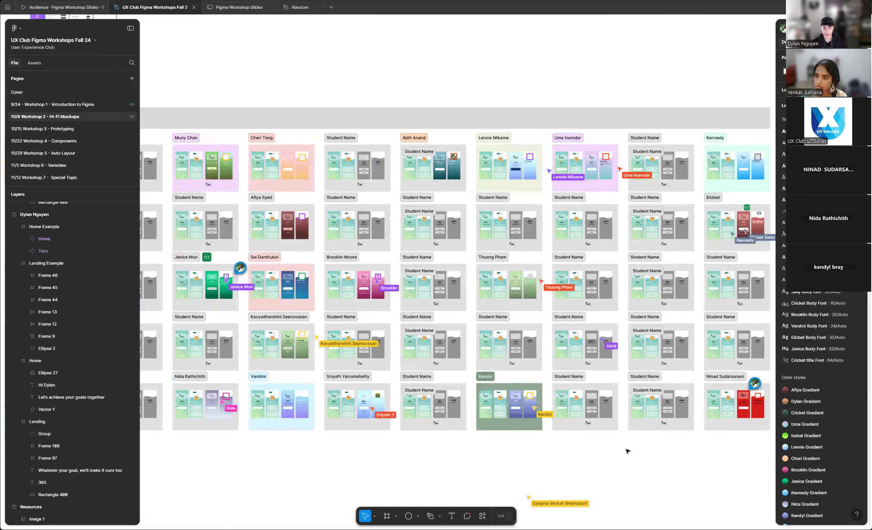
scroll(233, 446, "up", 2)
scroll(534, 449, "up", 3)
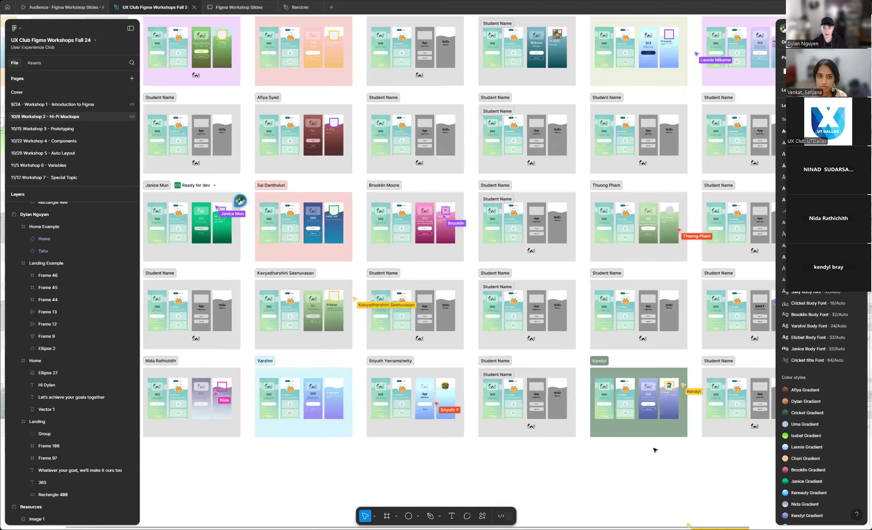
scroll(679, 453, "down", 4)
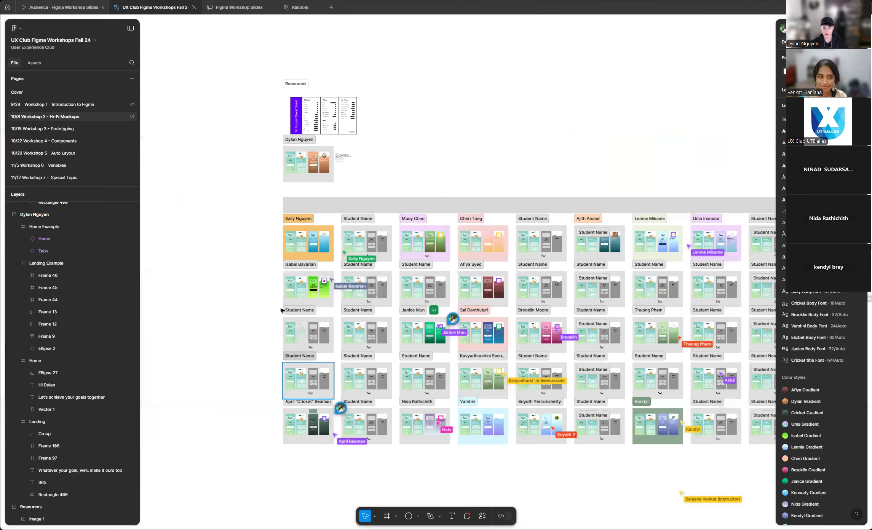
scroll(286, 291, "up", 5)
scroll(267, 314, "down", 5)
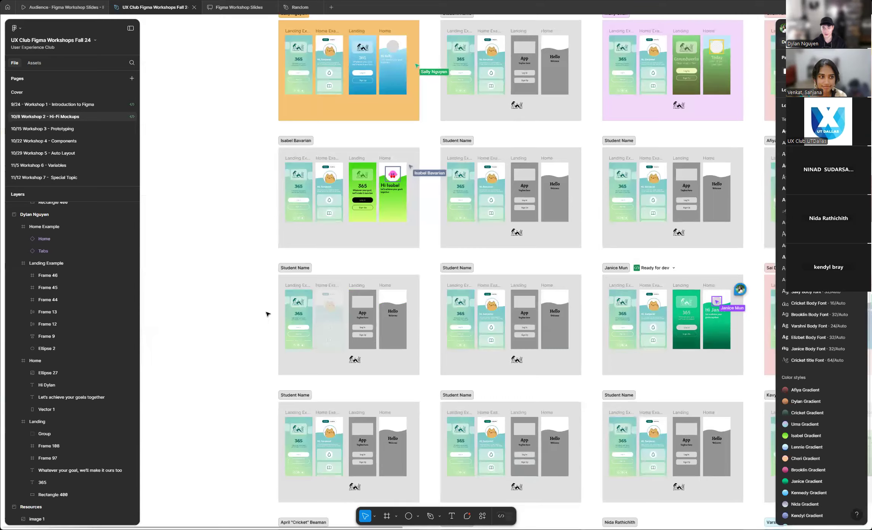
scroll(225, 308, "down", 3)
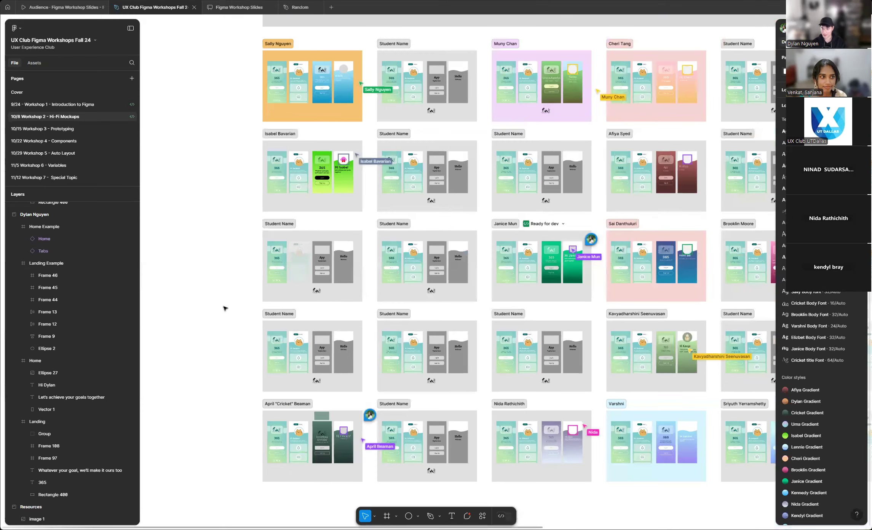
scroll(225, 308, "down", 2)
scroll(547, 293, "up", 5)
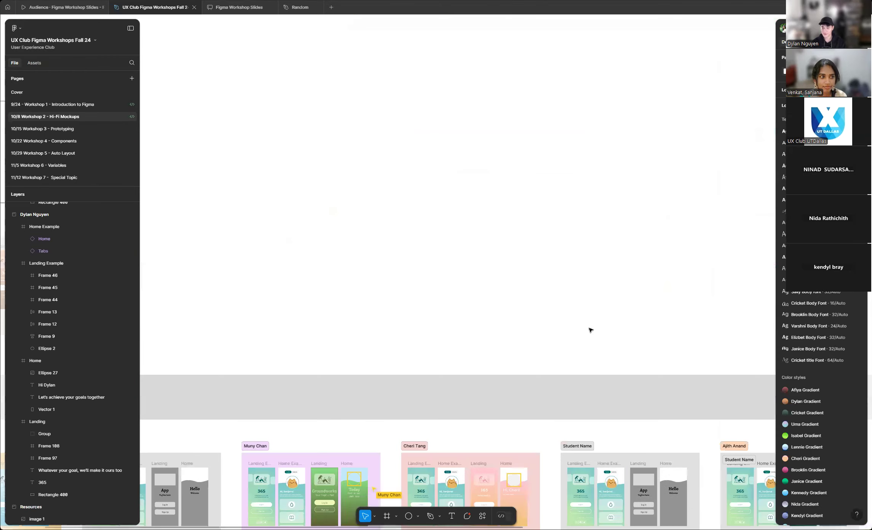
scroll(244, 282, "down", 6)
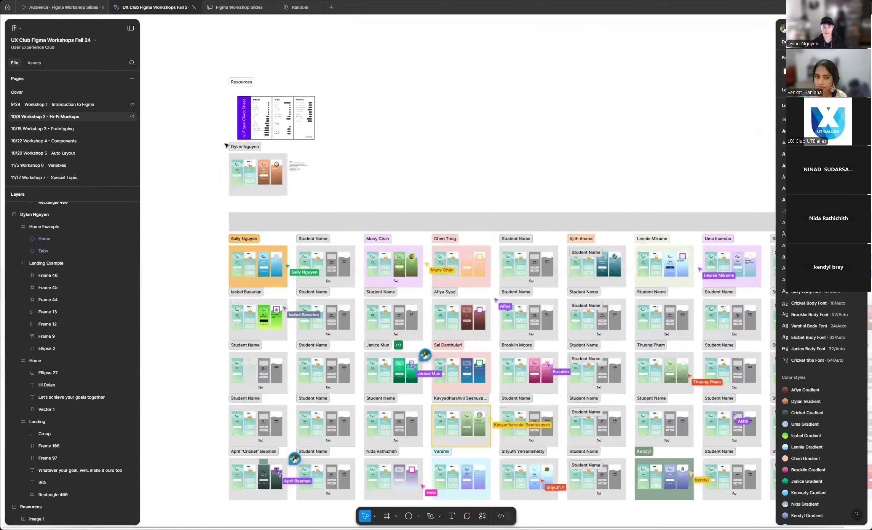
- Review the Home frame with its profile picture against the example frames and the list of workshop steps
scroll(238, 156, "up", 8)
scroll(359, 219, "up", 3)
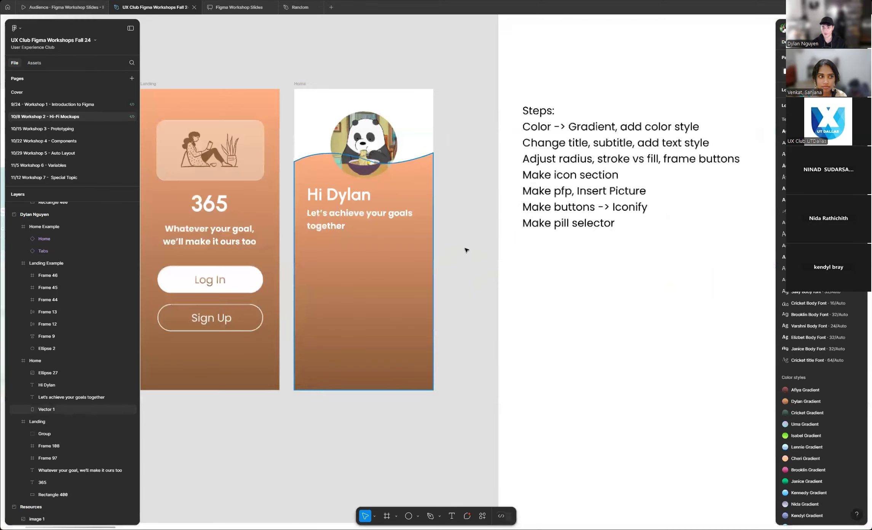
scroll(442, 282, "down", 5)
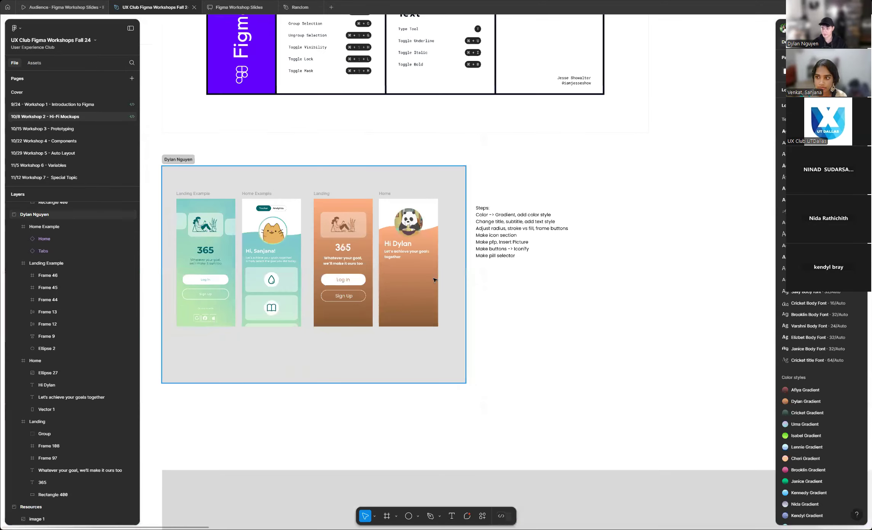
scroll(181, 293, "down", 6)
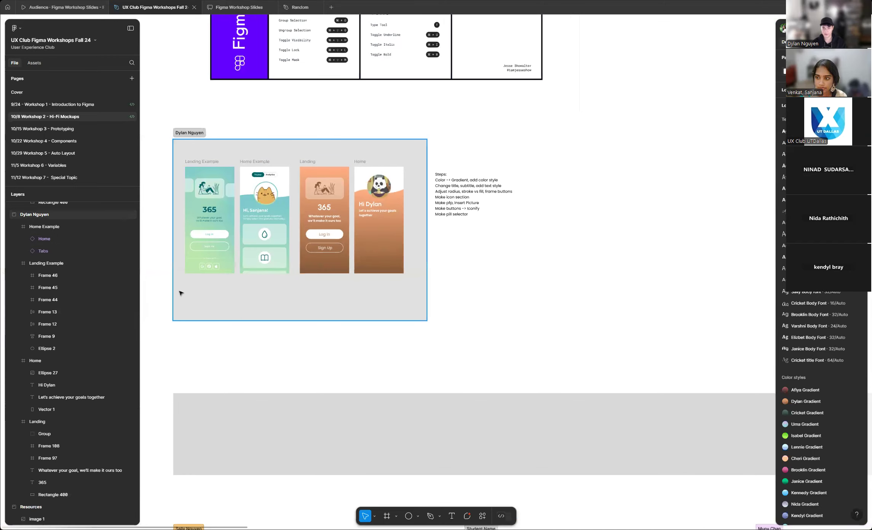
scroll(181, 293, "down", 4)
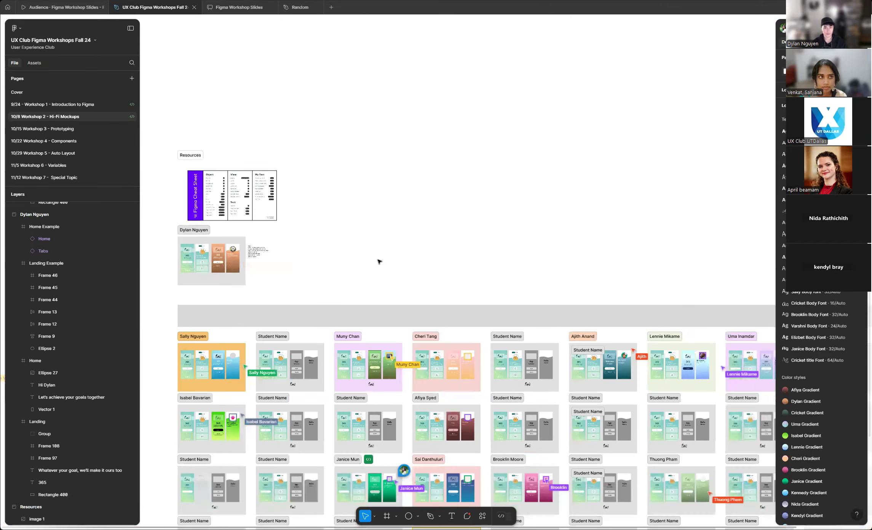
scroll(224, 249, "up", 10)
scroll(224, 249, "up", 10)
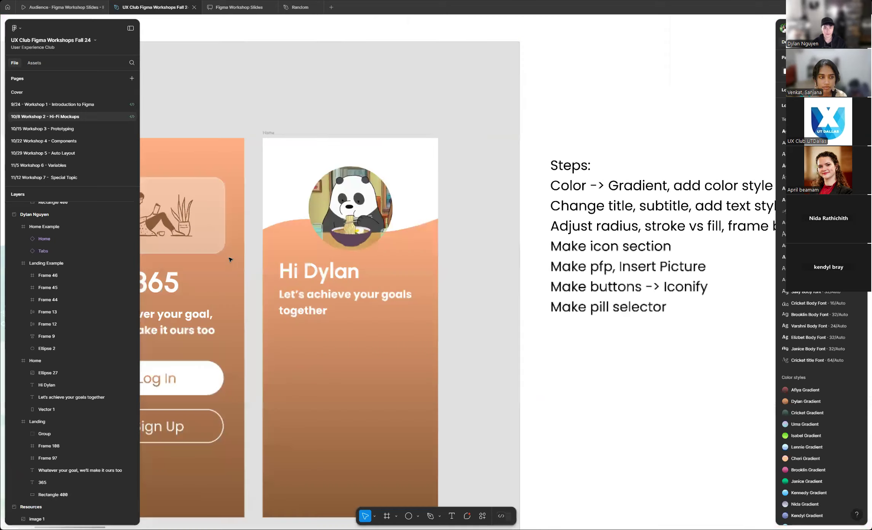
scroll(375, 222, "down", 2)
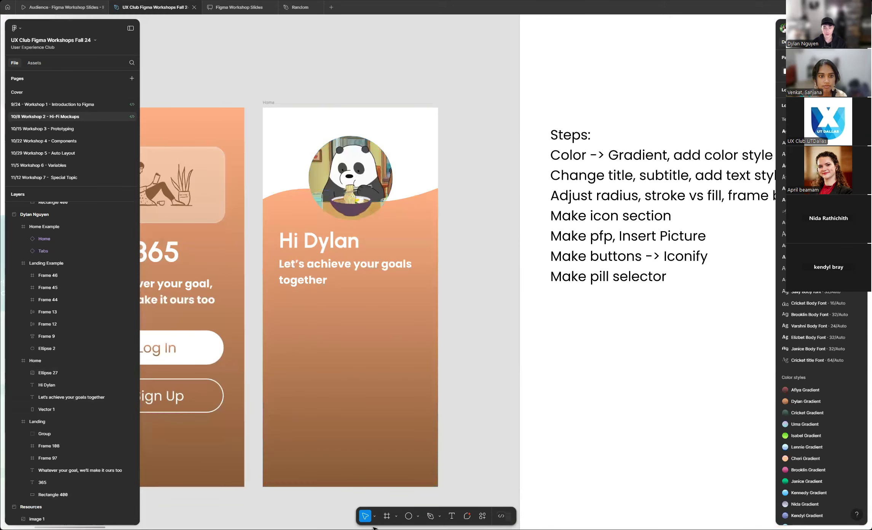
- Draw a circle about 230 × 230 on the empty canvas below the list of workshop steps and delete it
left_click(408, 517)
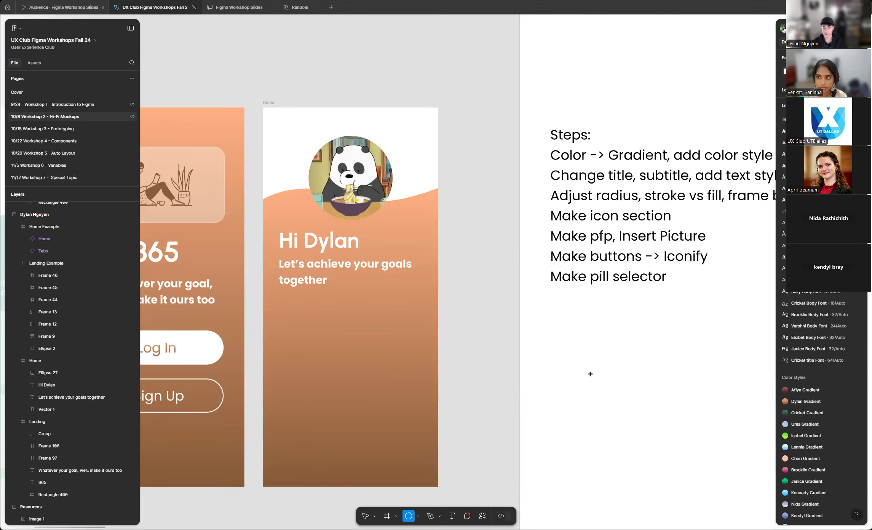
left_click_drag(549, 325, 654, 428)
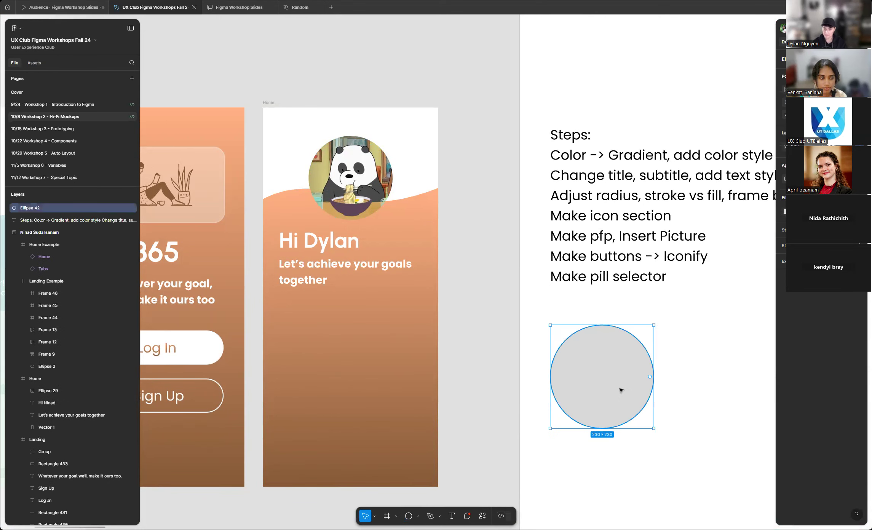
key("Delete")
- Examine the full grid of students' boards to see how far their Home frames and profile circles have progressed
scroll(545, 320, "down", 3)
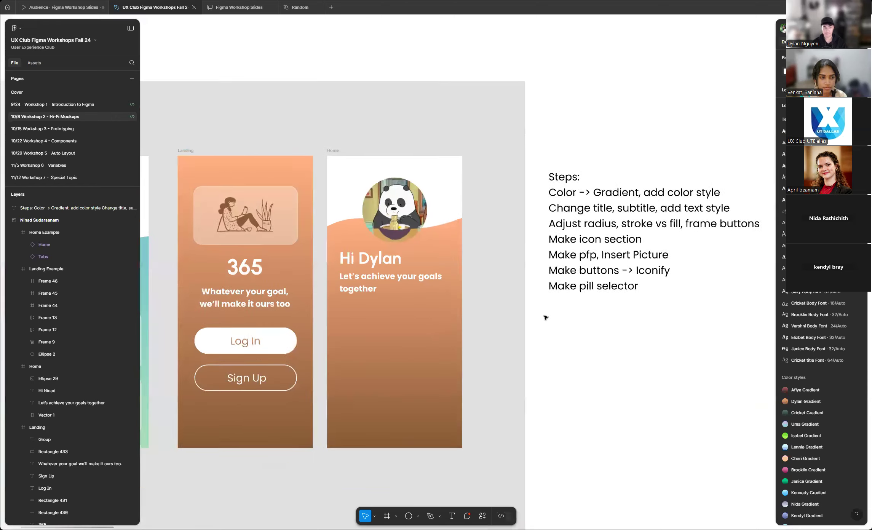
scroll(299, 276, "down", 8)
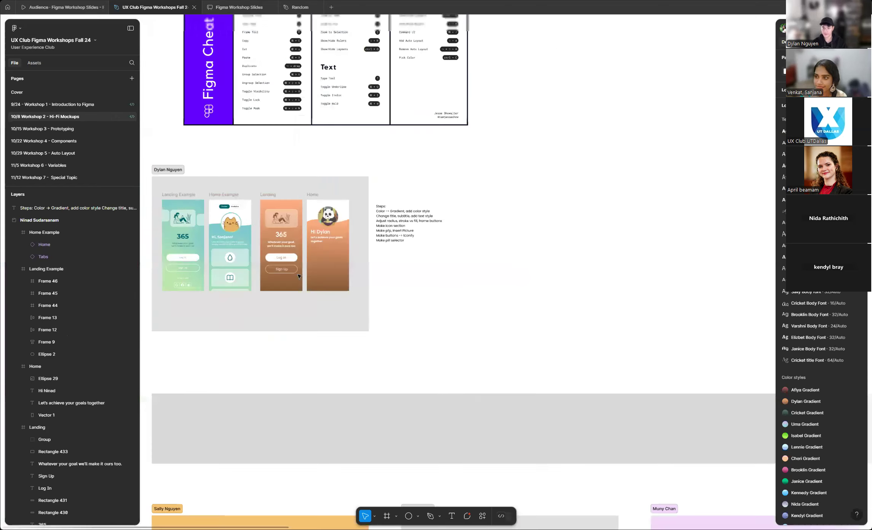
scroll(299, 277, "down", 3)
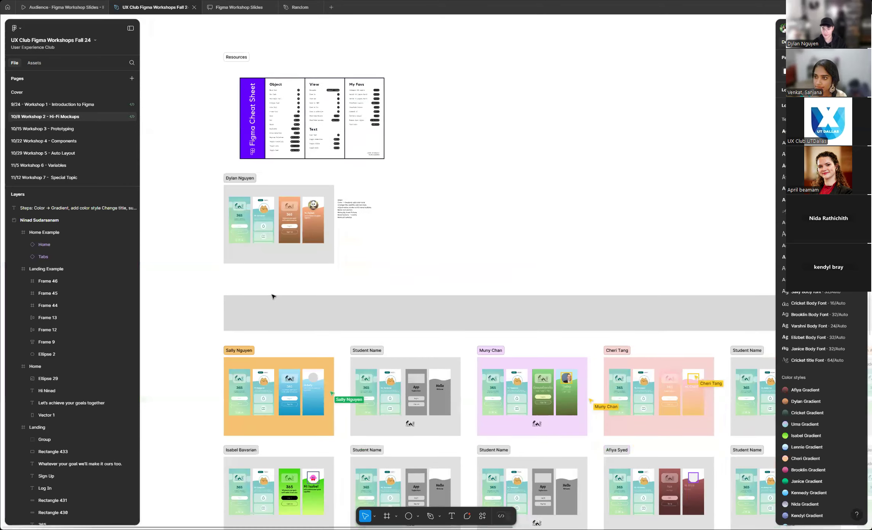
scroll(210, 307, "down", 5)
scroll(467, 285, "up", 2)
scroll(467, 284, "down", 6)
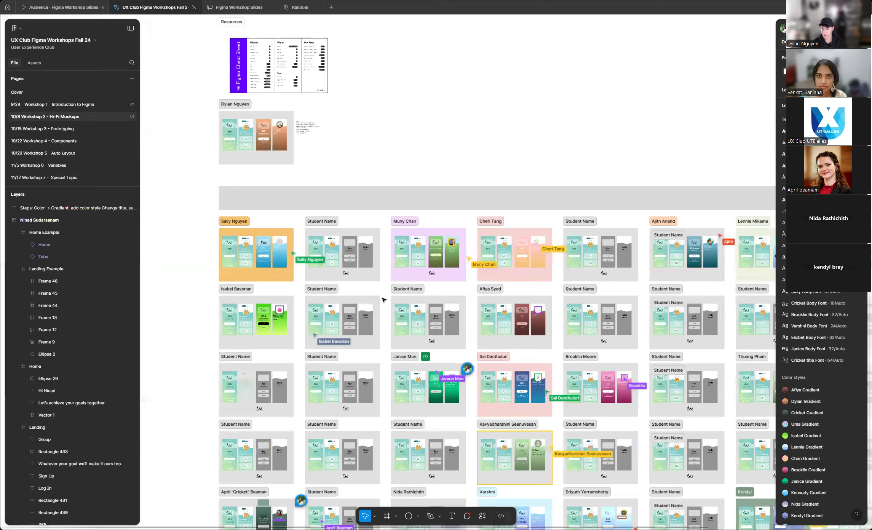
scroll(234, 313, "down", 3)
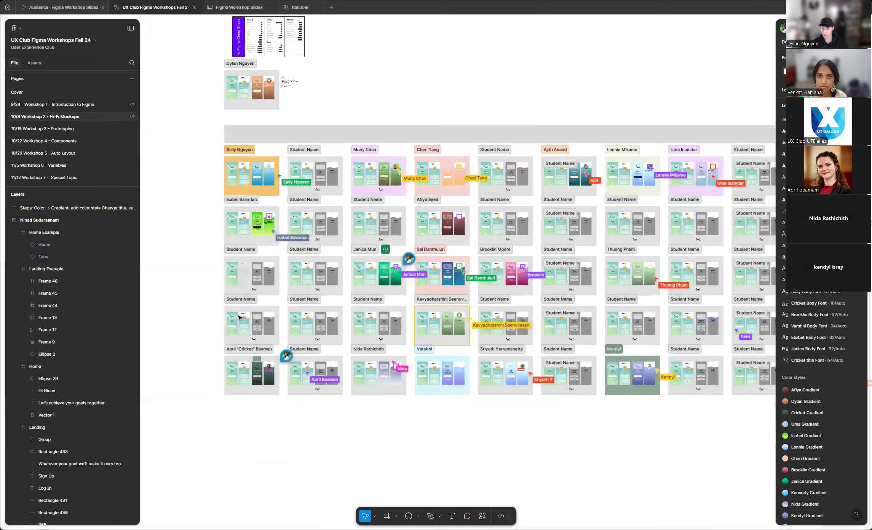
scroll(230, 320, "down", 4)
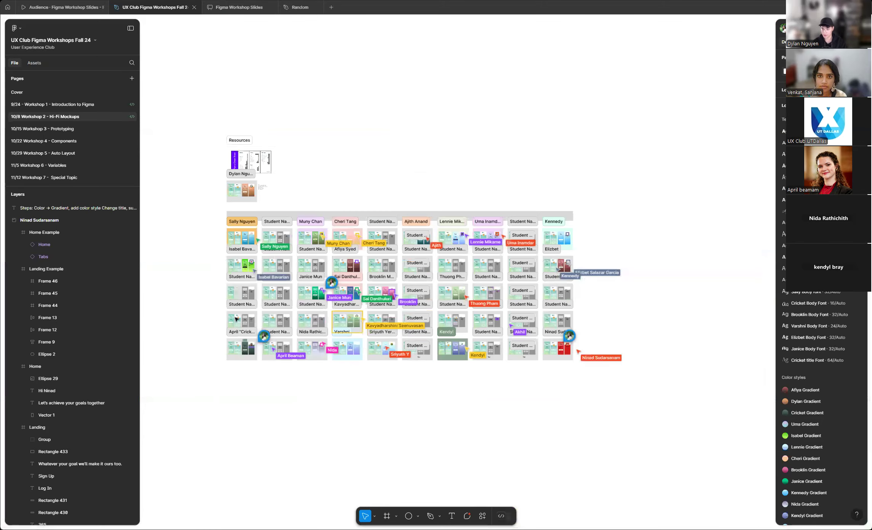
scroll(552, 277, "up", 5)
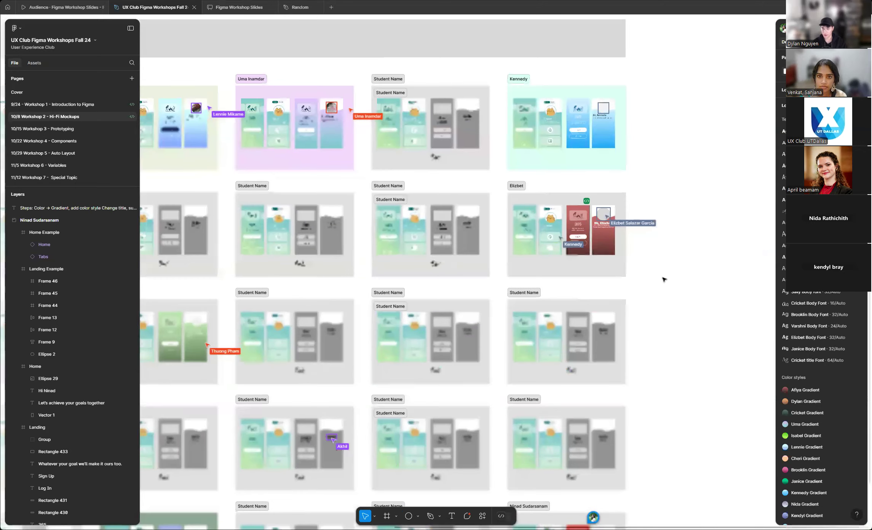
scroll(715, 303, "down", 3)
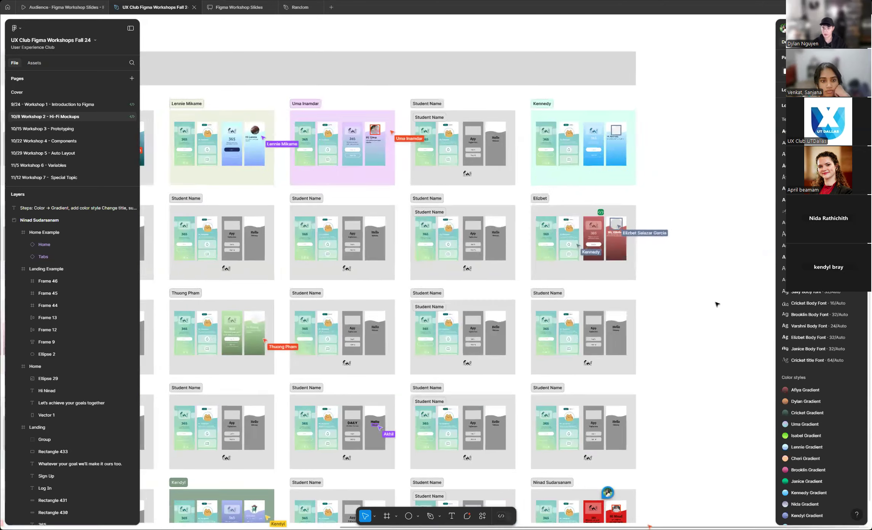
scroll(715, 303, "down", 1)
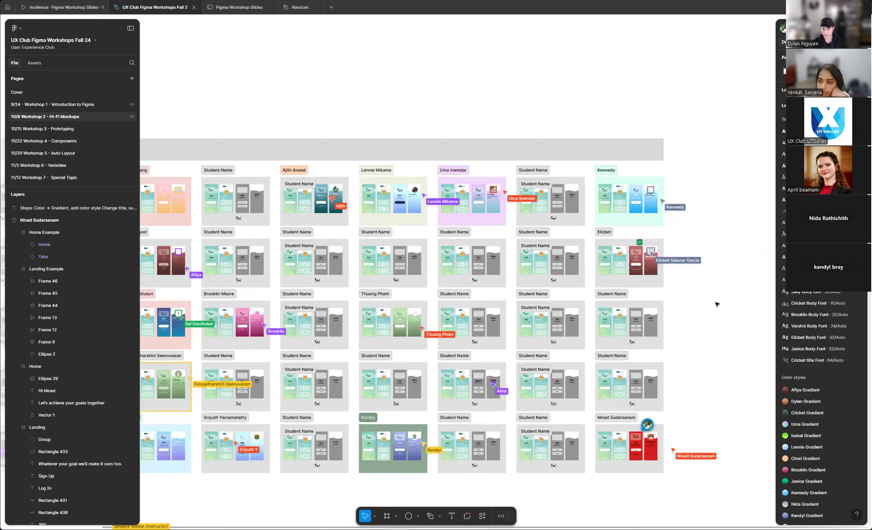
scroll(714, 303, "down", 3)
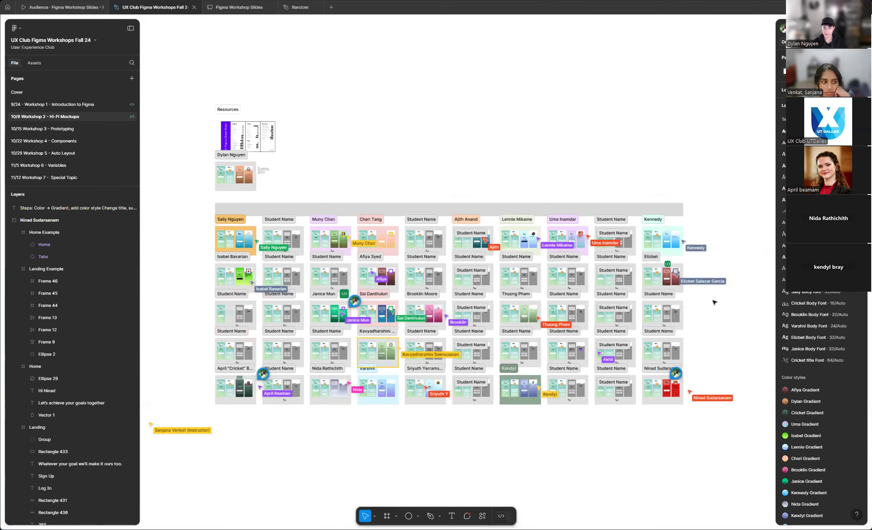
- Inspect the image fill settings of the panda profile circle in the Home frame, including the option to upload a picture
scroll(228, 172, "up", 10)
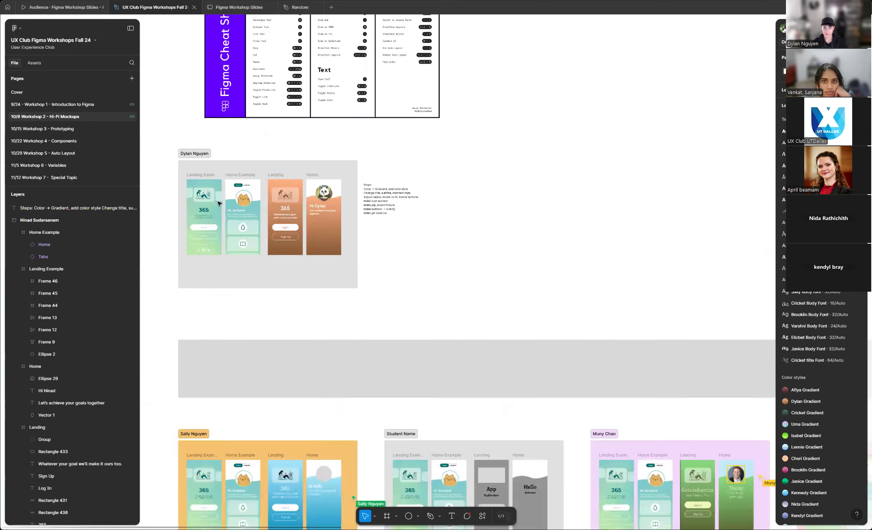
scroll(362, 206, "up", 3)
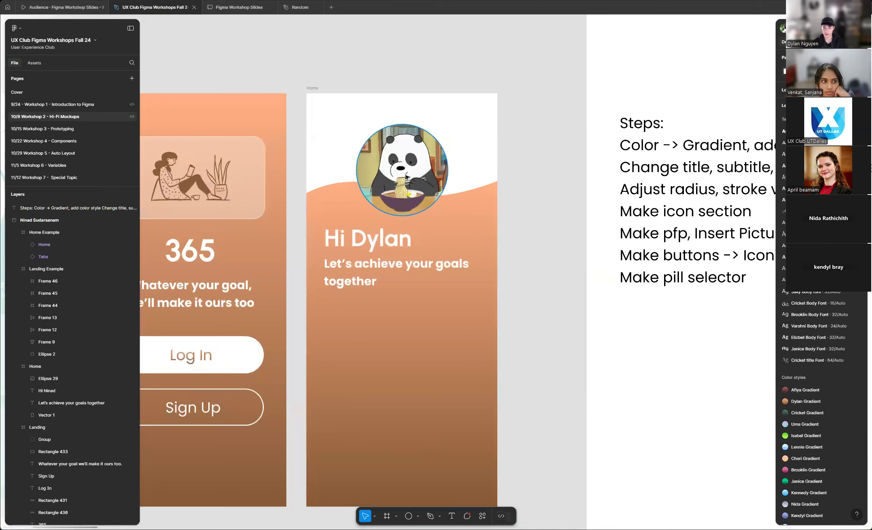
left_click(432, 163)
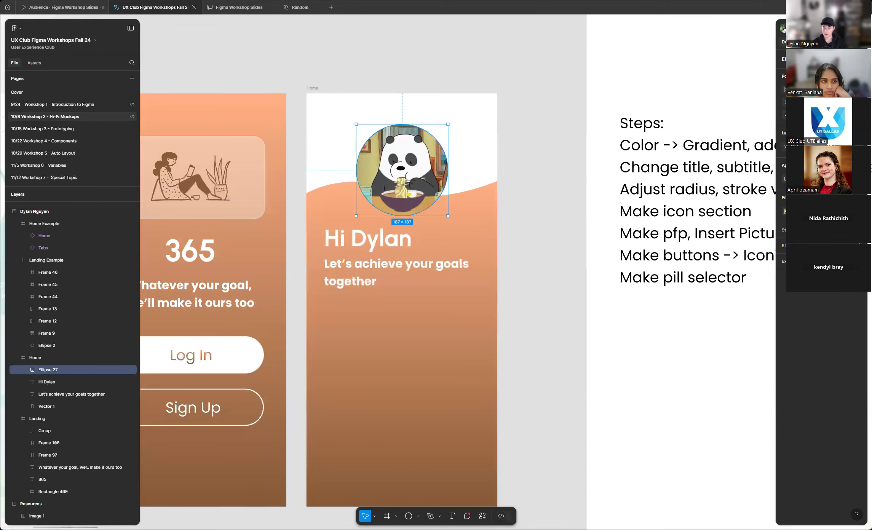
left_click(784, 212)
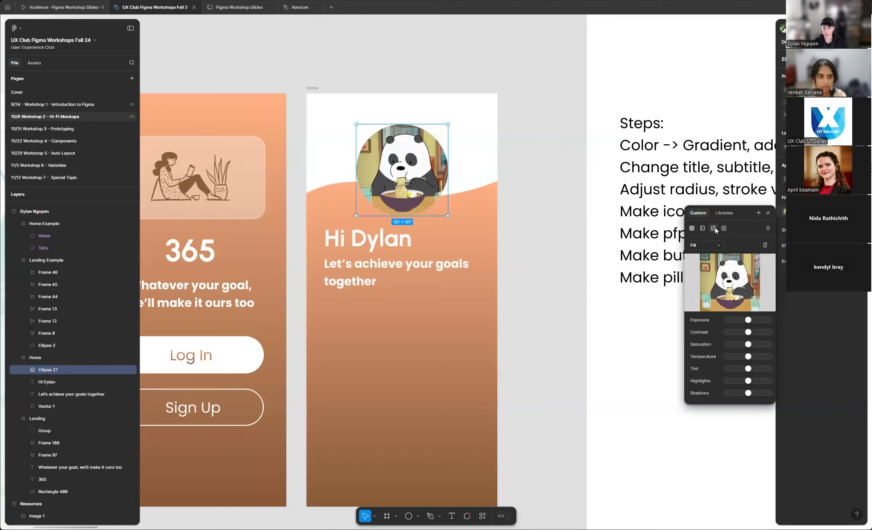
mouse_move(718, 290)
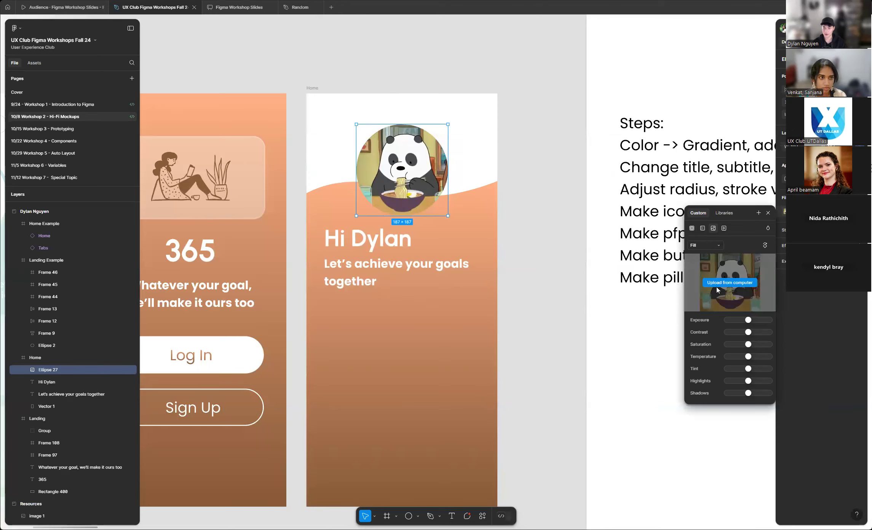
left_click(769, 213)
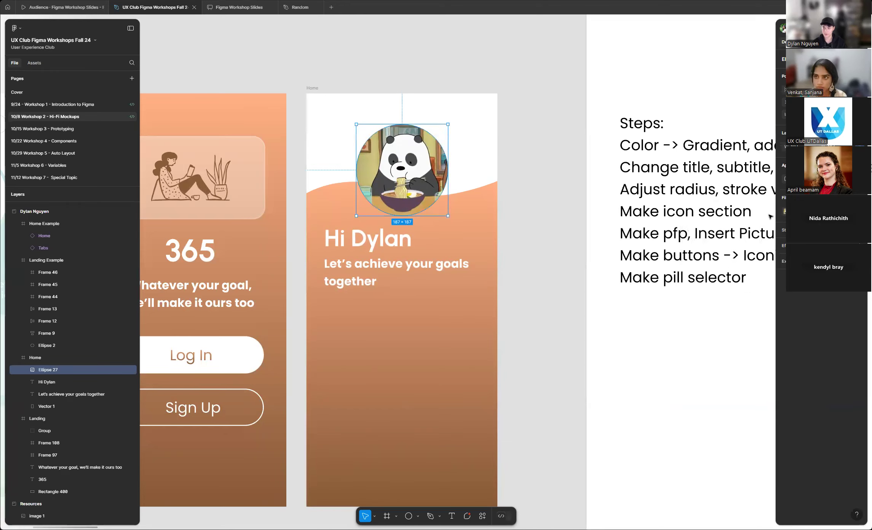
left_click(559, 169)
- Compare the Home frame's profile picture with the outlined cat picture in the Home Example frame
scroll(558, 172, "down", 5)
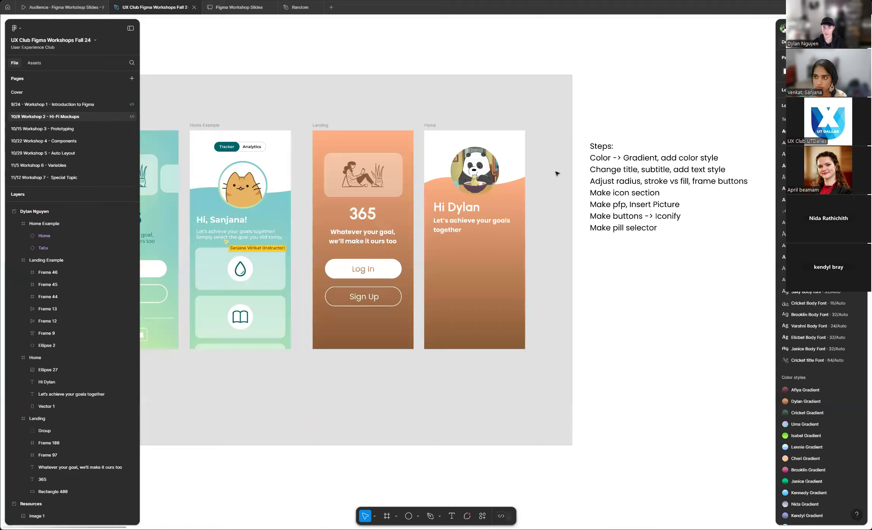
scroll(557, 174, "down", 3)
left_click(558, 173)
scroll(550, 169, "up", 2)
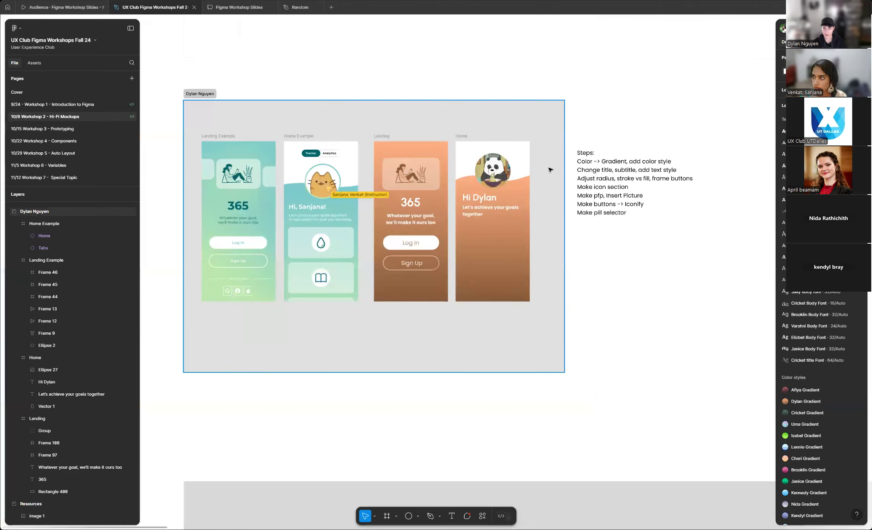
scroll(551, 169, "up", 3)
scroll(534, 175, "up", 3)
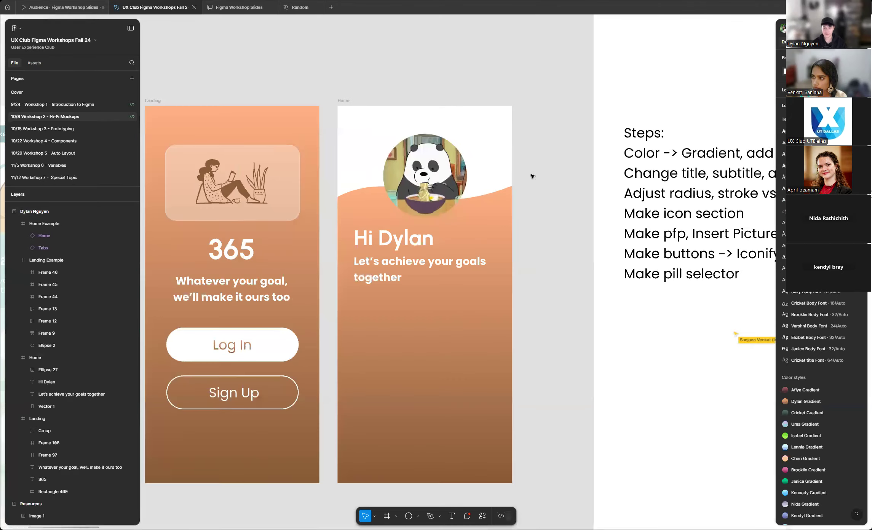
scroll(541, 177, "down", 3)
scroll(499, 168, "up", 3)
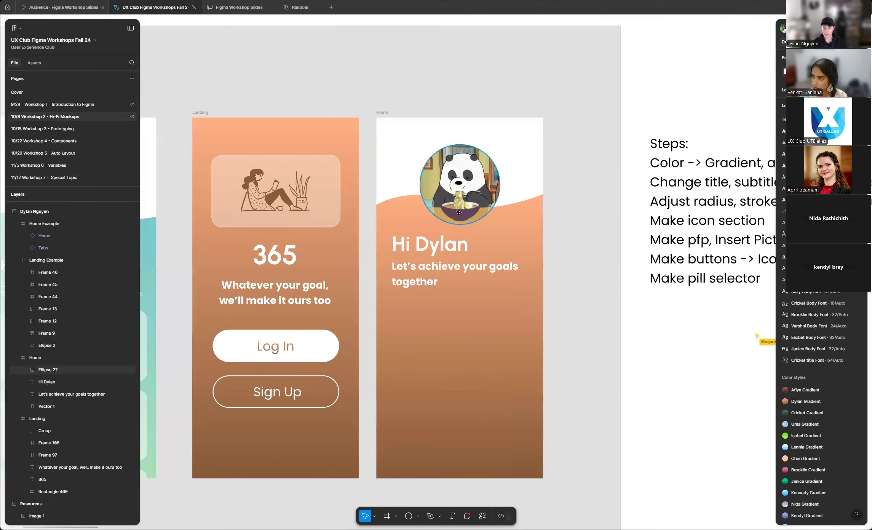
- Add a stroke to the Home frame's panda profile circle and thicken it into a clearly visible black ring
scroll(438, 179, "up", 3)
left_click(438, 178)
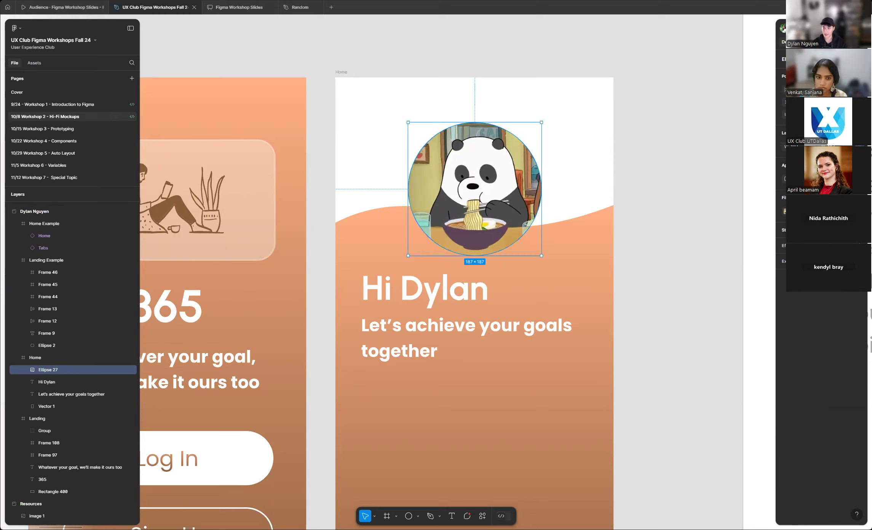
left_click(860, 230)
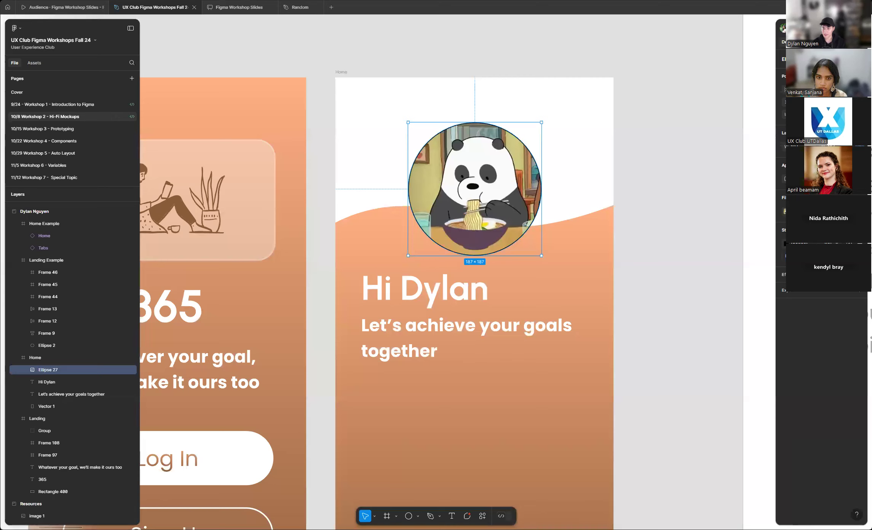
key("Up")
key("Up")
key("Up")
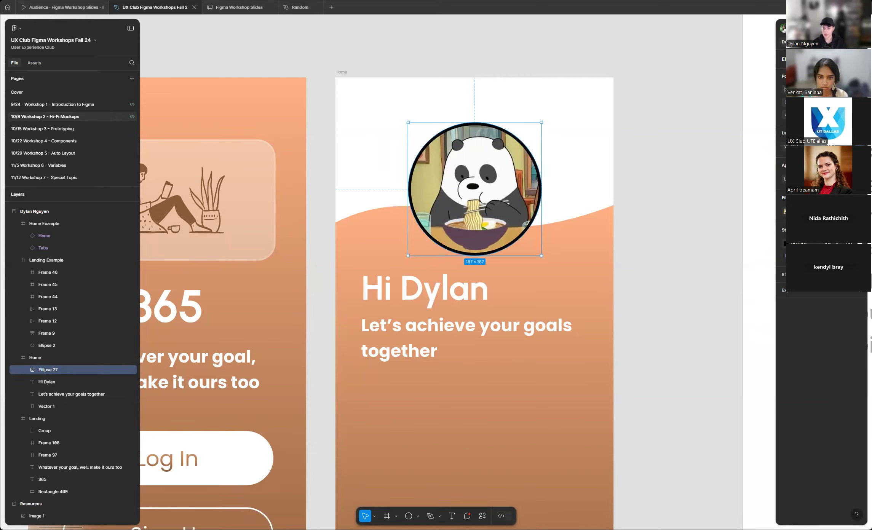
key("Up")
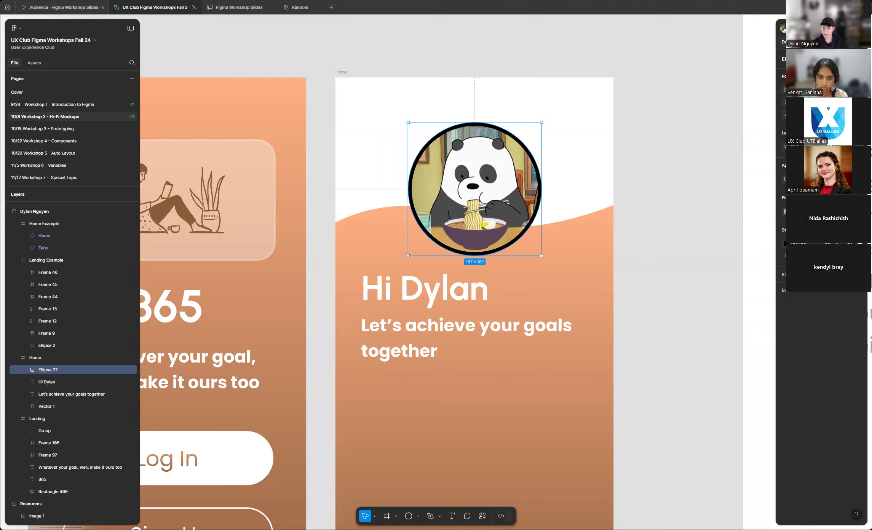
- Apply the orange-to-brown gradient color style from the libraries to the profile circle's stroke
left_click(851, 230)
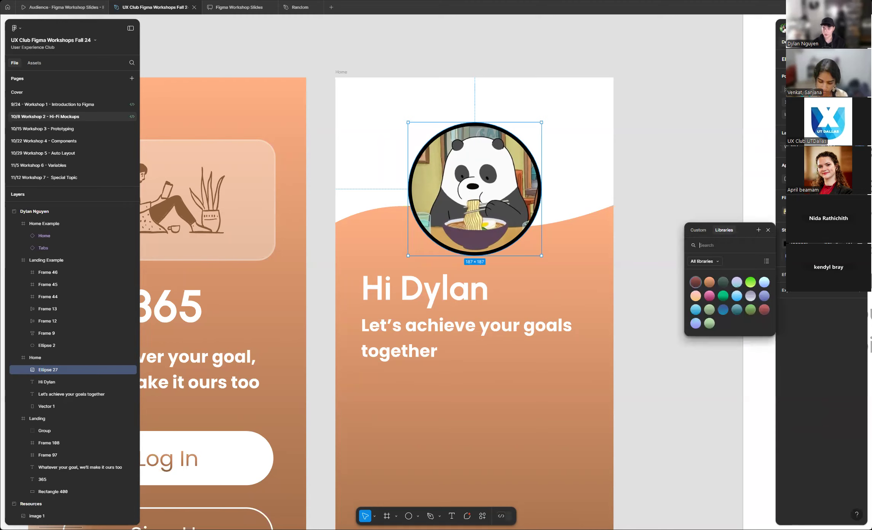
left_click(710, 282)
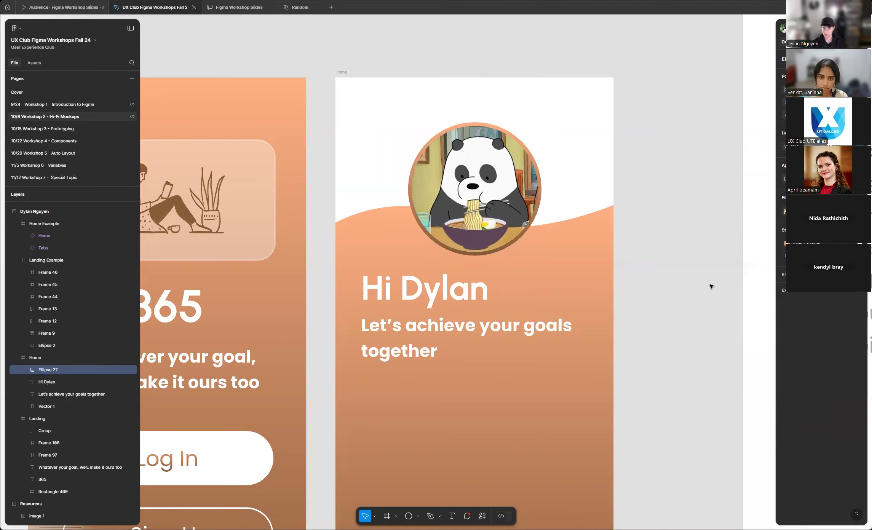
left_click(688, 228)
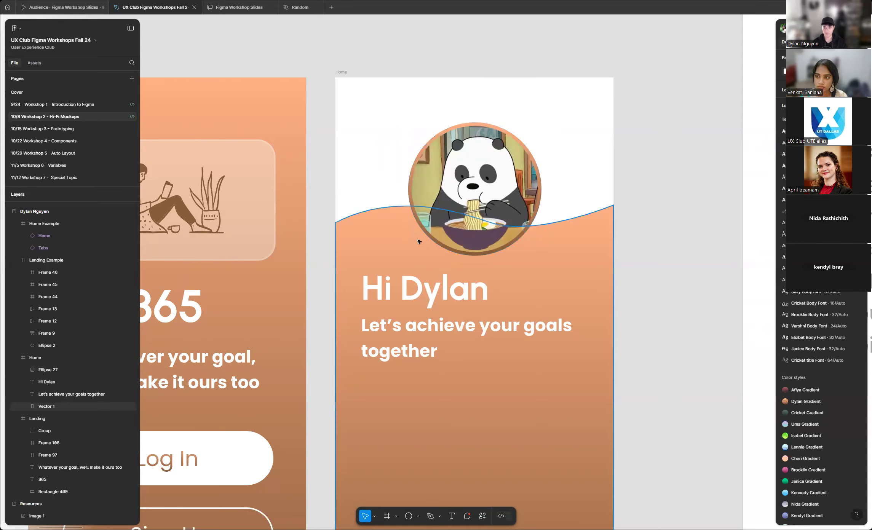
- Review the finished profile circle beside the example frames, and check which students' Home frames have profile pictures
scroll(498, 241, "down", 5)
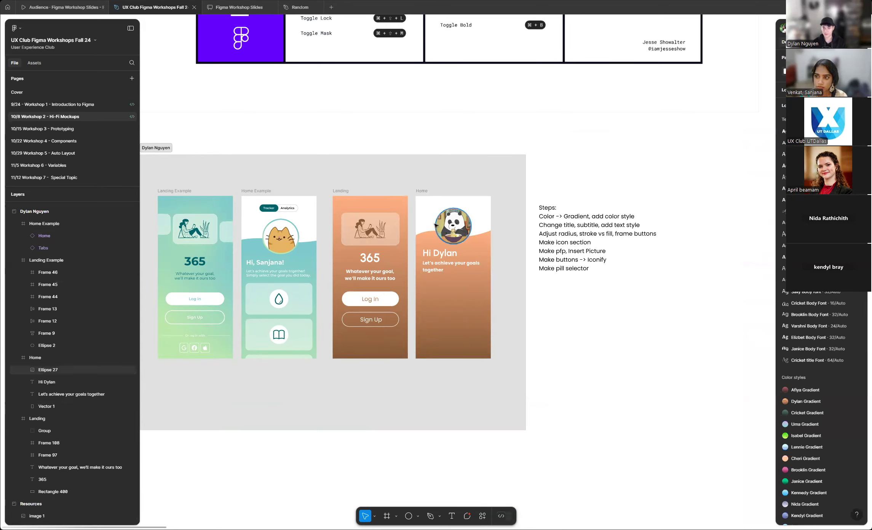
scroll(436, 252, "up", 3)
scroll(442, 260, "down", 7)
scroll(273, 270, "down", 2)
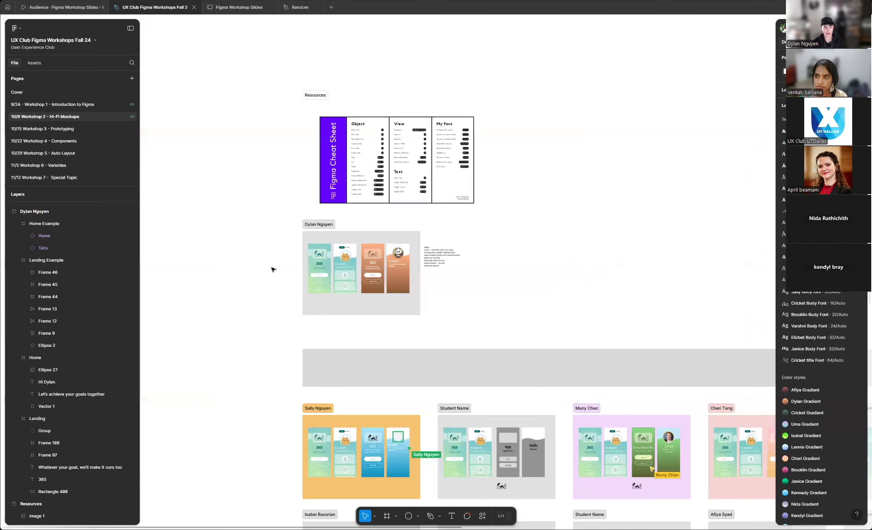
scroll(272, 270, "down", 10)
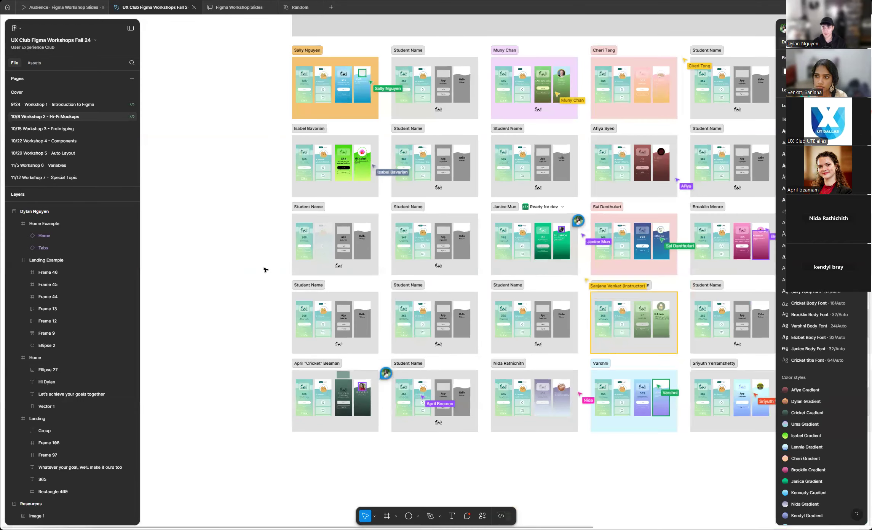
scroll(266, 272, "up", 1)
scroll(536, 268, "up", 5)
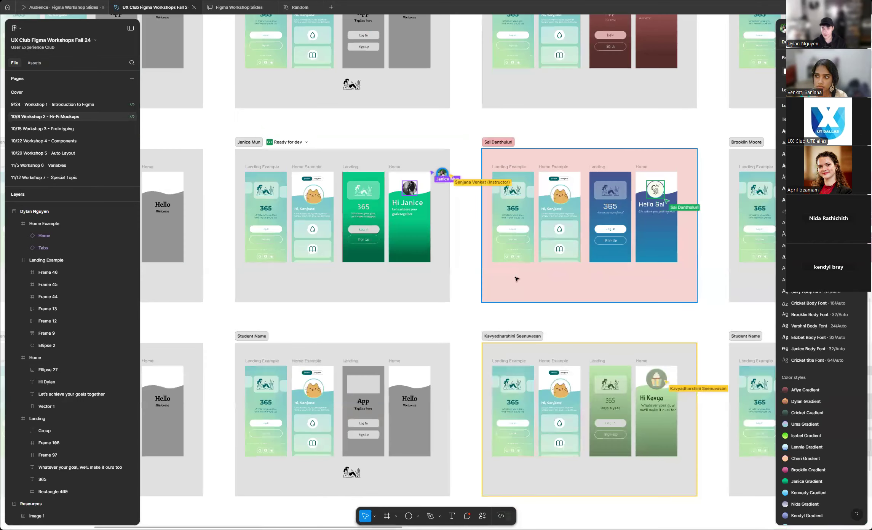
scroll(516, 278, "right", 6)
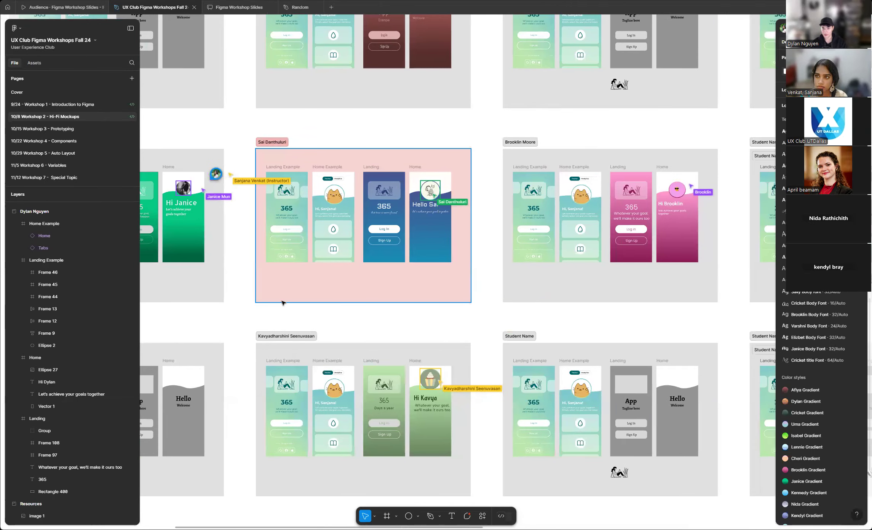
scroll(284, 304, "down", 6)
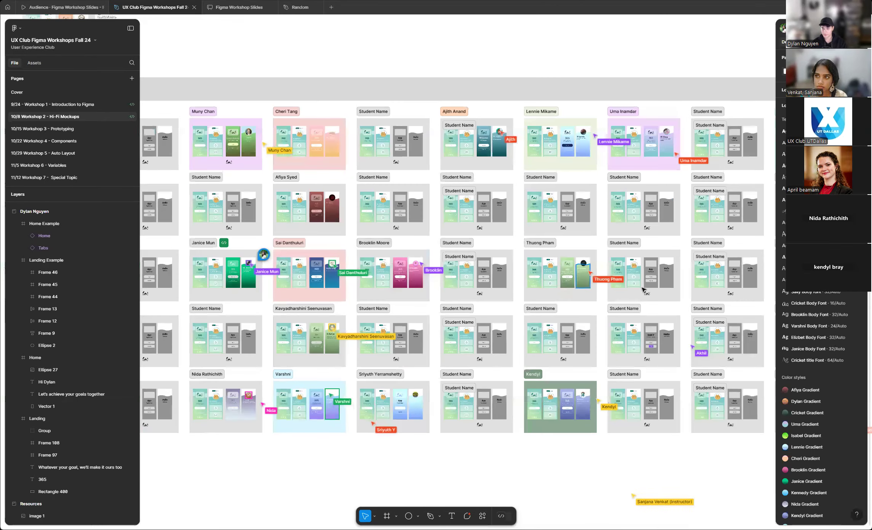
- Survey the grid of student frames to check how far each Home screen's profile picture has progressed
scroll(589, 289, "up", 8)
scroll(319, 326, "down", 6)
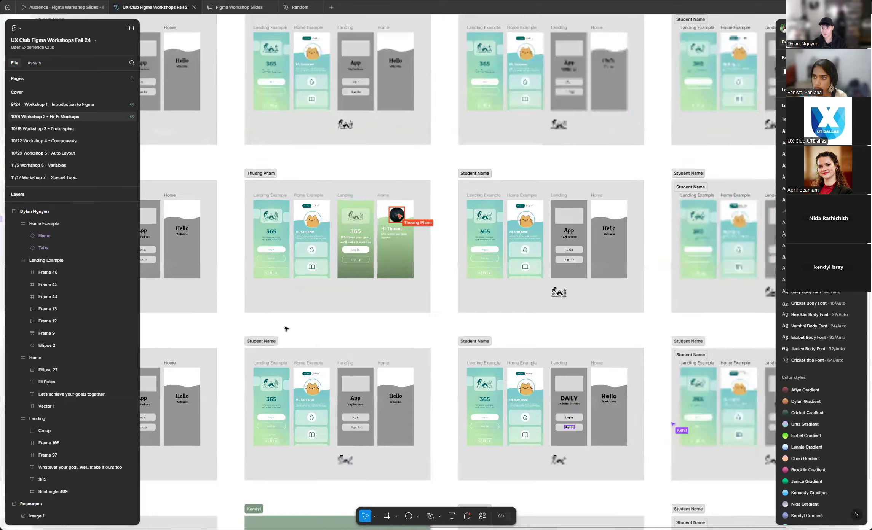
scroll(347, 324, "up", 3)
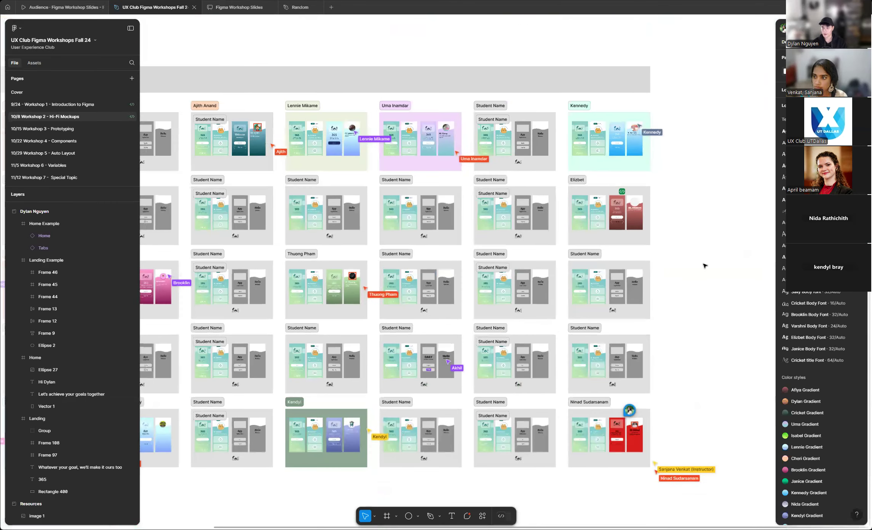
scroll(704, 263, "down", 3)
scroll(705, 263, "up", 5)
scroll(712, 249, "down", 3)
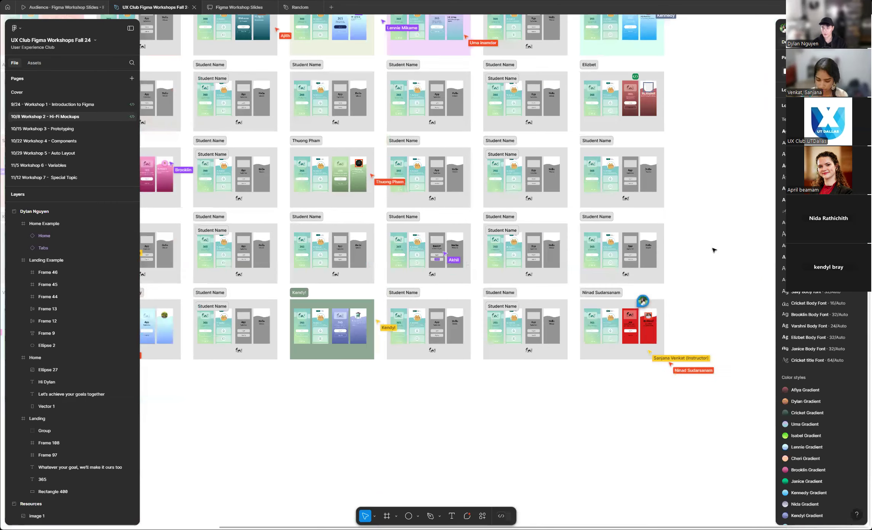
scroll(683, 164, "up", 2)
scroll(678, 176, "up", 4)
scroll(679, 177, "up", 2)
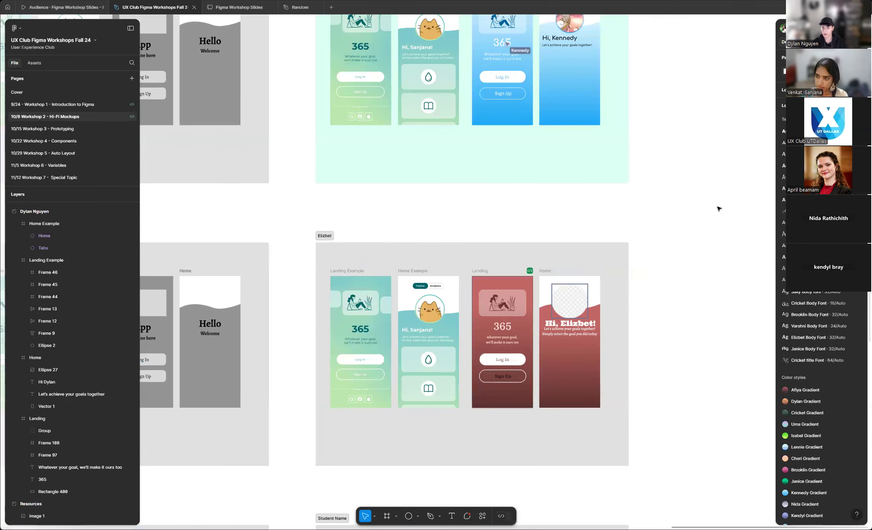
scroll(717, 209, "down", 6)
scroll(399, 164, "up", 5)
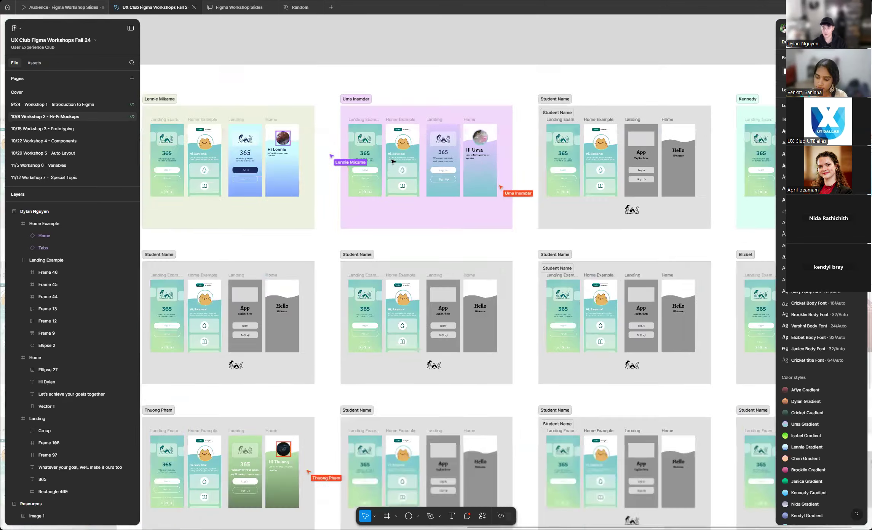
scroll(686, 267, "down", 5)
scroll(686, 267, "up", 1)
scroll(686, 267, "down", 4)
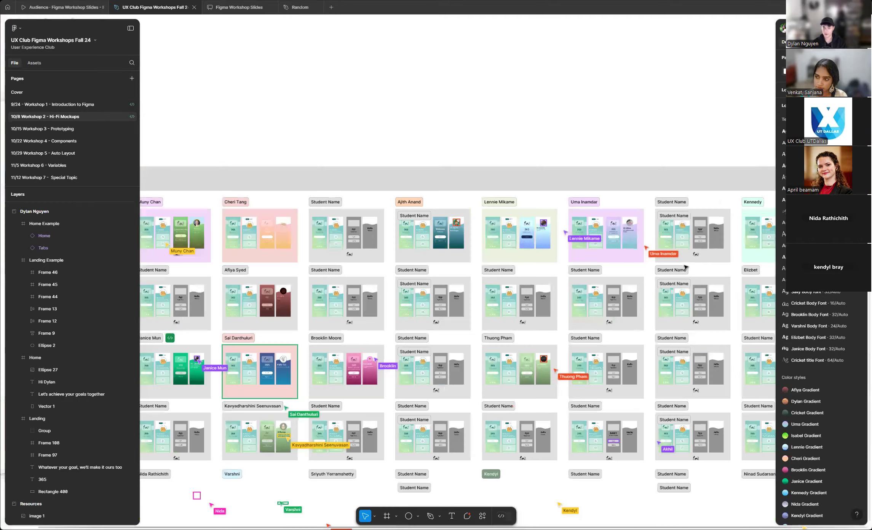
scroll(160, 128, "up", 2)
scroll(179, 156, "up", 10)
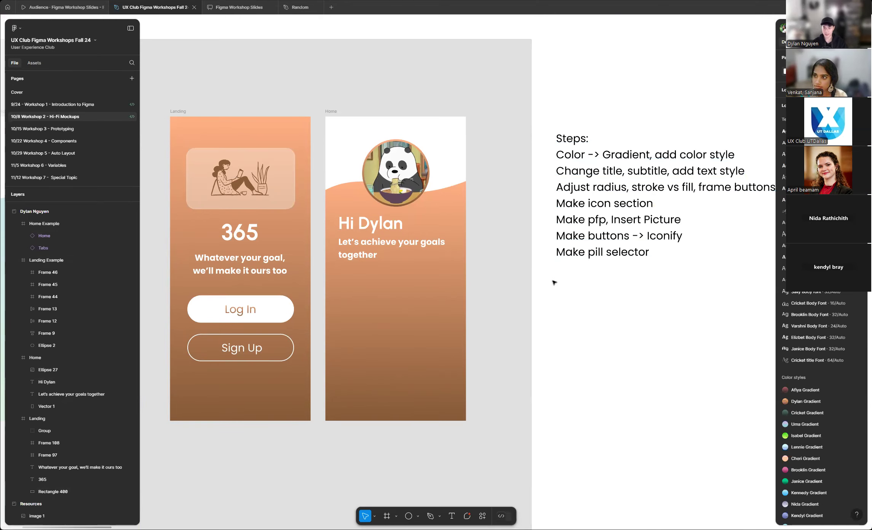
- Draw a rectangle about 311 × 66 below the subtitle in the Home frame, modelled on the Home Example's icon cards
scroll(578, 313, "down", 5)
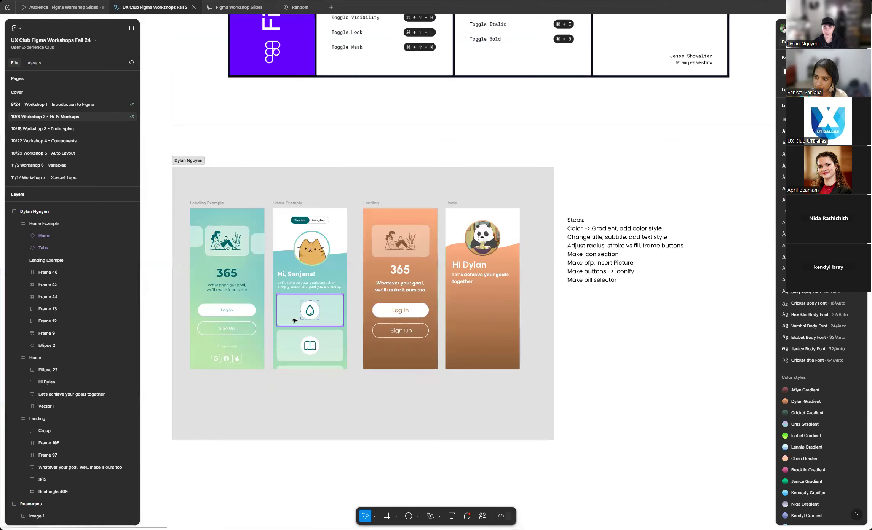
scroll(313, 301, "up", 5)
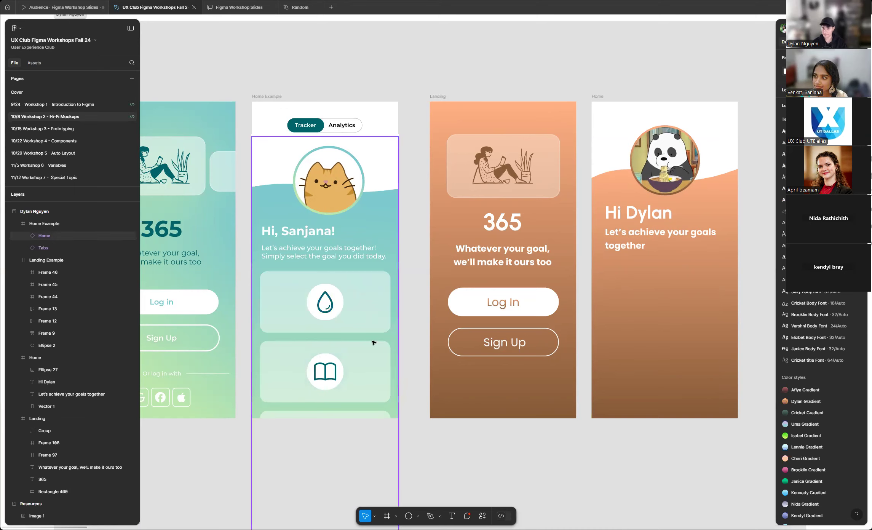
scroll(264, 324, "down", 3)
scroll(550, 329, "up", 5)
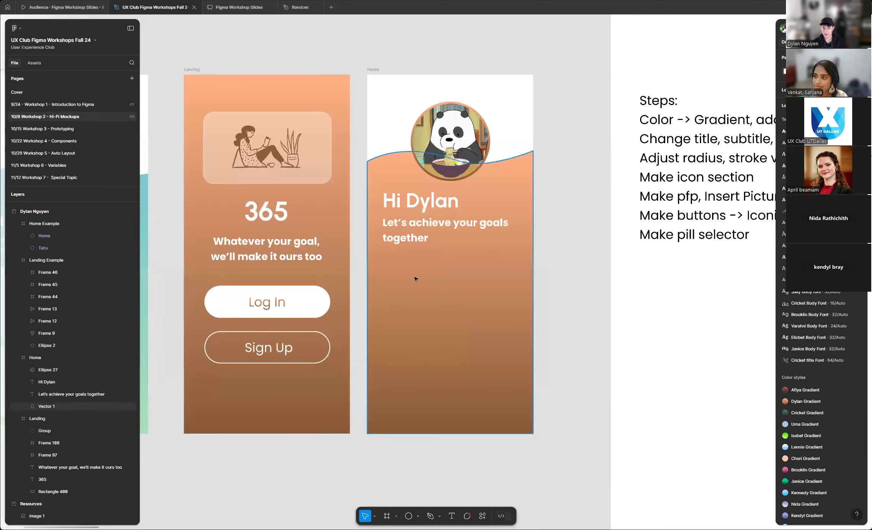
scroll(533, 275, "down", 2)
scroll(511, 271, "up", 2)
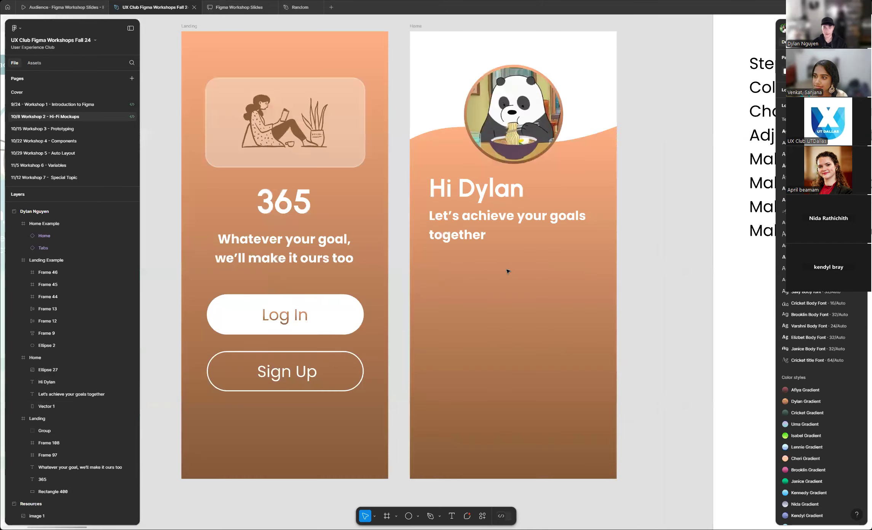
scroll(457, 419, "up", 1)
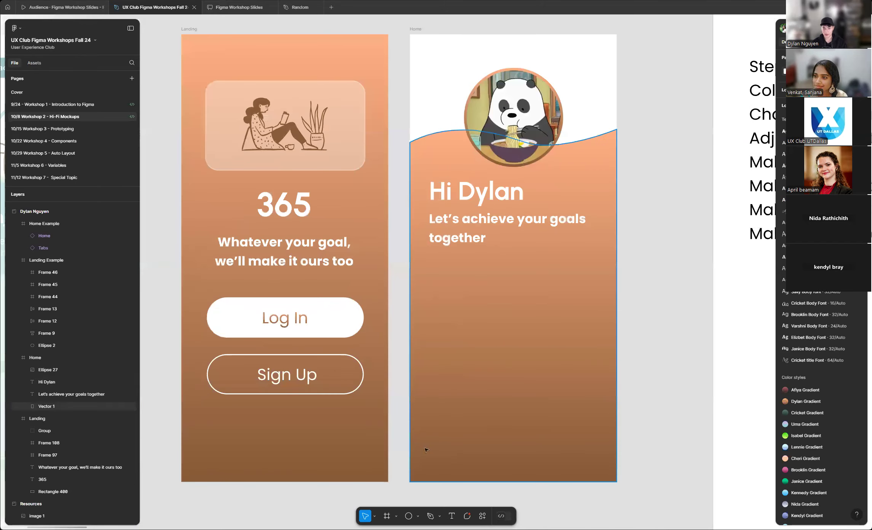
left_click(419, 517)
left_click(436, 442)
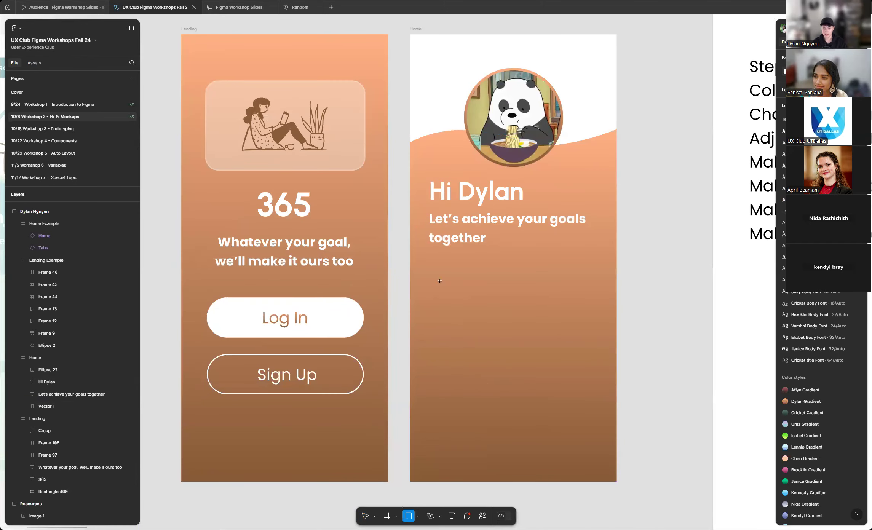
mouse_move(432, 271)
left_mouse_down()
mouse_move(533, 306)
mouse_move(596, 306)
left_mouse_up()
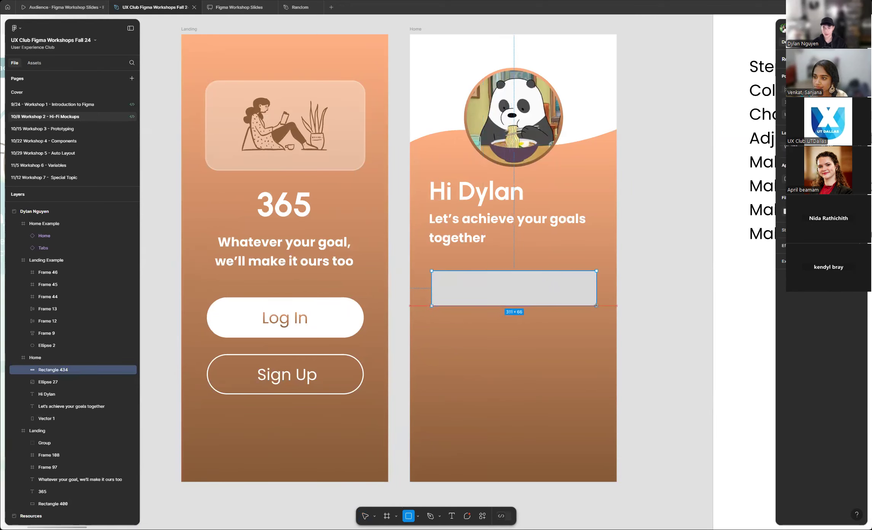
- Centre the new rectangle horizontally in the Home frame and increase its height to 100
left_click_drag(539, 290, 543, 291)
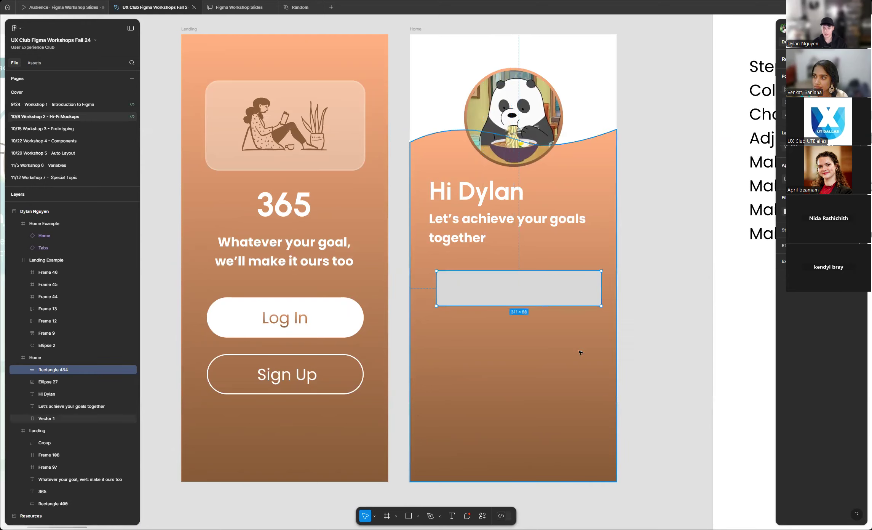
scroll(447, 300, "down", 2)
scroll(447, 300, "up", 3)
left_click_drag(431, 318, 422, 318)
scroll(375, 318, "down", 3)
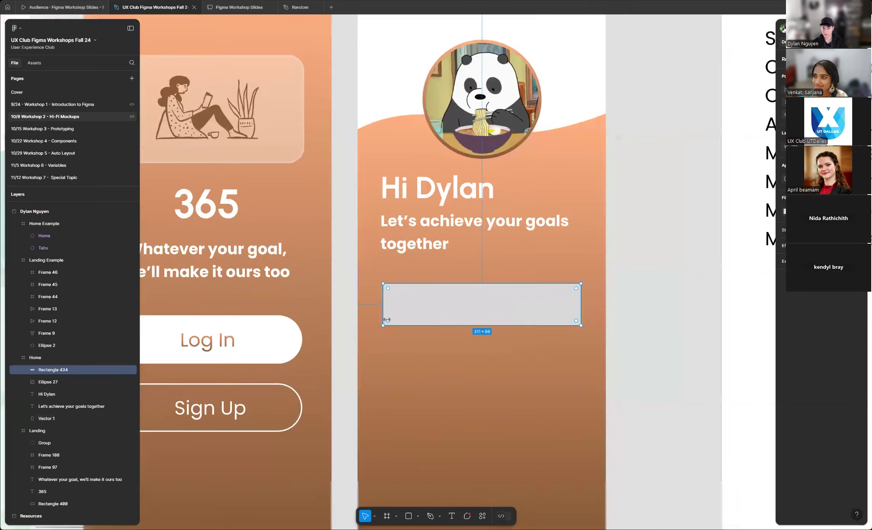
double_click(491, 317)
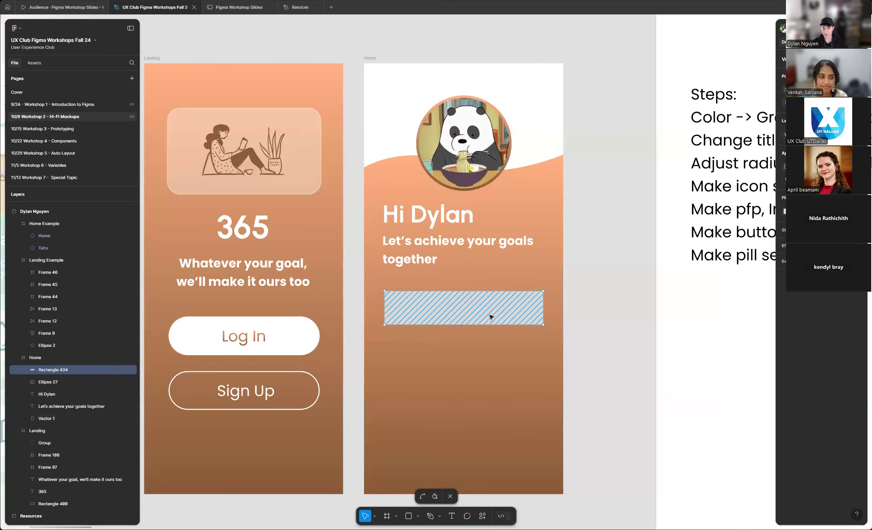
key("Escape")
mouse_move(487, 324)
left_mouse_down()
mouse_move(495, 335)
mouse_move(490, 314)
mouse_move(513, 344)
left_mouse_up()
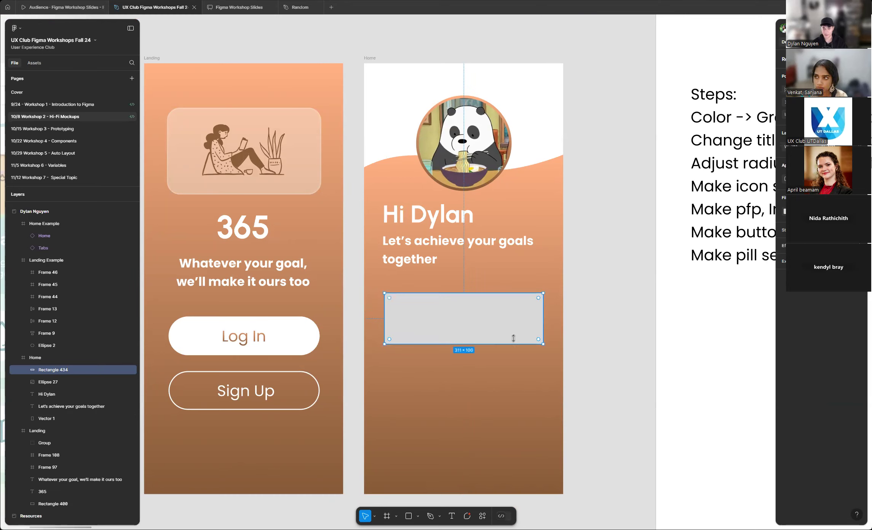
left_click(662, 341)
- Round the corners of the Home frame's card rectangle to a radius of about 23
left_click(461, 322)
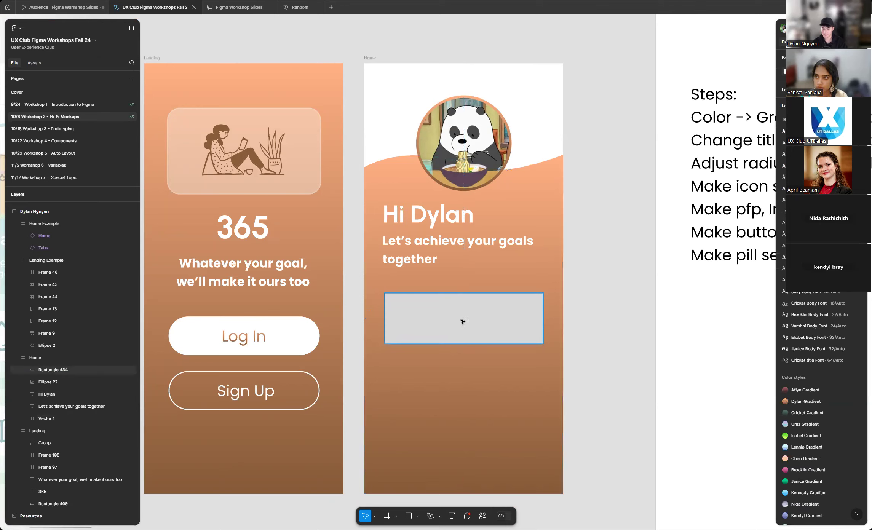
scroll(404, 337, "up", 2)
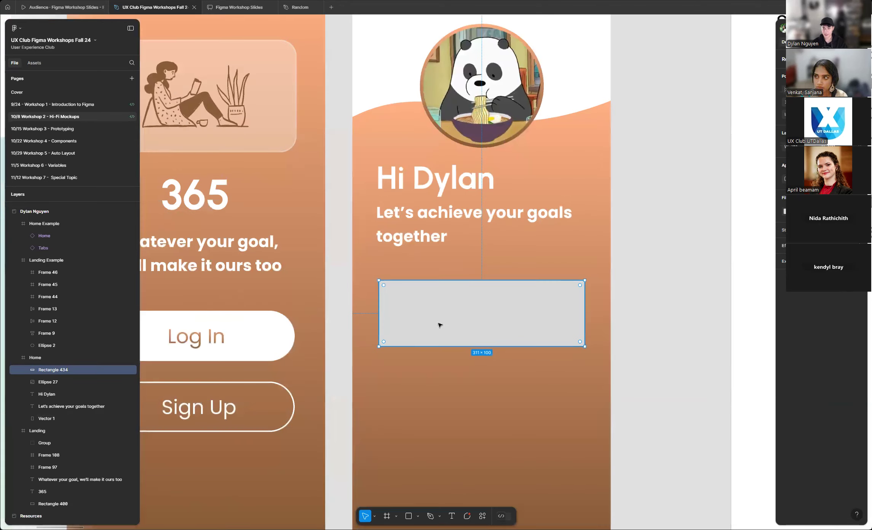
scroll(440, 325, "down", 6)
scroll(528, 323, "up", 5)
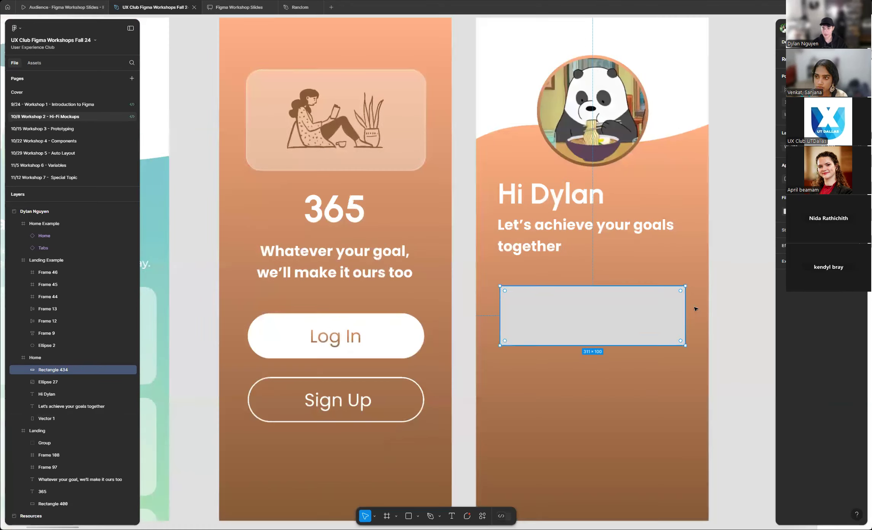
scroll(696, 309, "up", 2)
left_click_drag(676, 289, 664, 299)
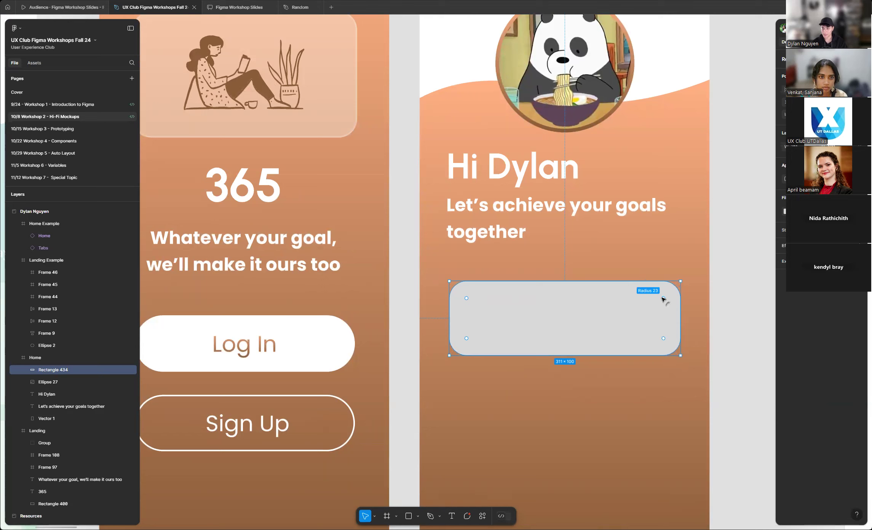
left_click_drag(664, 299, 664, 297)
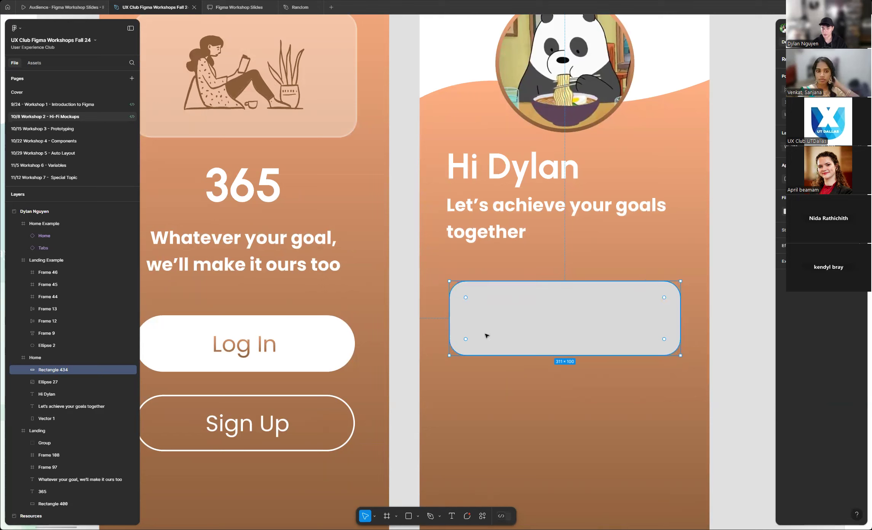
- Compare the rounded card with the Home Example, and check which students have added a card rectangle to their Home frames
scroll(525, 349, "down", 10)
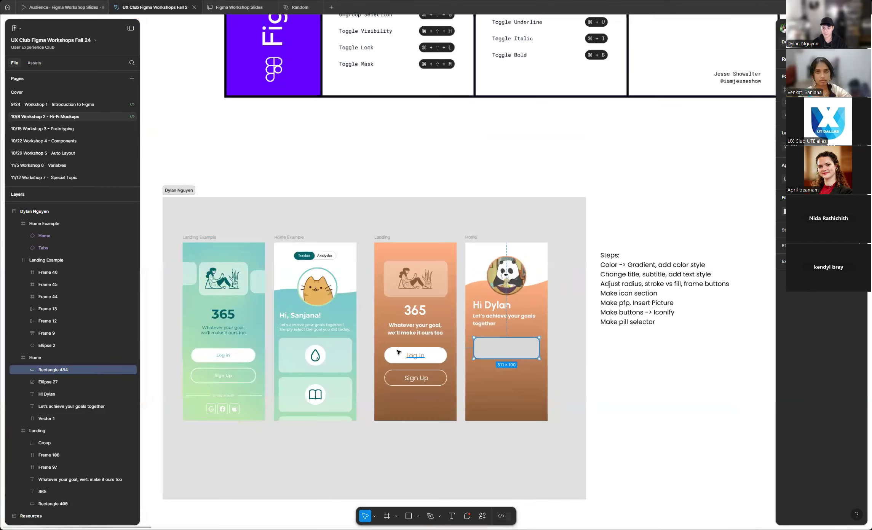
scroll(382, 346, "down", 7)
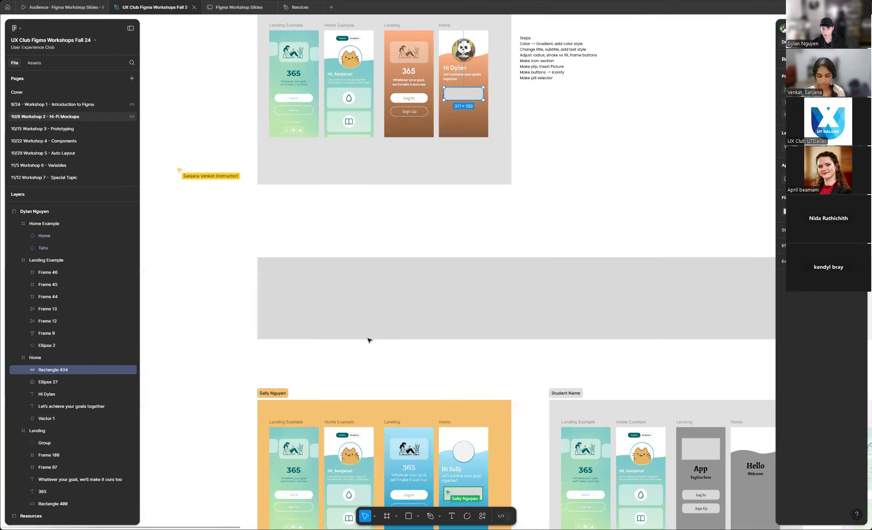
scroll(374, 337, "down", 8)
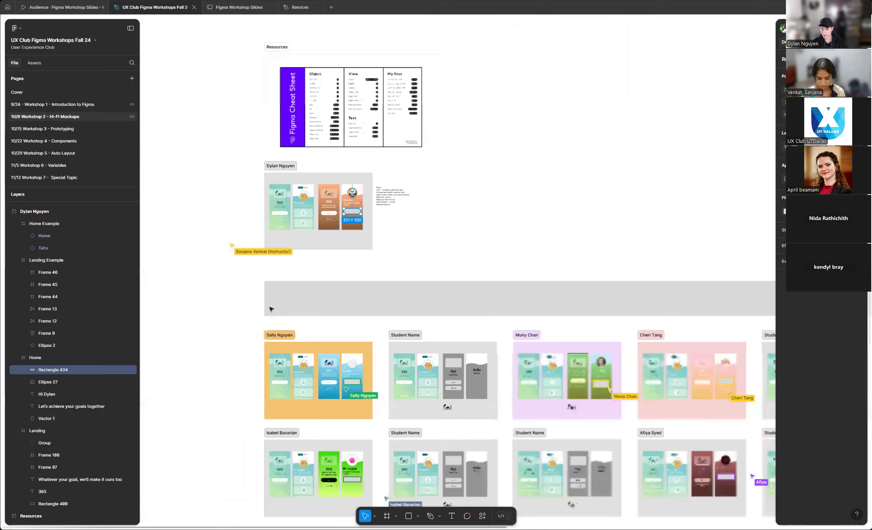
scroll(418, 311, "down", 5)
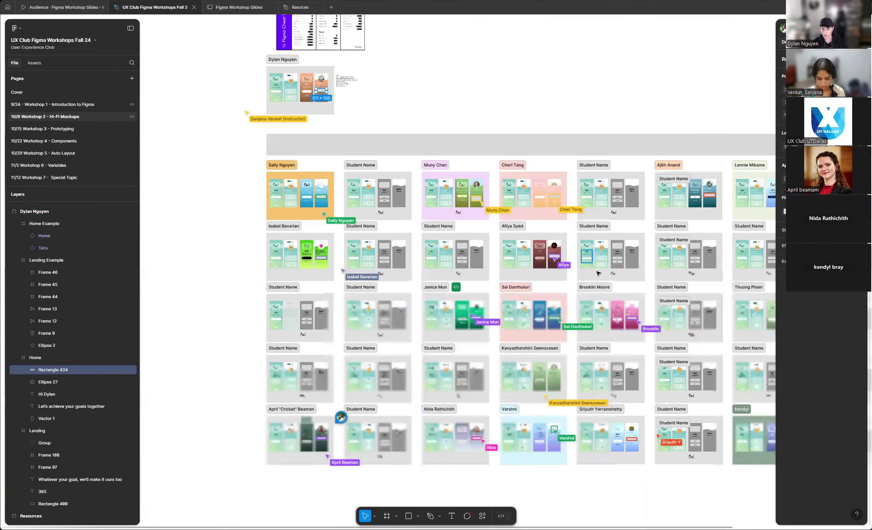
scroll(207, 405, "up", 5)
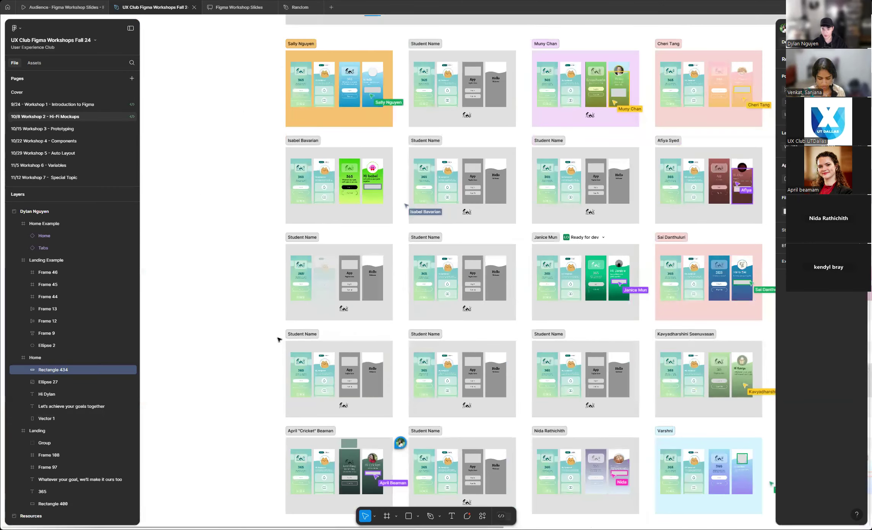
scroll(279, 339, "right", 1)
scroll(279, 340, "right", 15)
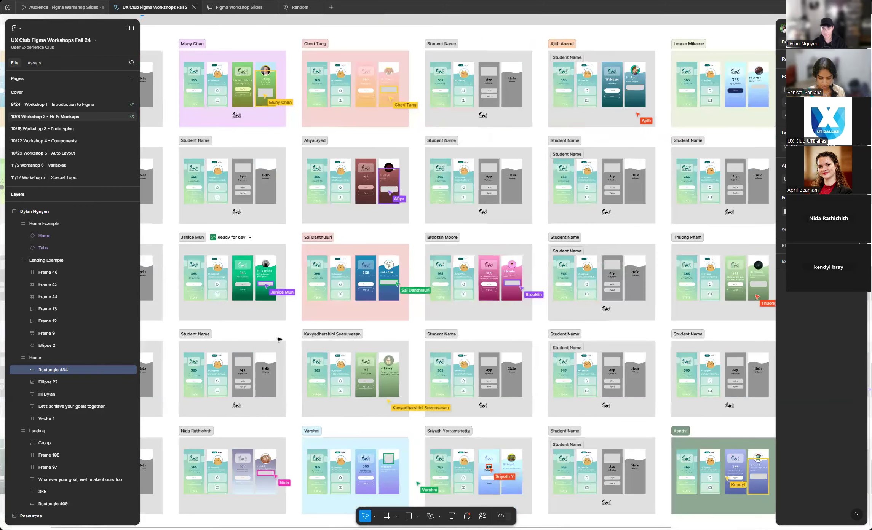
scroll(279, 338, "left", 2)
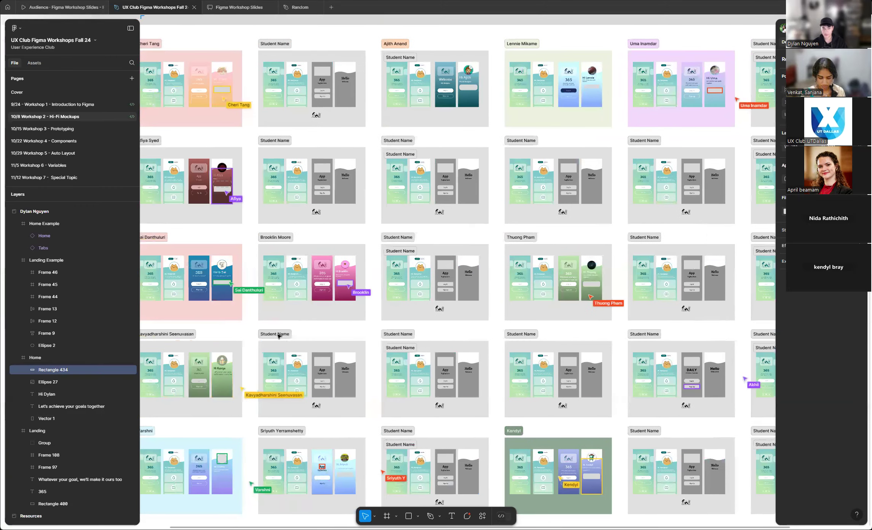
scroll(279, 336, "right", 3)
scroll(278, 336, "right", 5)
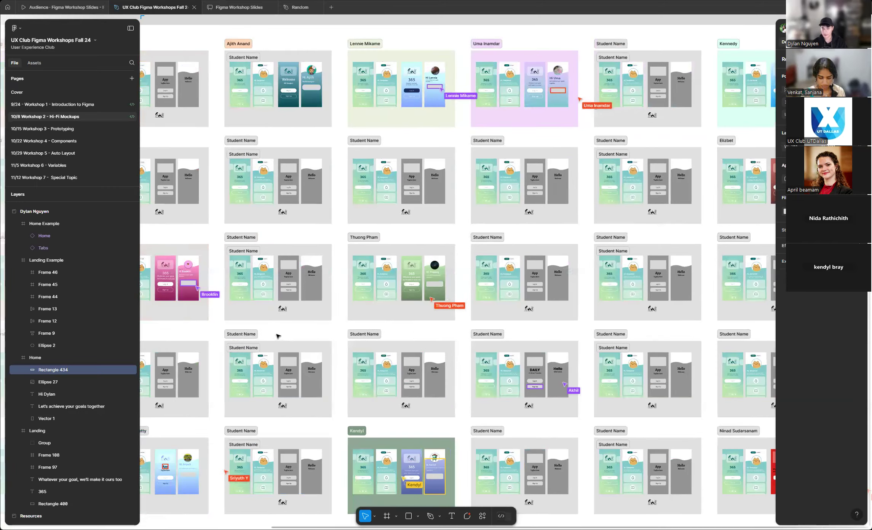
scroll(283, 333, "left", 10)
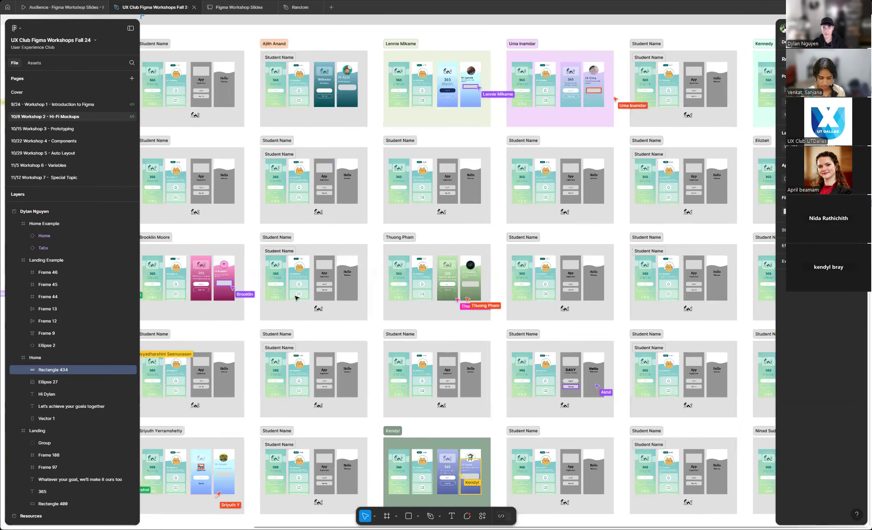
scroll(661, 287, "up", 6)
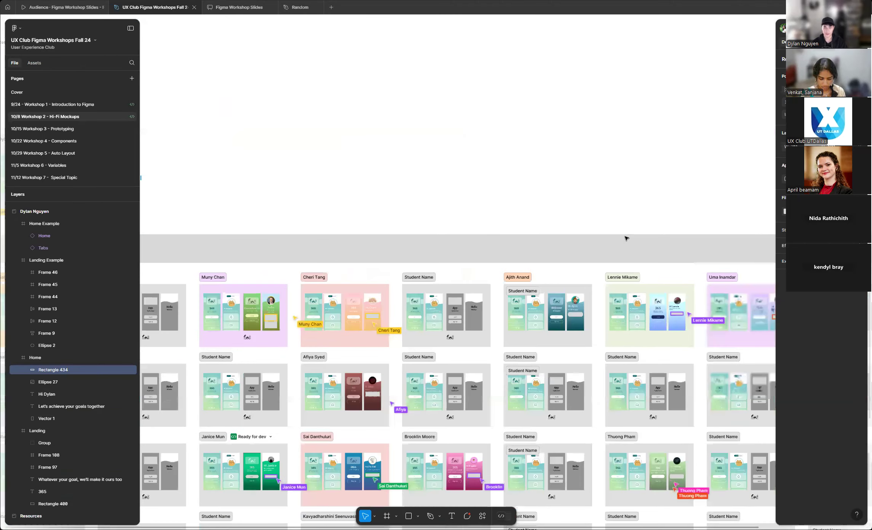
scroll(627, 238, "down", 5)
scroll(338, 204, "up", 5)
scroll(339, 205, "up", 10)
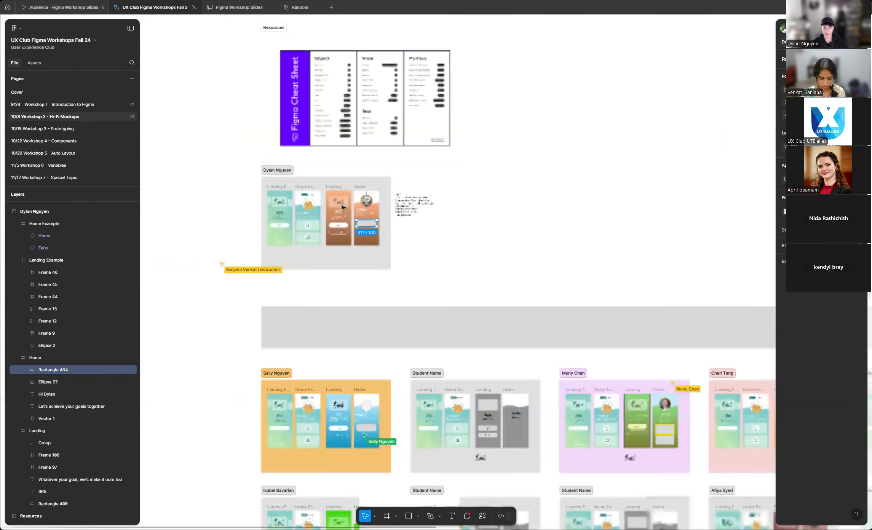
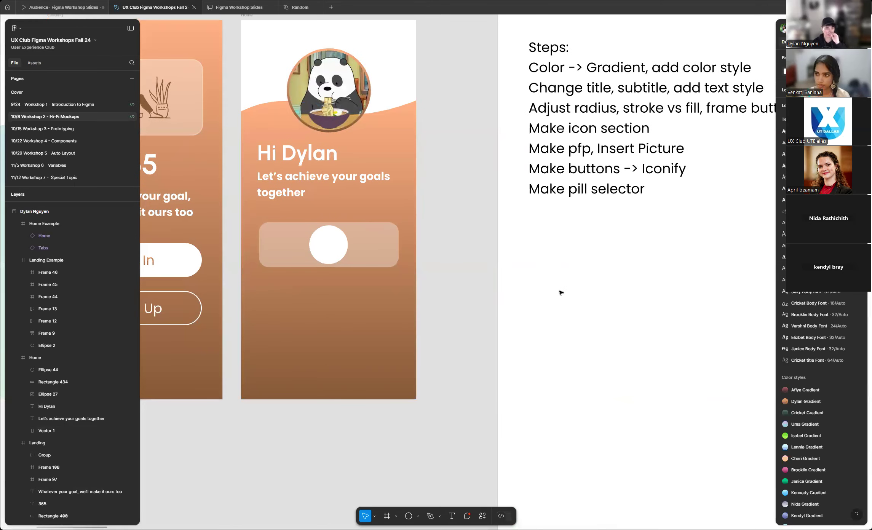
- Open the plugin management list and remove Iconify from the recent plugins
scroll(582, 244, "down", 5)
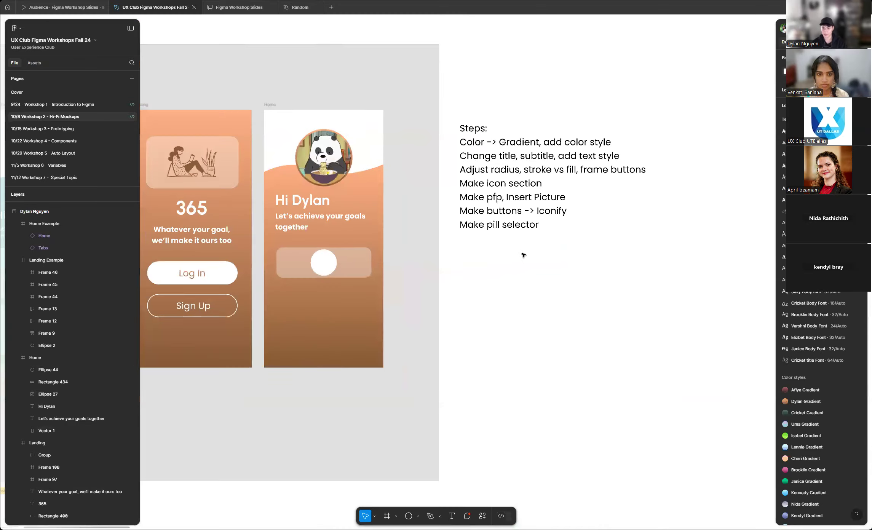
scroll(524, 256, "up", 2)
left_click_drag(503, 170, 499, 110)
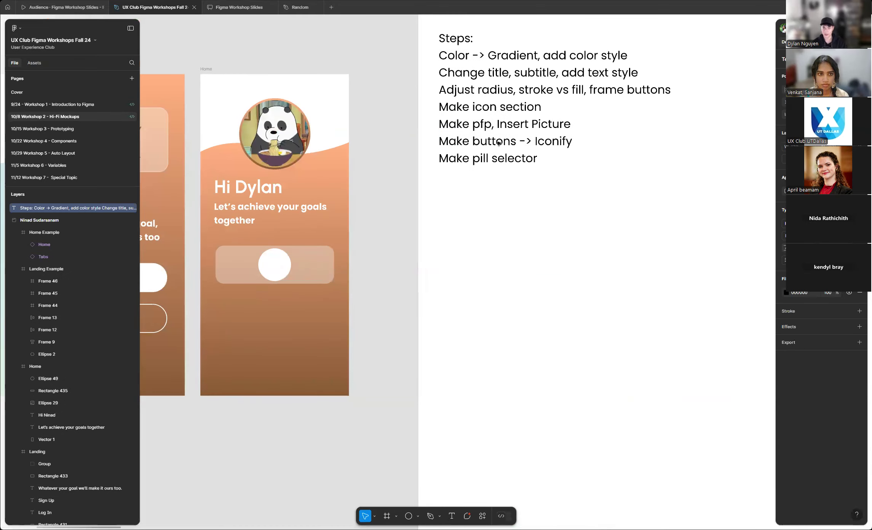
left_click(549, 271)
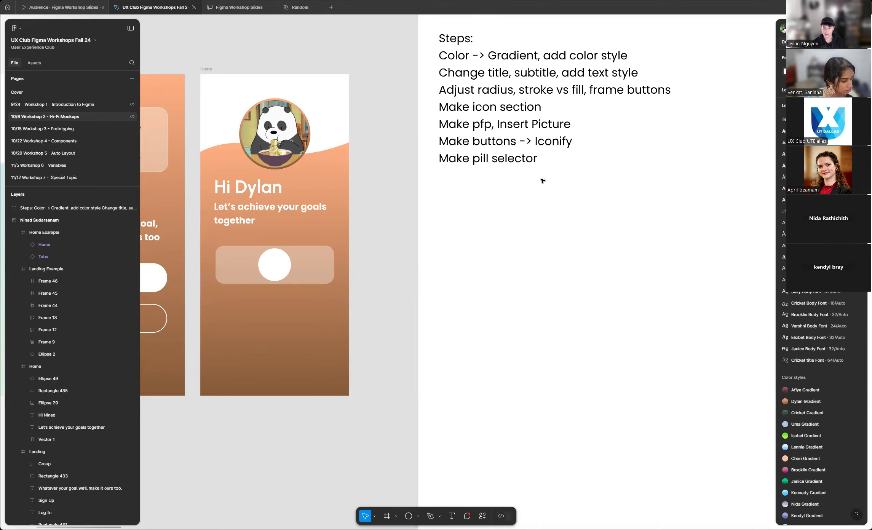
scroll(467, 270, "down", 1)
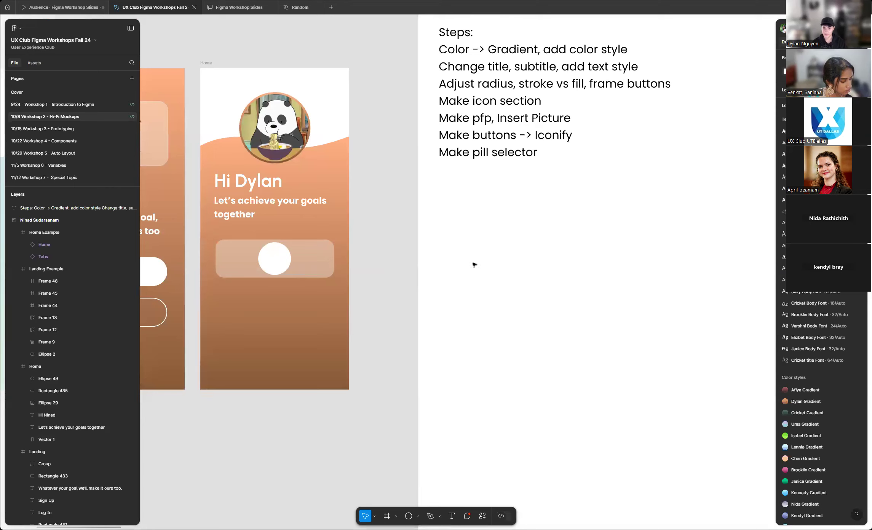
right_click(449, 219)
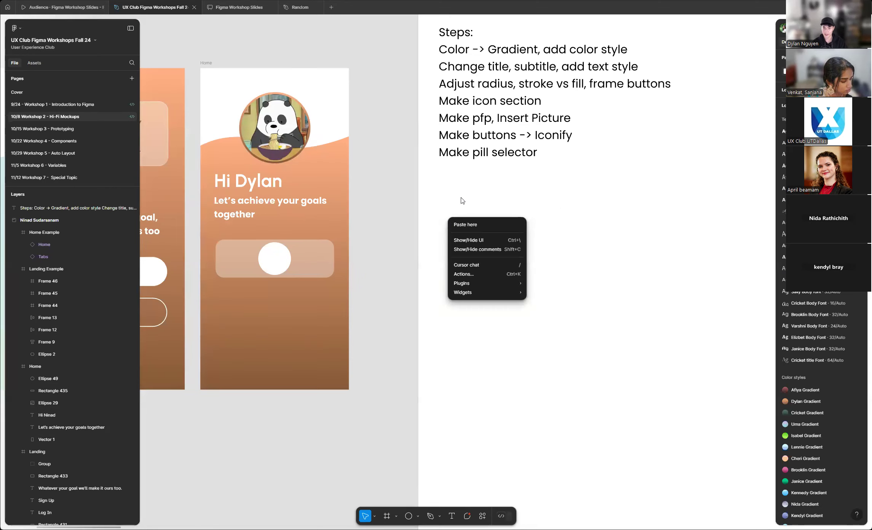
mouse_move(484, 284)
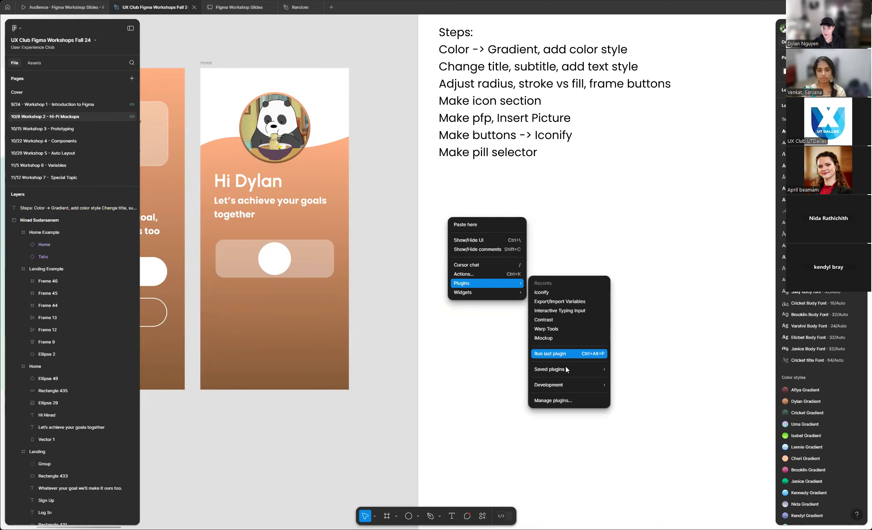
left_click(564, 405)
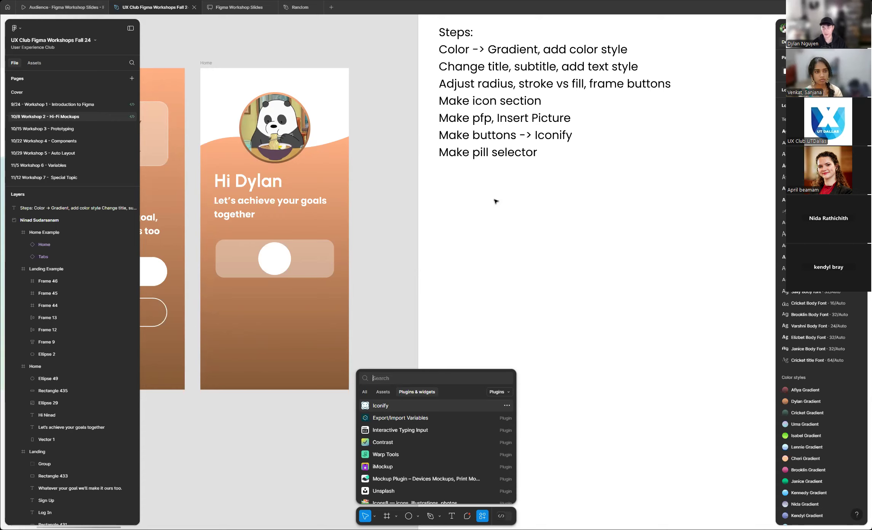
left_click(507, 406)
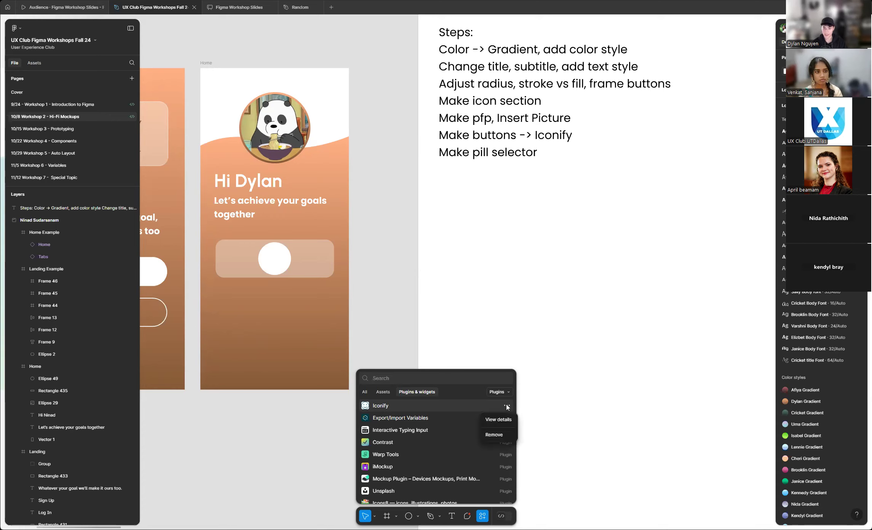
left_click(497, 441)
- Search the plugins for "iconify", open the details of the Iconify plugin from the Community and run it
left_click(454, 381)
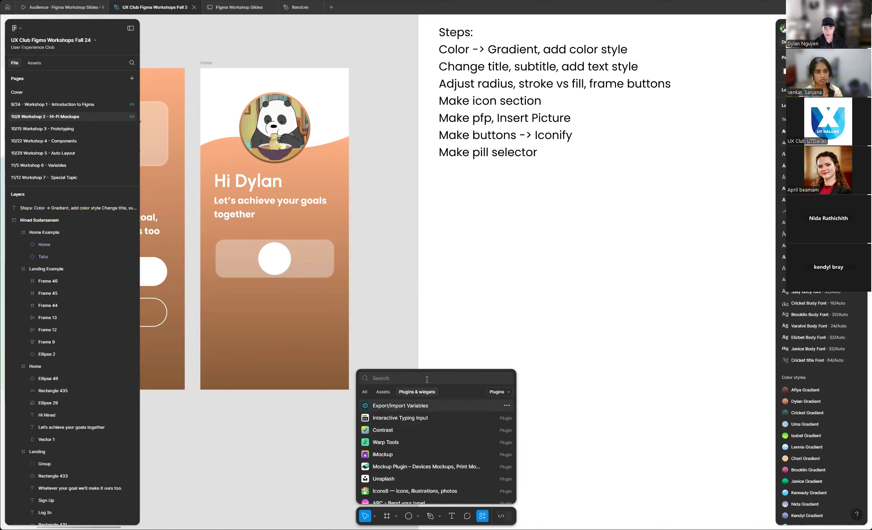
type("i")
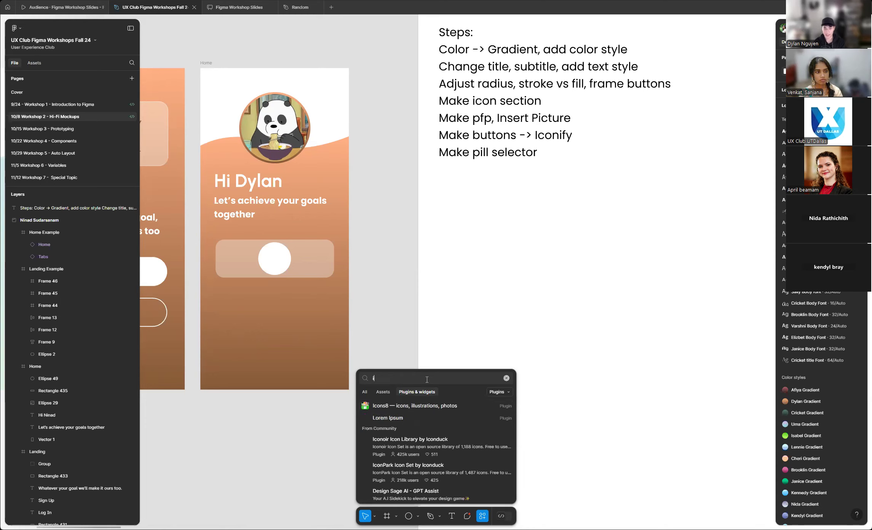
type("conify")
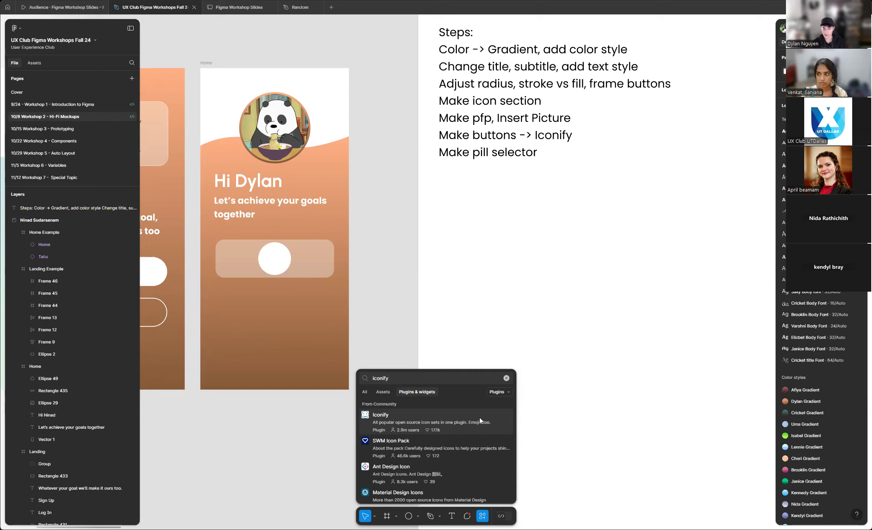
left_click(454, 424)
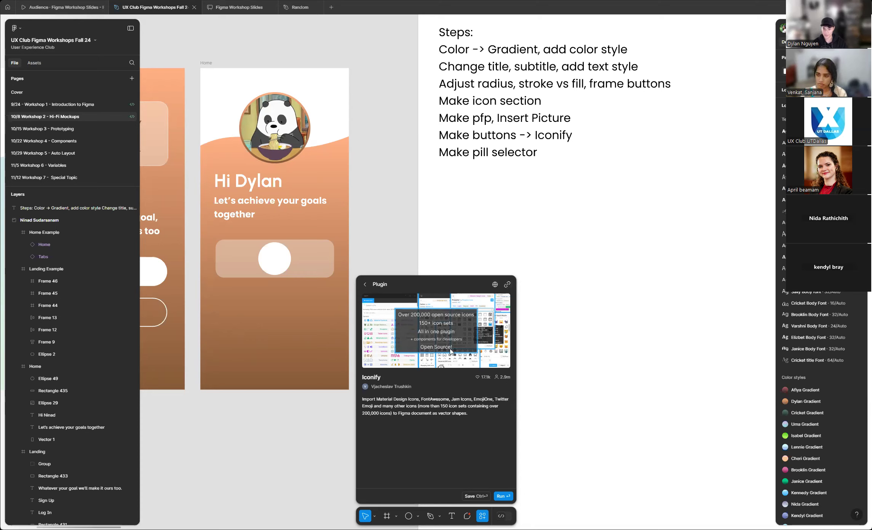
left_click(501, 496)
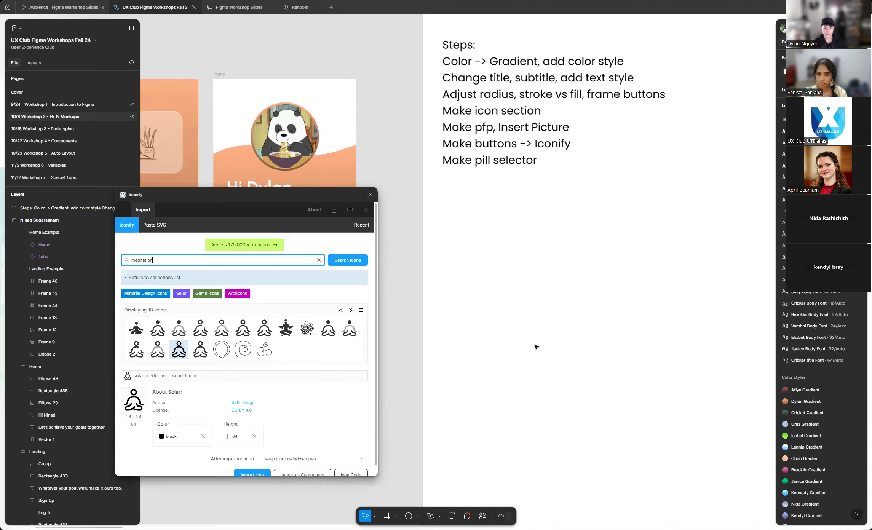
- Move the Iconify window slightly, clear its "meditation" search and return to the collections list
scroll(536, 346, "down", 3)
left_click_drag(280, 198, 310, 212)
scroll(606, 272, "down", 3)
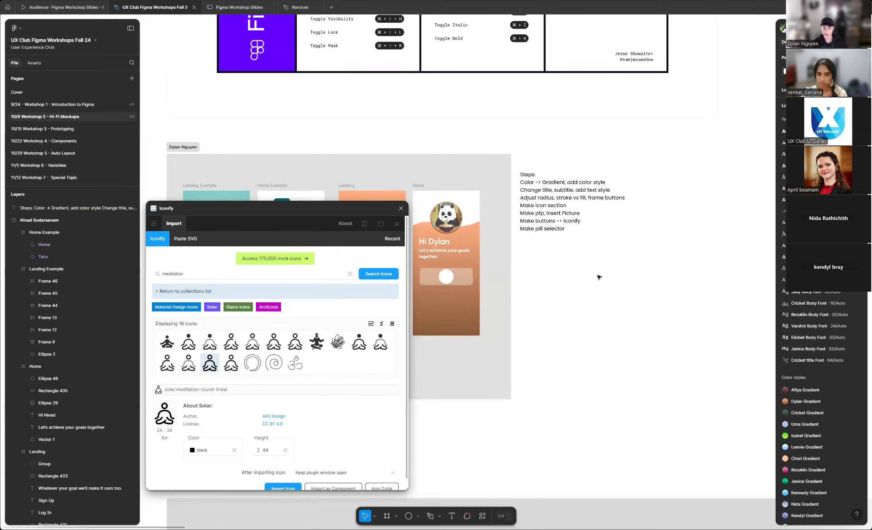
scroll(510, 286, "up", 2)
scroll(601, 277, "down", 2)
scroll(515, 273, "up", 3)
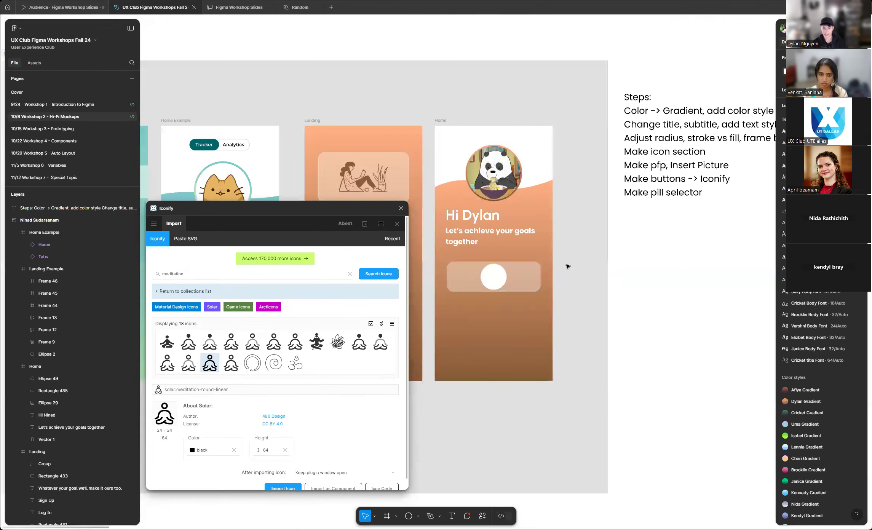
scroll(568, 267, "up", 2)
left_click(351, 273)
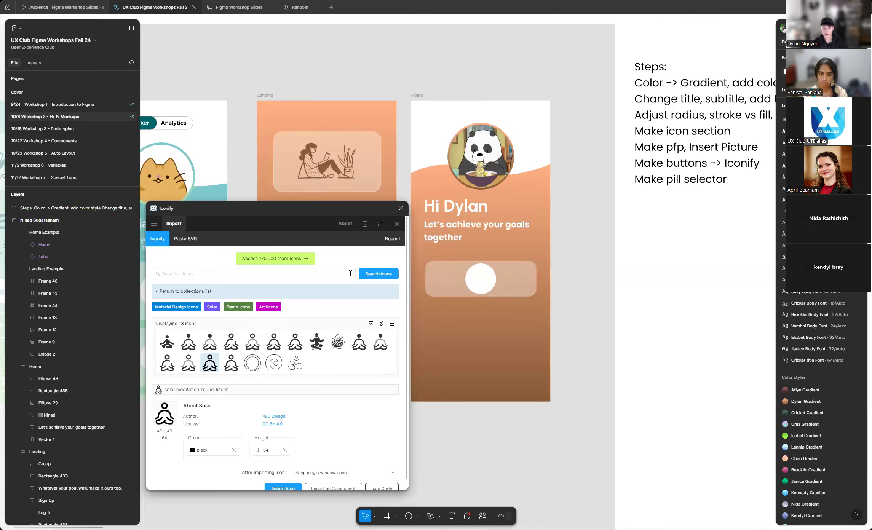
left_click(173, 291)
left_click(308, 274)
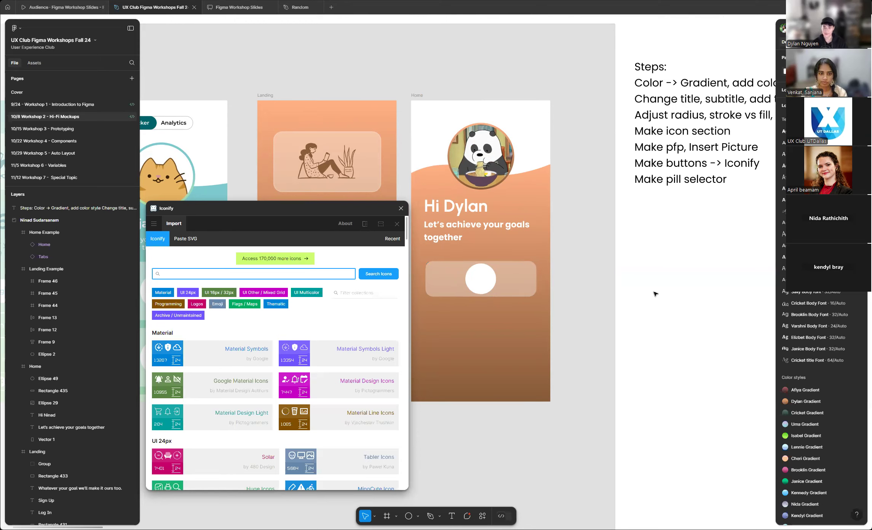
scroll(648, 294, "down", 2)
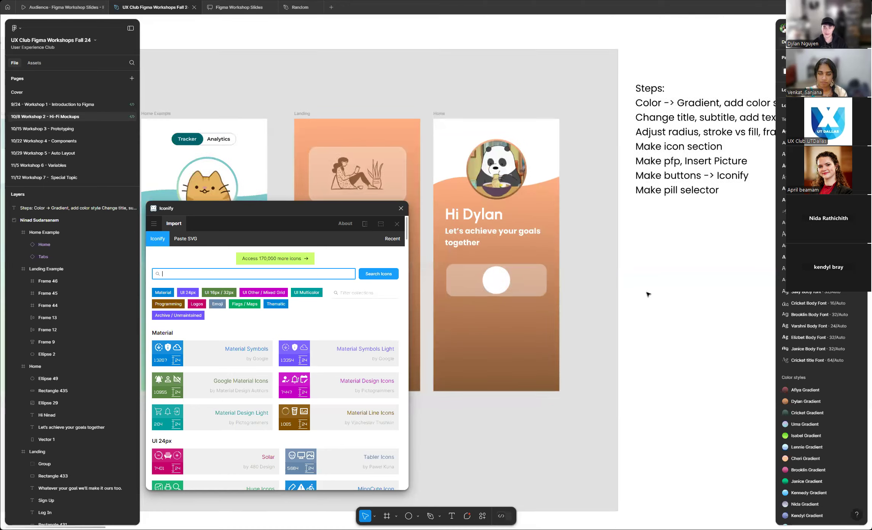
scroll(480, 229, "up", 3)
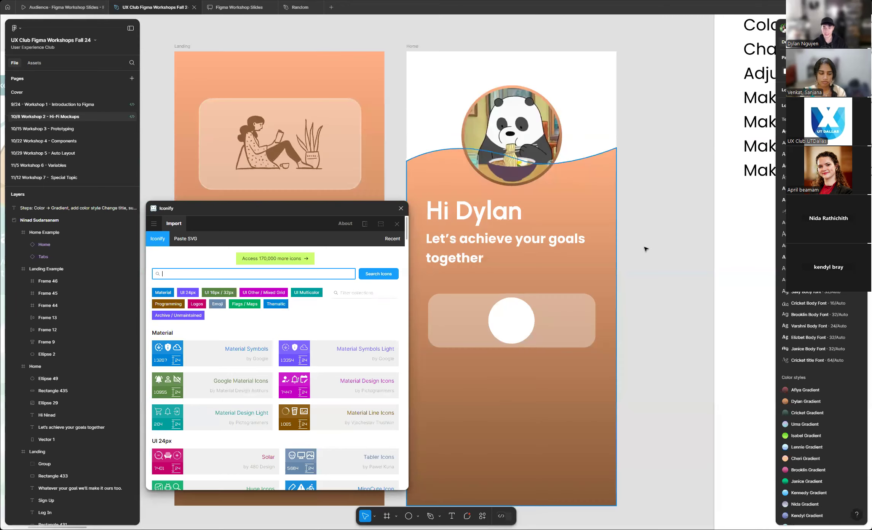
scroll(644, 248, "down", 2)
scroll(584, 248, "up", 1)
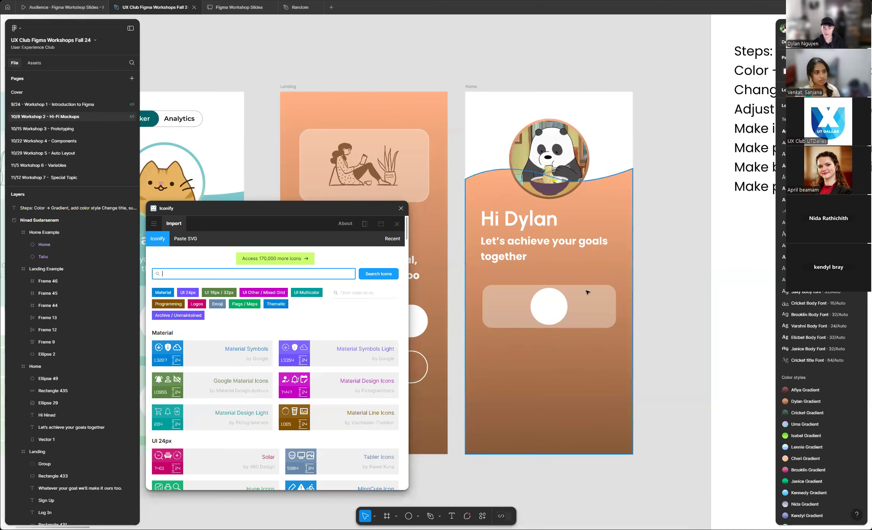
scroll(581, 257, "down", 2)
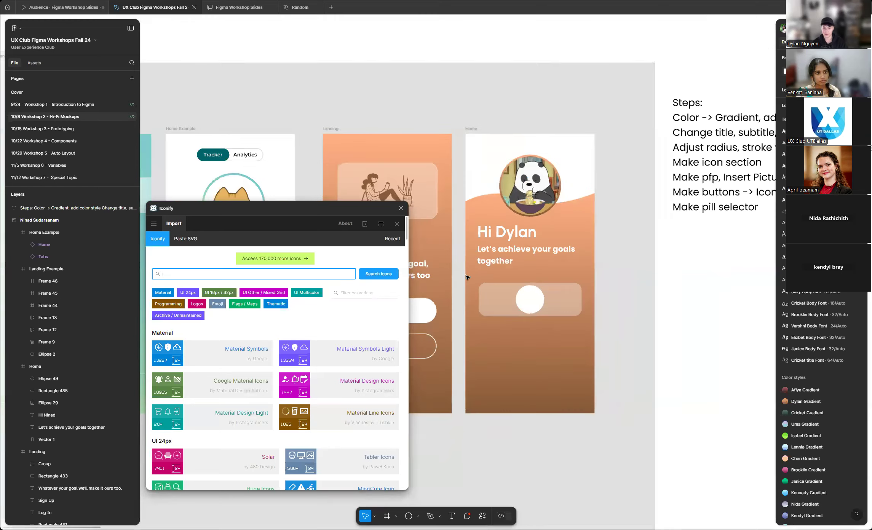
scroll(620, 214, "up", 3)
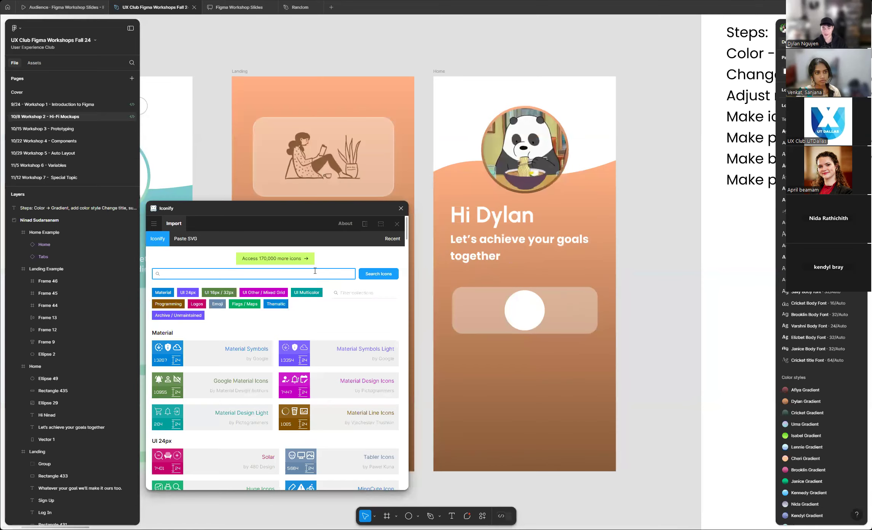
scroll(486, 259, "down", 1)
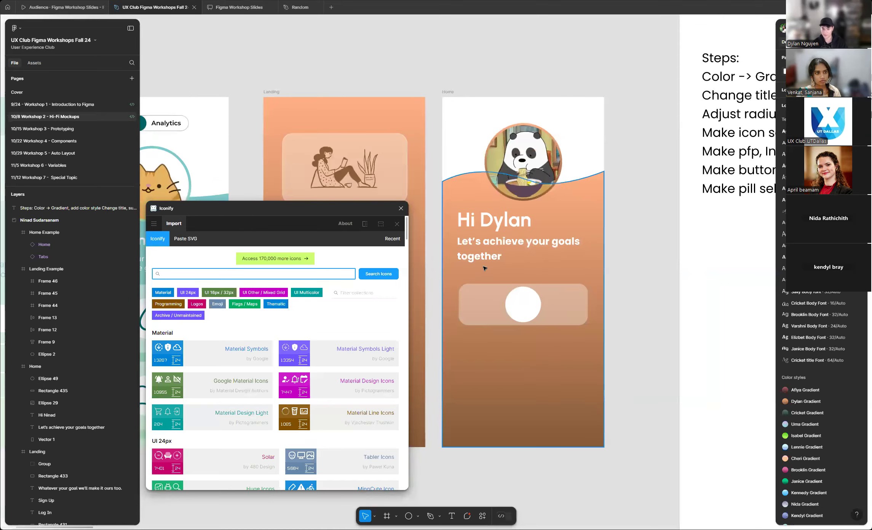
scroll(485, 269, "down", 2)
scroll(736, 289, "up", 4)
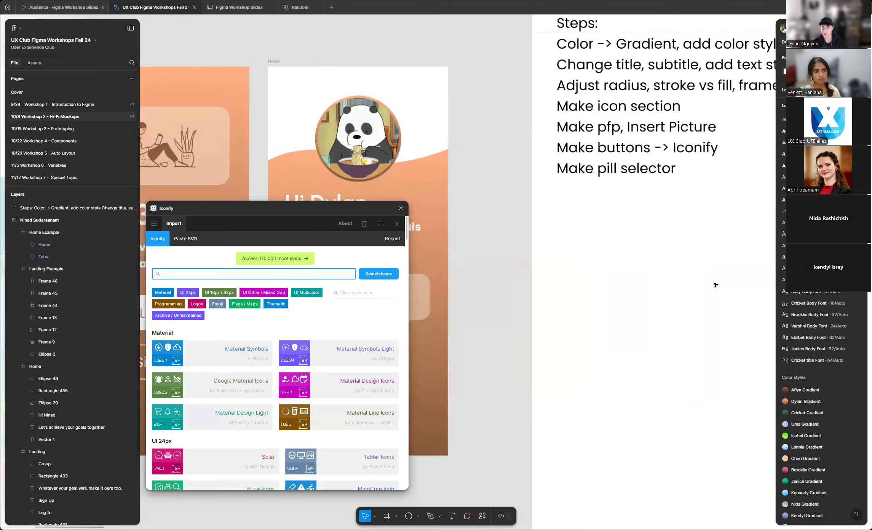
scroll(457, 303, "down", 5)
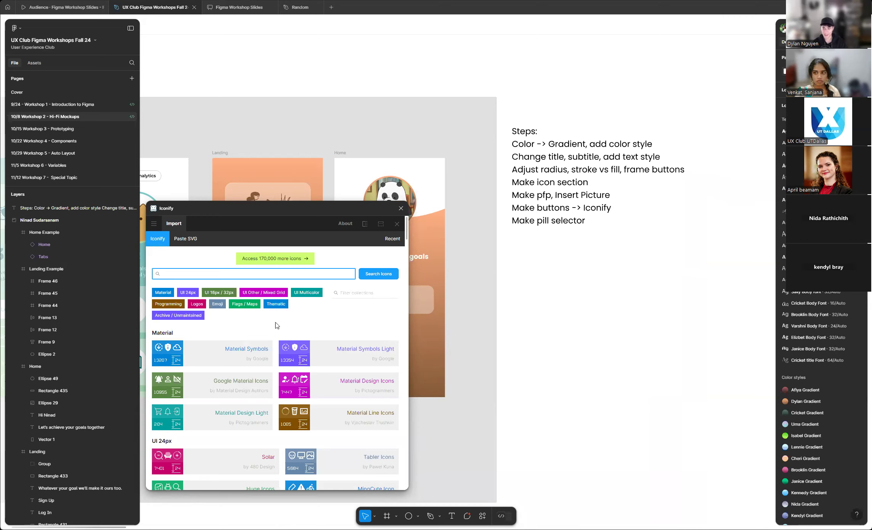
- Browse the icon set collections offered in Iconify
scroll(279, 330, "down", 2)
scroll(277, 332, "up", 2)
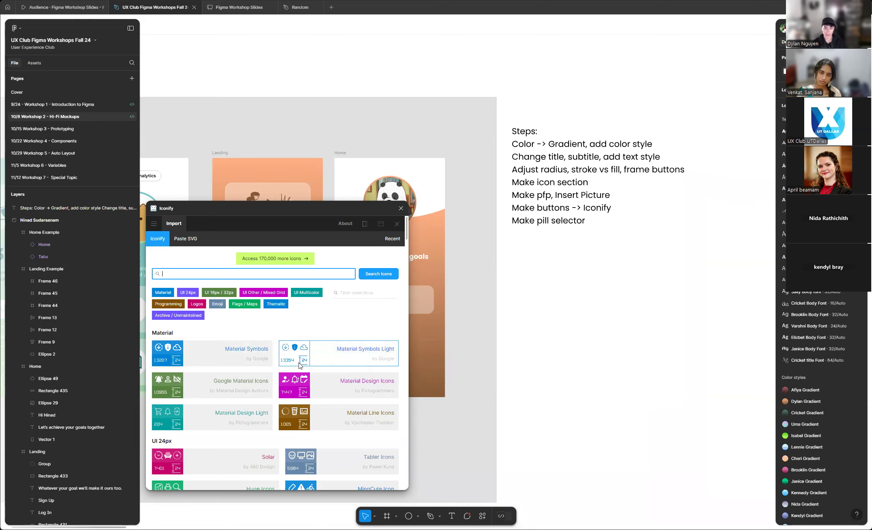
scroll(299, 366, "down", 7)
scroll(305, 354, "up", 8)
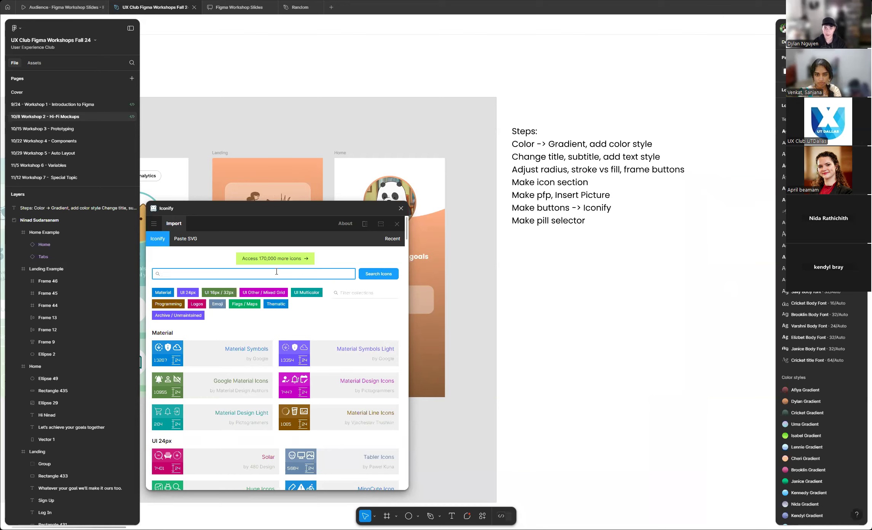
- Search Iconify for "water" icons
scroll(560, 295, "down", 3)
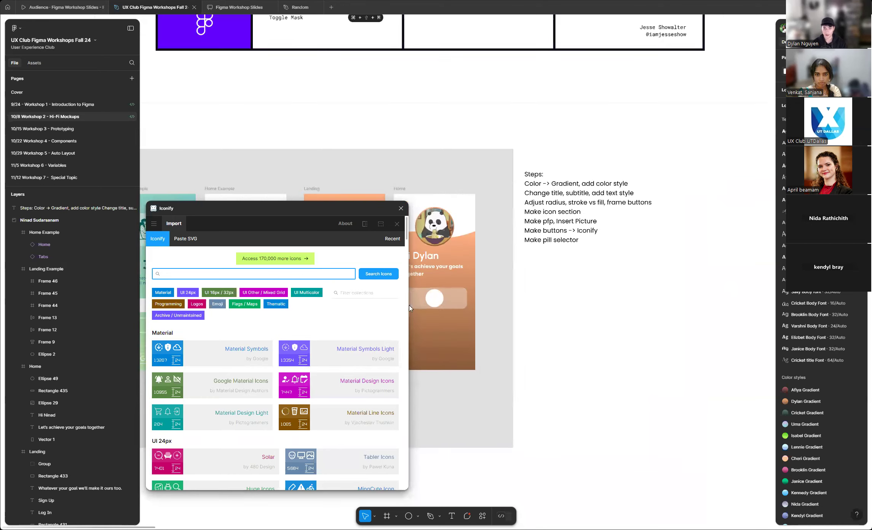
scroll(416, 304, "up", 3)
scroll(419, 303, "up", 1)
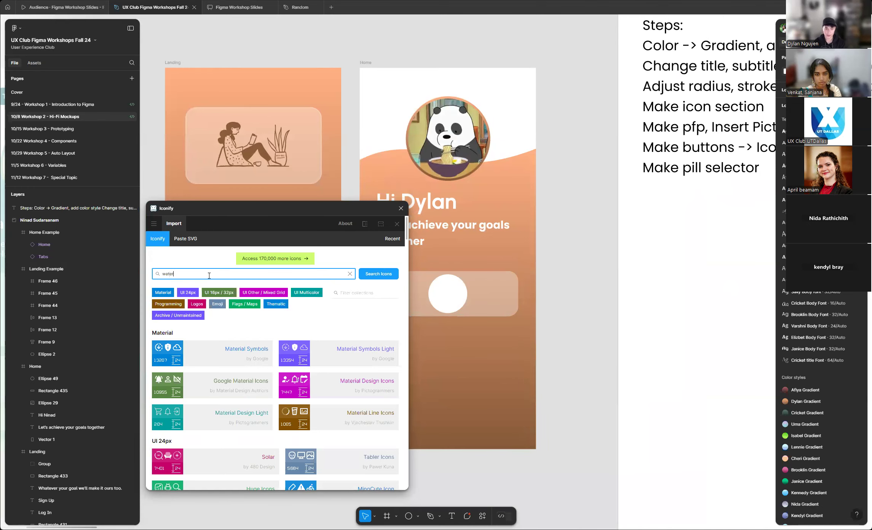
key("Return")
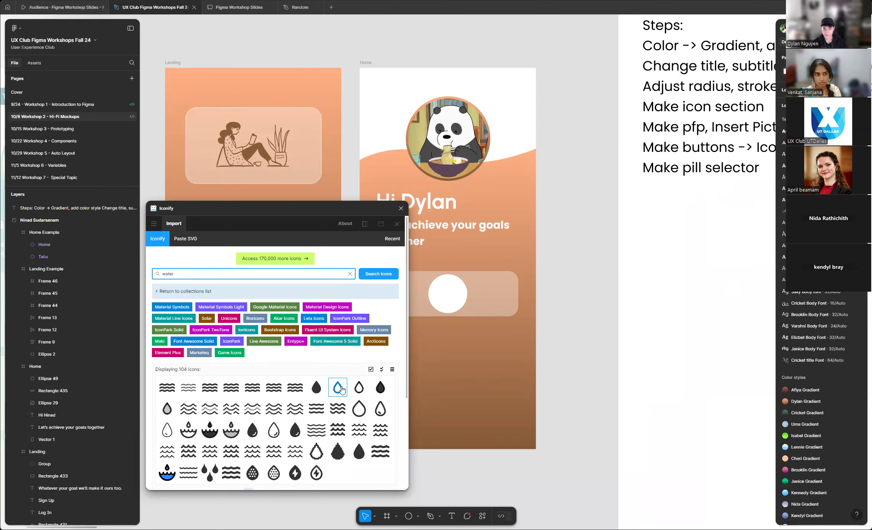
- Import the outlined water-drop icon line-md:water from Material Line Icons onto the canvas and close Iconify
left_click(359, 388)
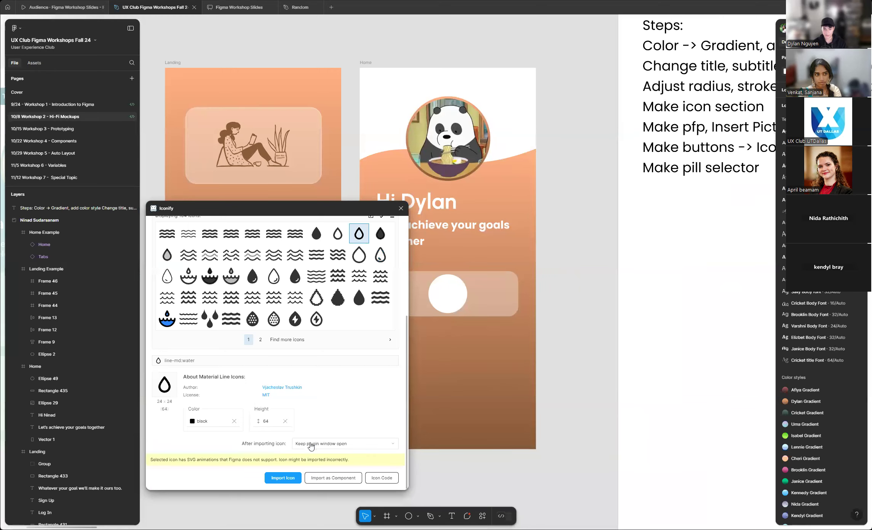
scroll(315, 275, "up", 3)
scroll(318, 348, "down", 2)
scroll(318, 349, "down", 2)
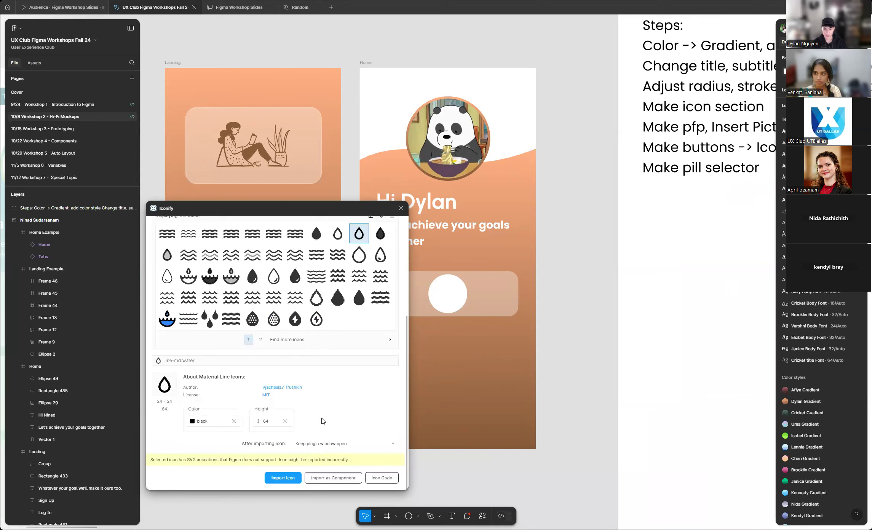
mouse_move(218, 426)
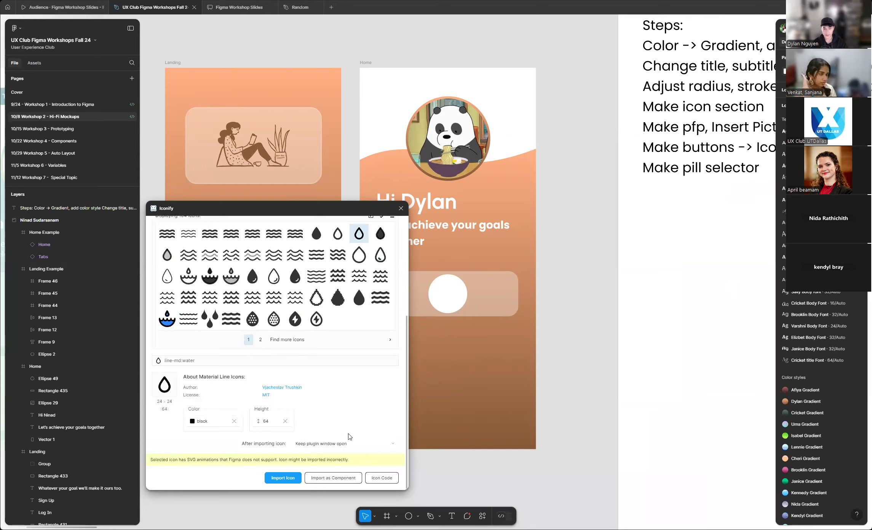
left_click(287, 476)
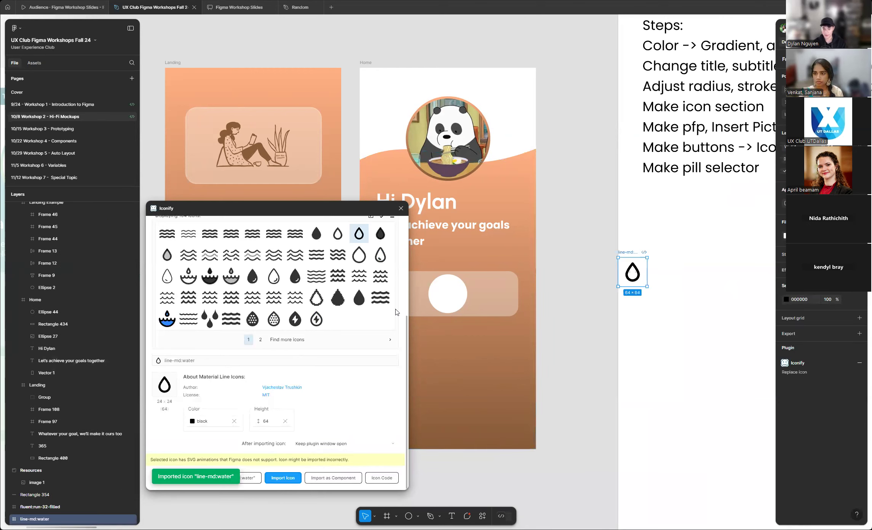
left_click(401, 209)
scroll(733, 287, "up", 5)
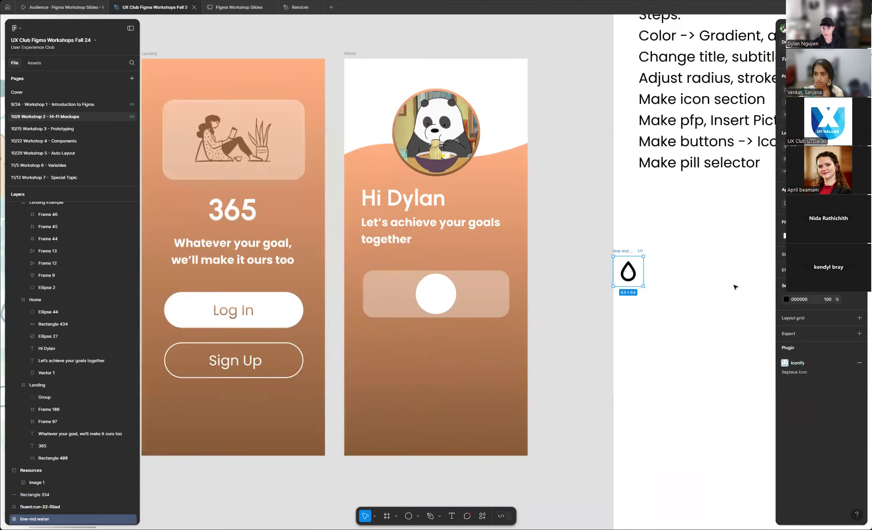
- Move the line-md:water icon from beside the mockups onto the center of the white circle in the Home card
scroll(400, 304, "down", 8)
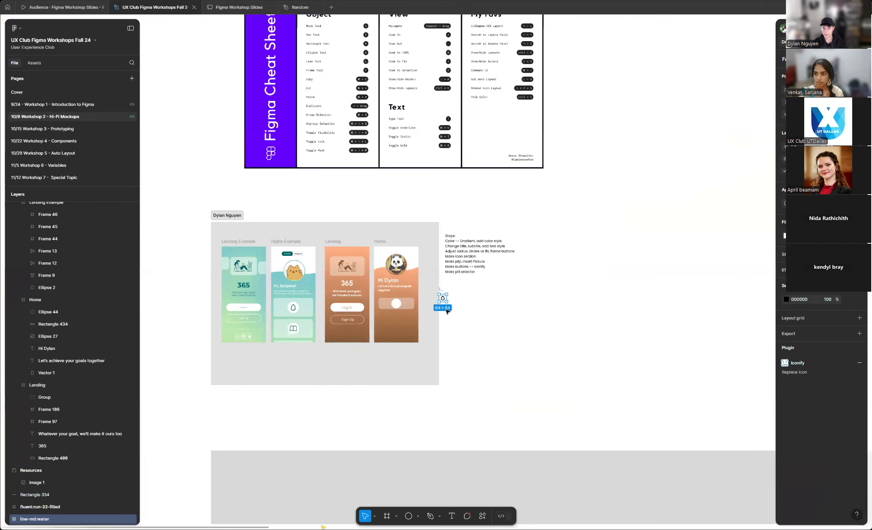
scroll(350, 320, "down", 6)
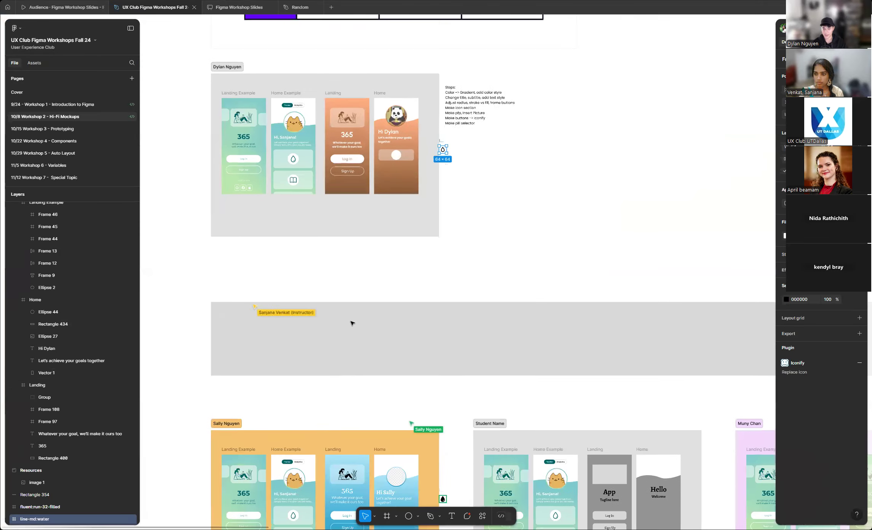
scroll(206, 293, "down", 5)
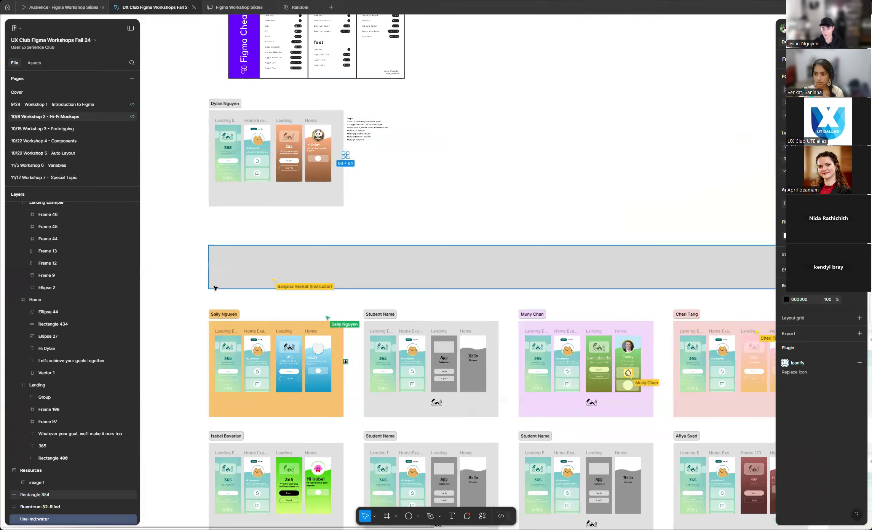
scroll(335, 144, "up", 6)
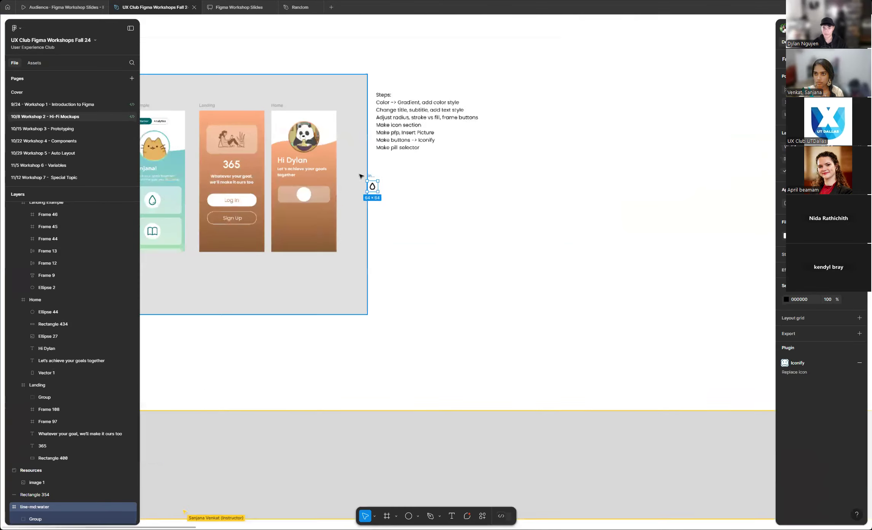
scroll(361, 177, "up", 5)
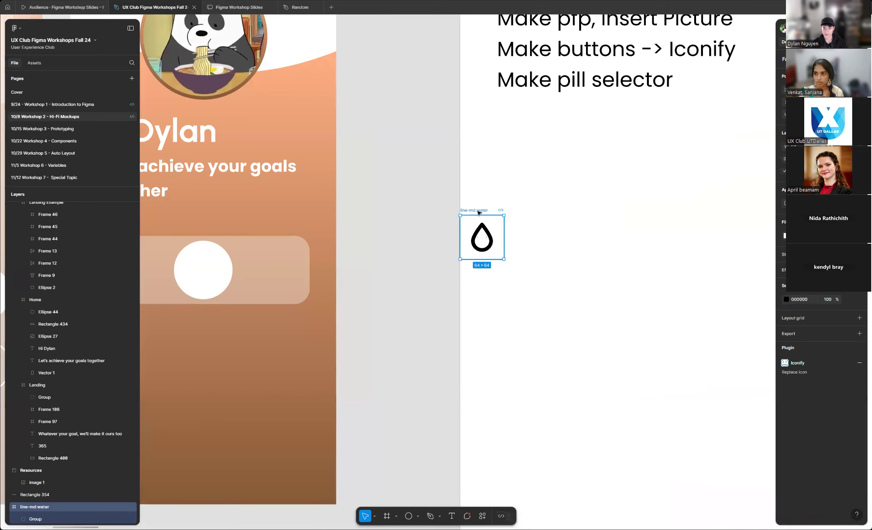
left_click_drag(479, 212, 527, 218)
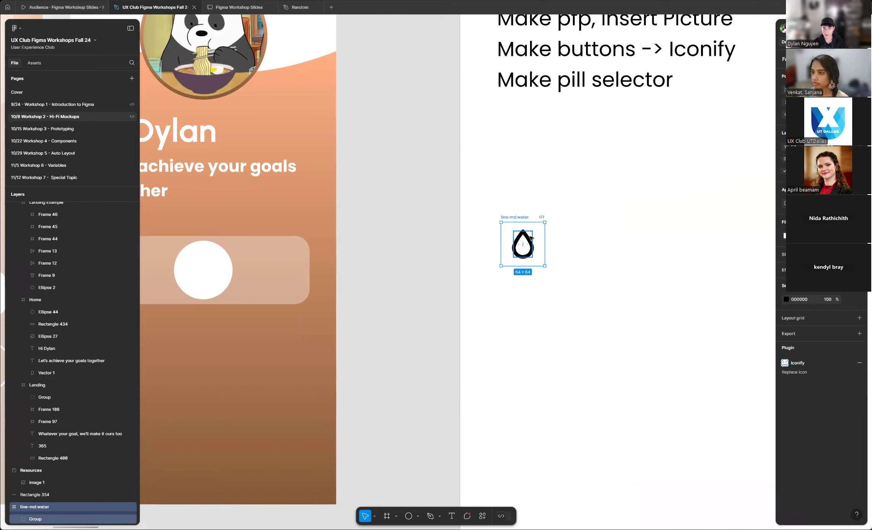
scroll(61, 434, "down", 4)
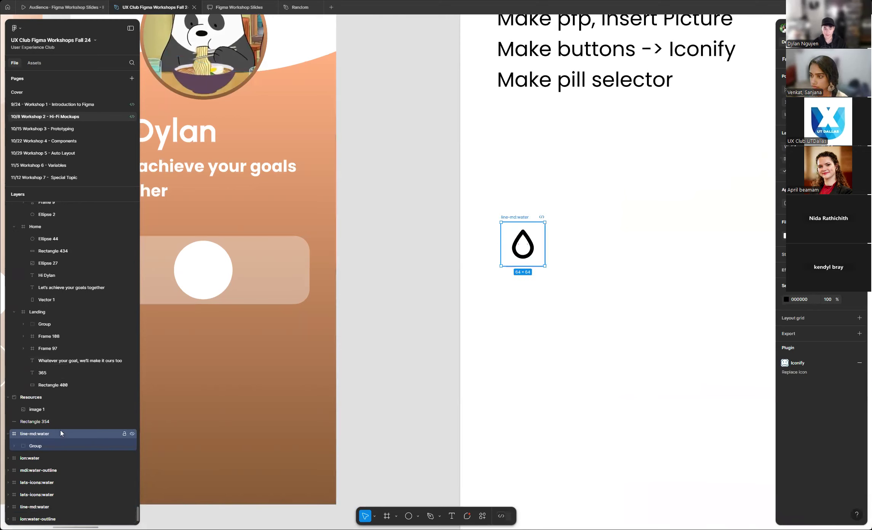
left_click_drag(525, 218, 514, 220)
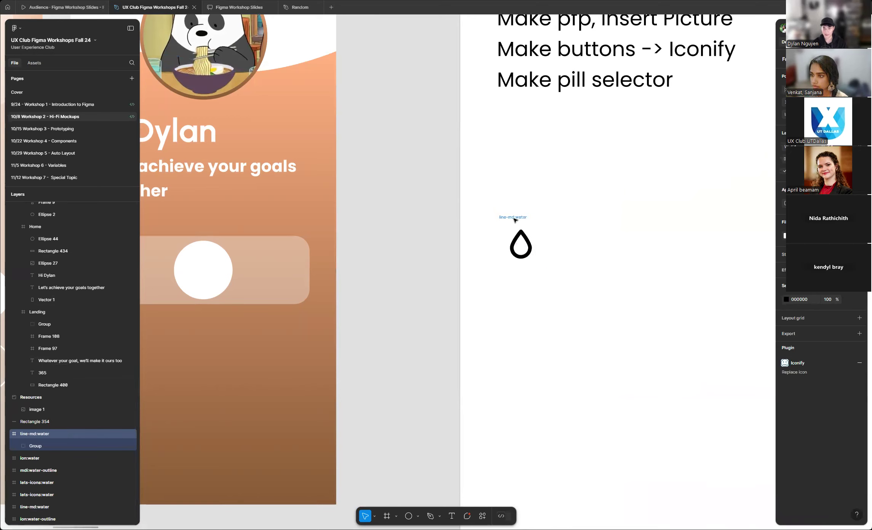
scroll(430, 227, "left", 5)
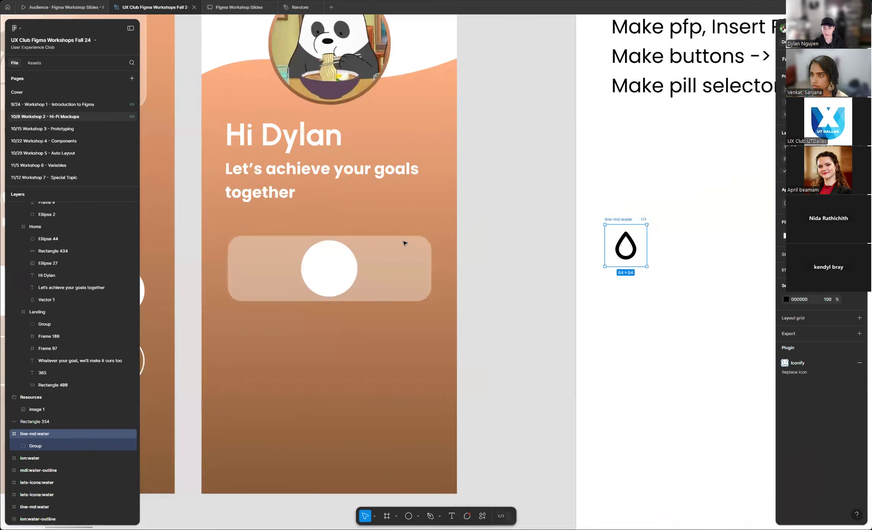
left_click_drag(626, 219, 318, 241)
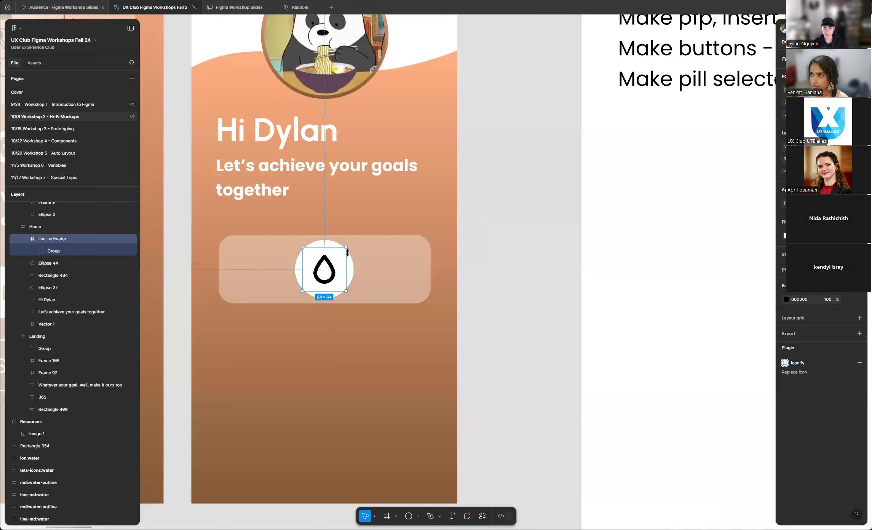
left_click(672, 244)
- Select the Home card's rounded rectangle, white circle and water icon together and wrap them in a single frame
left_click(368, 287)
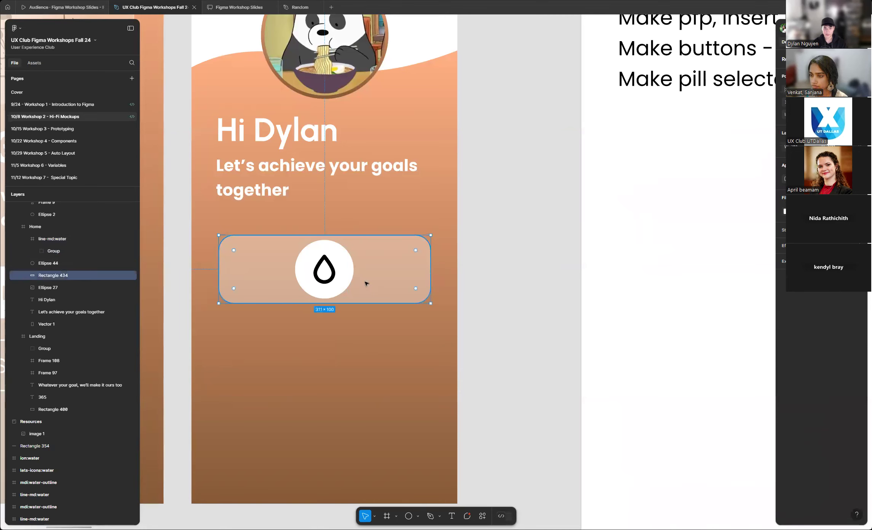
left_click_drag(438, 222, 214, 320)
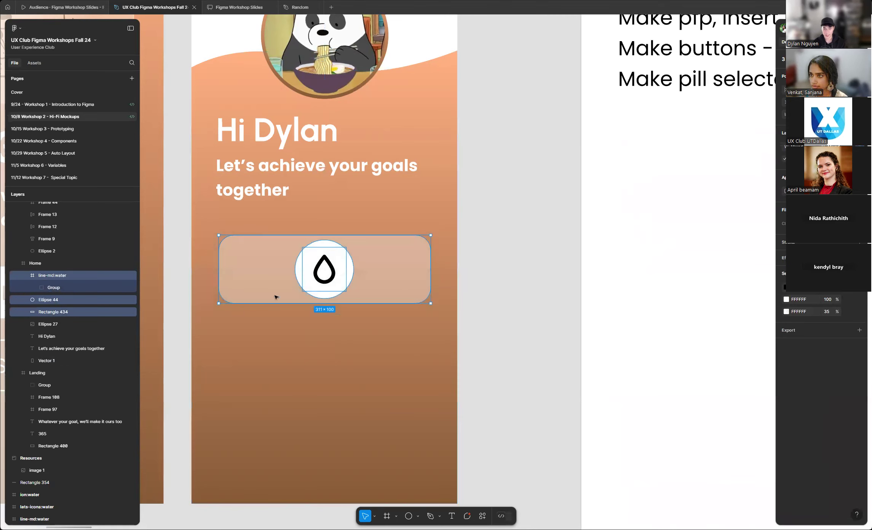
right_click(398, 281)
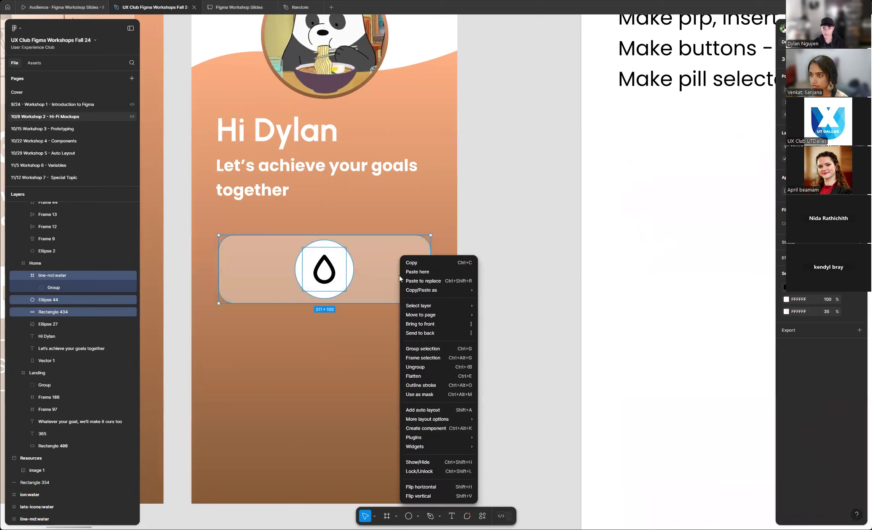
left_click(433, 360)
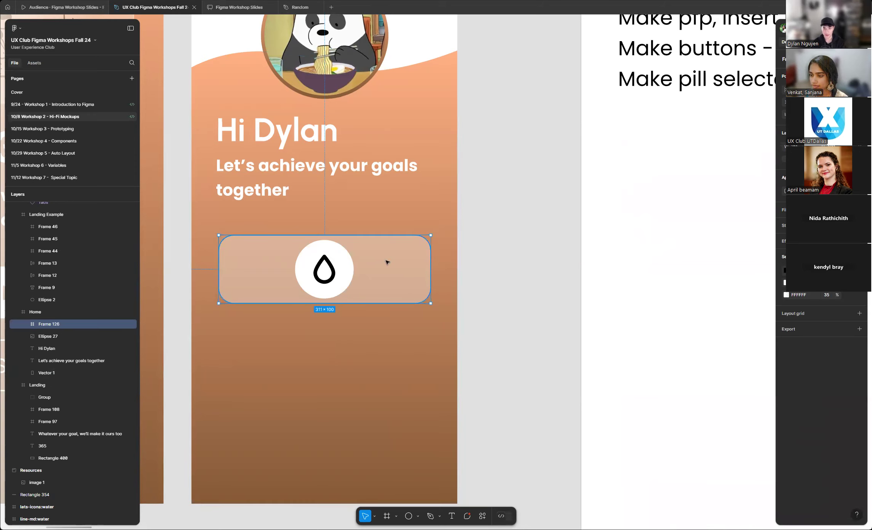
key("ctrl+alt+g")
- Duplicate the framed water-icon card twice, stacking the evenly spaced copies below the original on the Home screen
left_click_drag(390, 262, 385, 341)
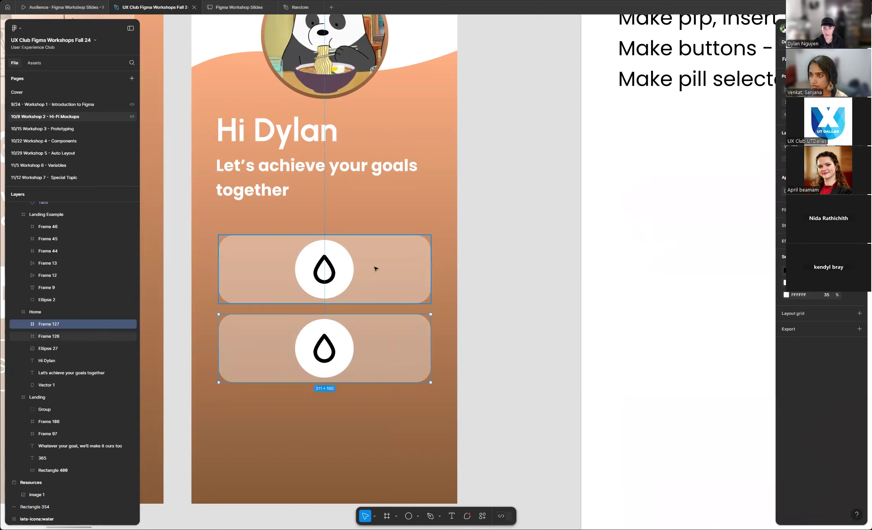
scroll(375, 305, "down", 2)
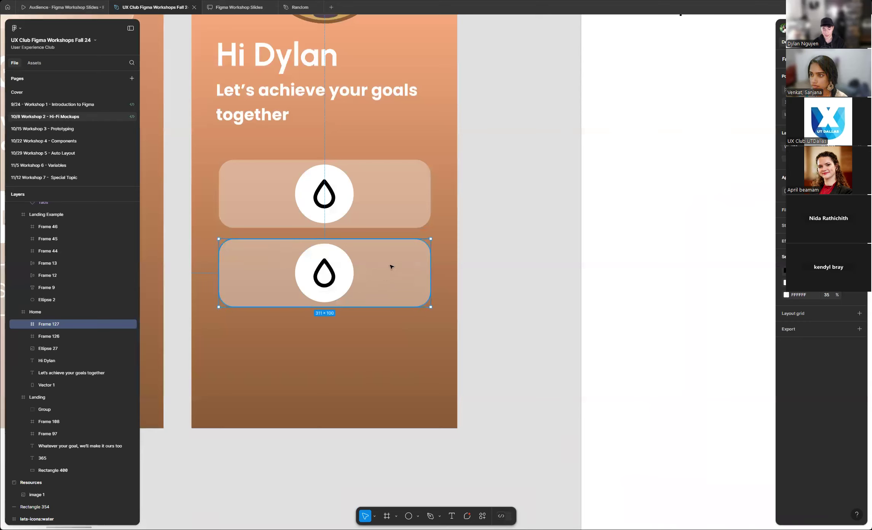
key("ctrl+d")
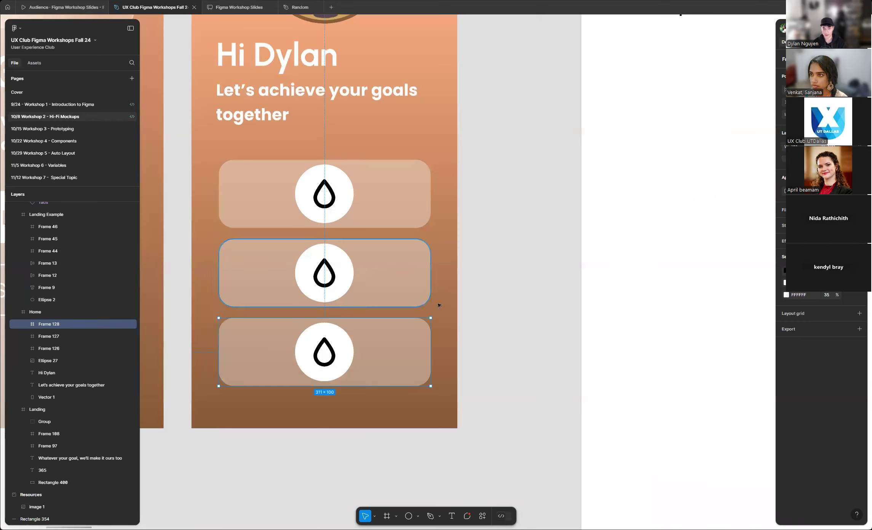
left_click(638, 269)
- Look over the students' mockup boards to check their progress, and return to the instructor's Landing and Home screens
scroll(317, 289, "down", 10)
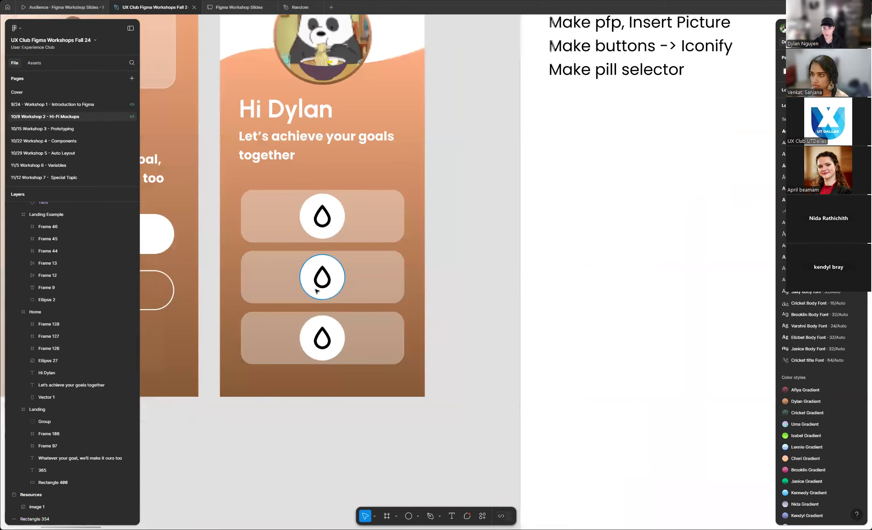
scroll(317, 294, "down", 5)
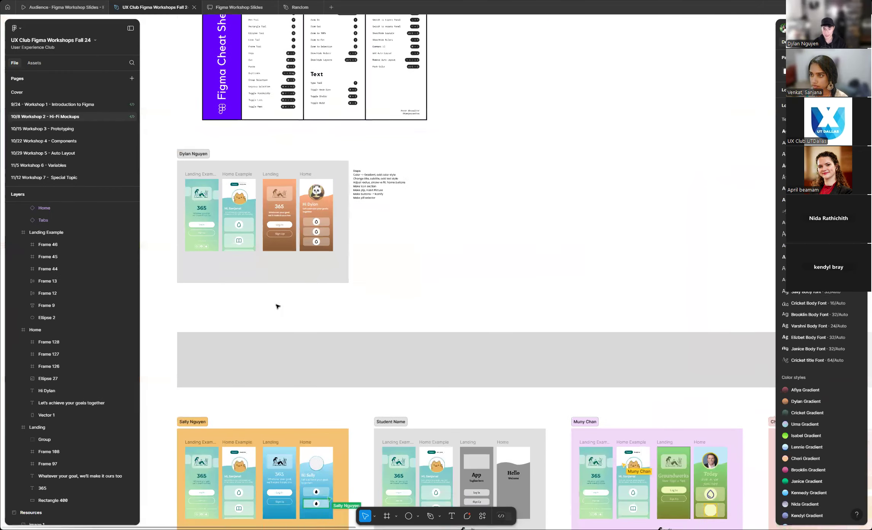
scroll(263, 306, "down", 5)
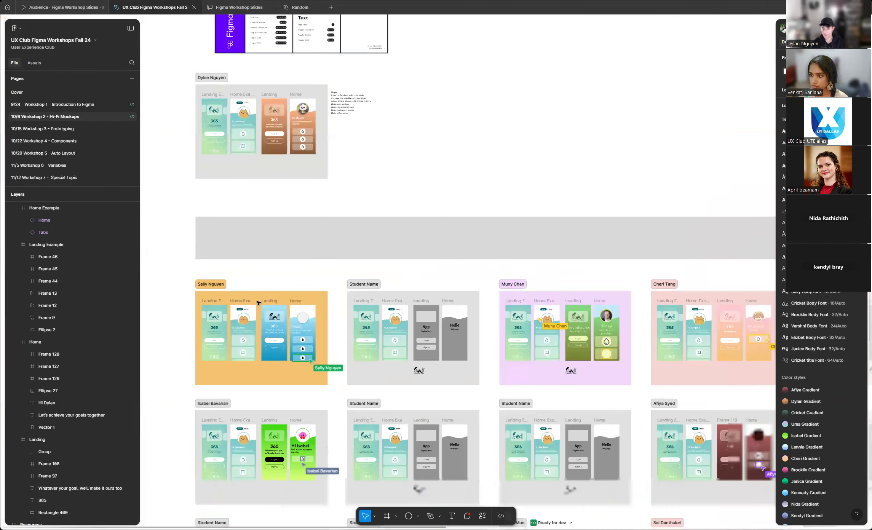
scroll(258, 303, "down", 3)
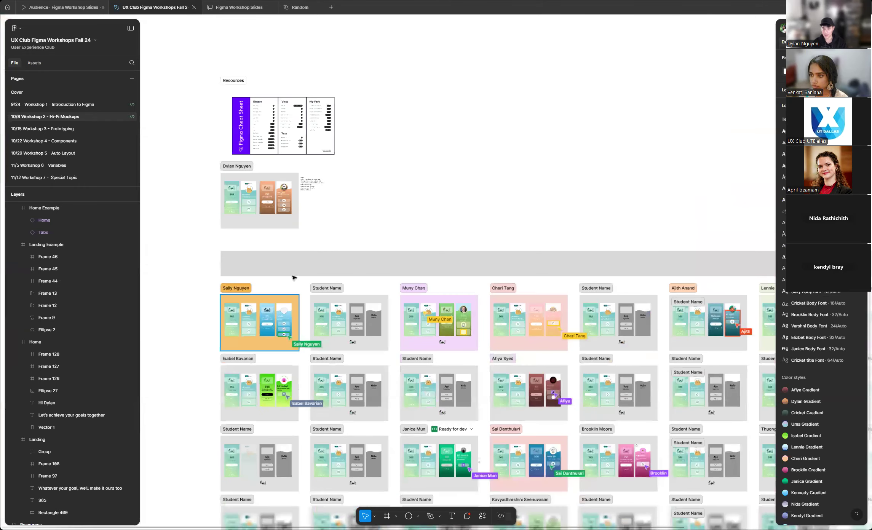
scroll(213, 281, "down", 5)
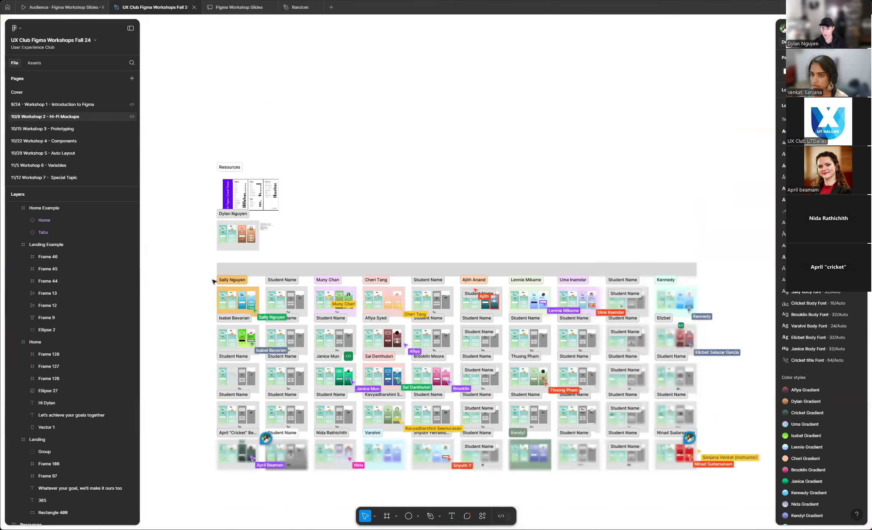
scroll(558, 373, "down", 1)
scroll(542, 393, "up", 4)
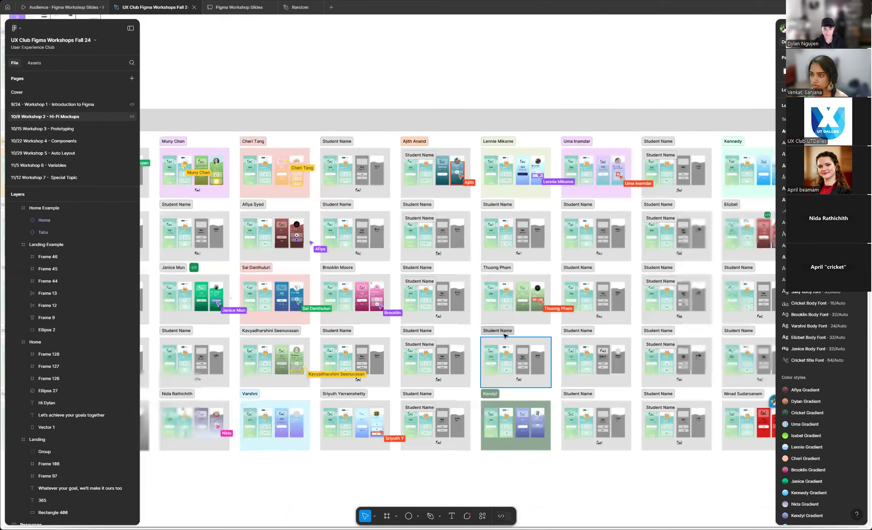
scroll(506, 335, "up", 1)
scroll(508, 336, "up", 2)
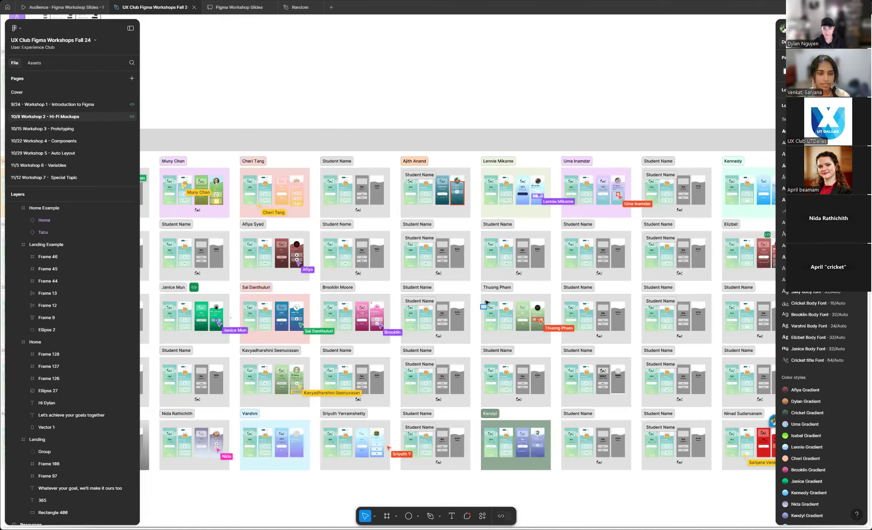
scroll(492, 301, "up", 1)
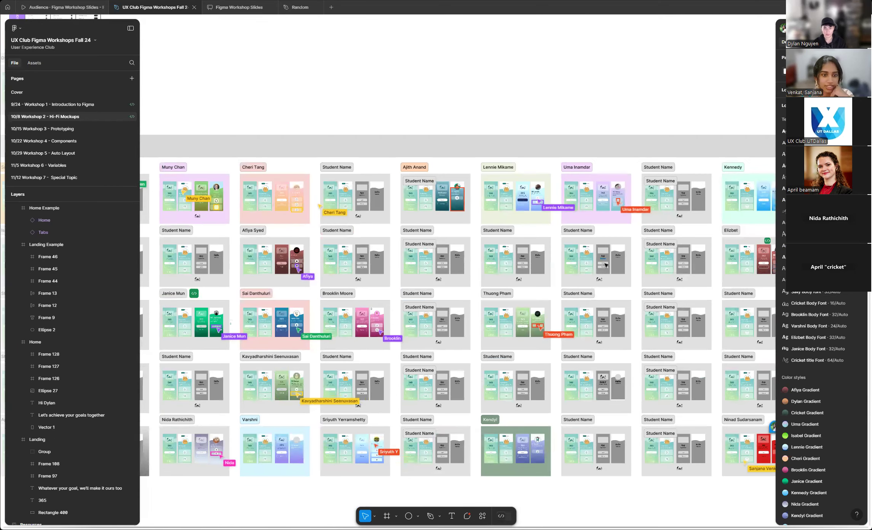
scroll(606, 265, "down", 4)
scroll(295, 164, "up", 3)
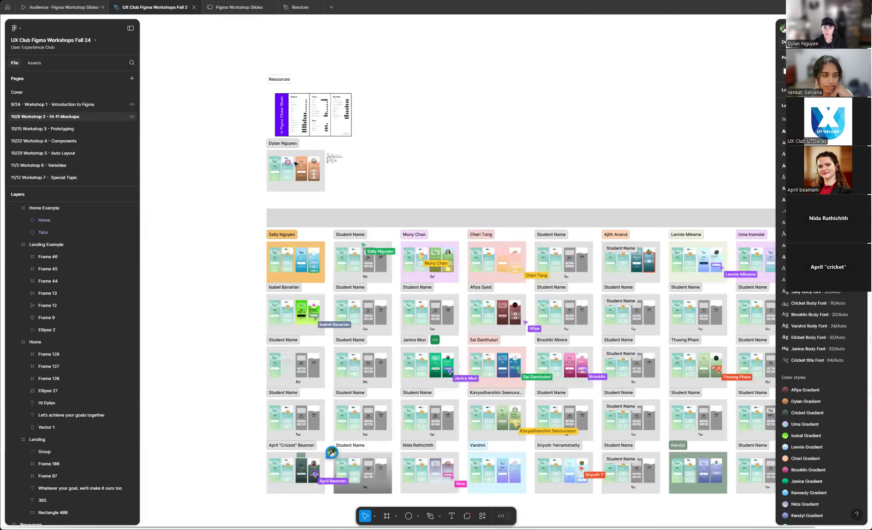
scroll(295, 164, "up", 10)
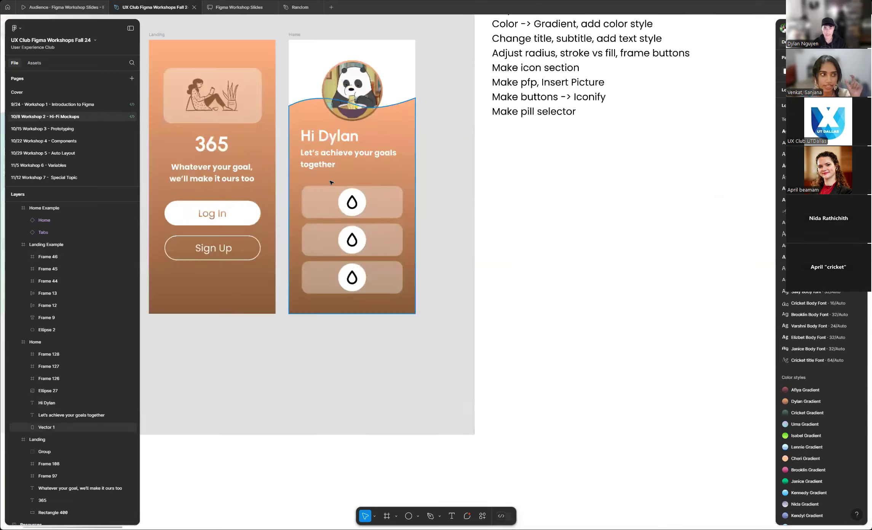
- Expand the top water-icon card's frame in the layer list to inspect its nested layers
scroll(330, 183, "up", 3)
left_click(373, 202)
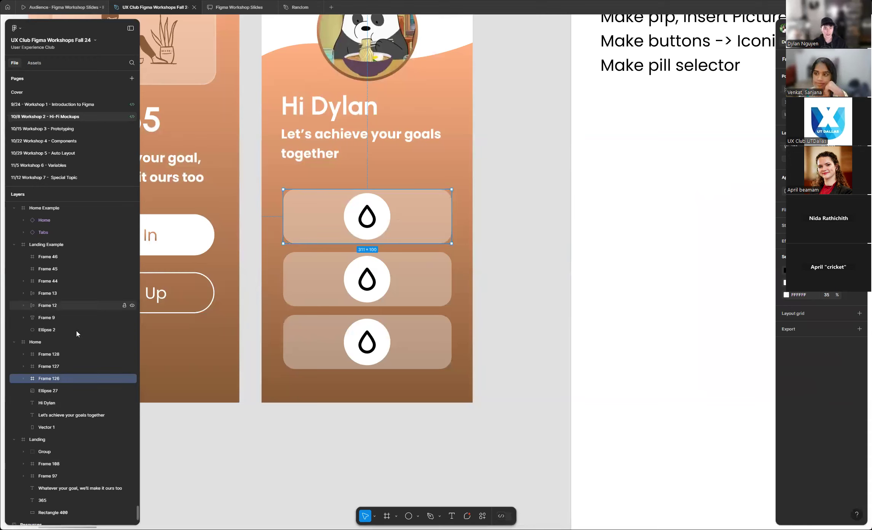
left_click(23, 379)
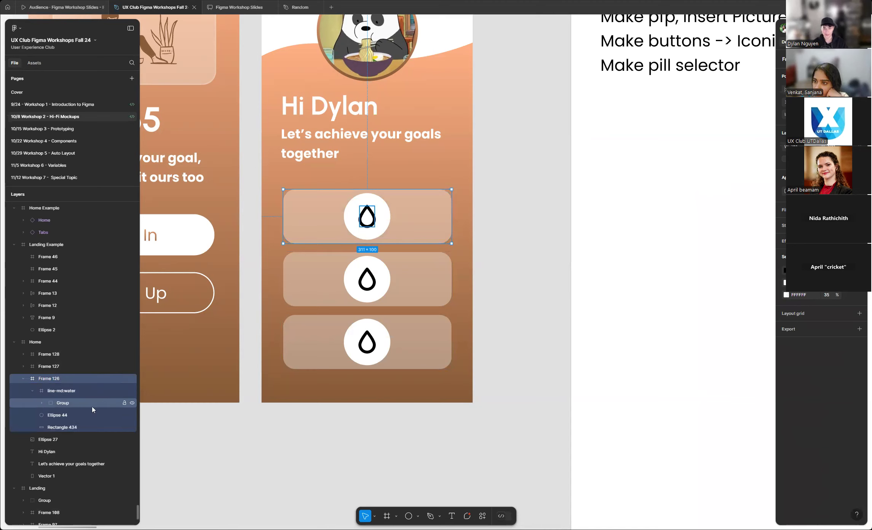
left_click(613, 217)
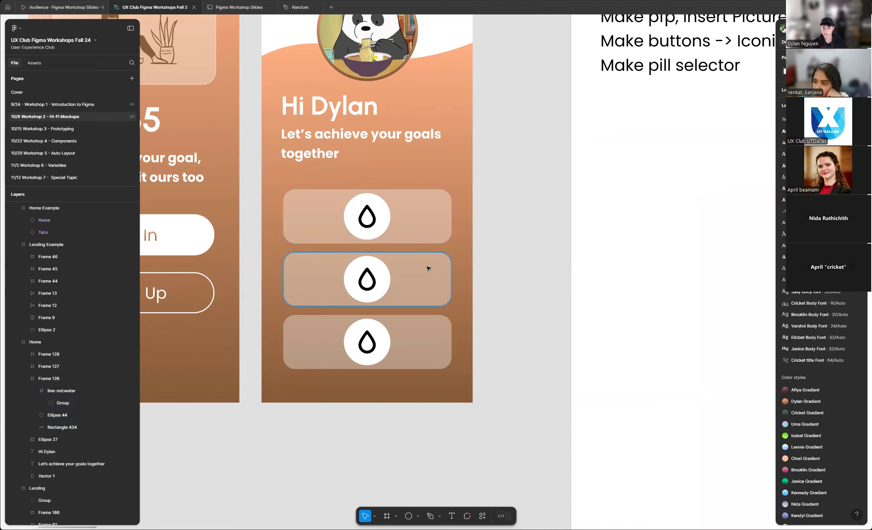
- Review the instructor's finished Home cards and the whole grid of student boards on the page
scroll(428, 268, "down", 5)
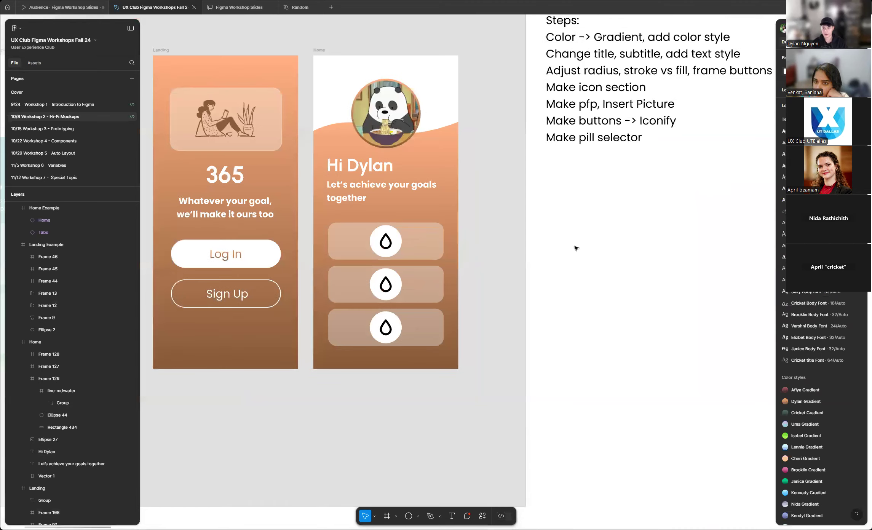
scroll(576, 248, "up", 2)
scroll(491, 269, "down", 10, "ctrl")
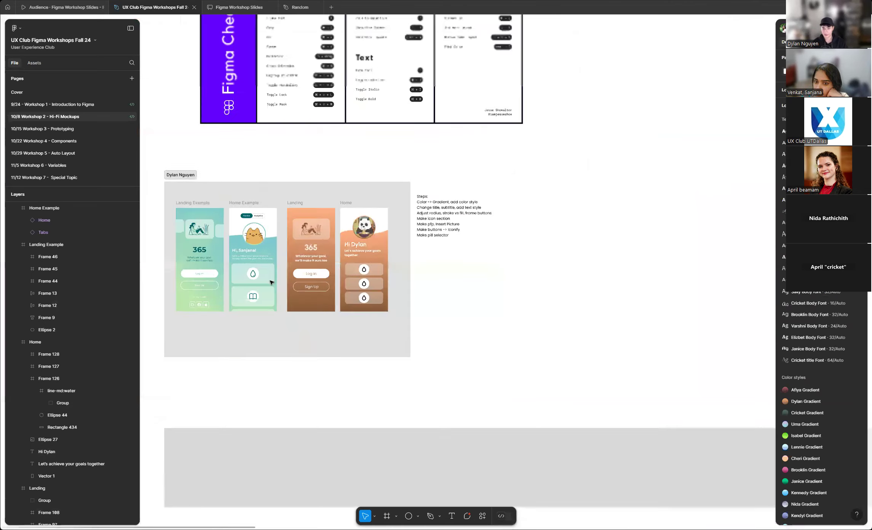
scroll(277, 288, "down", 10)
scroll(273, 291, "down", 6)
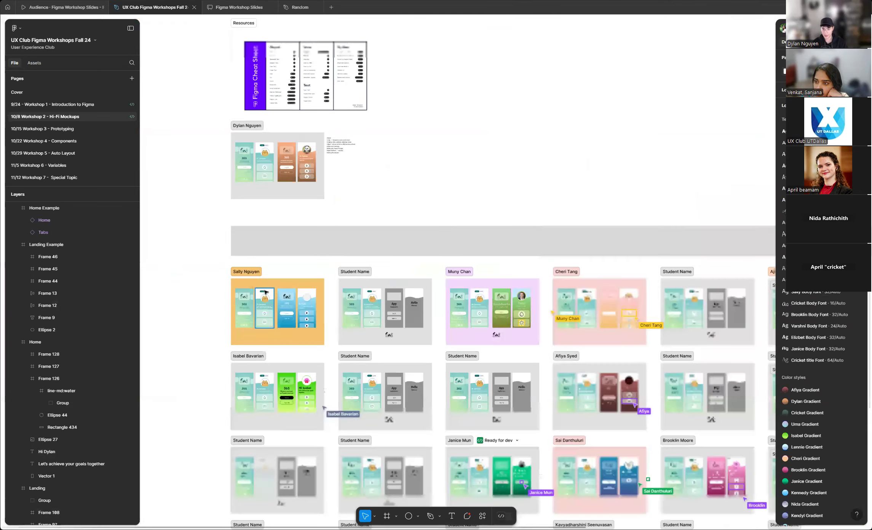
scroll(257, 294, "up", 2)
scroll(258, 294, "down", 1)
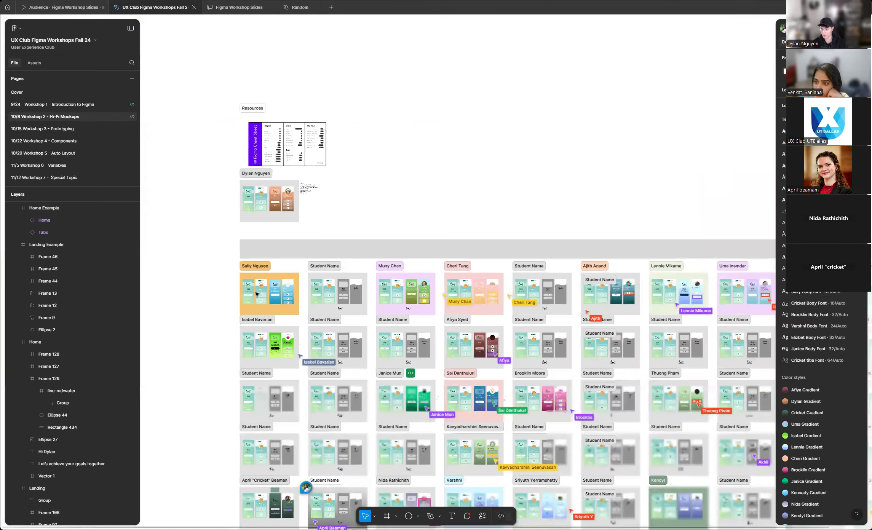
scroll(258, 294, "down", 3, "ctrl")
scroll(257, 294, "down", 2, "ctrl")
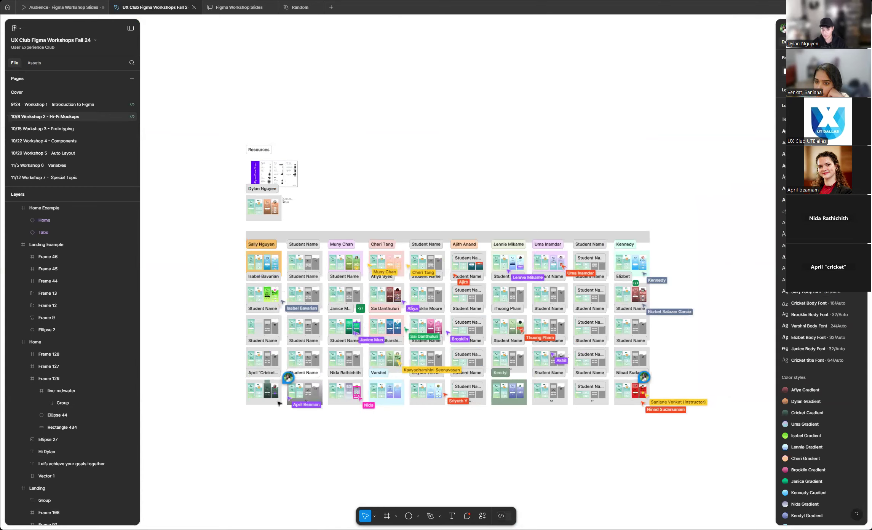
- Delete the two lower water-icon cards from the instructor's Home screen, keeping only the top one
scroll(278, 403, "up", 5, "ctrl")
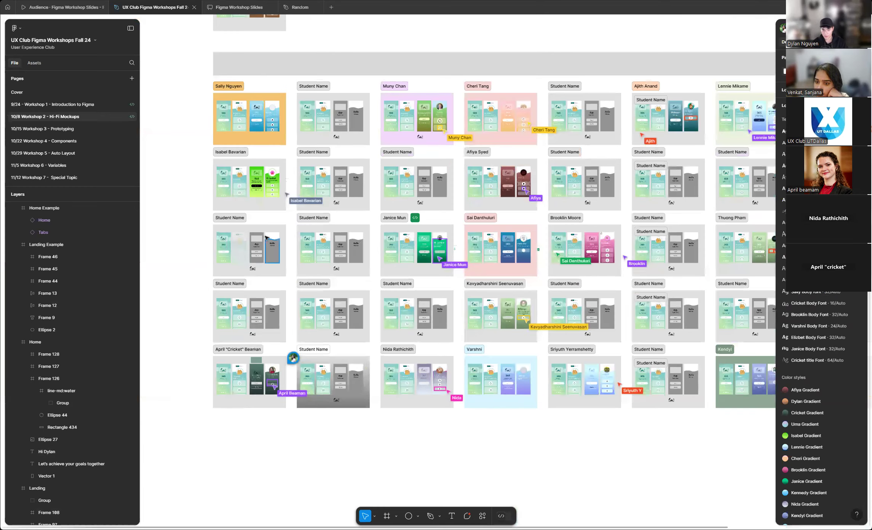
scroll(266, 236, "up", 6)
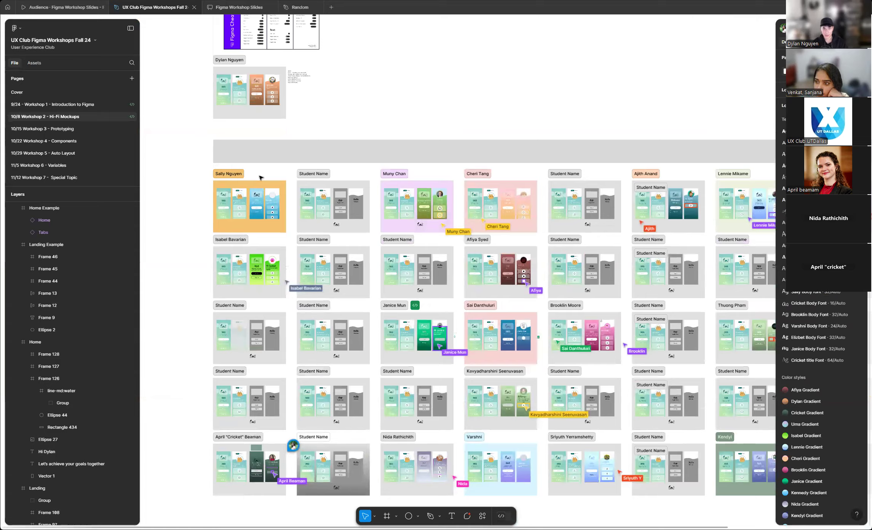
scroll(256, 222, "up", 15, "ctrl")
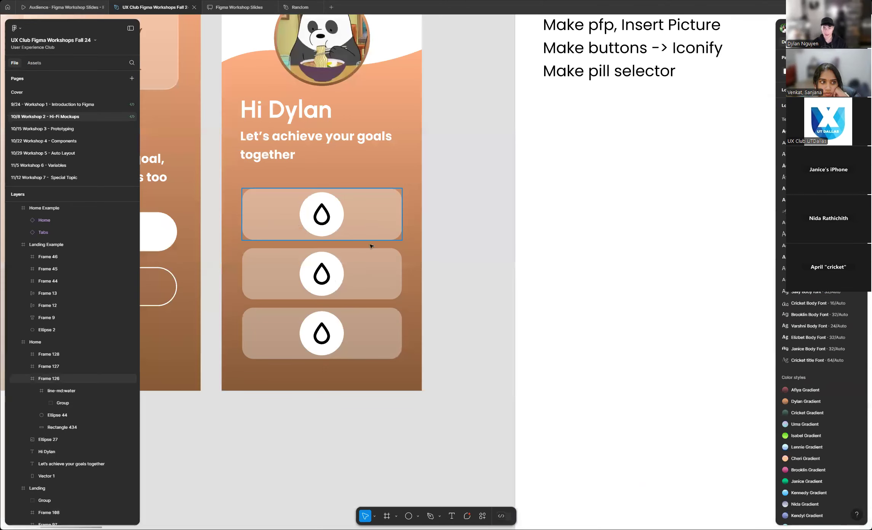
left_click(370, 271)
key("Delete")
left_click(368, 313)
key("Delete")
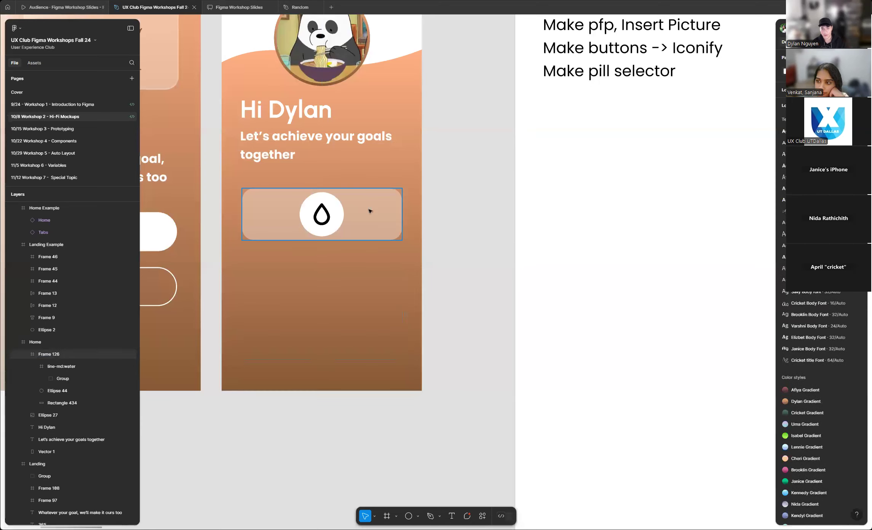
- Duplicate the framed water-icon card twice below the original on the Home screen, keeping equal gaps between the three cards
left_click(369, 211)
scroll(369, 211, "up", 3, "ctrl")
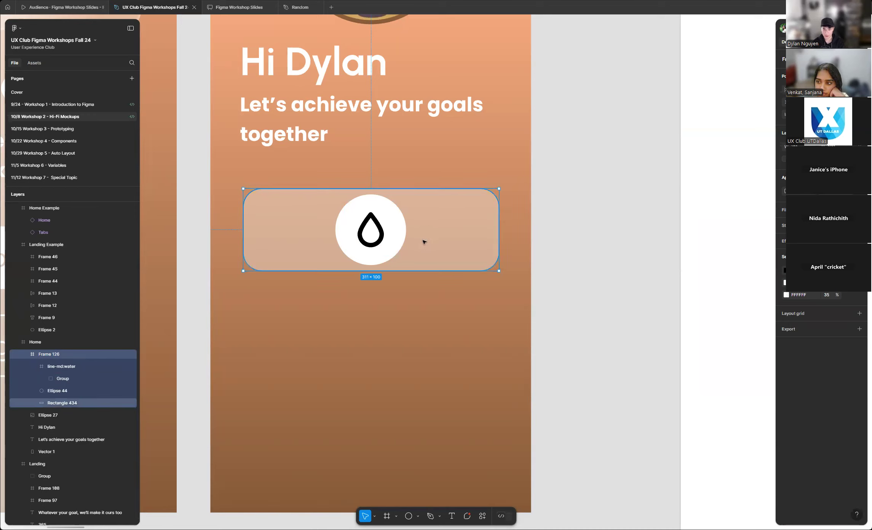
key("ctrl+alt+g")
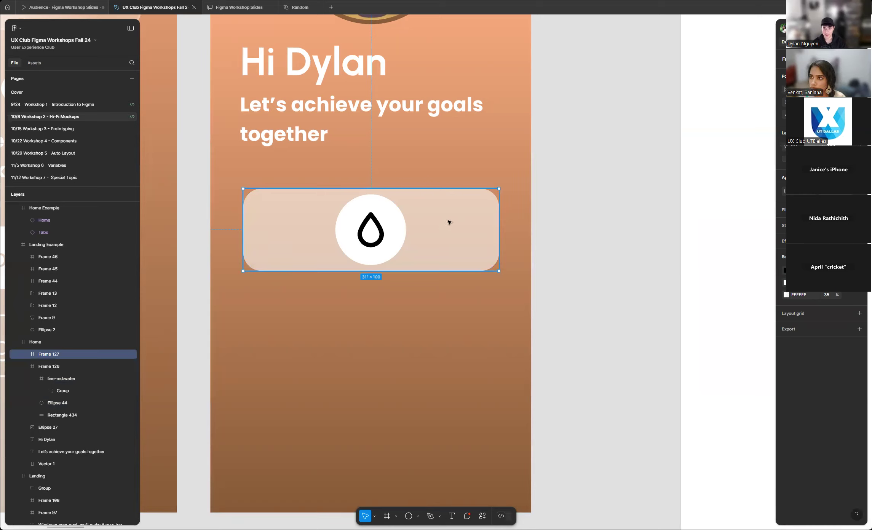
left_click_drag(445, 213, 441, 312)
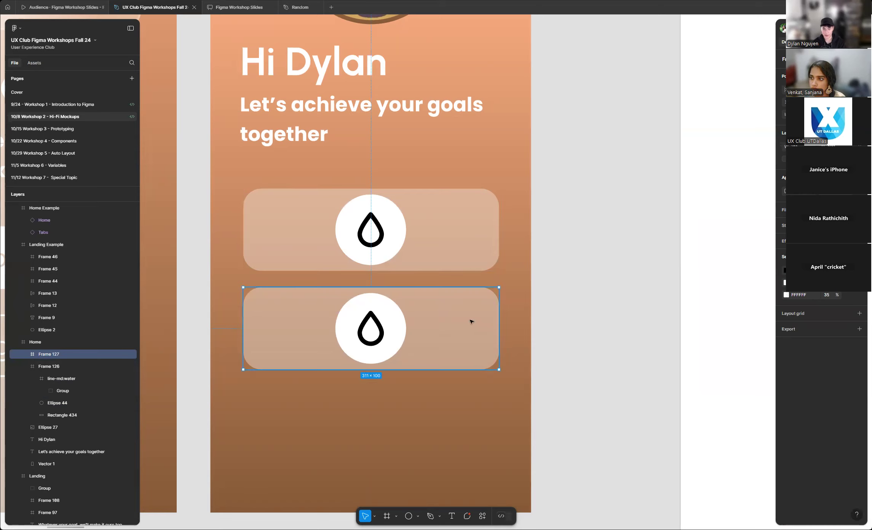
key("ctrl+d")
left_click(575, 331)
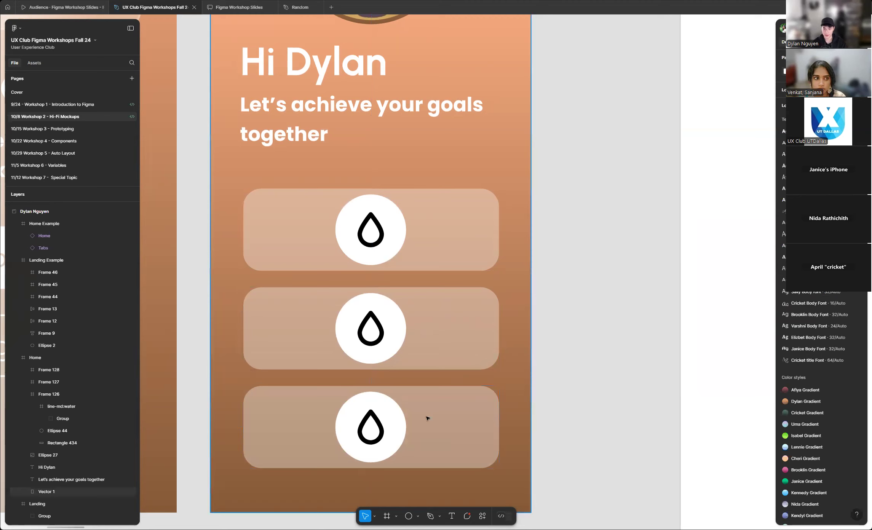
- Examine the three-card Home screen against the example screens and look over the students' boards below
scroll(277, 331, "down", 6, "ctrl")
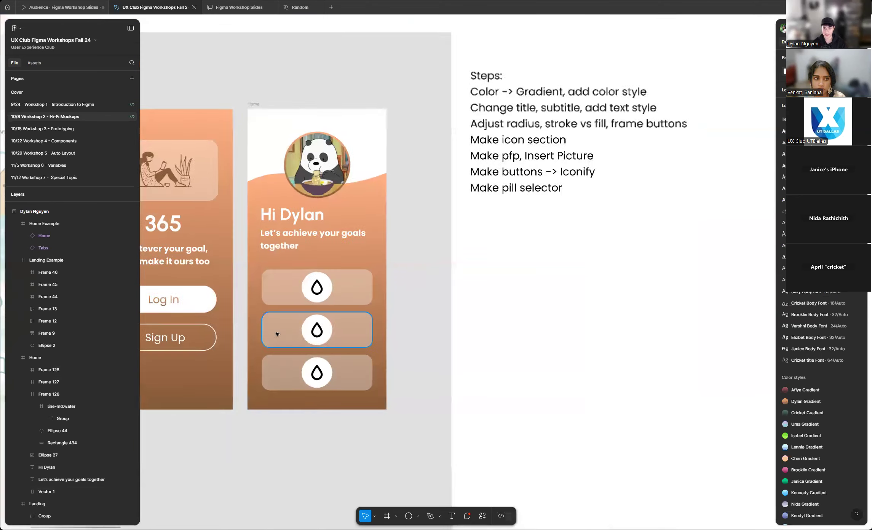
scroll(559, 257, "down", 4, "ctrl")
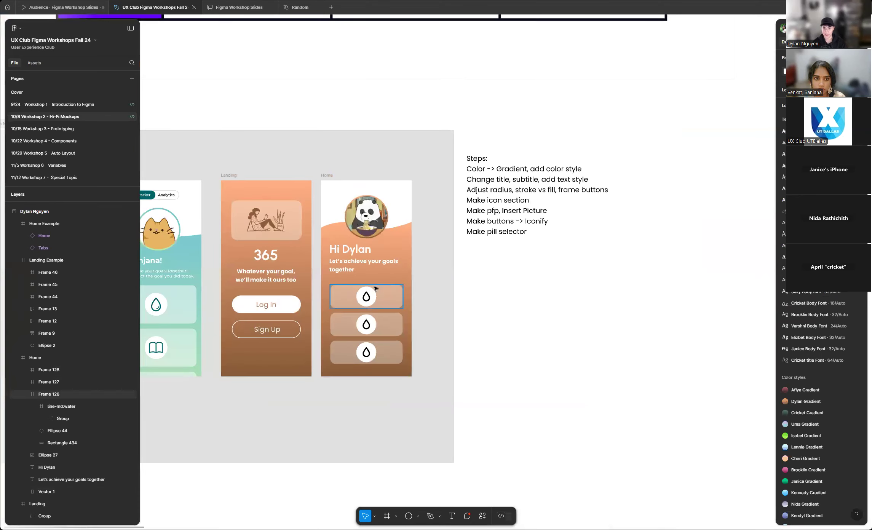
scroll(351, 291, "down", 2, "ctrl")
scroll(377, 294, "down", 3, "ctrl")
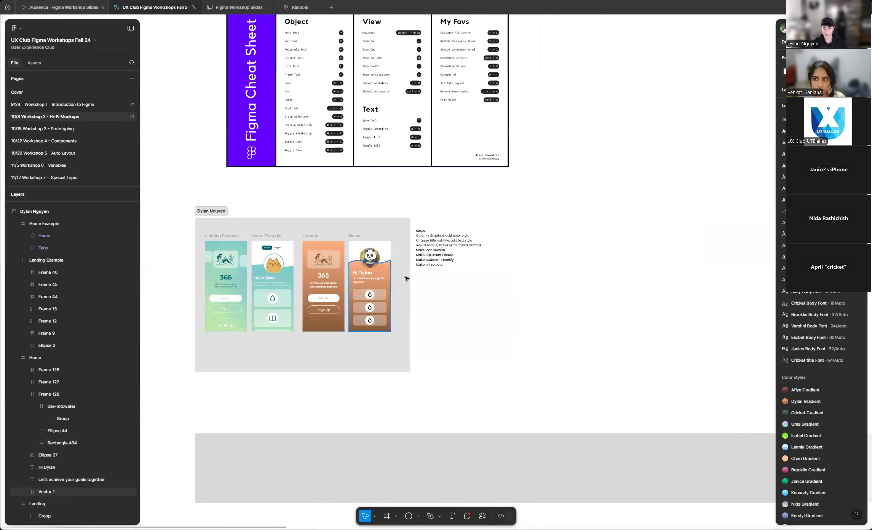
scroll(381, 305, "down", 2)
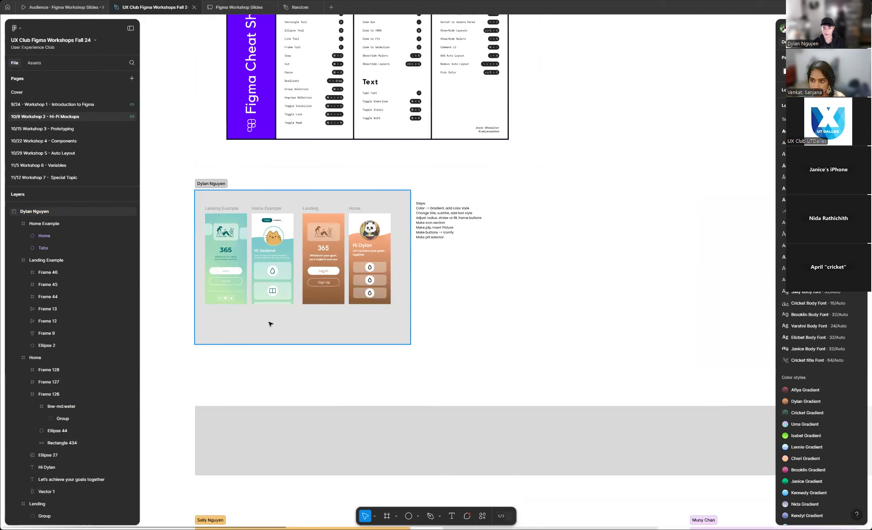
scroll(166, 303, "down", 8, "ctrl")
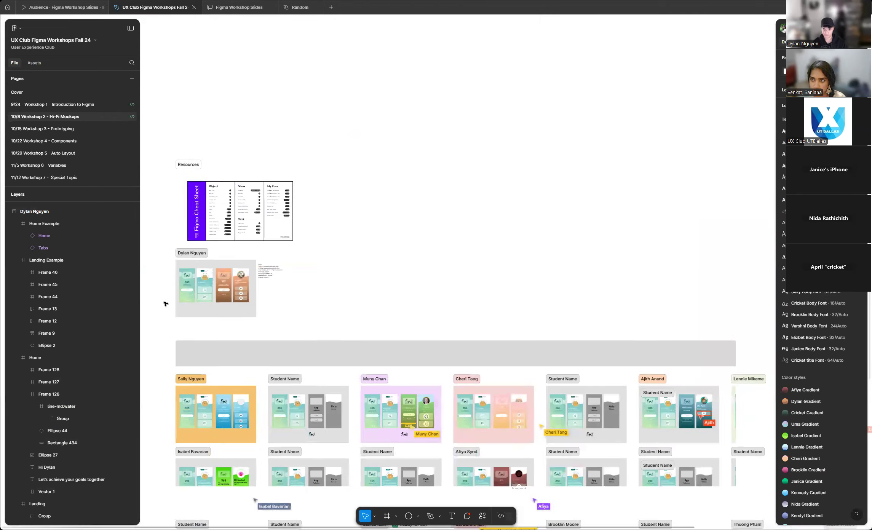
scroll(170, 301, "up", 1, "ctrl")
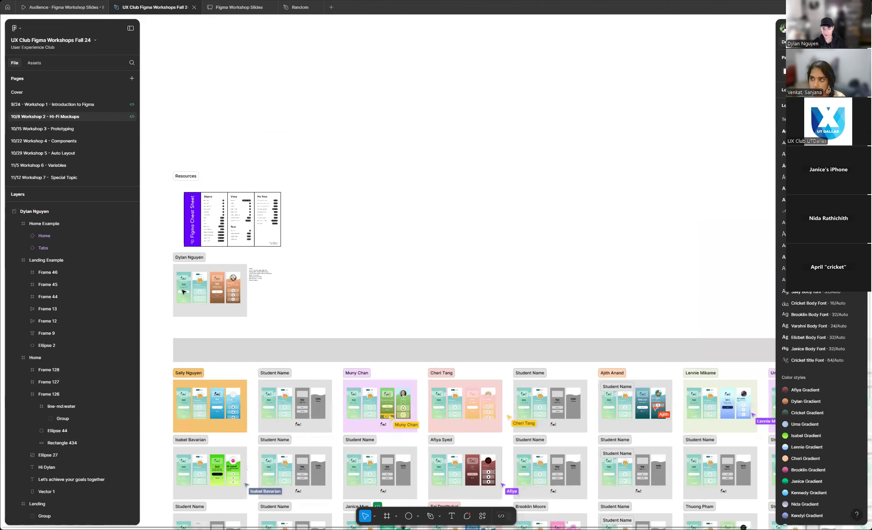
scroll(183, 292, "up", 1, "ctrl")
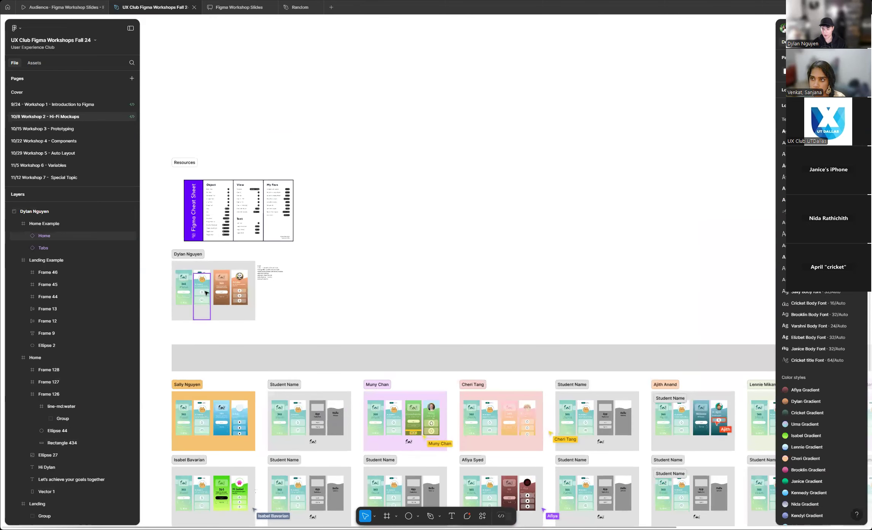
scroll(154, 303, "down", 4, "ctrl")
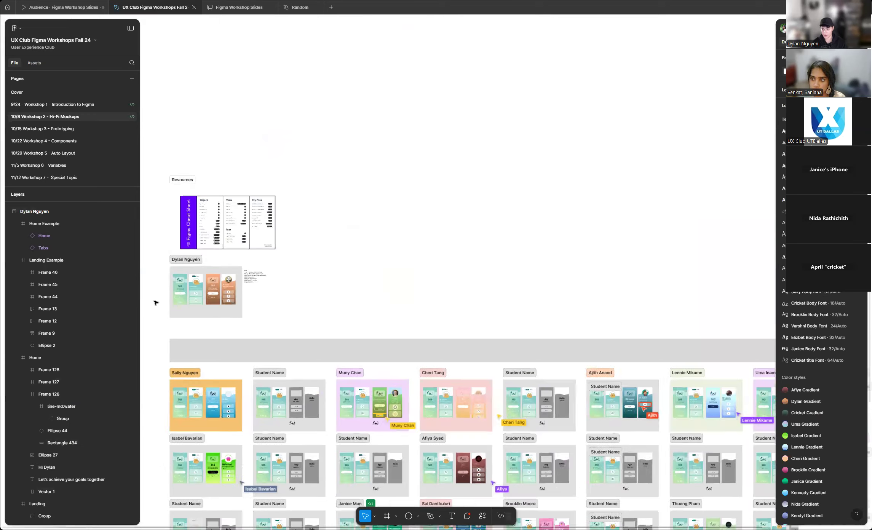
- Search the Iconify plugin for "book" and import the tabler:book icon onto the canvas beside the instructor's board
scroll(187, 295, "up", 10, "ctrl")
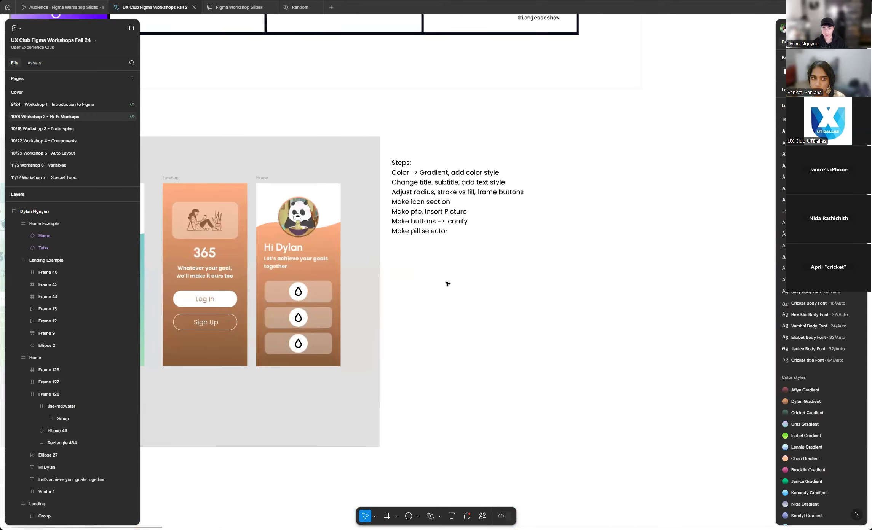
scroll(448, 282, "up", 3, "ctrl")
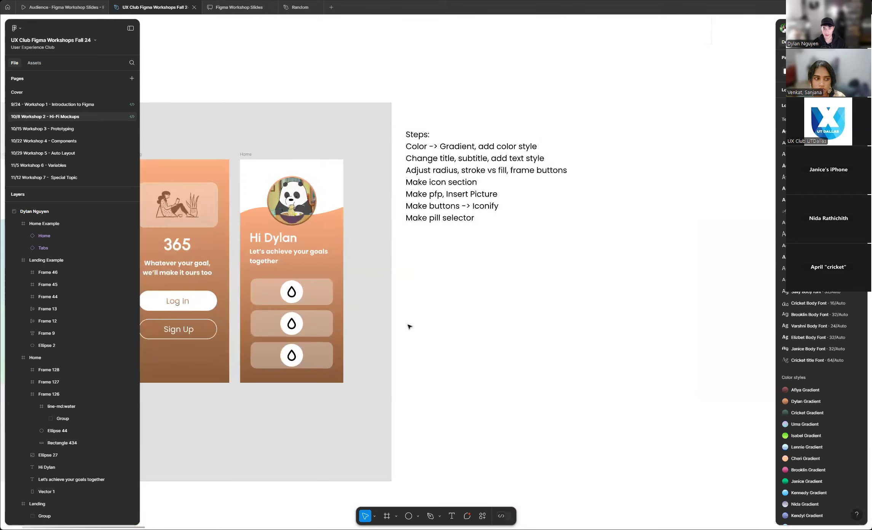
scroll(409, 327, "up", 2, "ctrl")
right_click(477, 254)
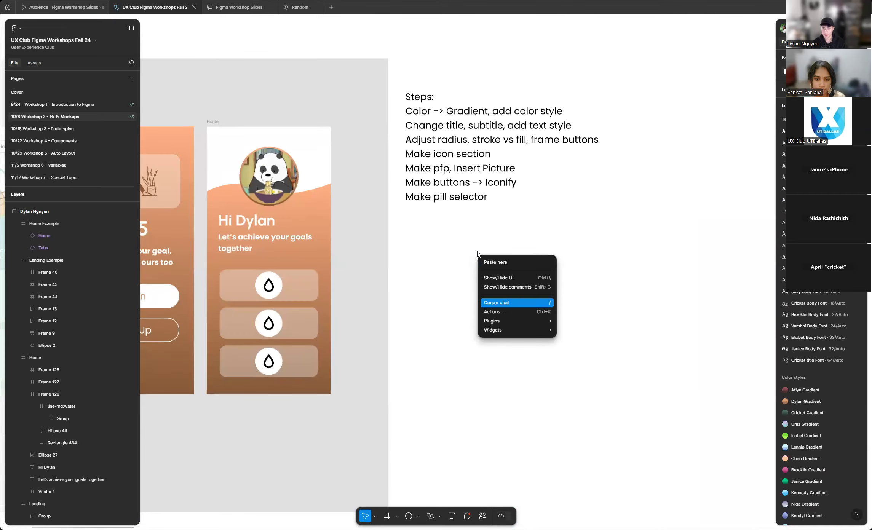
left_click(413, 248)
right_click(413, 245)
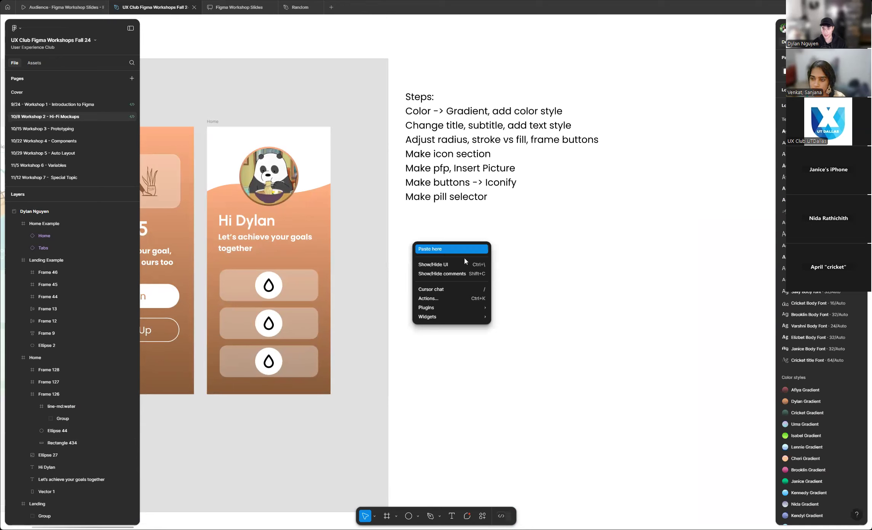
mouse_move(459, 308)
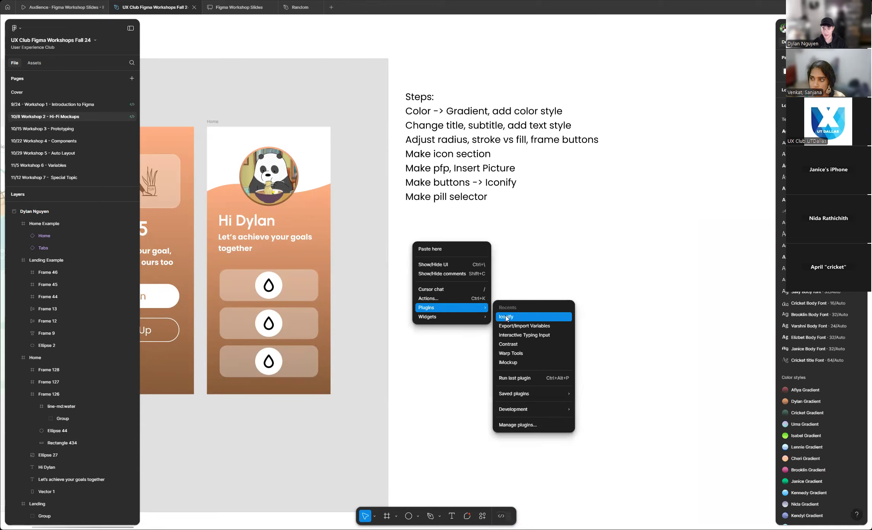
left_click(550, 317)
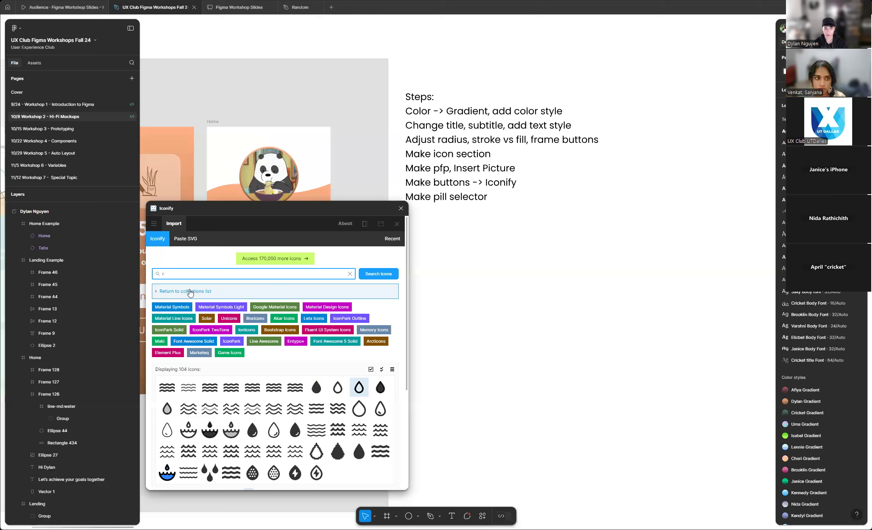
type("ok")
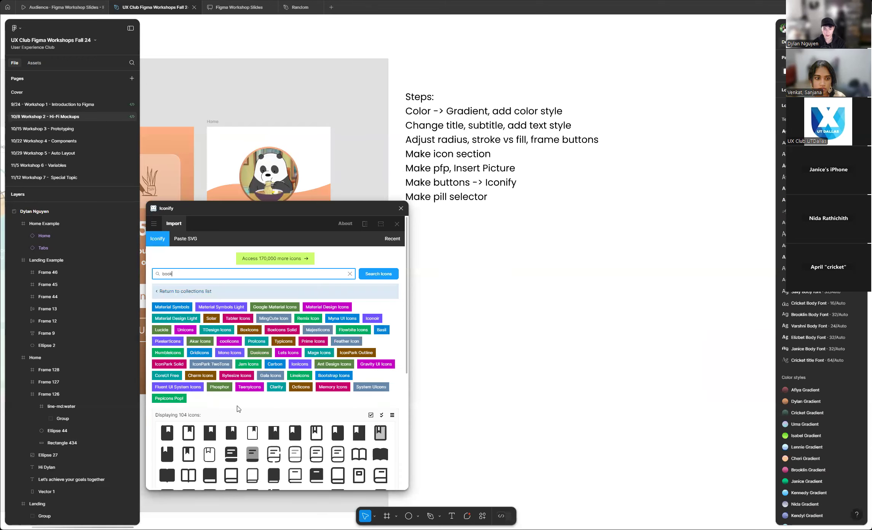
scroll(369, 394, "down", 2)
left_click(359, 378)
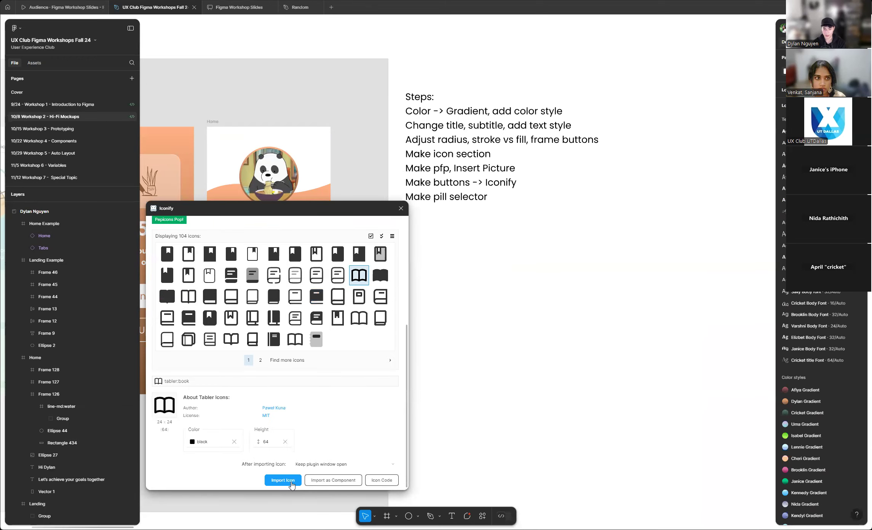
left_click(283, 480)
- Search Iconify for "meditation", import the solar:meditation-outline icon next to the book icon, and close the plugin
scroll(241, 264, "up", 5)
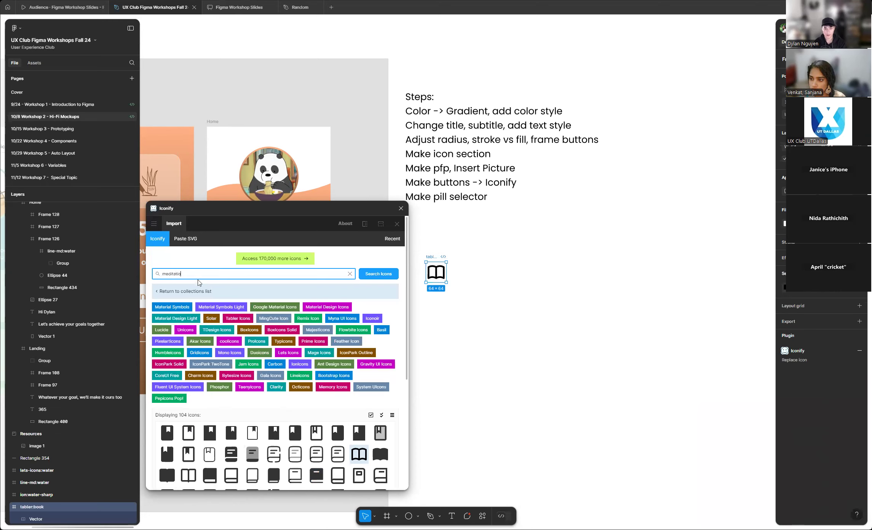
type("n")
key("Return")
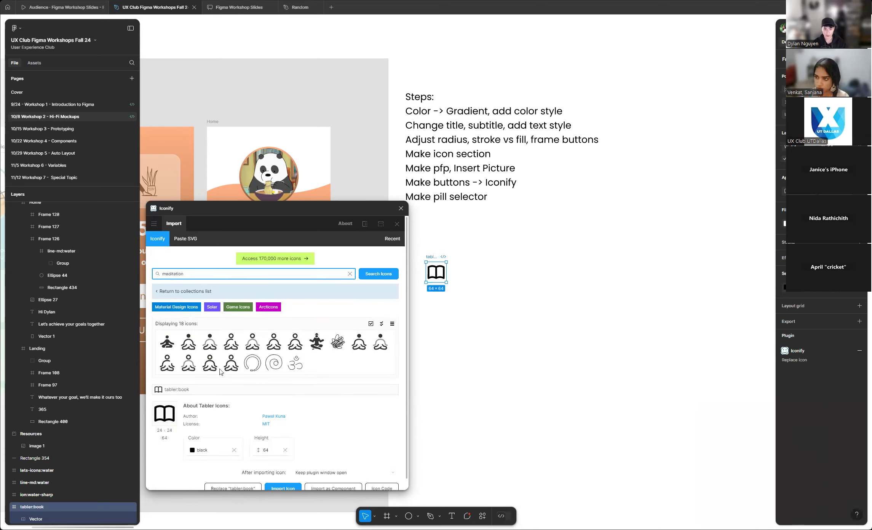
scroll(220, 371, "down", 1)
left_click(296, 331)
left_click(213, 440)
left_click(371, 440)
left_click(281, 481)
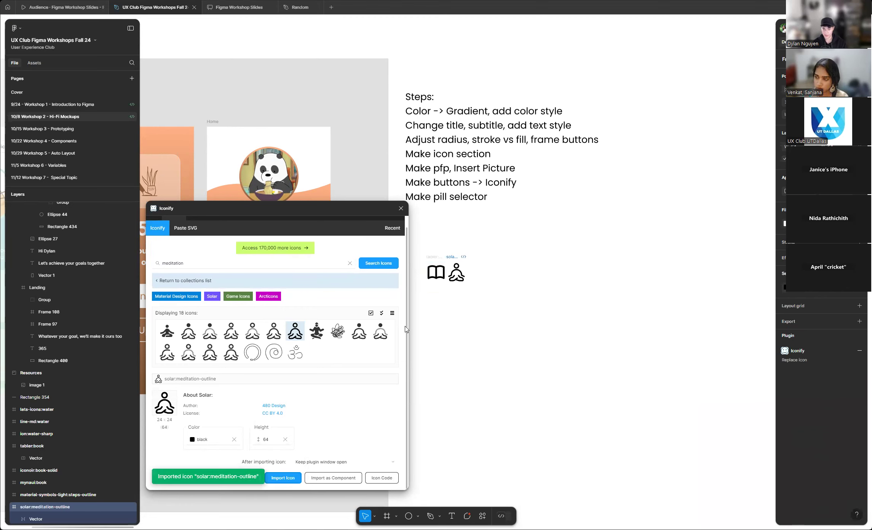
left_click(401, 209)
- Delete the line-md:water icon nested in the middle Home card, keeping its white circle and rounded rectangle
scroll(249, 361, "up", 3)
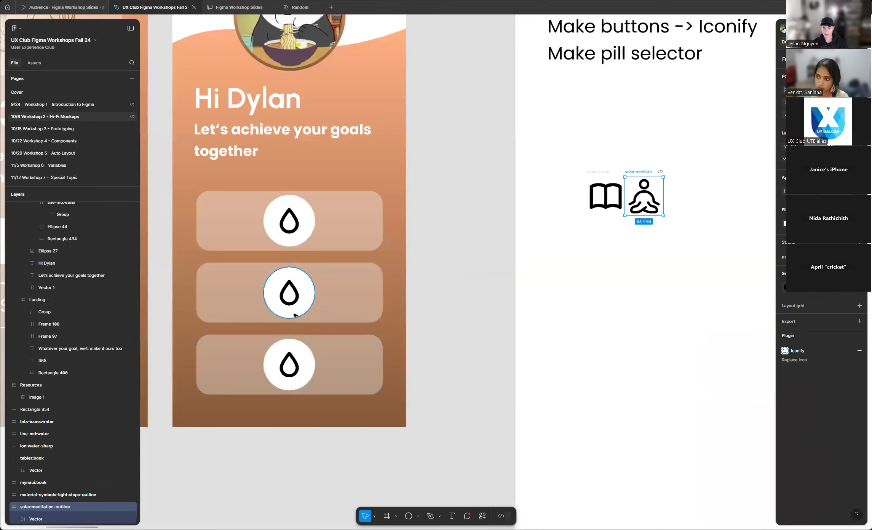
left_click(299, 295)
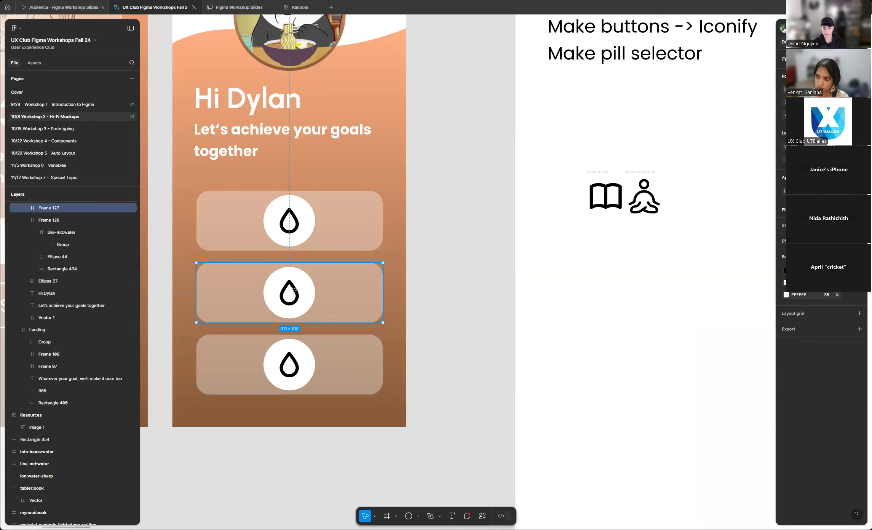
left_click(304, 293)
scroll(358, 302, "up", 1)
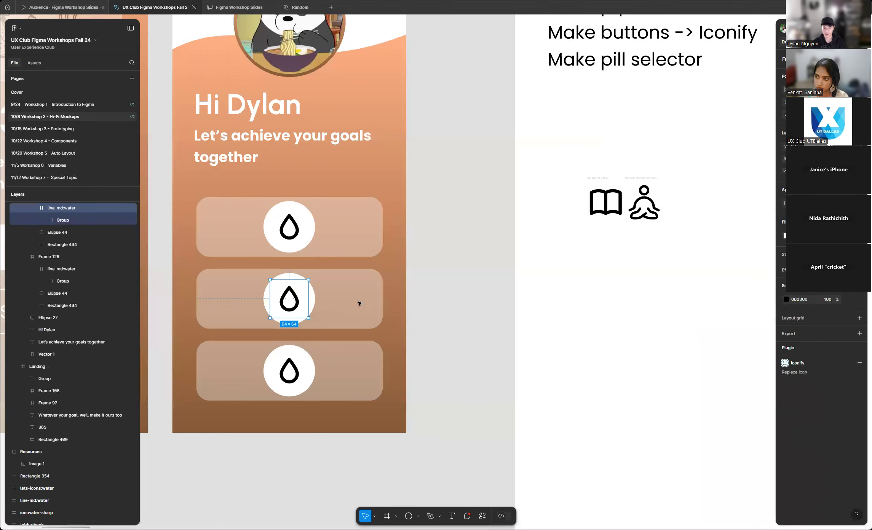
scroll(52, 268, "up", 1)
scroll(55, 265, "up", 1)
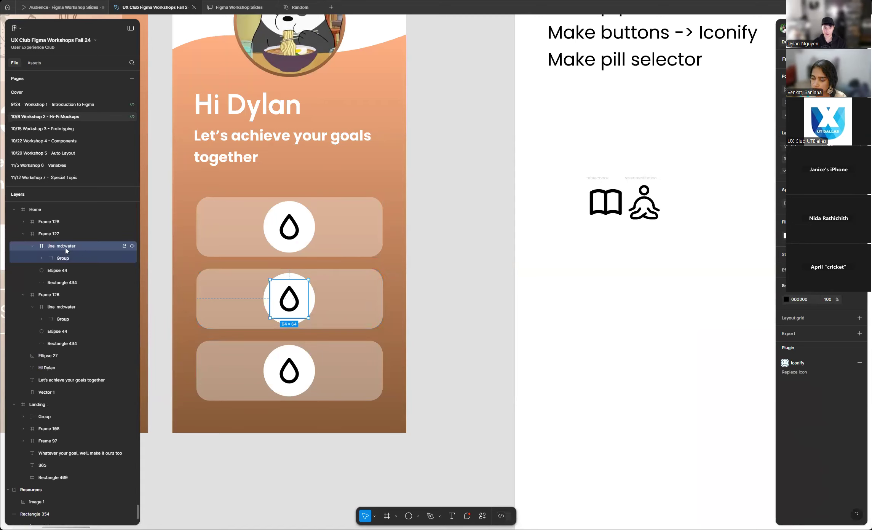
left_click(33, 246)
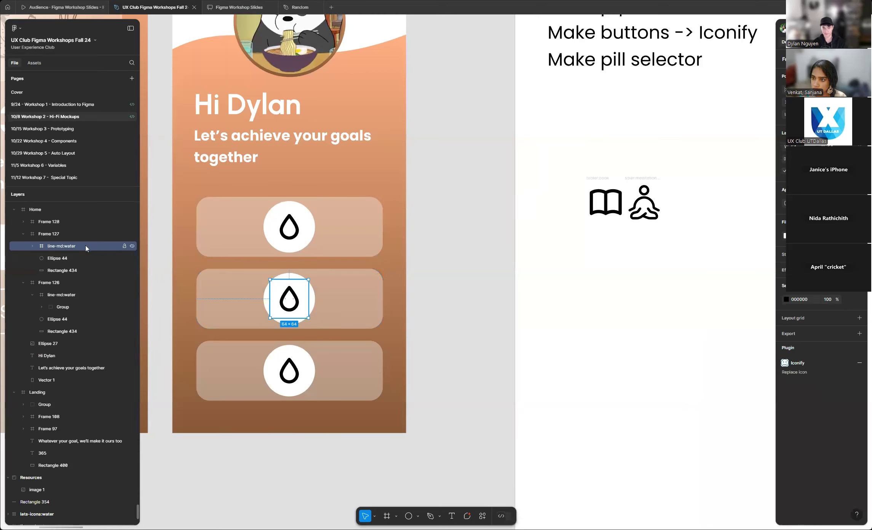
key("Delete")
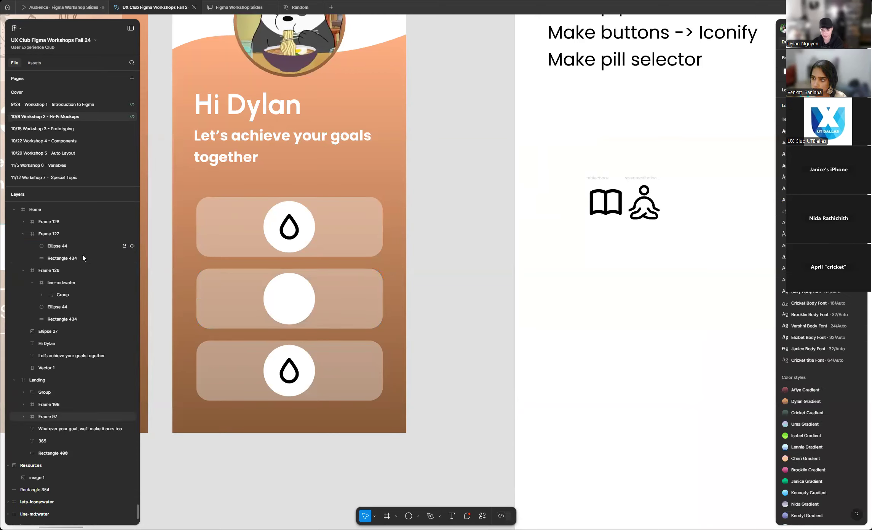
- Delete the line-md:water icon nested in the lowest Home card, keeping its white circle and rounded rectangle
left_click(305, 375)
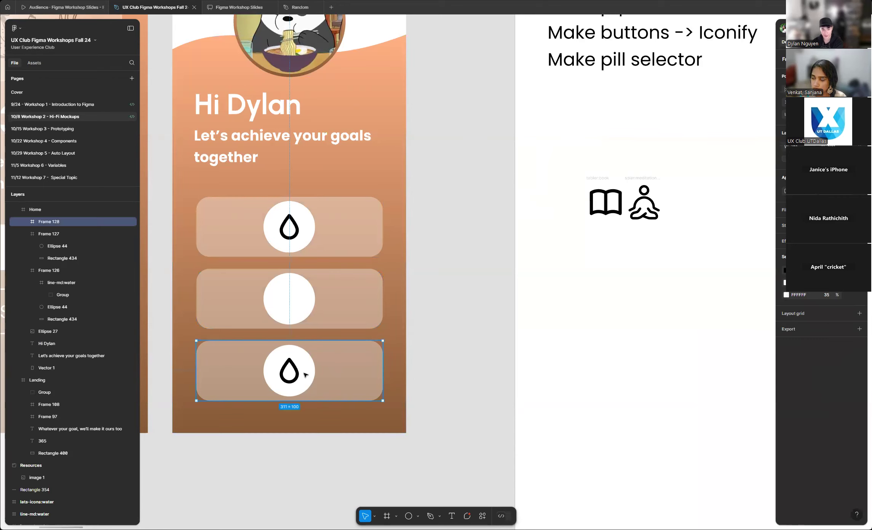
double_click(285, 371)
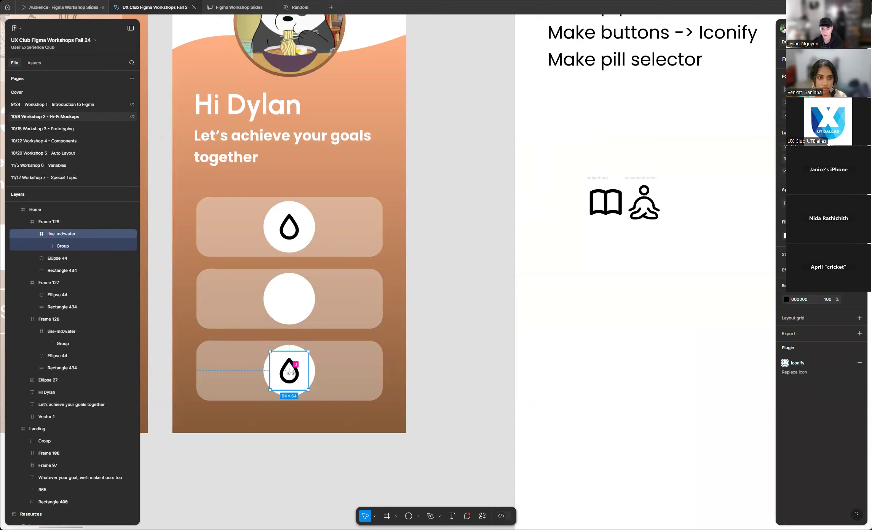
left_click(544, 350)
double_click(295, 373)
double_click(294, 373)
double_click(302, 373)
scroll(80, 290, "up", 2)
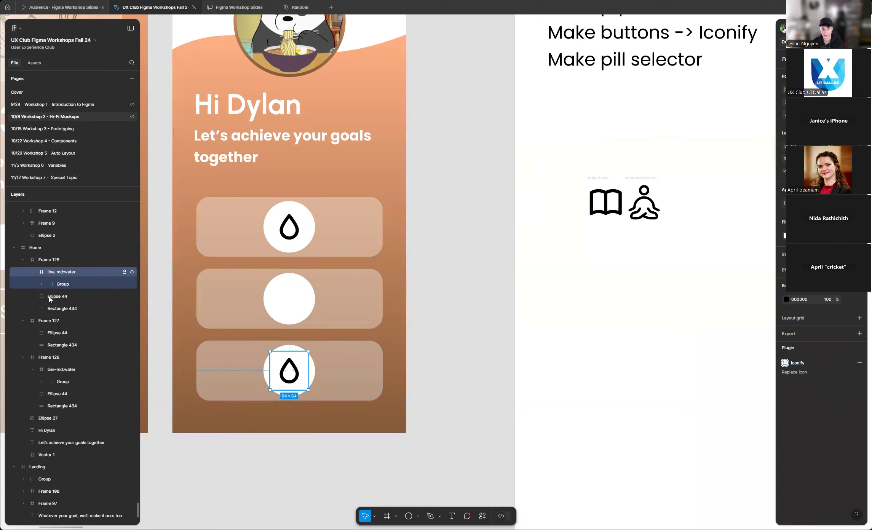
key("Delete")
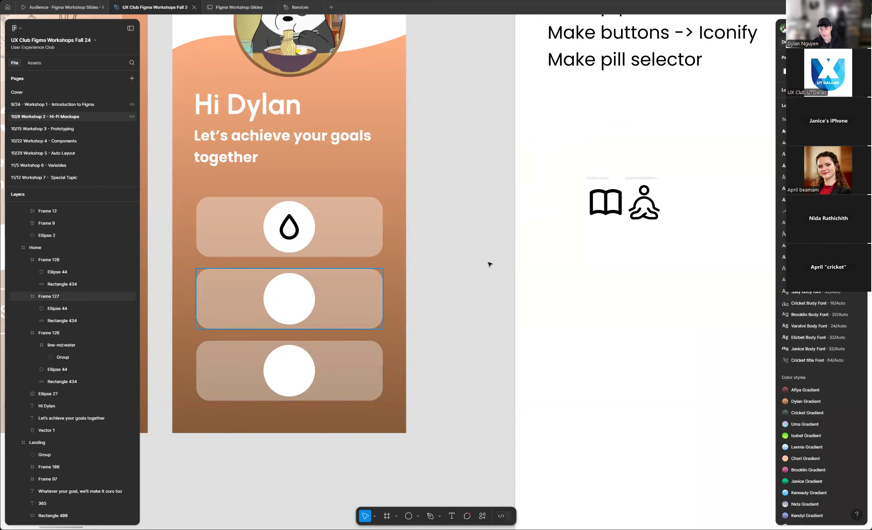
- Move the tabler:book icon into the middle Home card's white circle and the solar:meditation-outline icon into the lowest card's circle, centring both
left_click_drag(600, 176, 466, 237)
left_click_drag(282, 284, 281, 274)
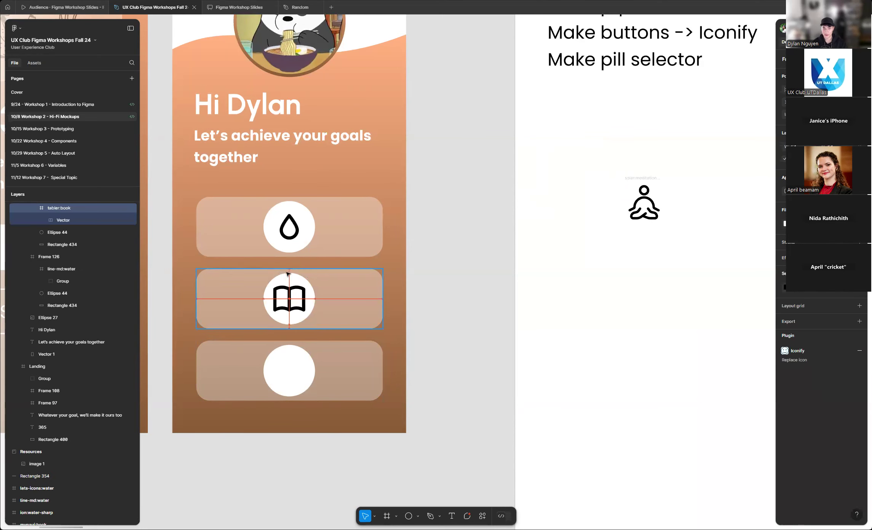
left_click_drag(631, 178, 277, 346)
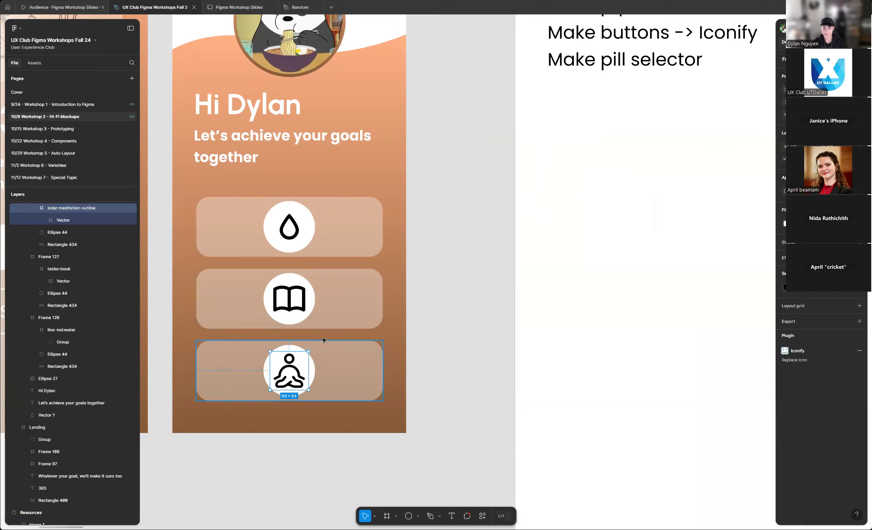
left_click(625, 288)
- Look over the instructor's board with the example screens and survey the students' boards for their progress
scroll(548, 296, "down", 5)
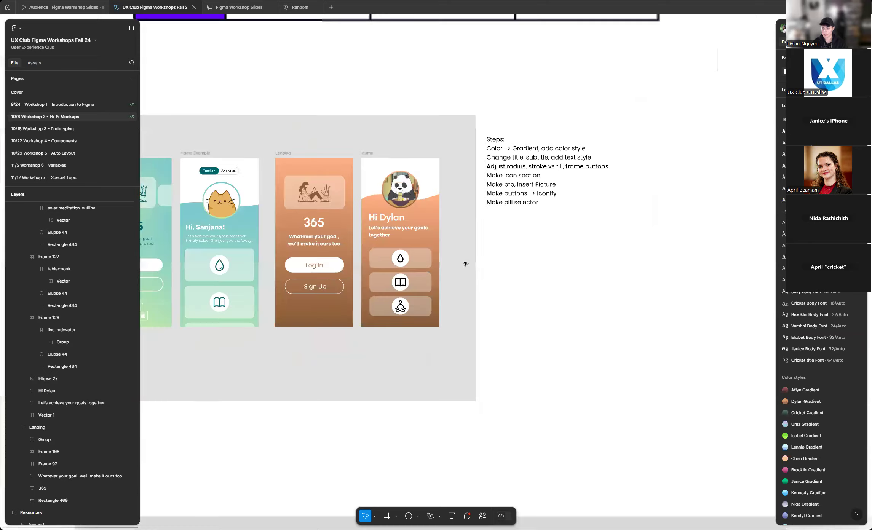
scroll(324, 244, "down", 5)
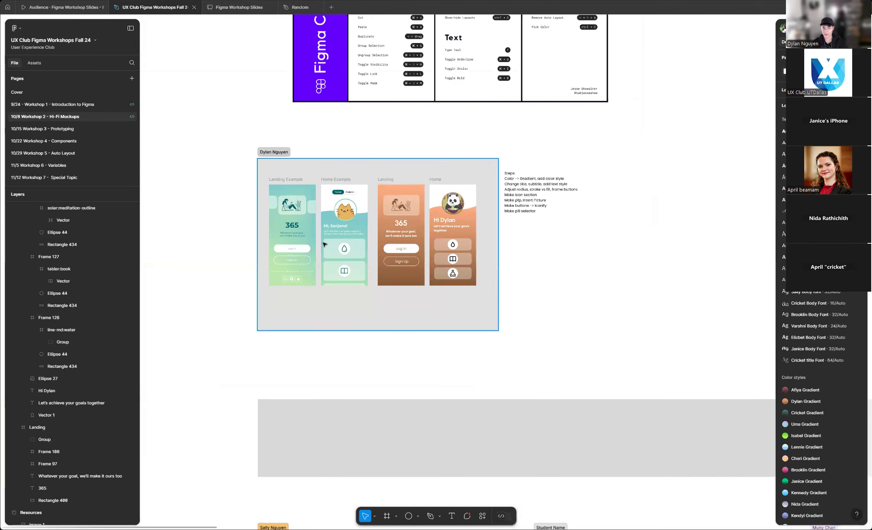
scroll(236, 233, "down", 5)
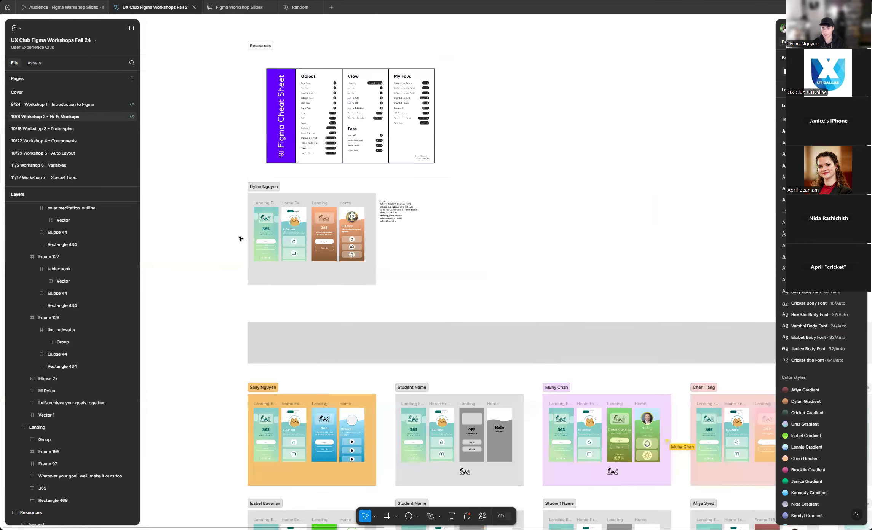
scroll(239, 239, "down", 5)
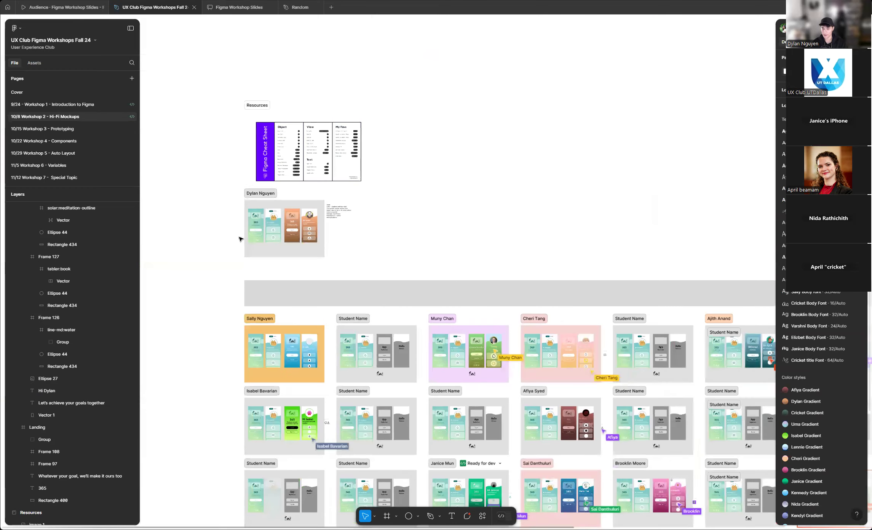
scroll(239, 239, "down", 5)
scroll(501, 250, "down", 1)
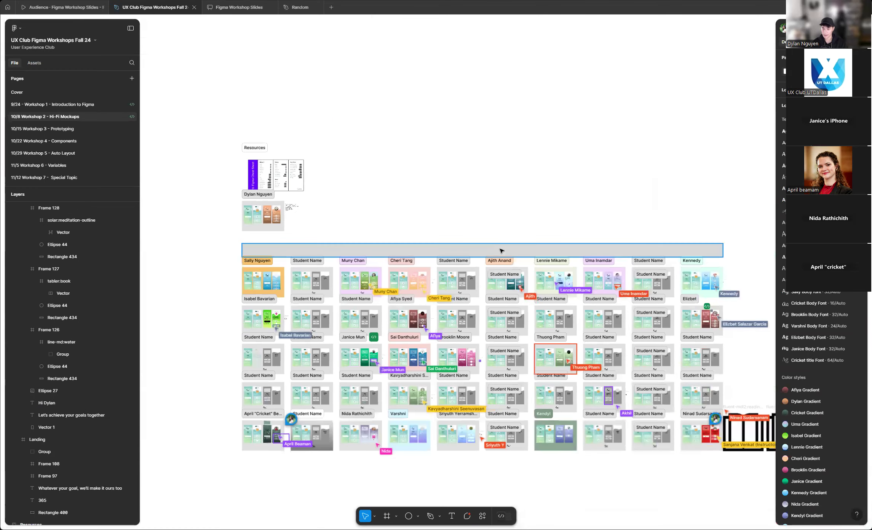
scroll(193, 305, "down", 2)
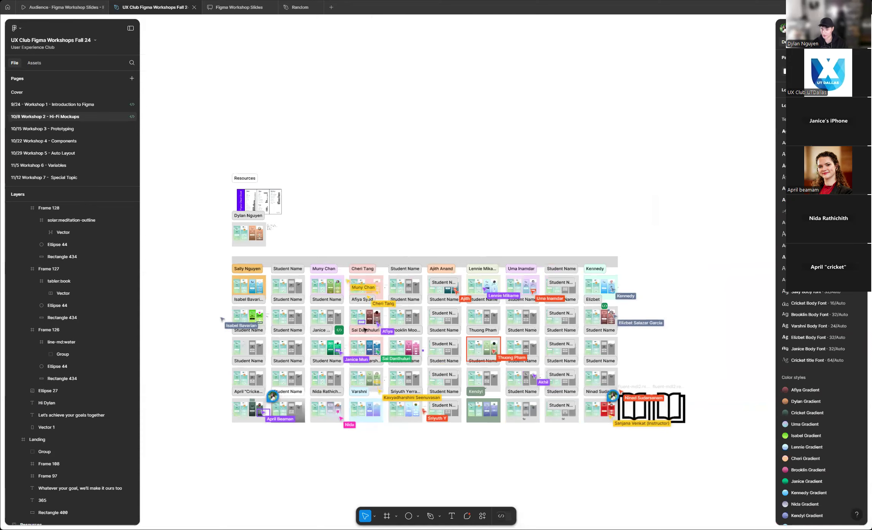
scroll(364, 330, "up", 2)
scroll(248, 250, "up", 1)
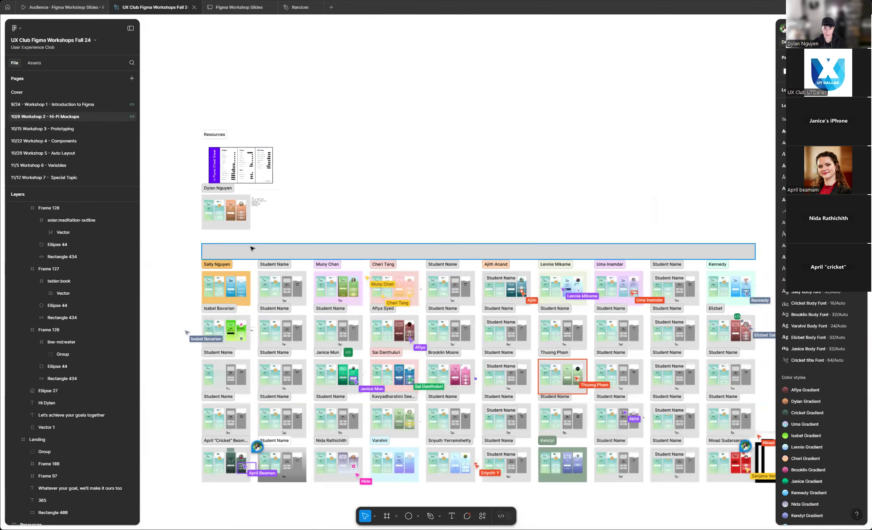
scroll(253, 250, "up", 1)
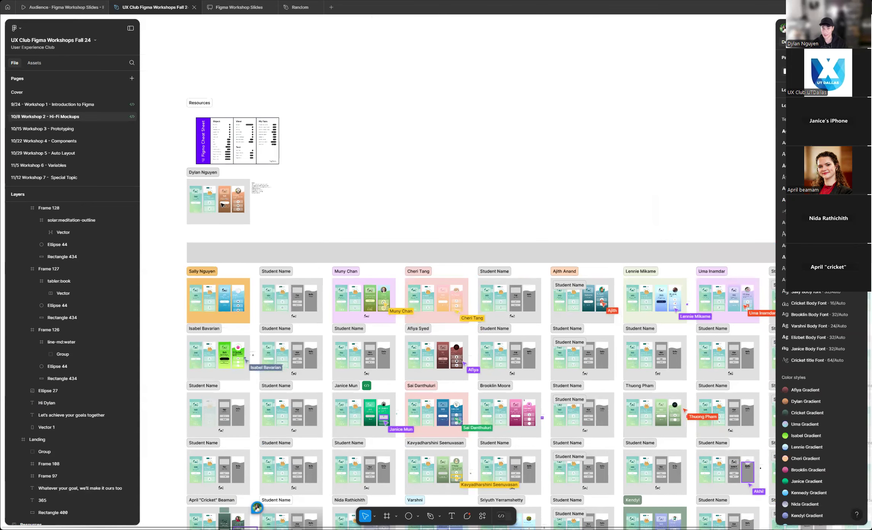
scroll(222, 193, "up", 1)
scroll(224, 194, "up", 2)
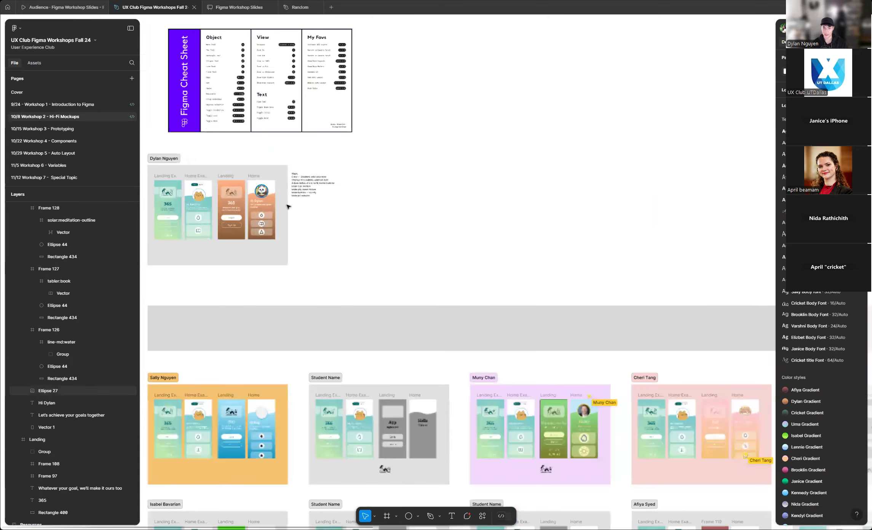
scroll(280, 240, "down", 1)
scroll(280, 241, "down", 2)
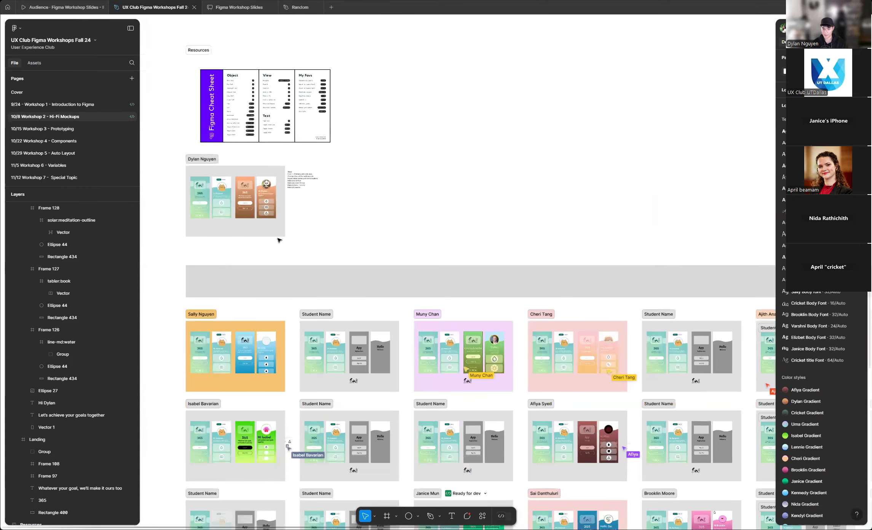
scroll(279, 240, "down", 1)
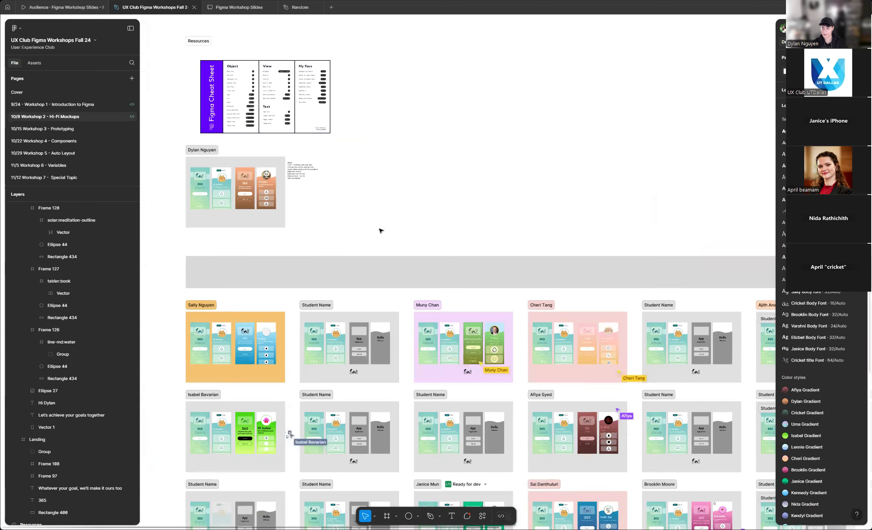
scroll(278, 234, "down", 1)
scroll(279, 234, "down", 4)
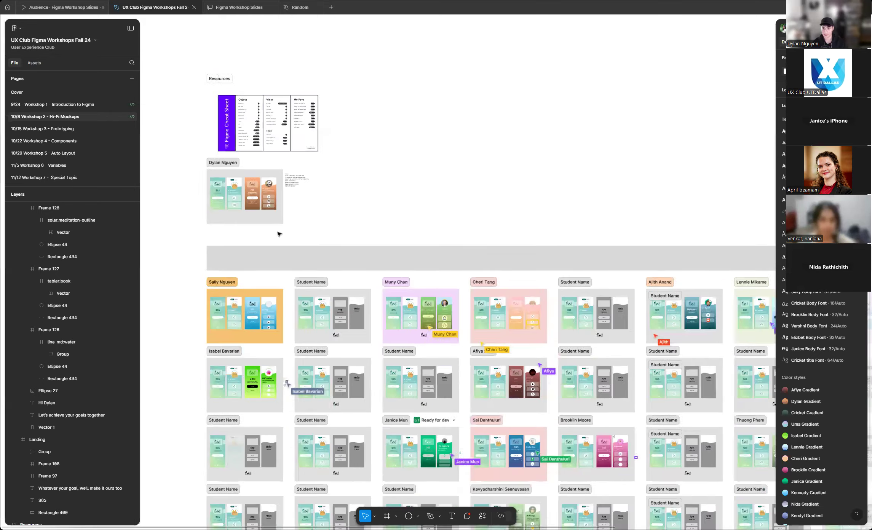
scroll(279, 234, "down", 3)
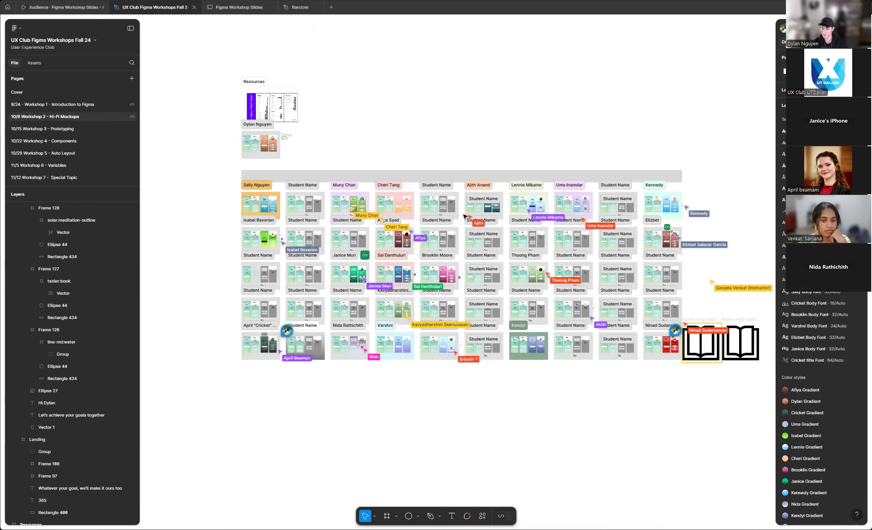
scroll(523, 178, "up", 3)
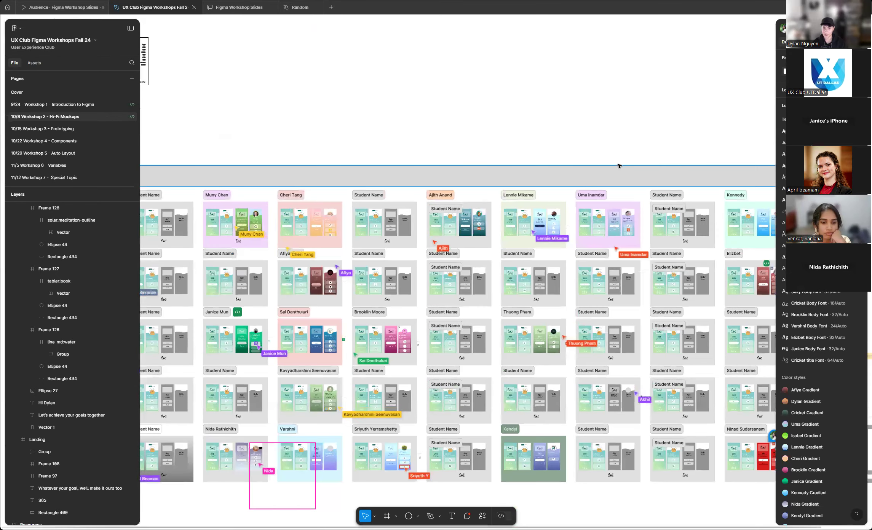
scroll(427, 158, "down", 3)
scroll(232, 126, "up", 5)
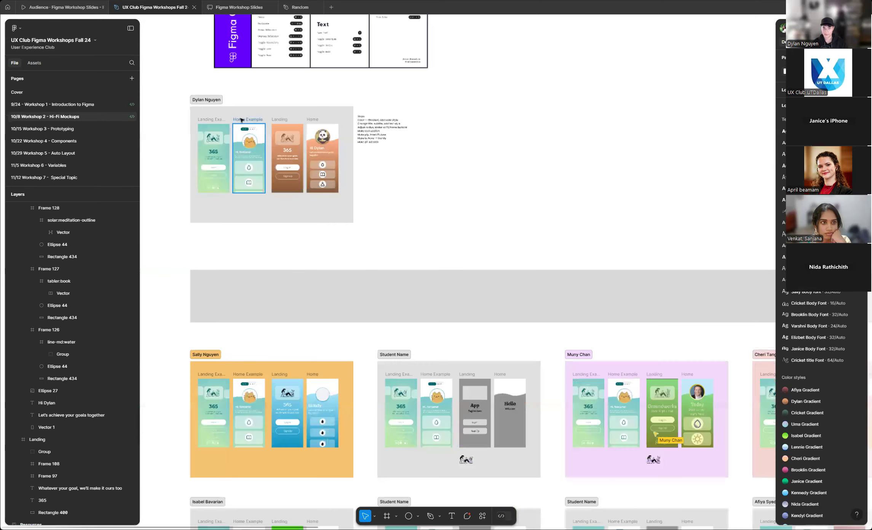
scroll(246, 119, "up", 3)
scroll(419, 171, "down", 3)
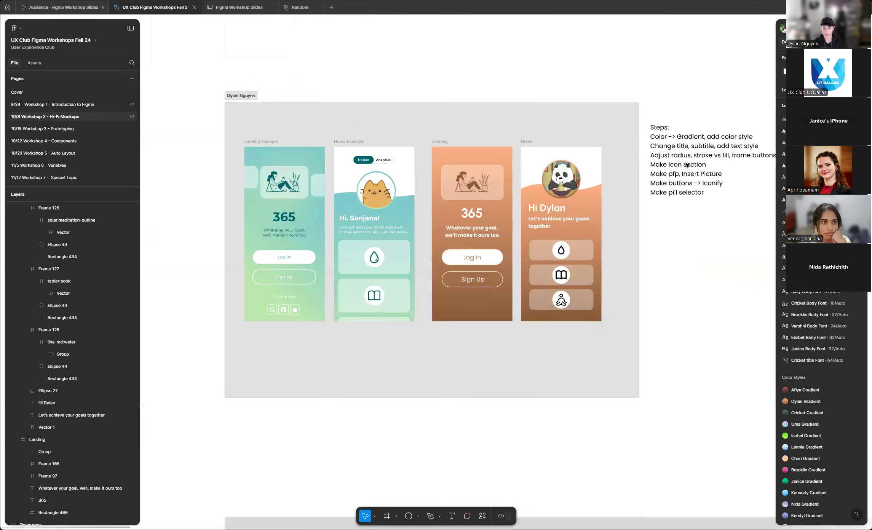
- Recolour the whole line-md:water icon in the first Home card with the instructor's orange-brown gradient colour style
scroll(608, 214, "up", 2)
scroll(678, 251, "up", 3)
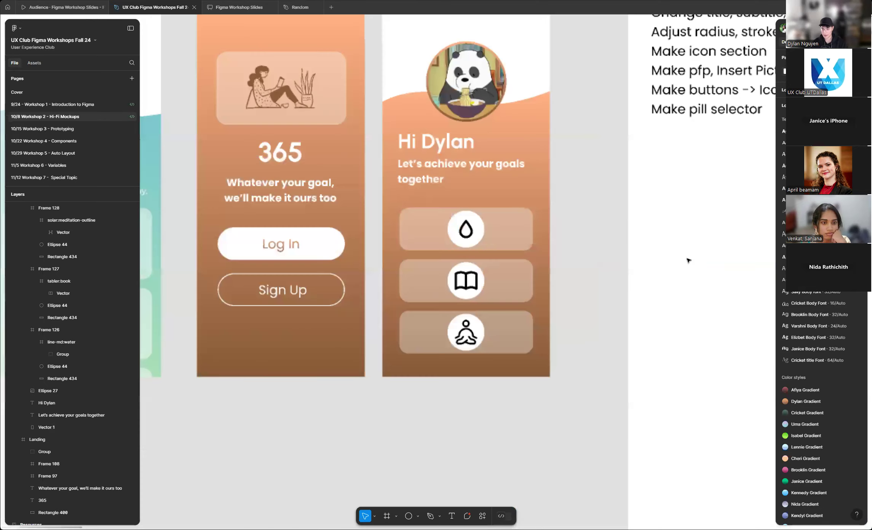
scroll(627, 244, "down", 3)
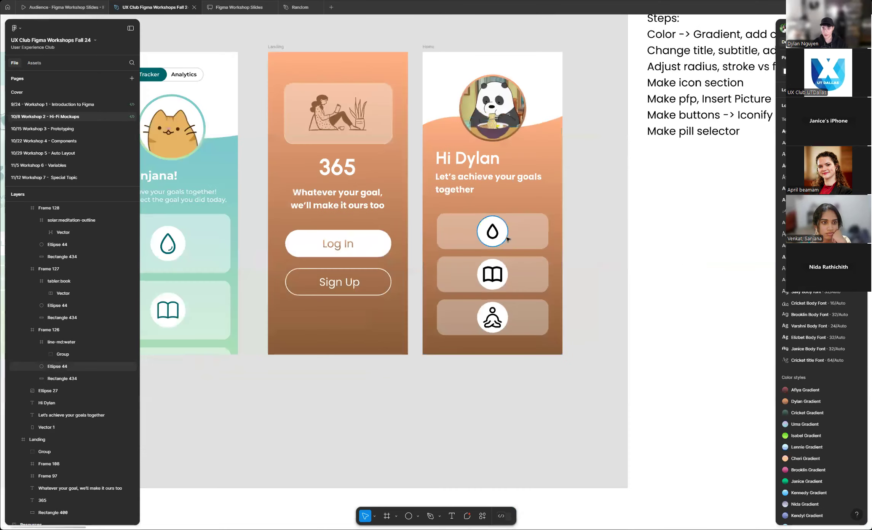
scroll(497, 231, "up", 3)
double_click(497, 231)
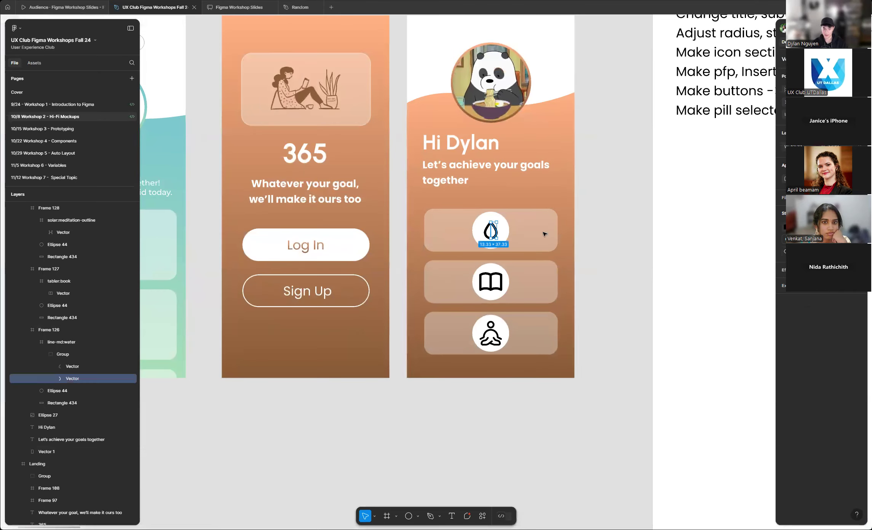
scroll(600, 234, "up", 2)
left_click(79, 354)
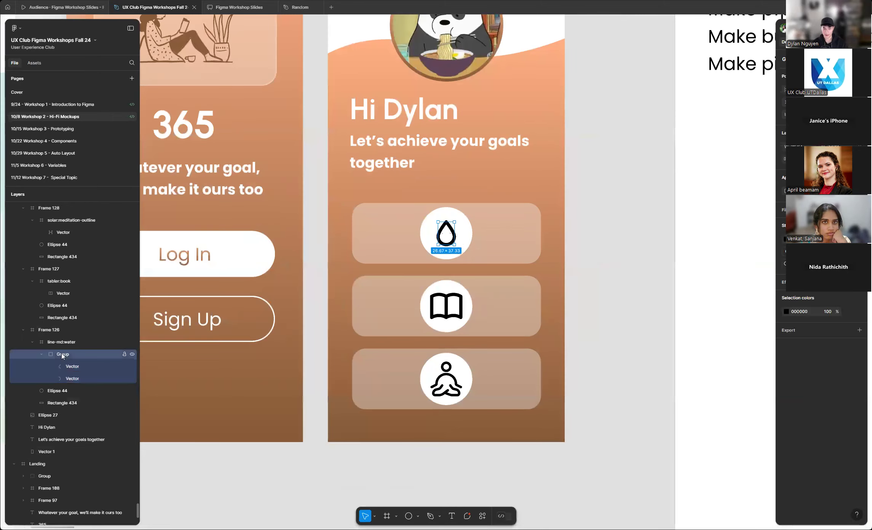
left_click(463, 220)
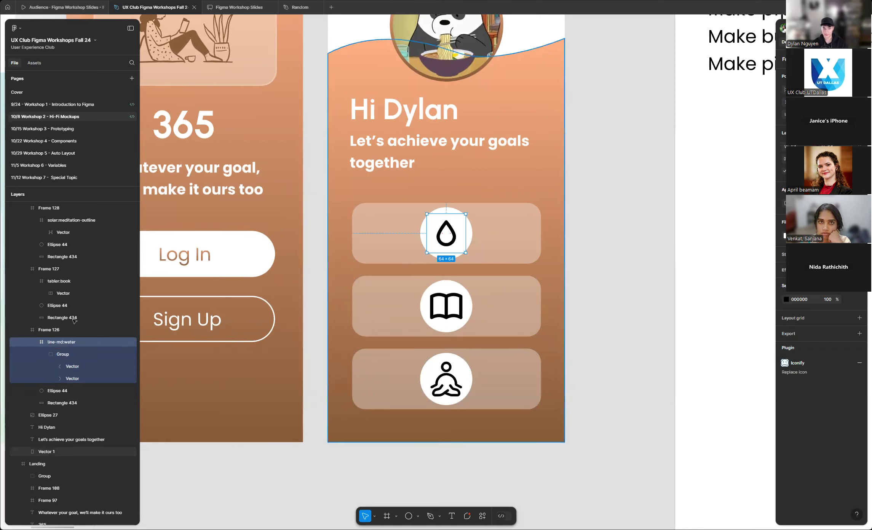
left_click(33, 342)
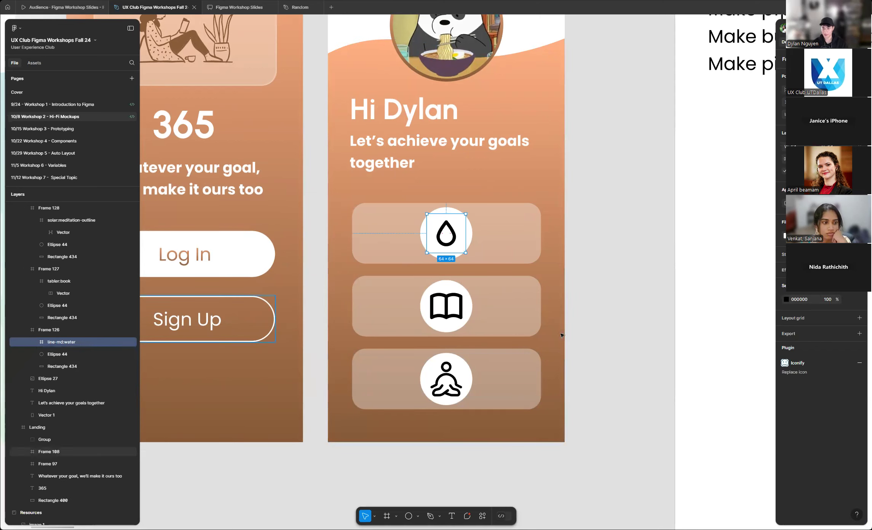
left_click(786, 300)
left_click(786, 300)
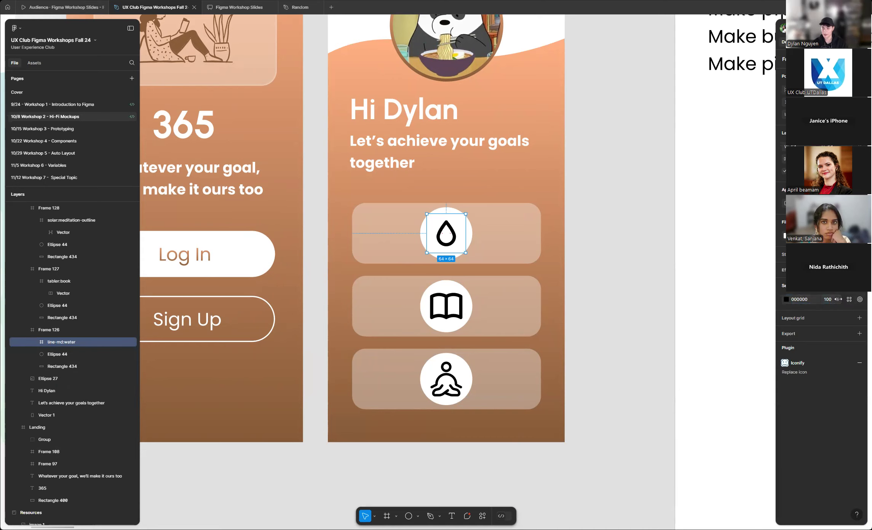
left_click(849, 300)
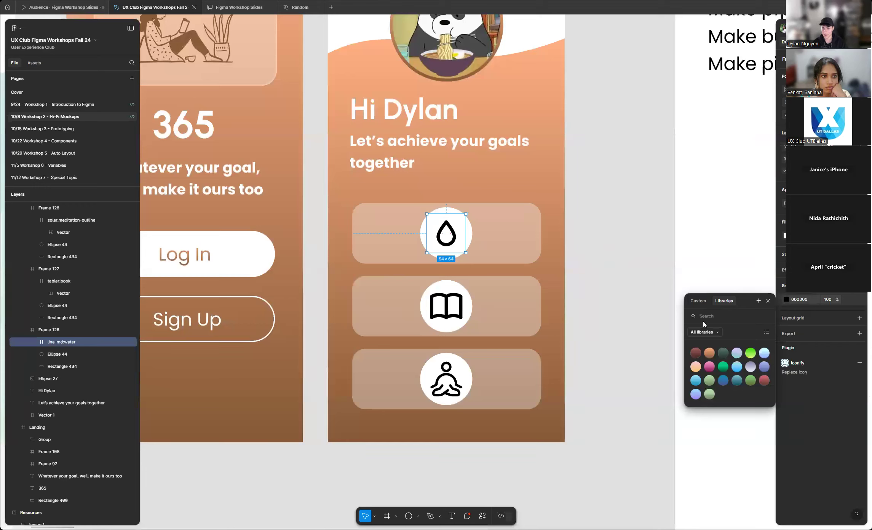
left_click(711, 354)
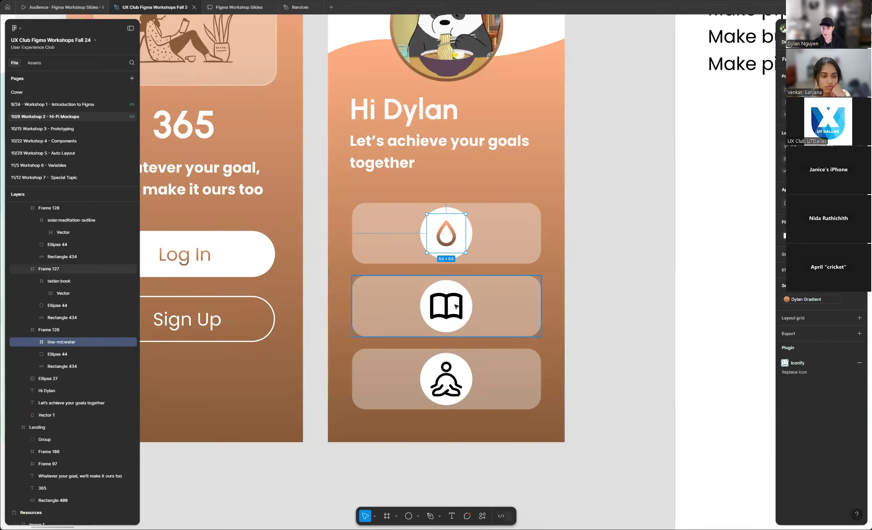
- Apply the same orange-brown gradient colour style to the book and meditation icons in the two lower Home cards
left_click(456, 306)
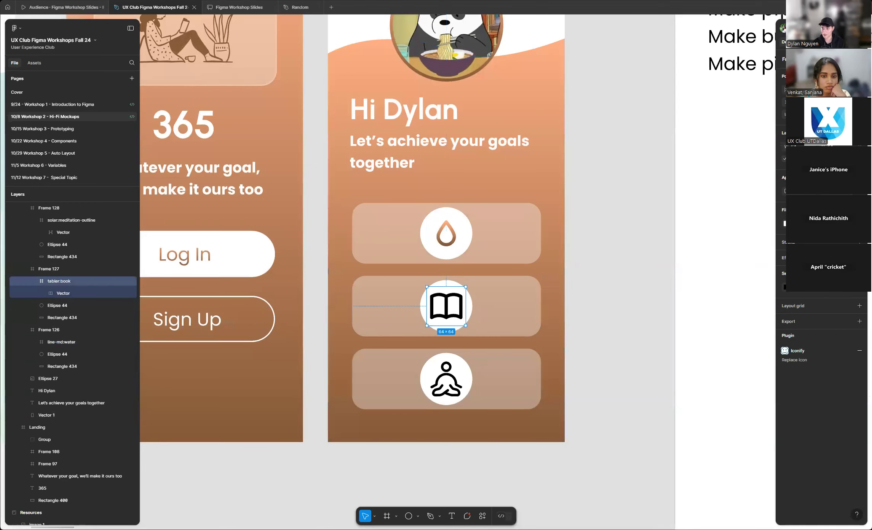
left_click(850, 287)
left_click(710, 341)
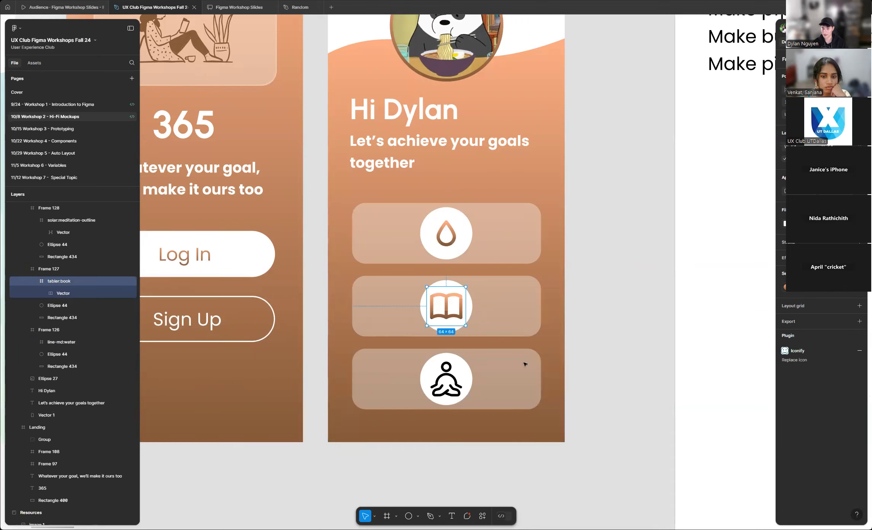
left_click(446, 379)
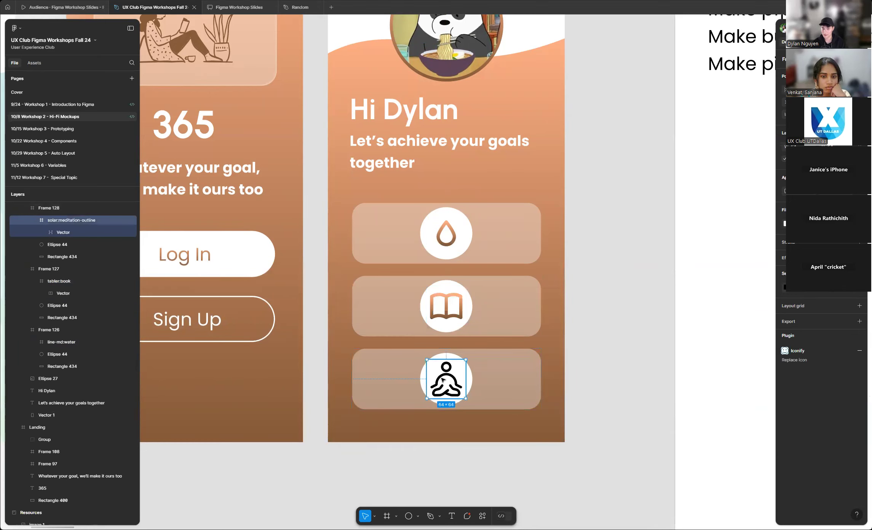
left_click(850, 288)
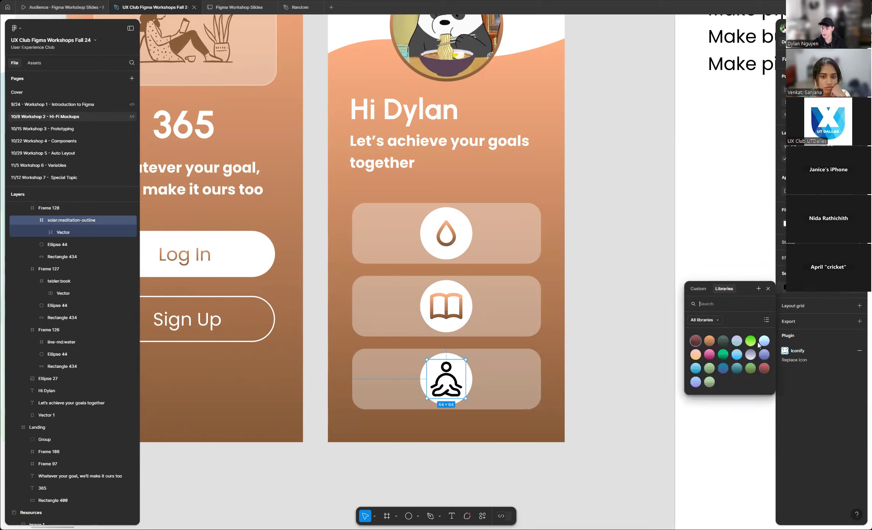
left_click(710, 341)
left_click(617, 267)
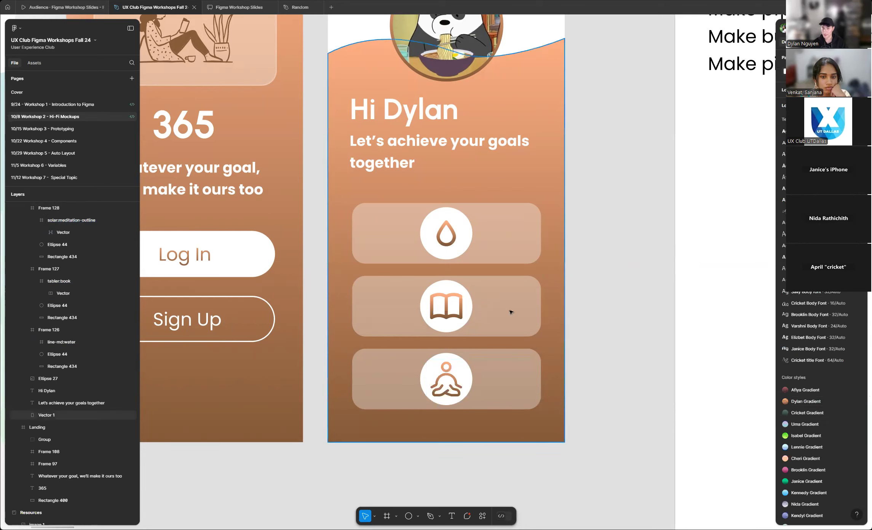
- Review the instructor's board in the overview, switch to the Figma Workshop Slides presentation, and advance to the feedback QR code slide
scroll(520, 297, "down", 5)
scroll(557, 283, "down", 2)
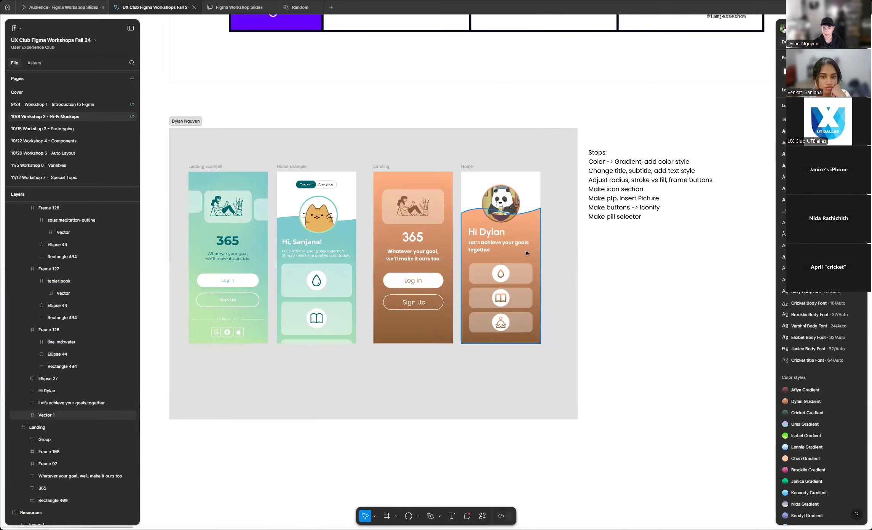
scroll(562, 278, "down", 3)
scroll(275, 265, "down", 5)
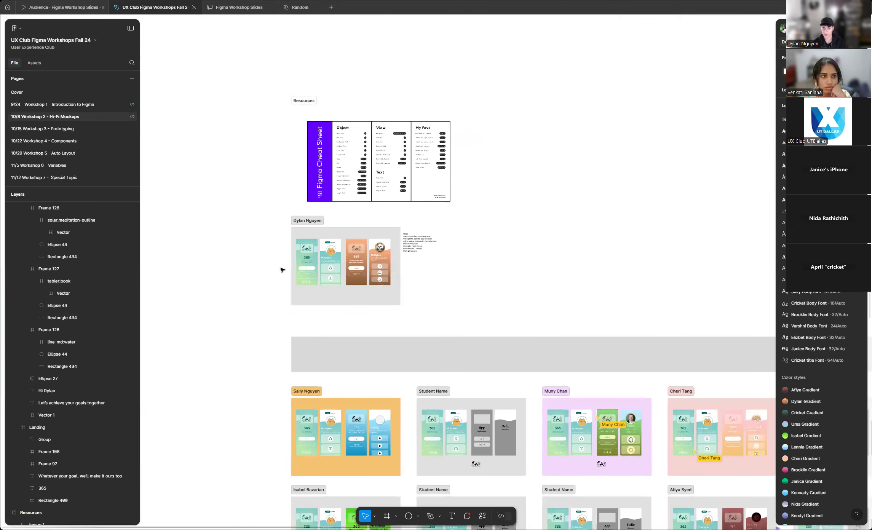
left_click(45, 11)
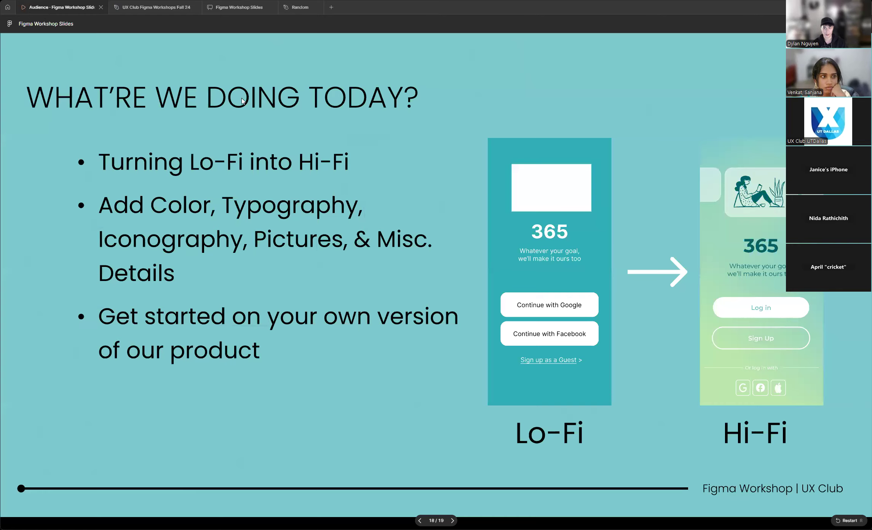
key("Right")
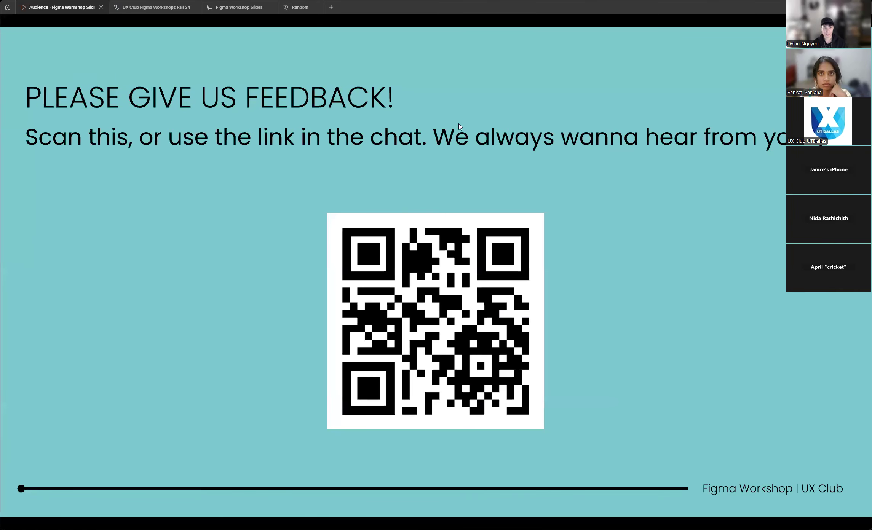